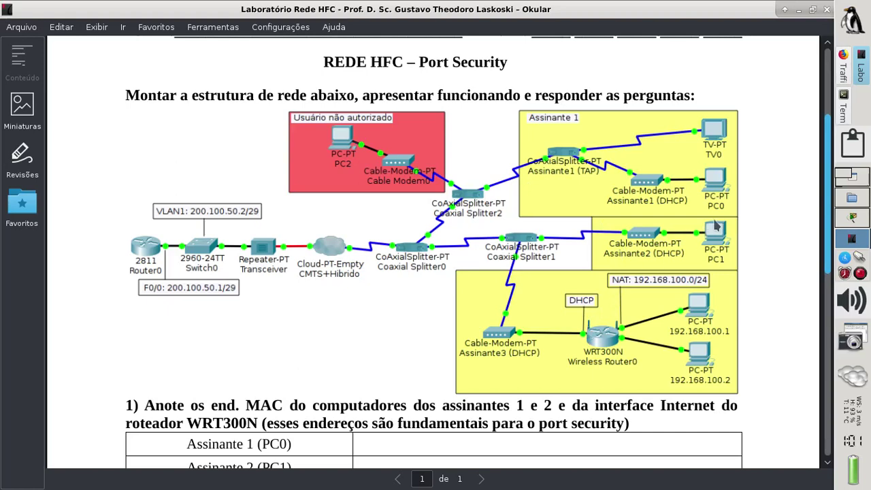
- Review the Traffic Shaping web tutorial's HFC topology, subscriber MAC address table and switch 2960 configuration, and return to the lab sheet
left_click(848, 66)
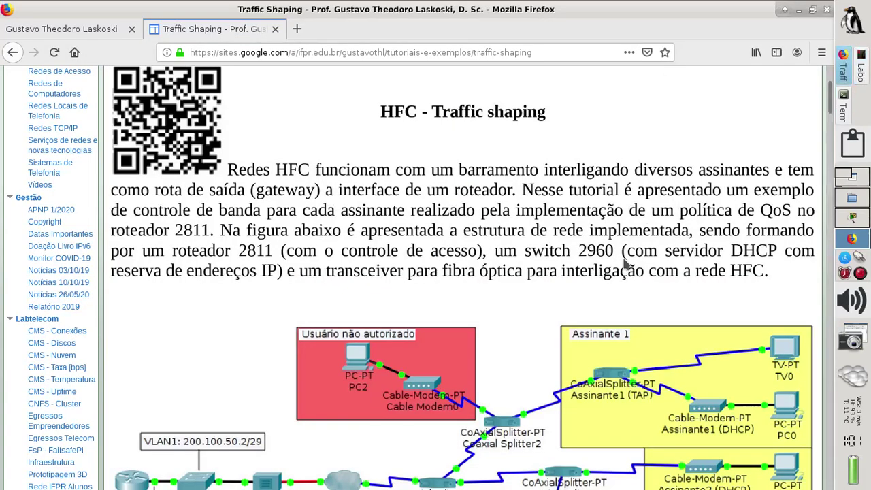
scroll(624, 264, "down", 5)
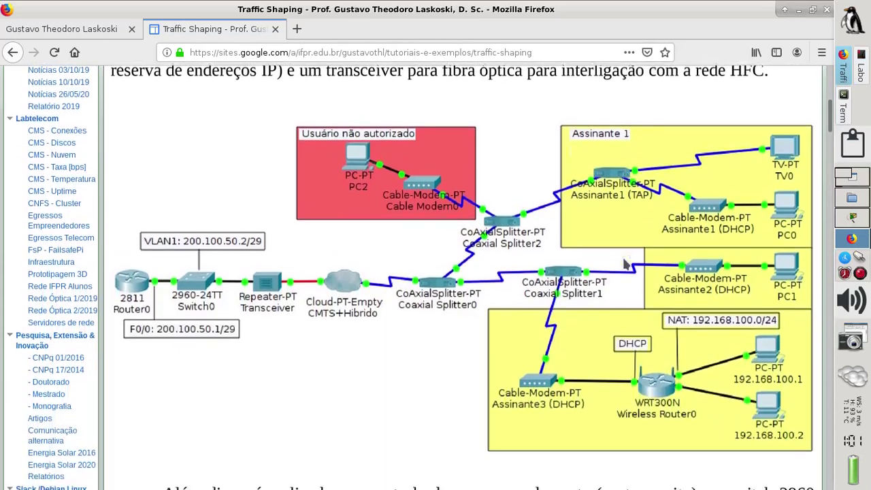
scroll(625, 264, "down", 7)
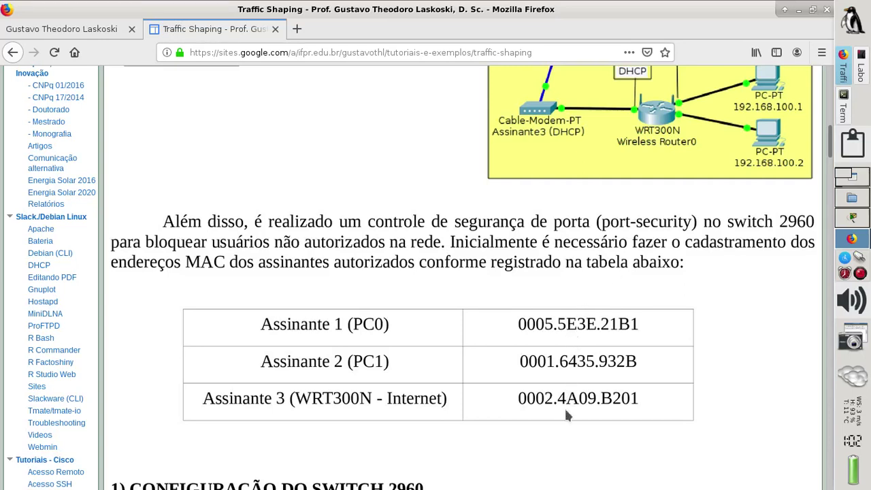
scroll(566, 414, "down", 4)
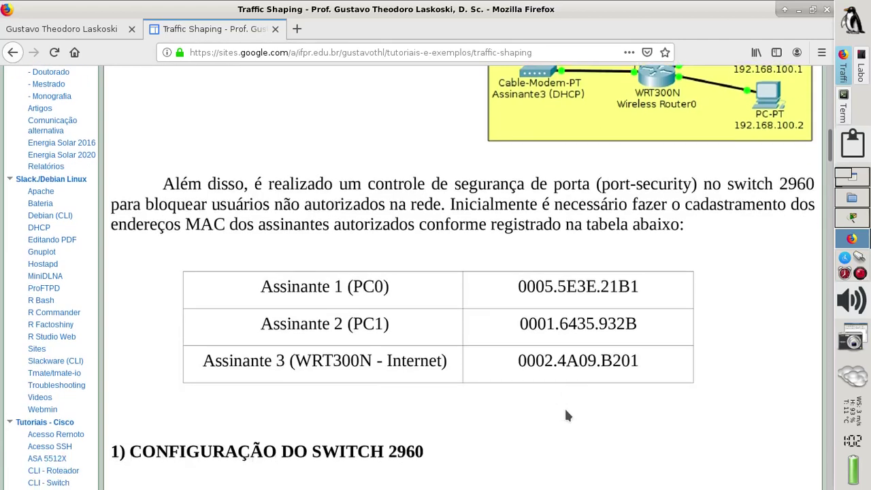
scroll(566, 414, "down", 7)
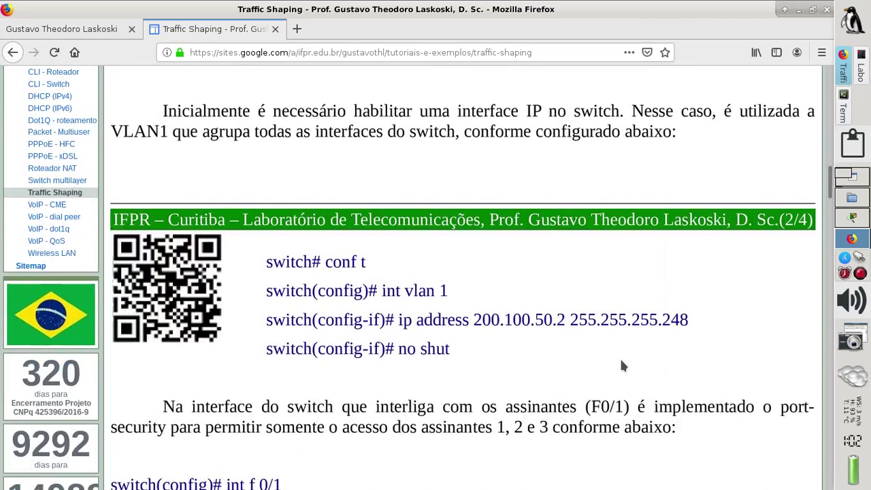
left_click(866, 57)
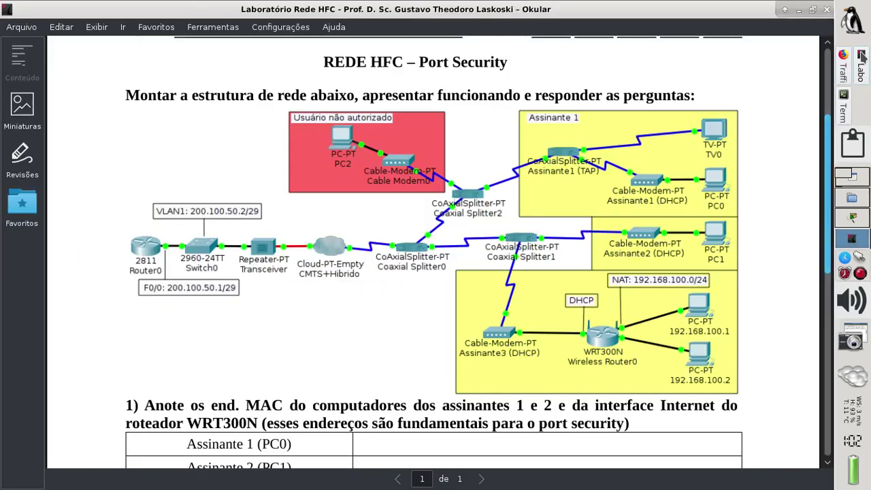
- Switch to Cisco Packet Tracer and place a 2811 router with a 2960 switch to its right in the workspace
left_click(846, 221)
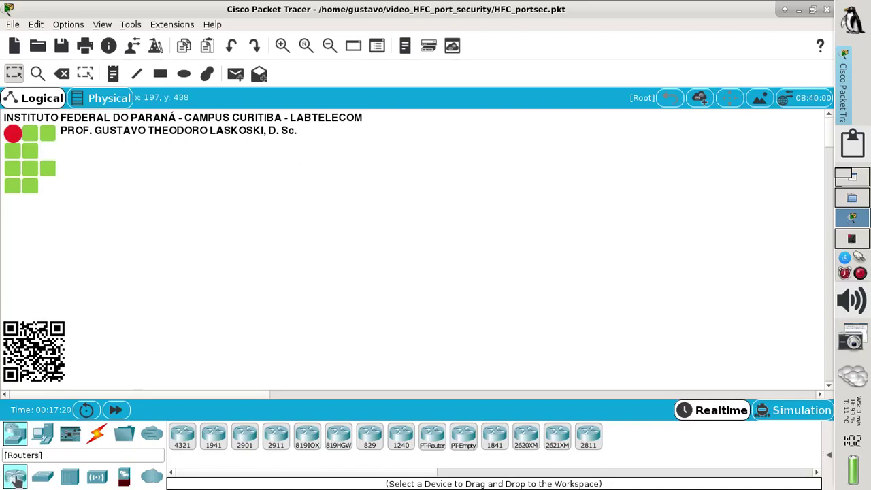
left_click_drag(588, 440, 51, 251)
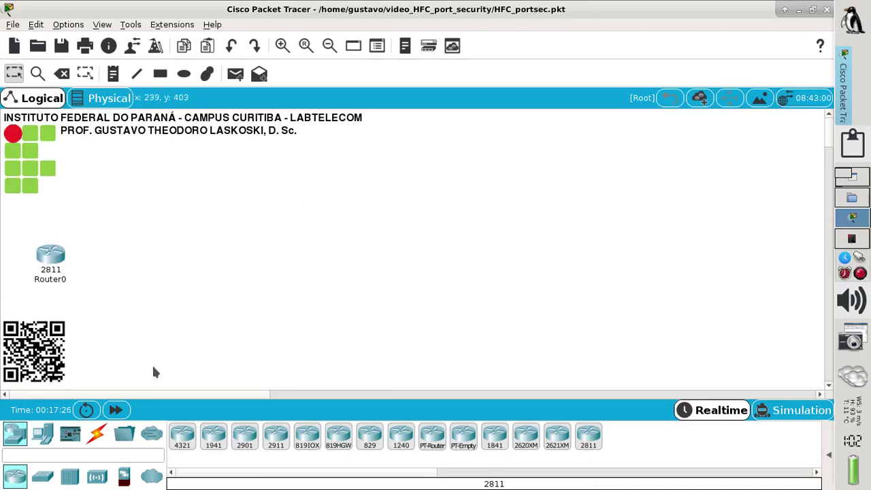
left_click(42, 477)
left_click_drag(182, 436, 136, 256)
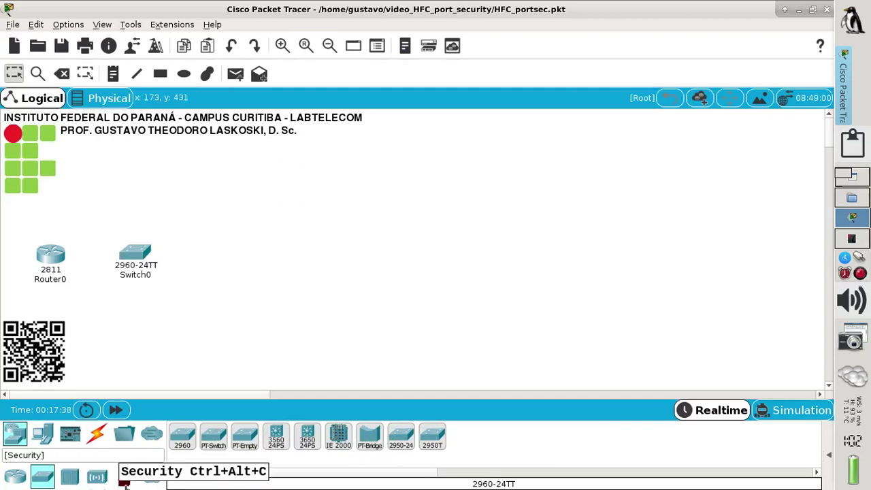
- Place a PT-Empty cloud to the right of the switch and rename it CMTS+Hibrido
left_click(151, 478)
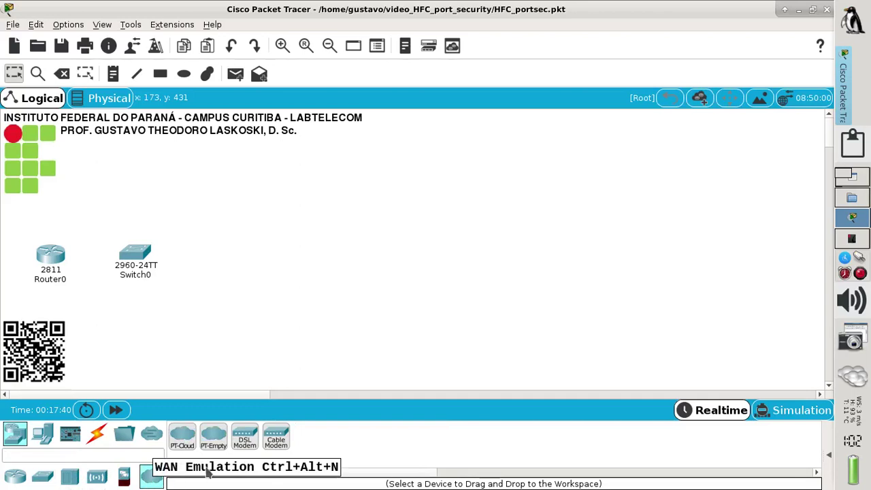
left_click_drag(218, 442, 262, 249)
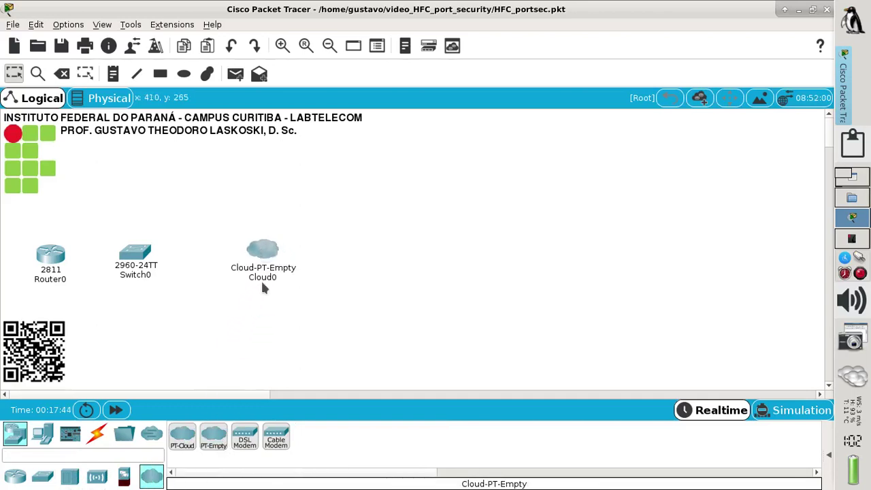
left_click(267, 279)
left_click_drag(275, 280, 215, 269)
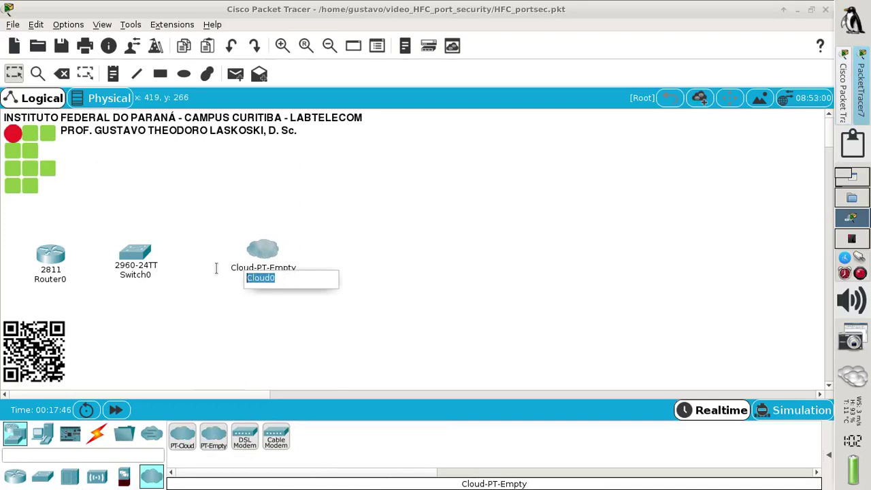
type("CMTS+Hibrido")
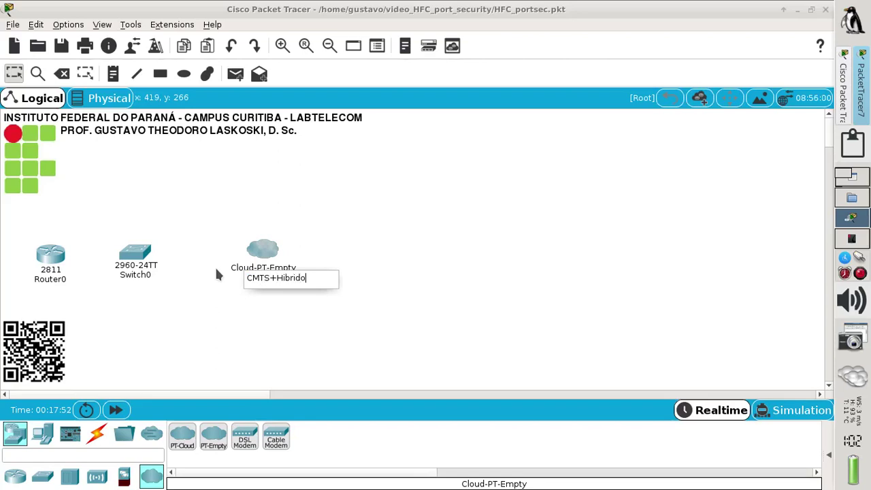
left_click(219, 324)
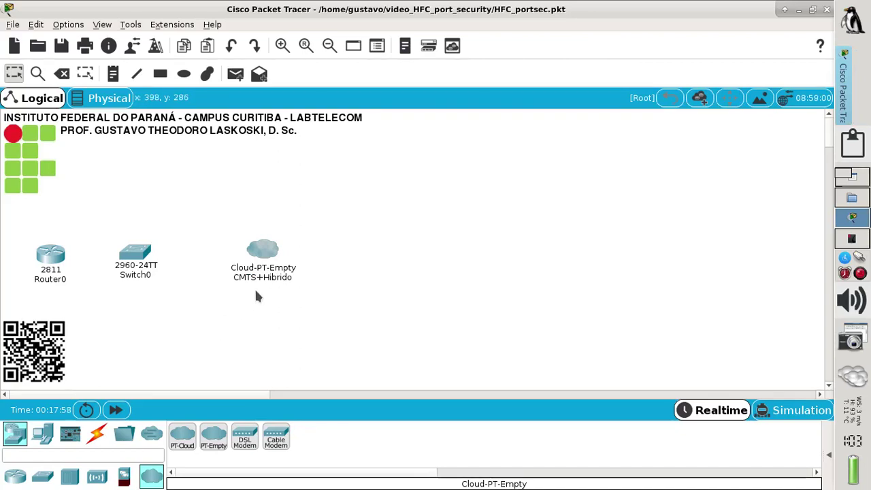
- Power off the CMTS+Hibrido cloud and install a PT-CLOUD-NM-1FFE fiber module in its first upper slot
left_click(266, 254)
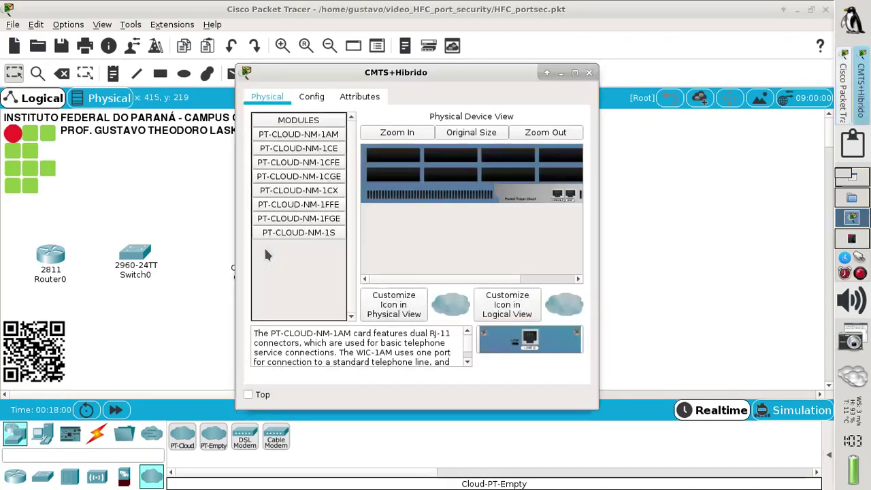
left_click(575, 72)
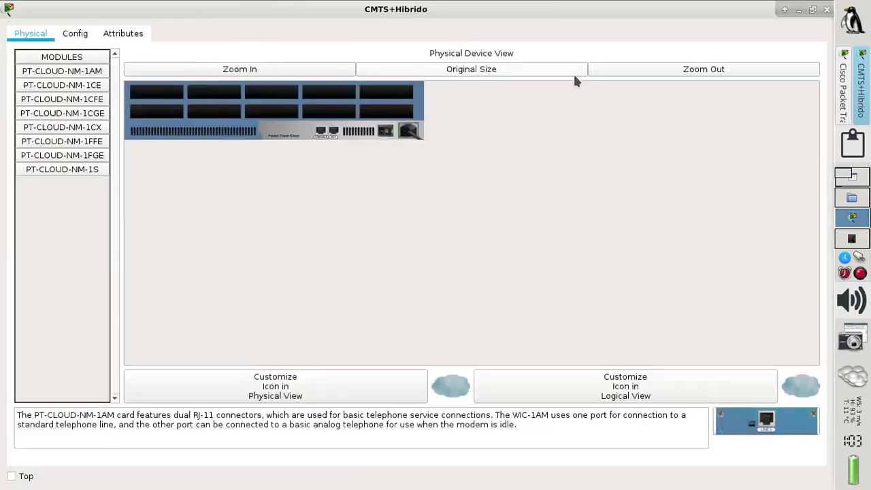
left_click(281, 72)
left_click(643, 181)
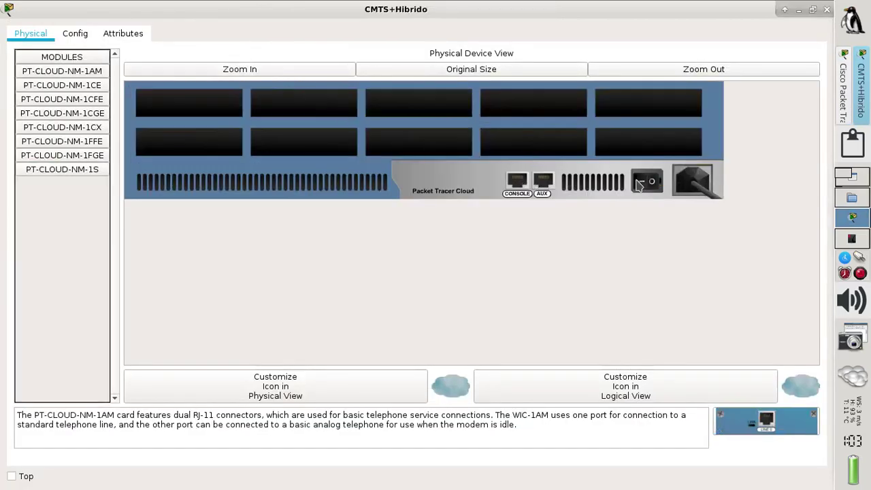
left_click(93, 142)
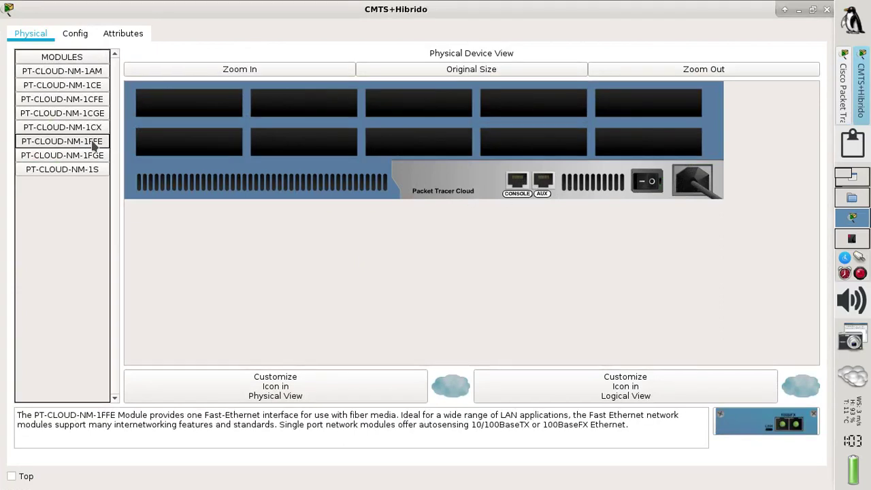
left_click_drag(762, 432, 185, 101)
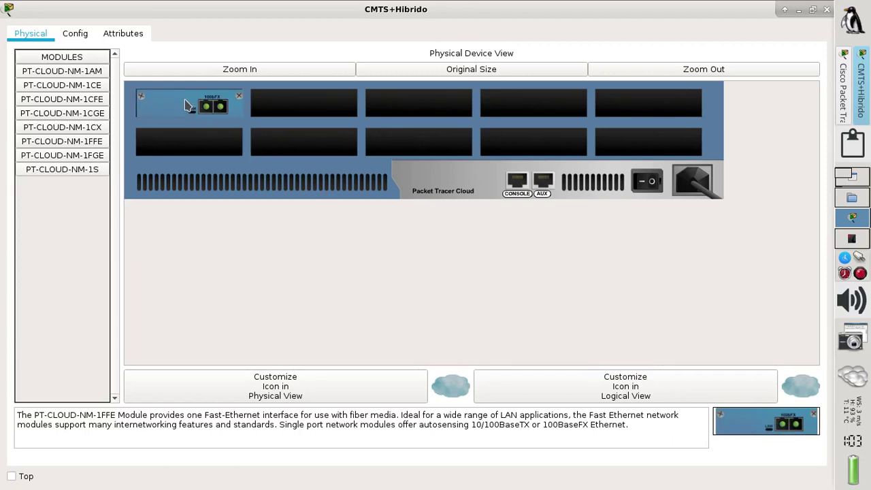
- Install a PT-CLOUD-NM-1CX coaxial module in the cloud's first lower slot and power the device back on
left_click(97, 133)
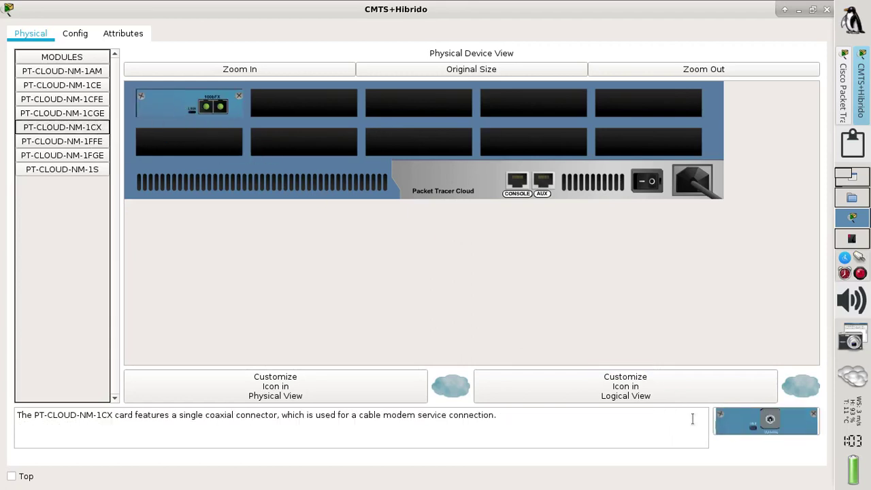
left_click_drag(741, 422, 190, 148)
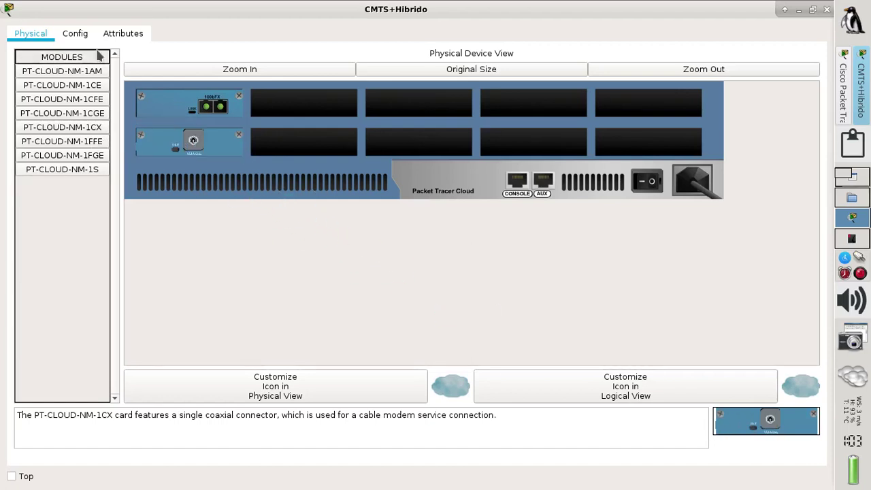
left_click(75, 34)
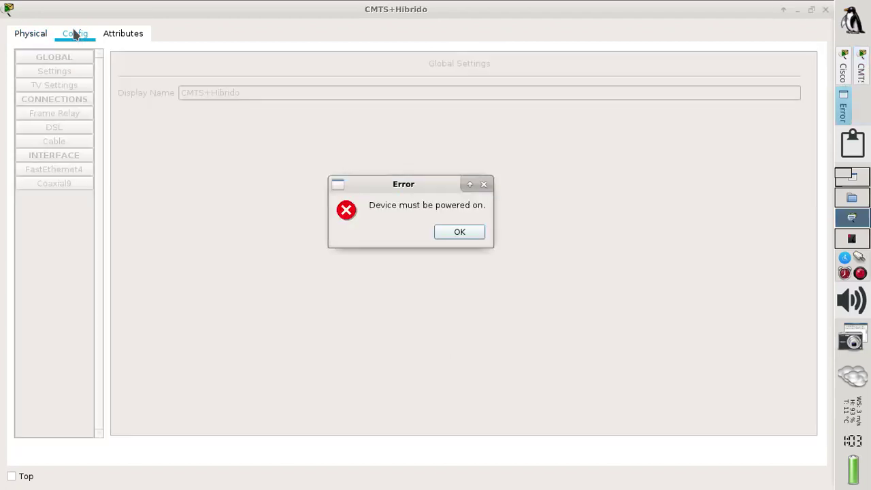
left_click(478, 234)
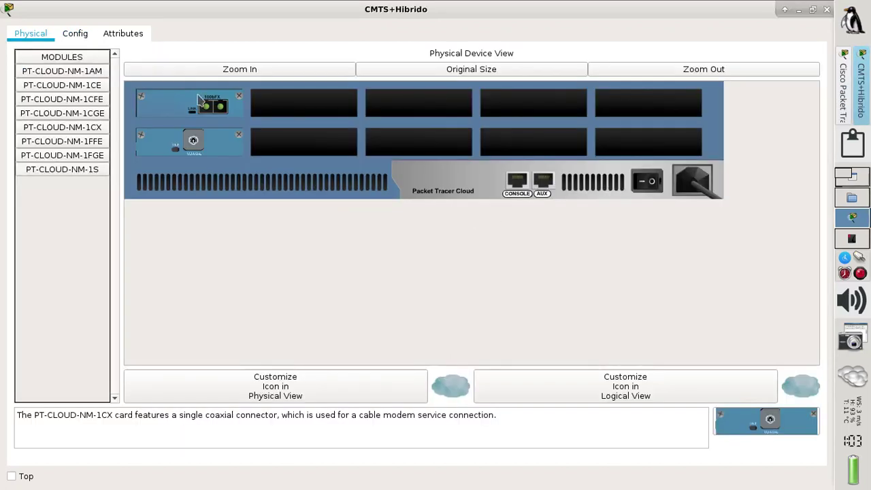
left_click(646, 181)
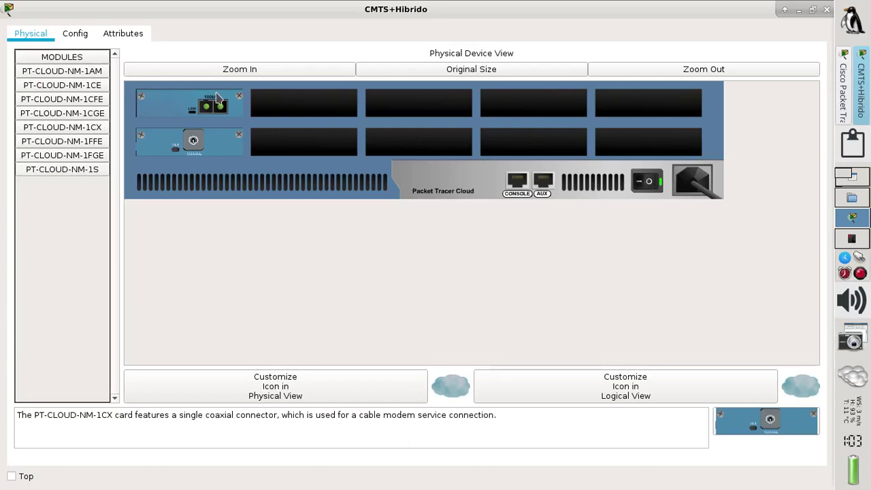
- Add a cable connection from Coaxial9 to FastEthernet4 in the cloud's configuration and close the device window
left_click(75, 34)
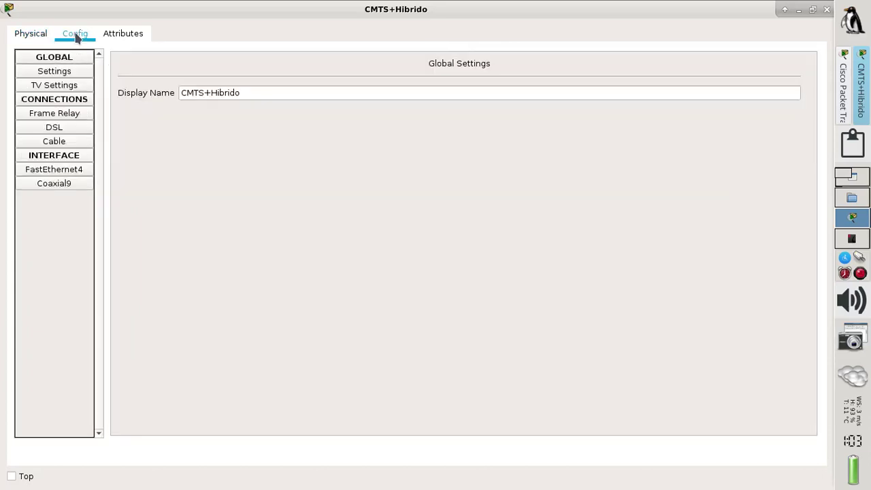
left_click(75, 174)
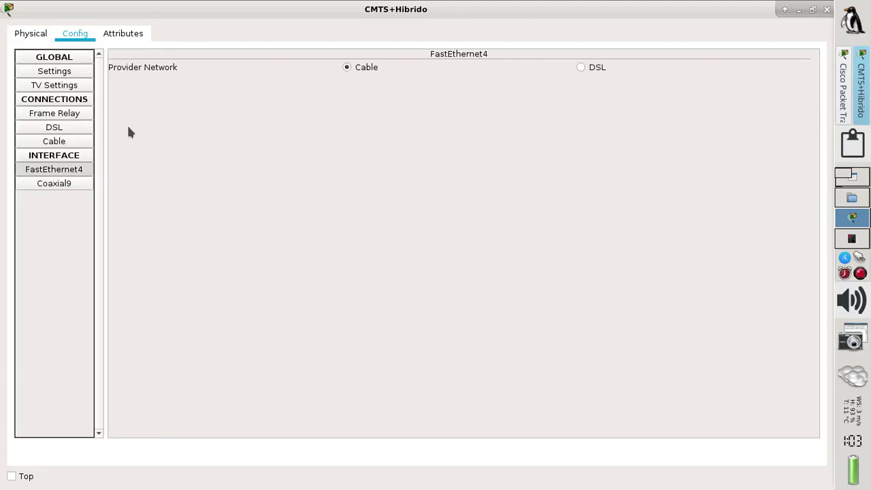
left_click(55, 142)
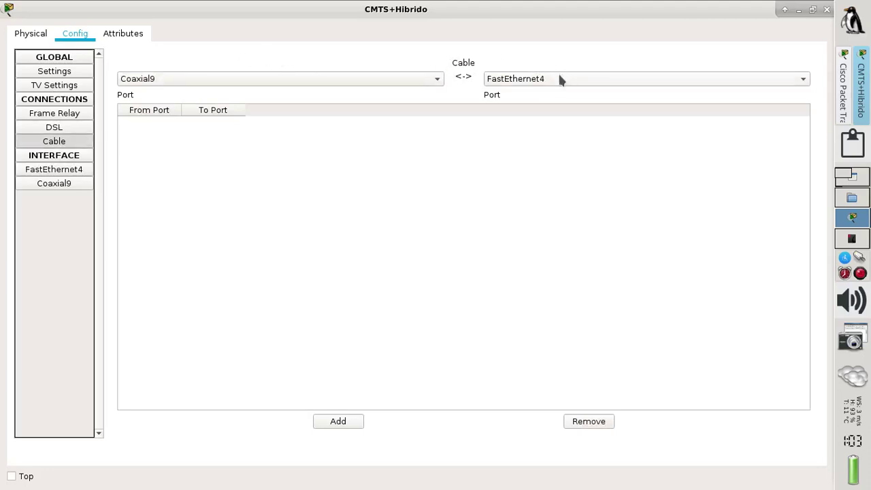
left_click(345, 427)
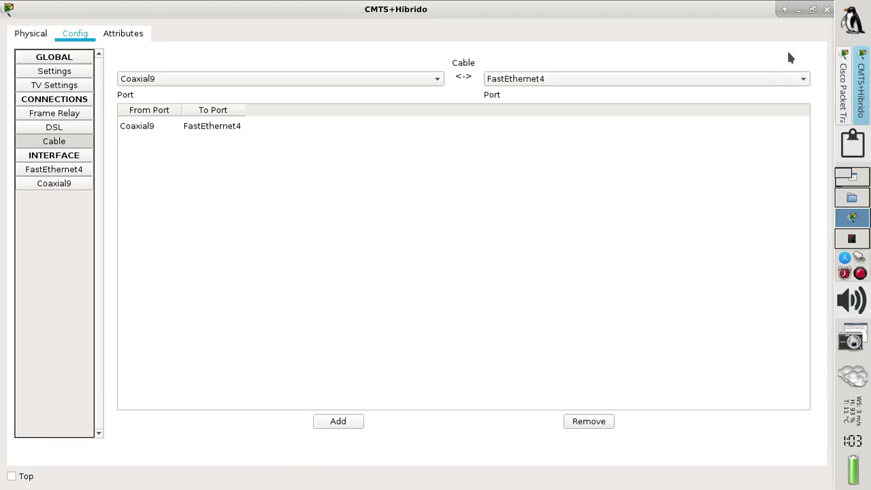
left_click(825, 13)
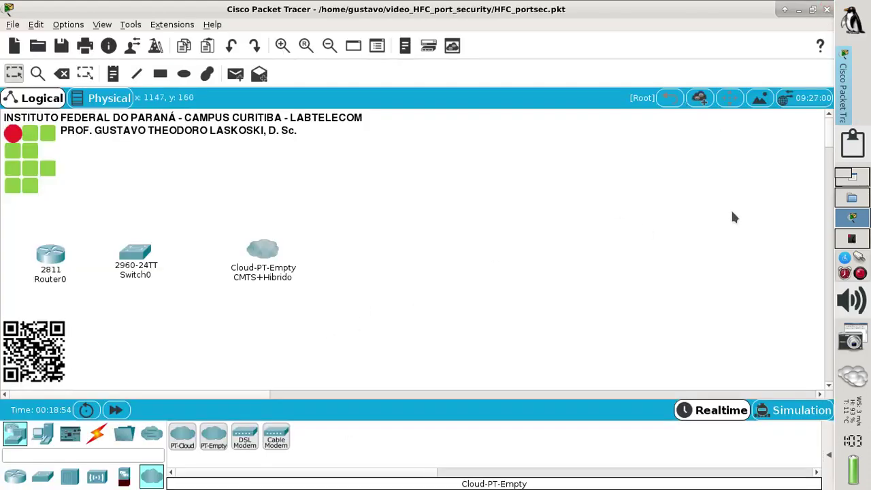
- Following the lab sheet, place four coaxial splitters: two in line to the right of the CMTS+Hibrido cloud and two above them for the upper branch
left_click(853, 239)
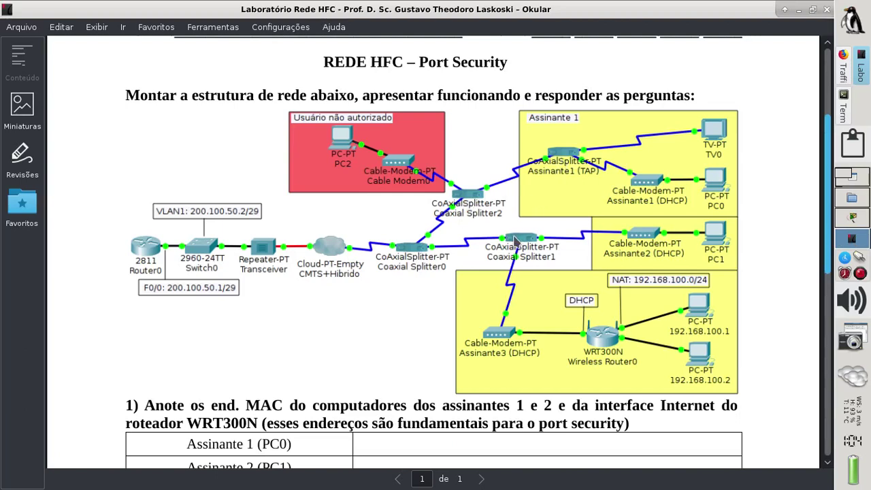
left_click(855, 225)
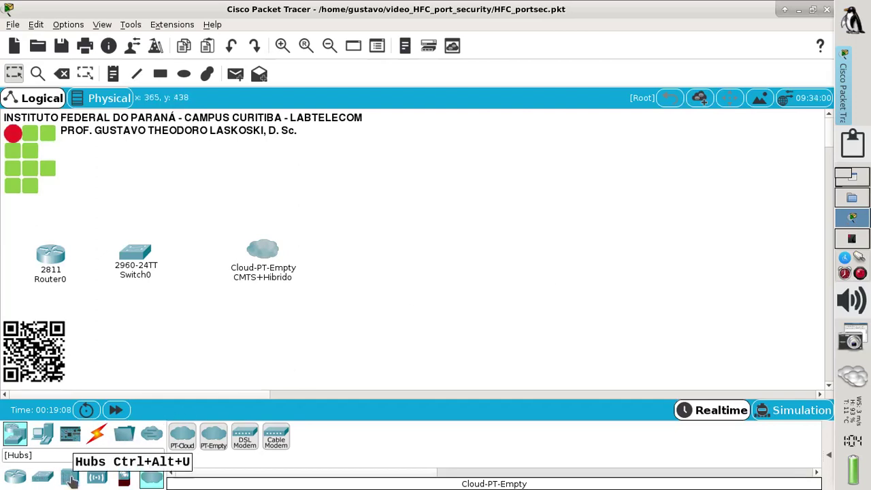
left_click(70, 478)
left_click(244, 438)
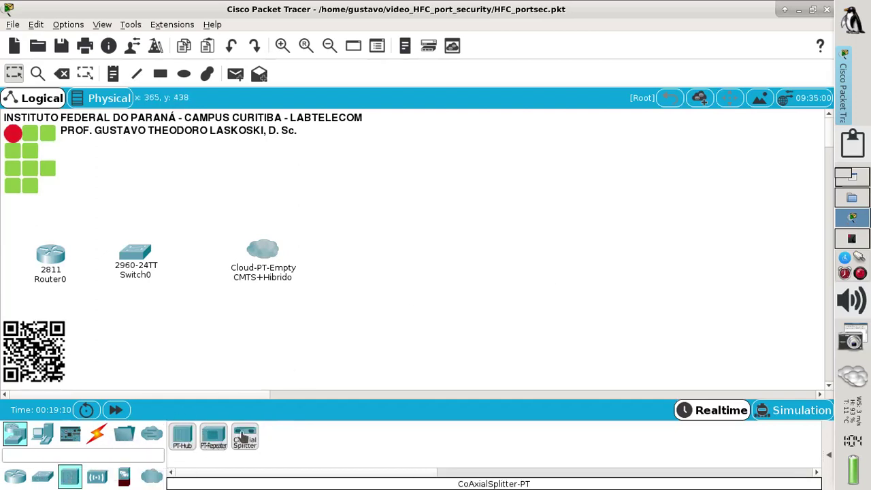
left_click(382, 248)
left_click(247, 437)
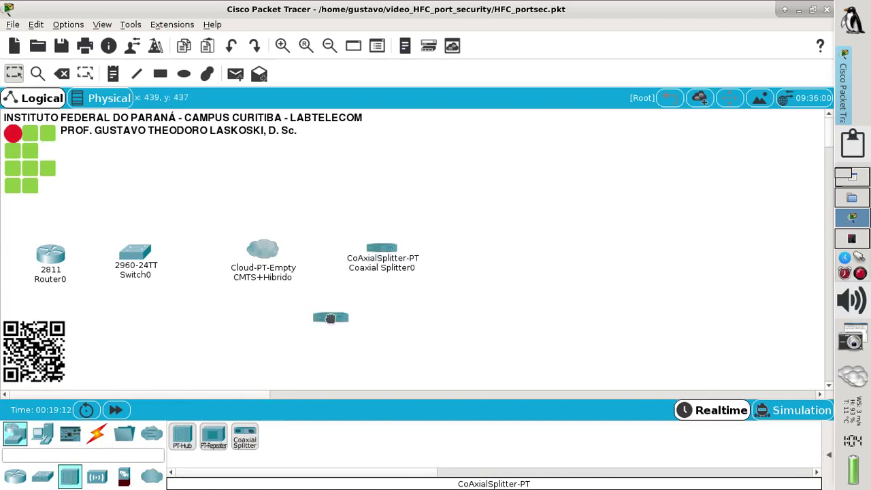
left_click(440, 178)
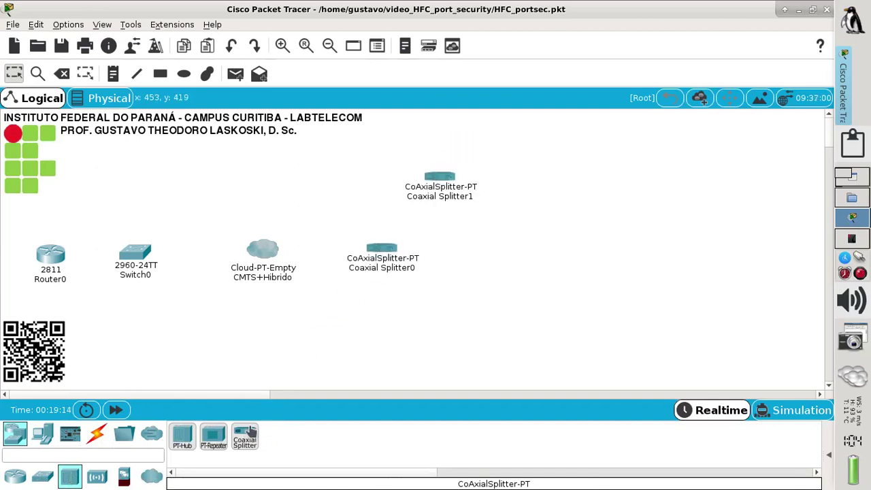
left_click(244, 439)
left_click(565, 146)
left_click(247, 441)
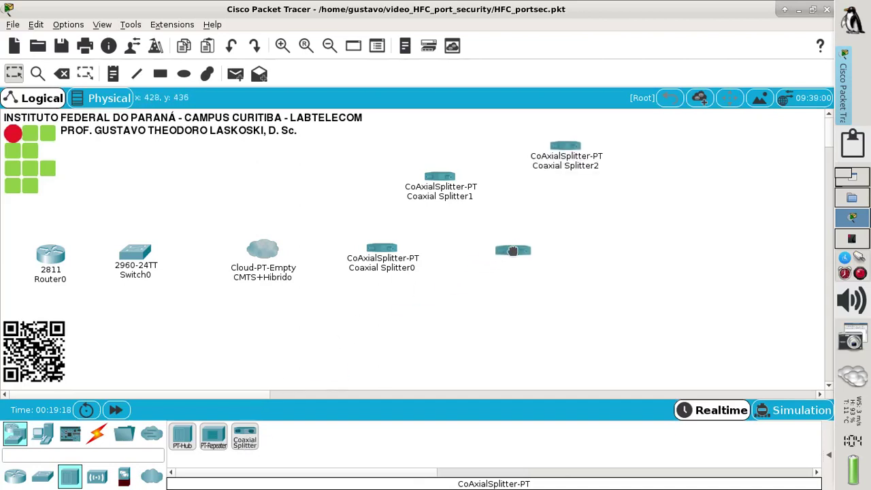
left_click(511, 249)
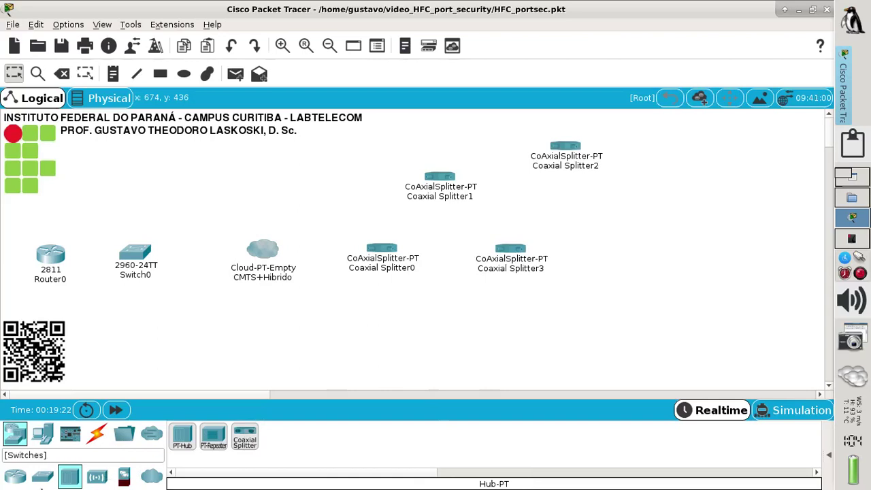
- Place four cable modems: left of Coaxial Splitter1, right of Coaxial Splitter2, right of Coaxial Splitter3 and below Coaxial Splitter3
left_click(153, 478)
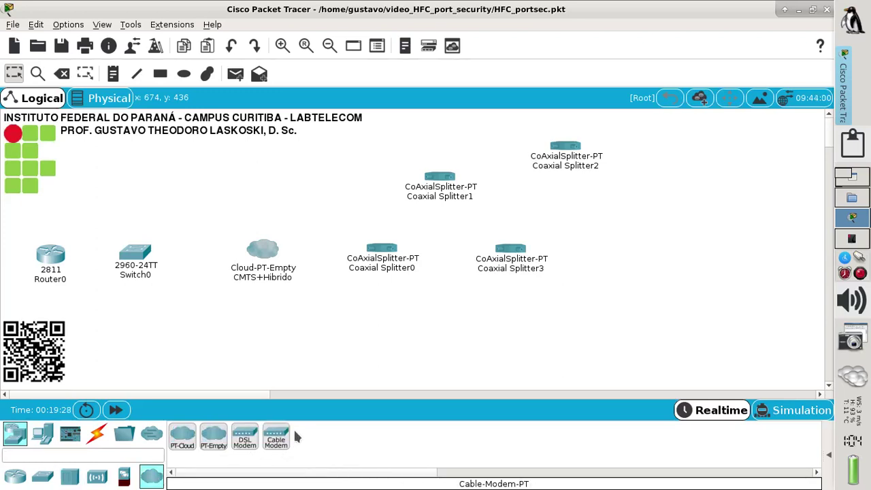
left_click_drag(279, 443, 378, 162)
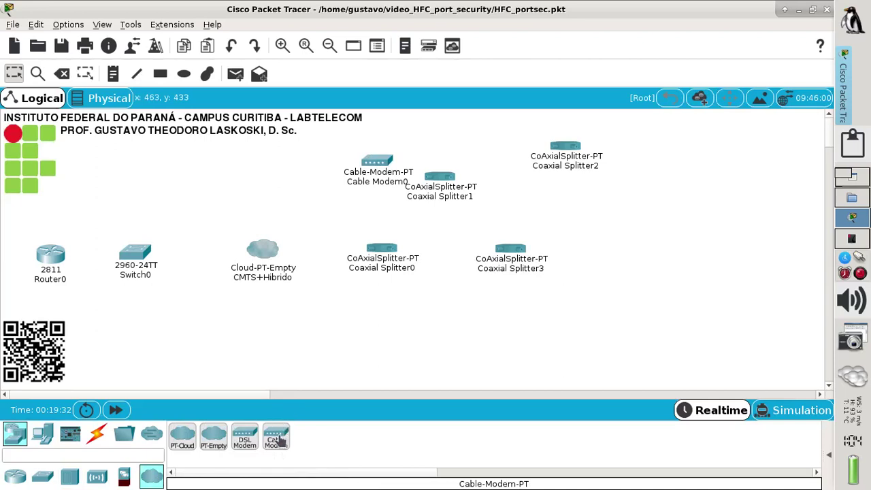
left_click_drag(279, 441, 659, 169)
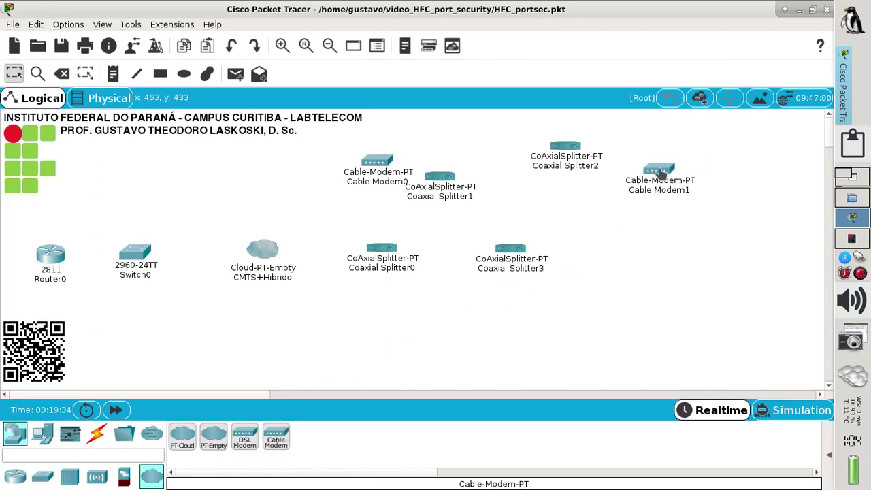
left_click_drag(275, 439, 602, 252)
left_click_drag(276, 439, 508, 330)
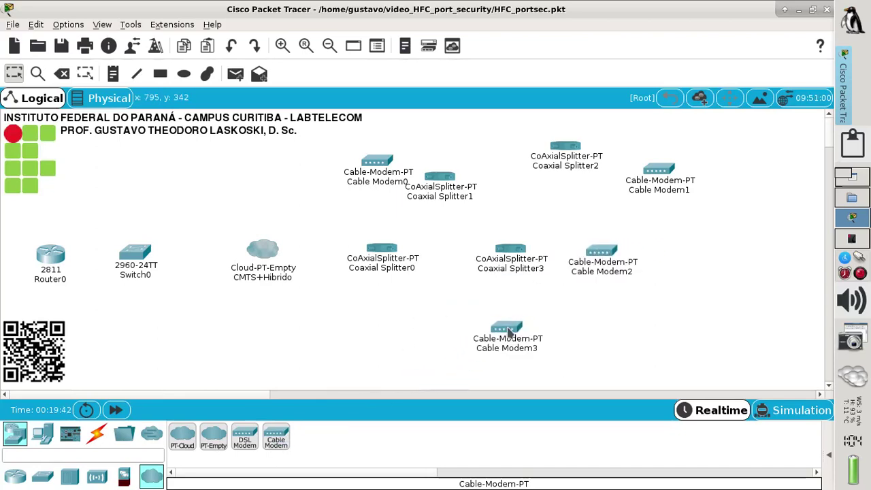
- Check the lab sheet, place a PC to the left of Cable Modem0 and shift that modem slightly away from Coaxial Splitter1
left_click(851, 239)
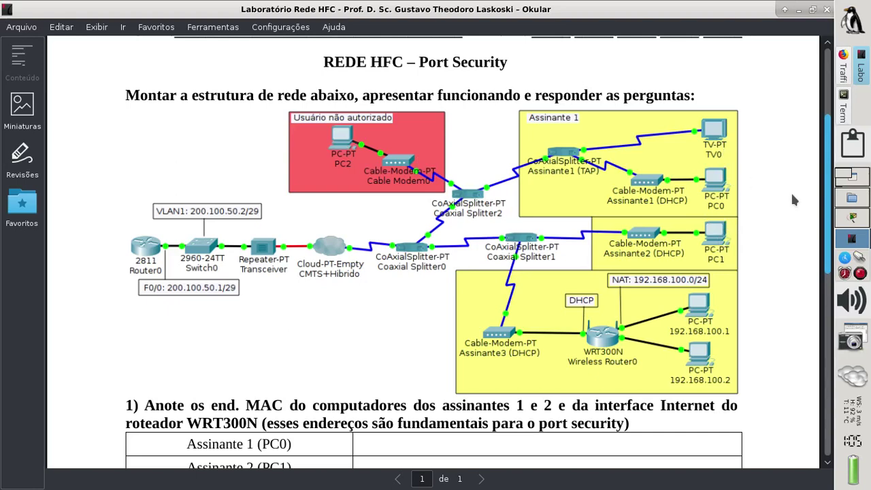
left_click(853, 218)
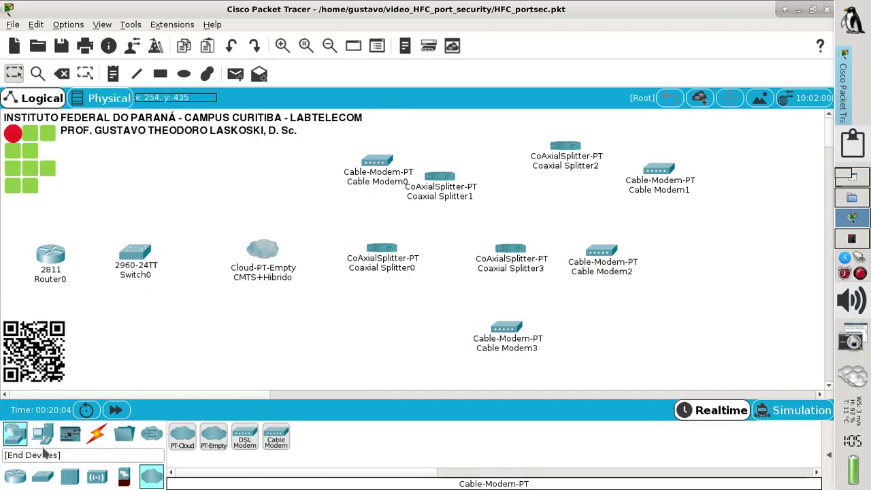
left_click(42, 435)
left_click_drag(183, 437, 310, 165)
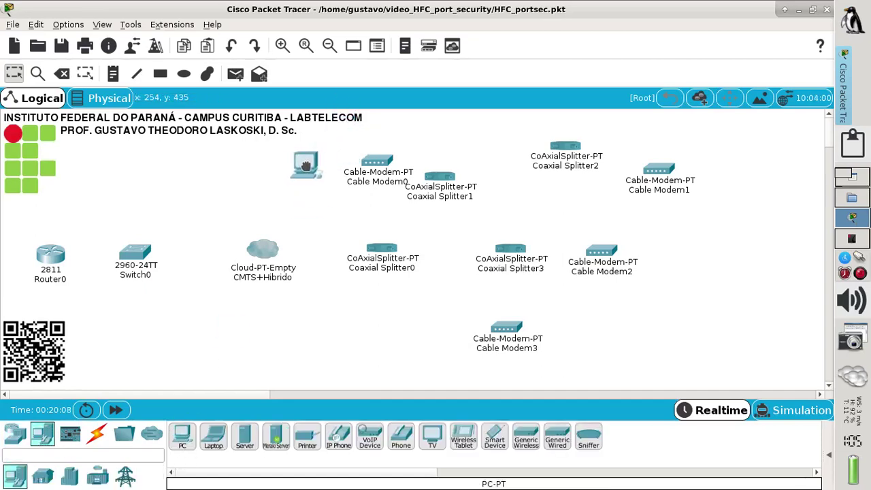
left_click_drag(366, 173, 299, 168)
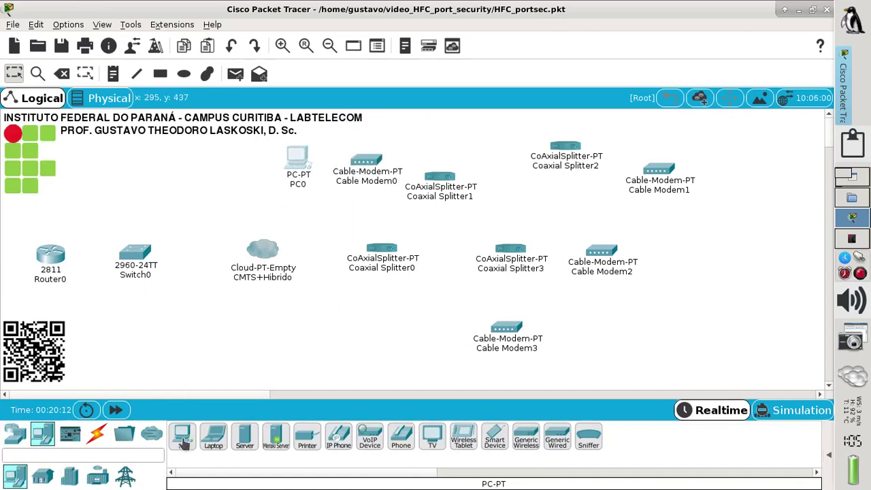
- Place PCs to the right of Cable Modem1 and Cable Modem2, and a TV above the upper of these PCs
left_click_drag(182, 435, 740, 174)
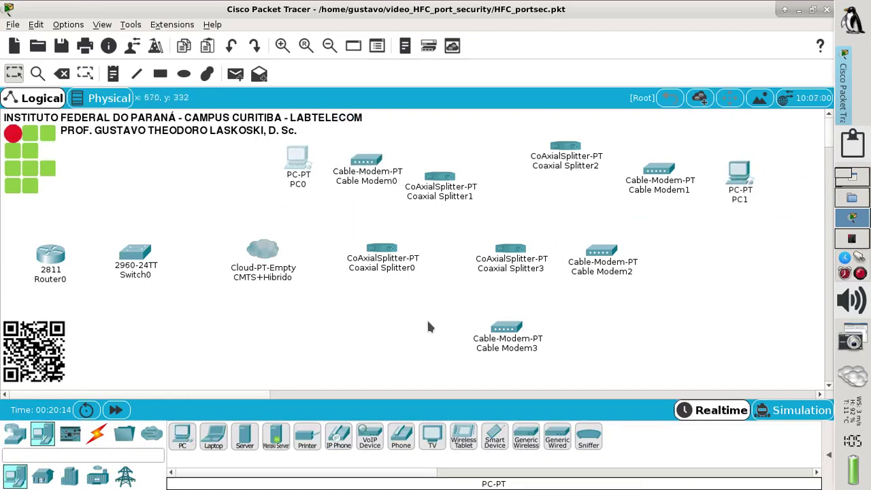
left_click_drag(182, 435, 741, 252)
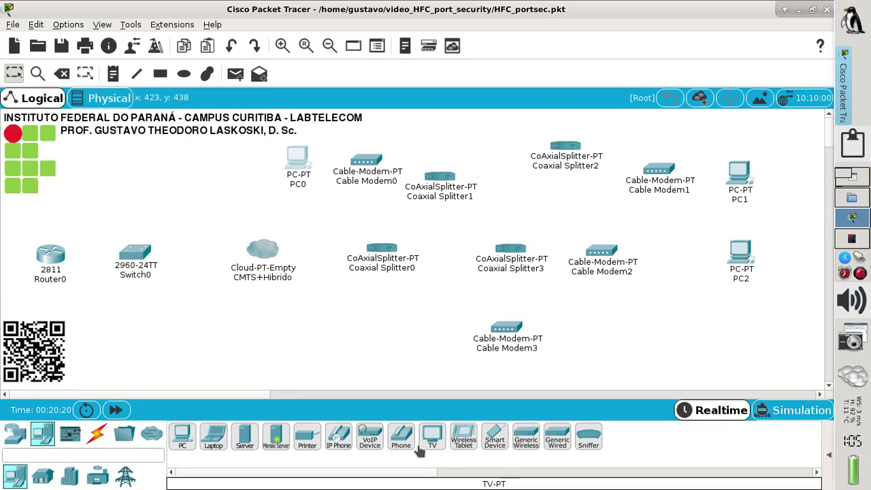
left_click_drag(439, 442, 739, 127)
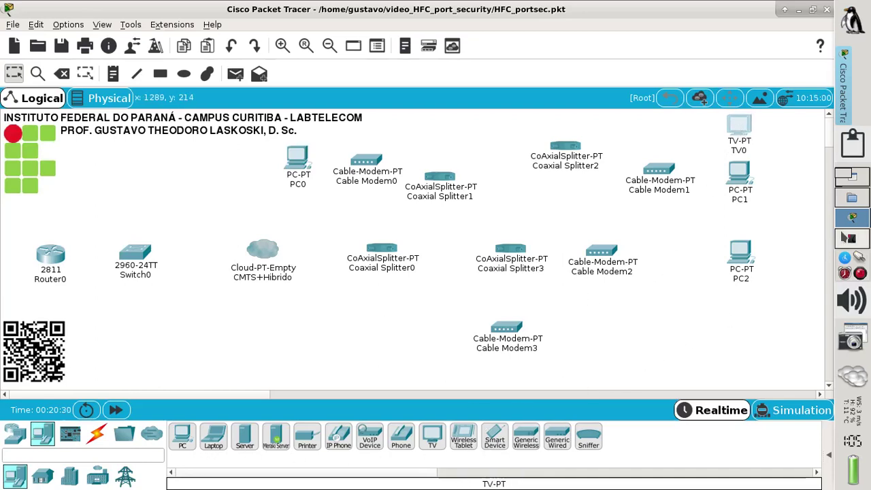
- Consult the lab sheet, place two more PCs below PC2 and align them in the same column
left_click(845, 244)
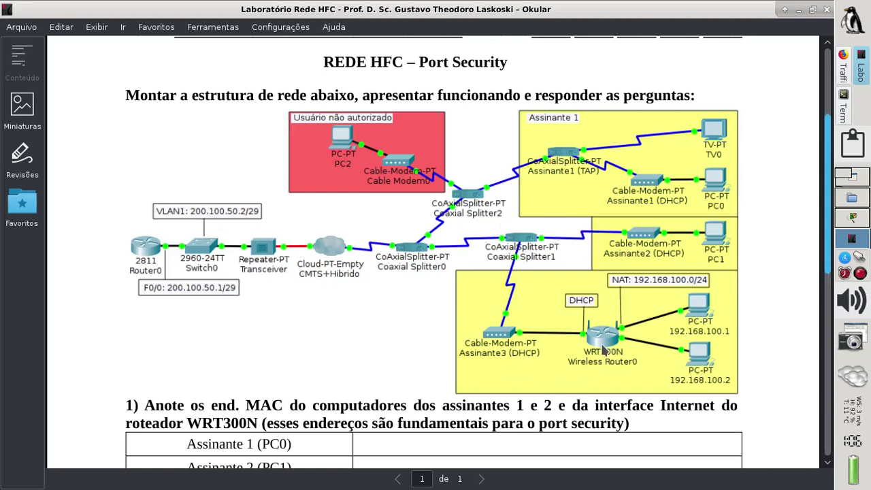
left_click(854, 219)
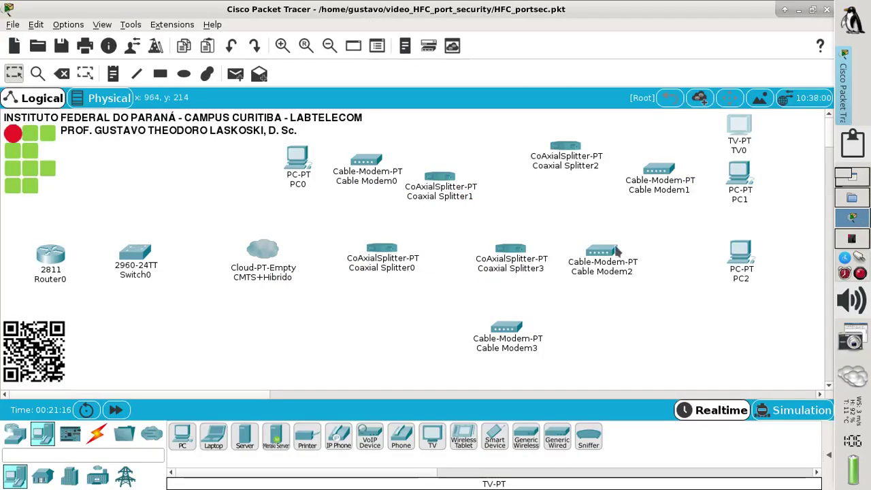
left_click(182, 438)
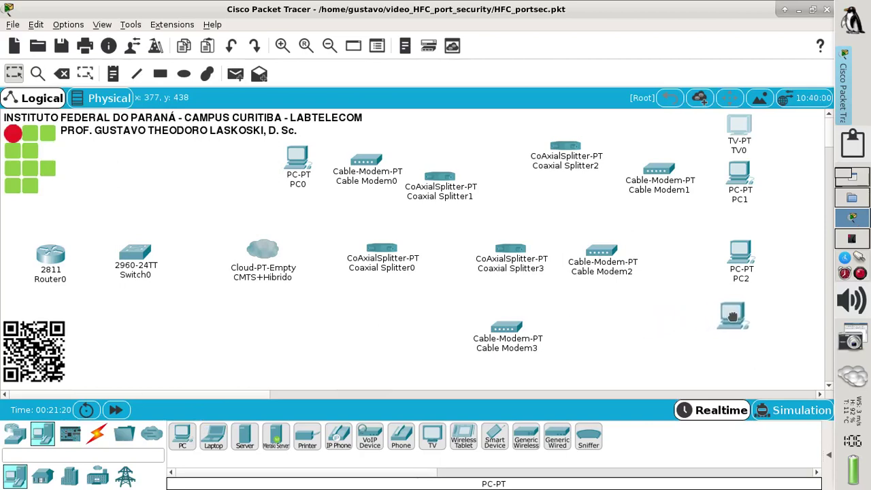
left_click(732, 316)
left_click(182, 438)
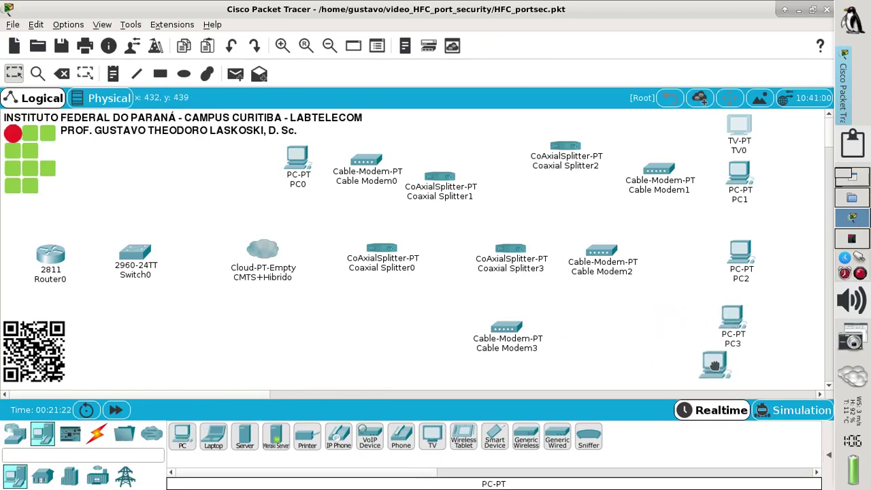
left_click(734, 362)
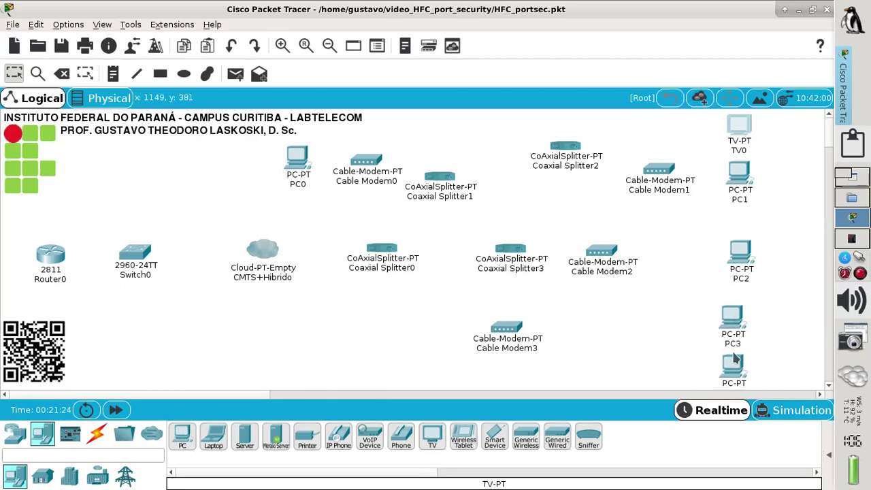
left_click_drag(734, 314, 741, 306)
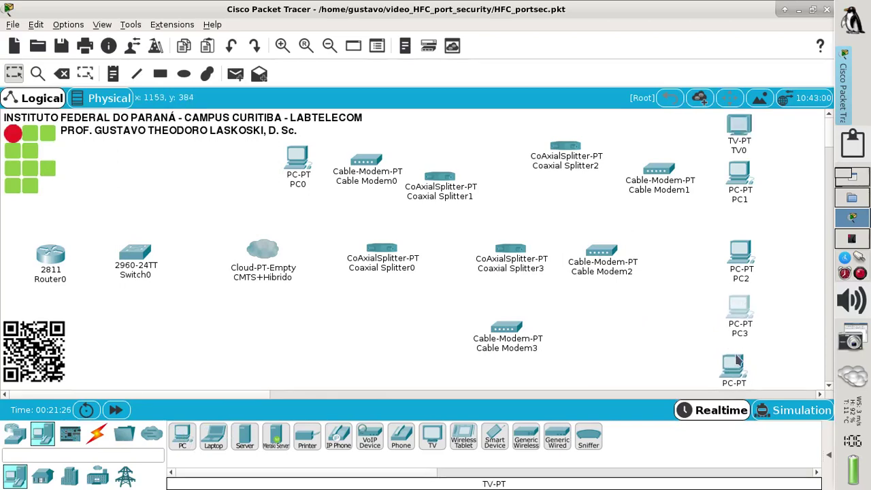
left_click_drag(737, 360, 745, 352)
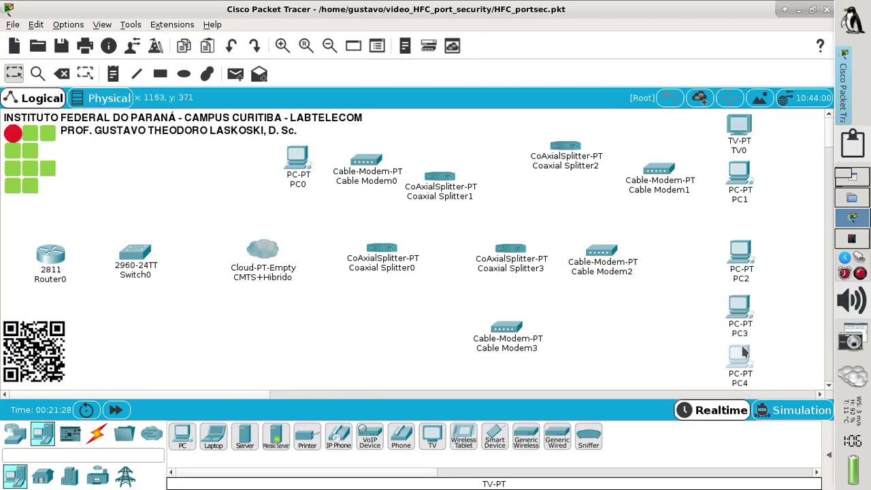
- Nudge Cable Modem3 up and to the right, and place a WRT300N wireless router between it and the two lowest PCs
mouse_move(512, 349)
left_mouse_down()
mouse_move(535, 345)
mouse_move(527, 341)
left_mouse_up()
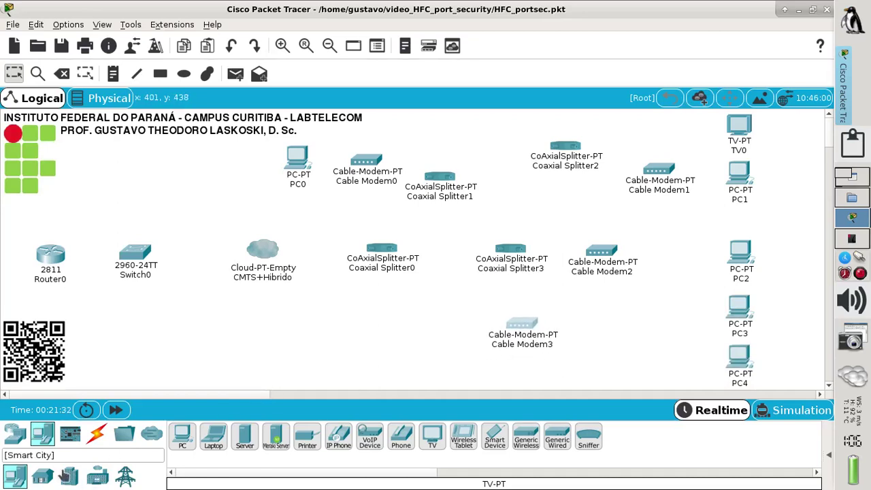
left_click(13, 441)
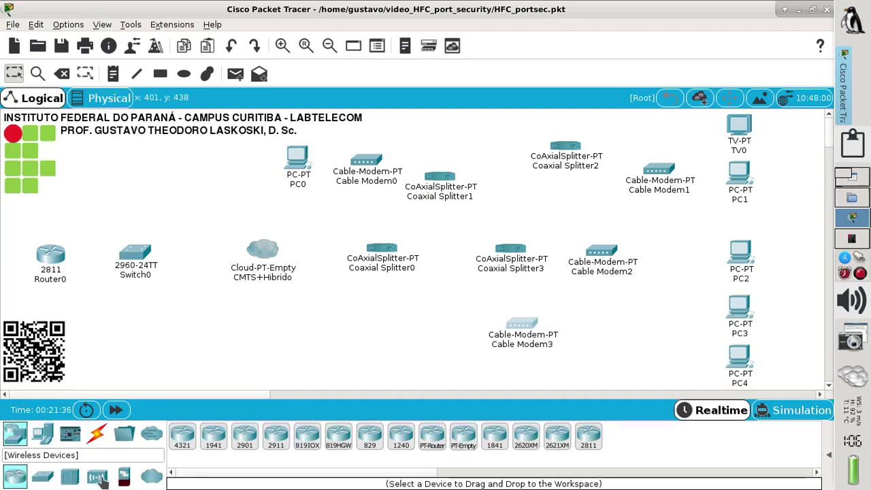
left_click(98, 478)
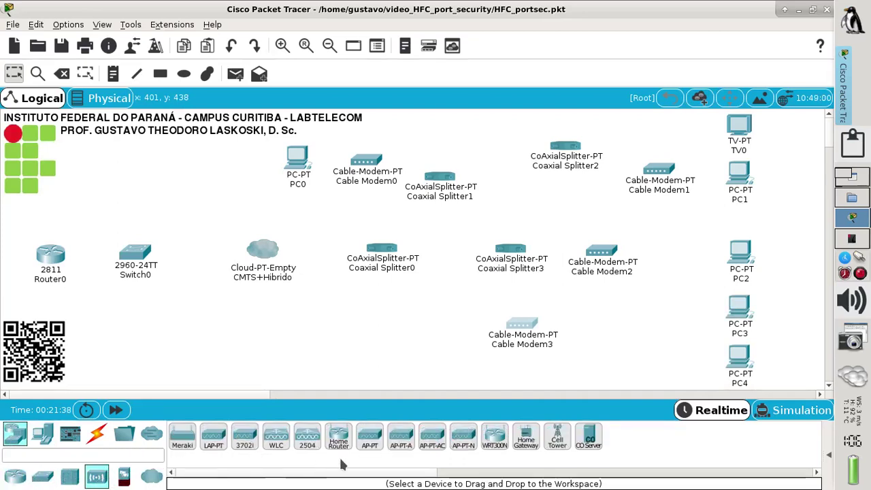
left_click_drag(492, 451, 635, 332)
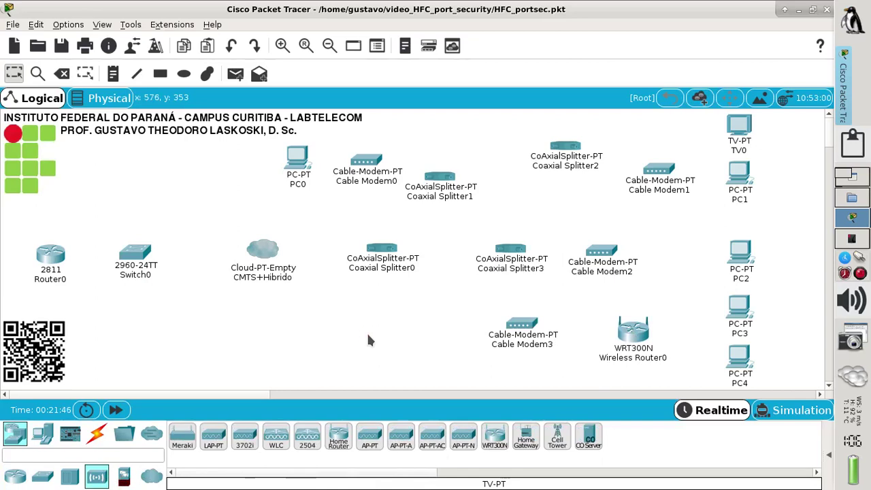
- Connect the CMTS+Hibrido cloud's Coaxial9 port to the first coaxial port of Coaxial Splitter0 with a coaxial cable
left_click(101, 441)
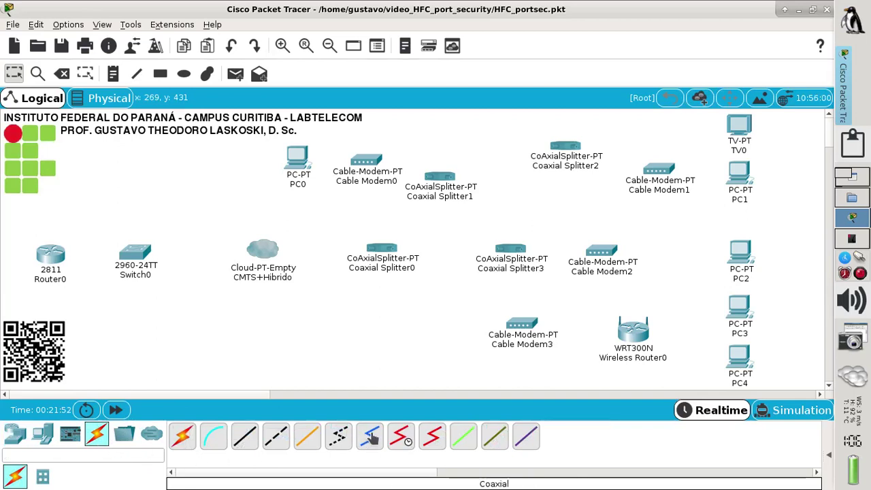
left_click(371, 440)
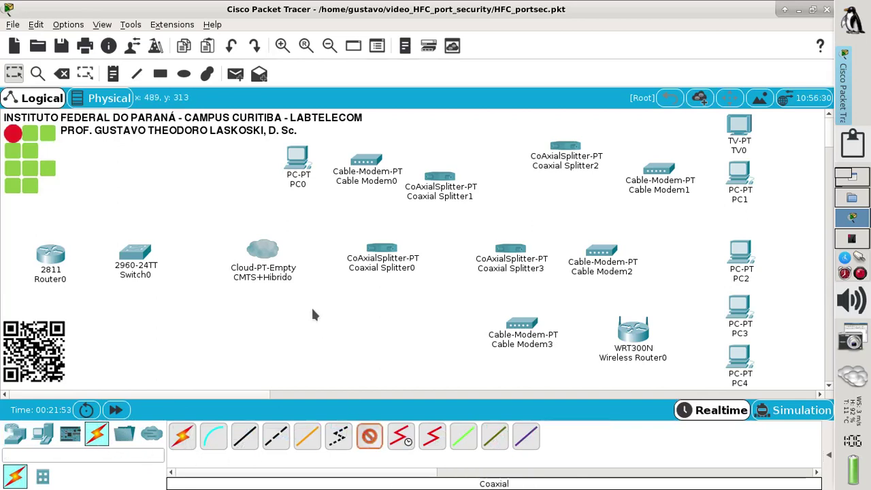
left_click(273, 252)
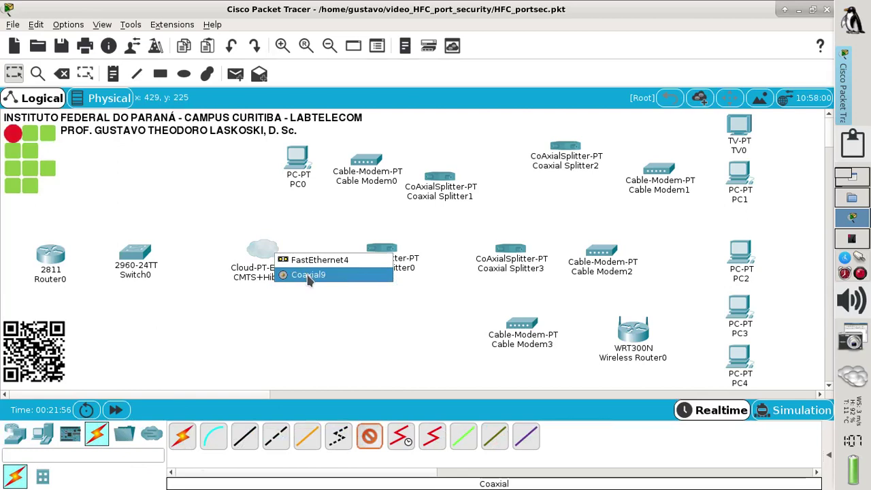
left_click(310, 275)
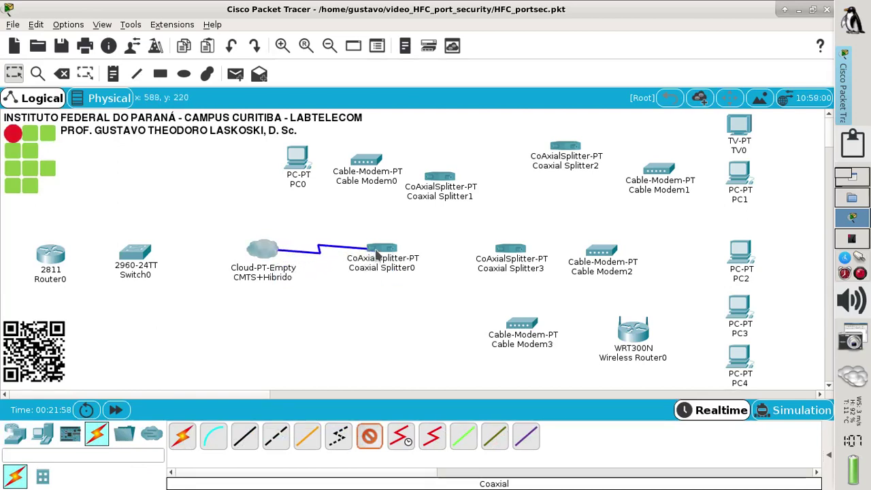
left_click(376, 252)
left_click(402, 258)
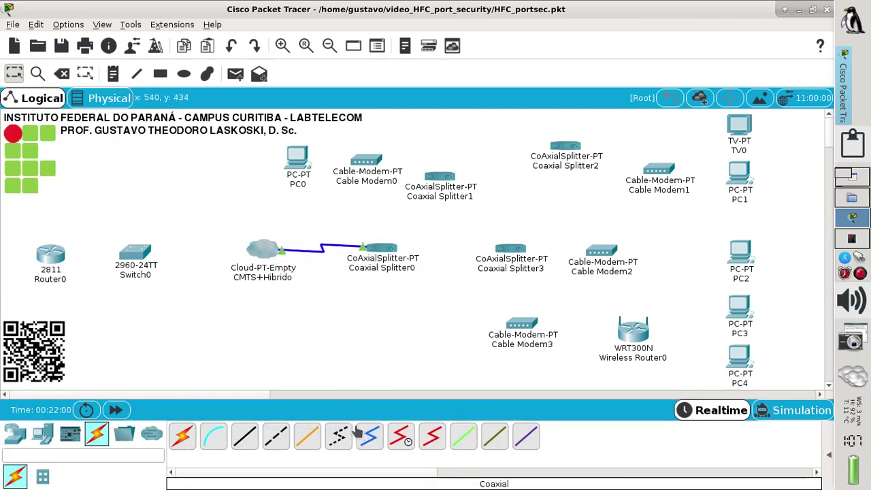
- Connect Coaxial Splitter0's Coaxial1 port to Coaxial Splitter1's Coaxial0 port with a coaxial cable
left_click(392, 251)
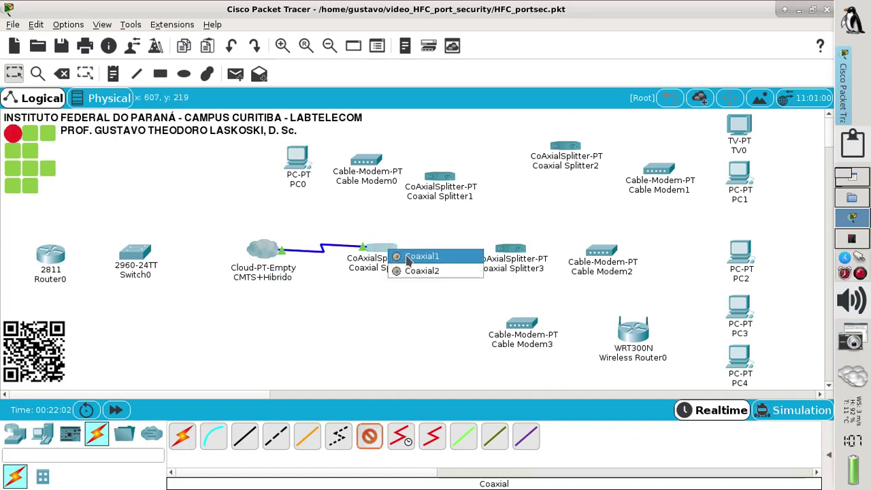
left_click(412, 259)
left_click(443, 176)
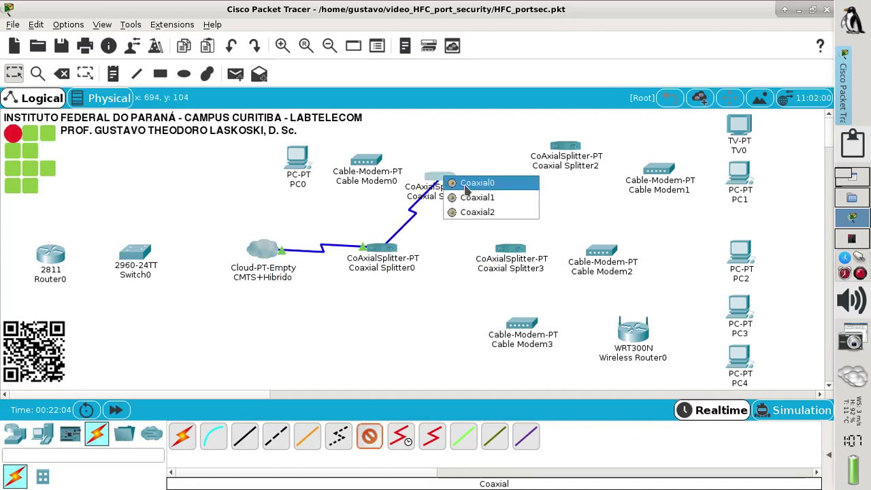
left_click(466, 185)
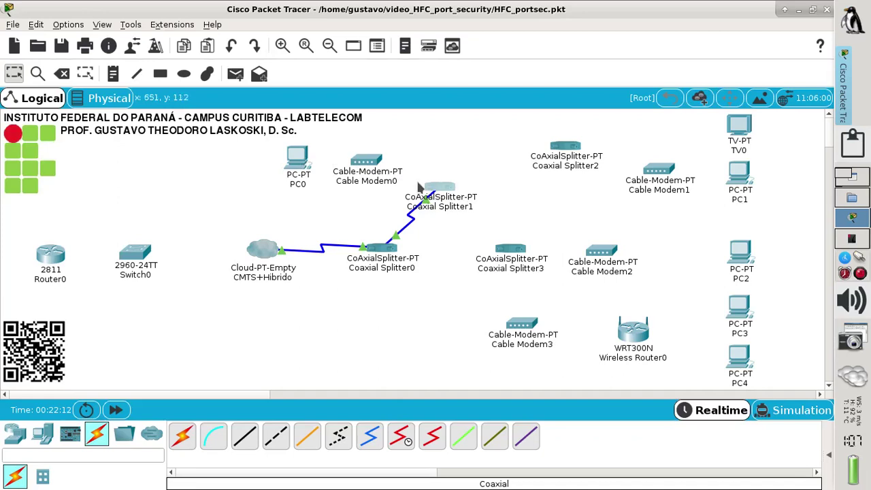
- Connect Coaxial Splitter1's Coaxial1 port to Coaxial Splitter2's Coaxial0 port with a coaxial cable
left_click(372, 439)
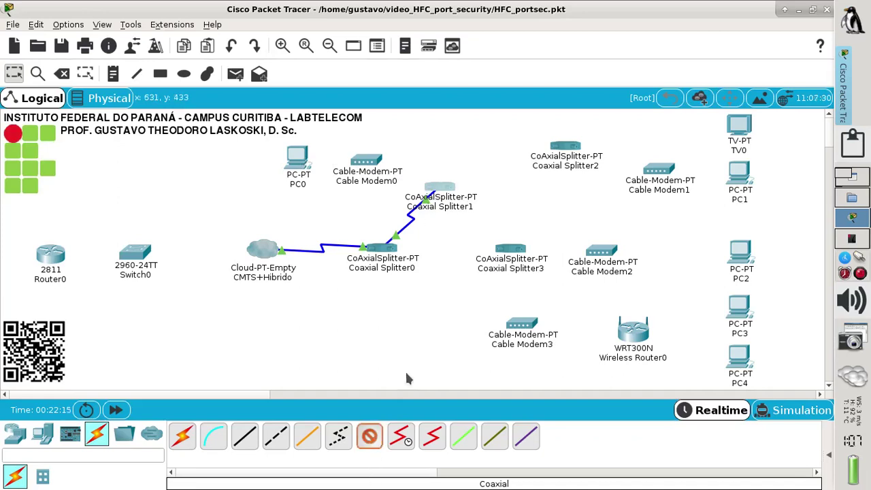
left_click(448, 193)
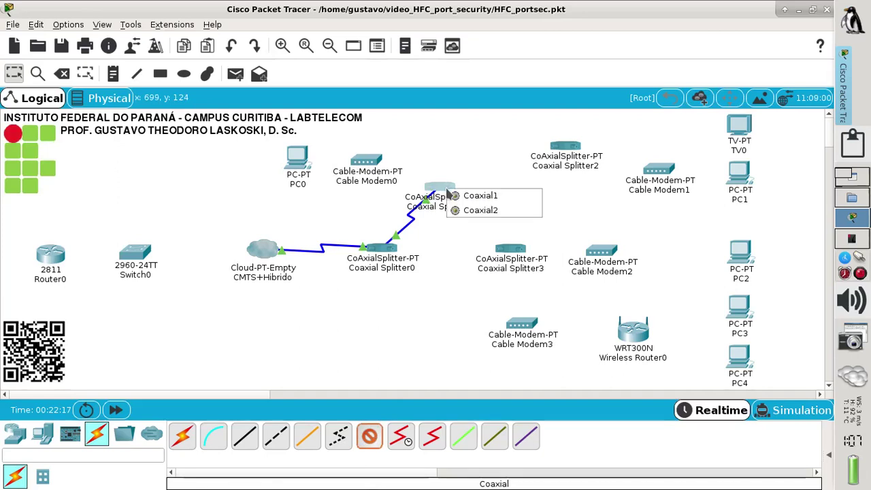
left_click(480, 196)
left_click(565, 146)
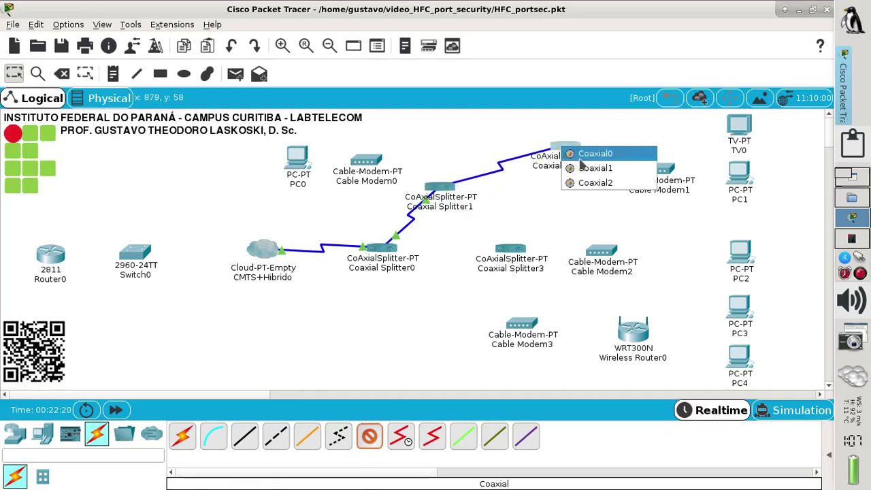
left_click(584, 157)
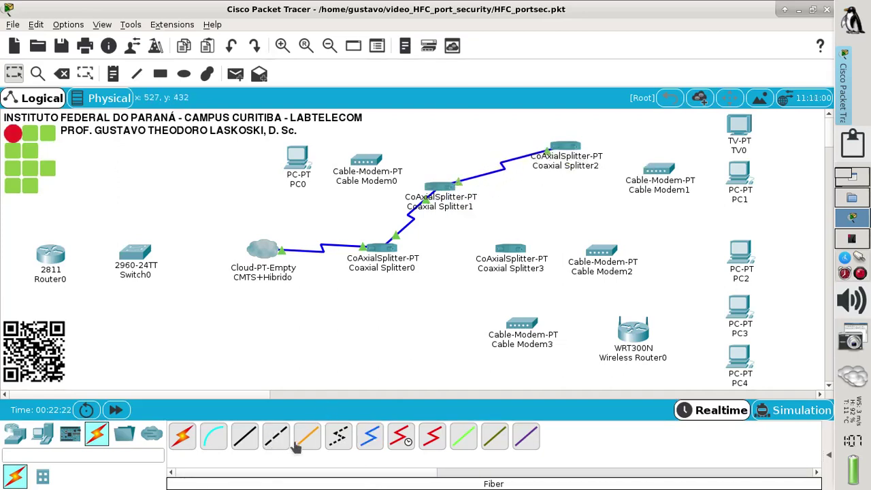
- Run a coaxial cable from Coaxial Splitter2's Coaxial1 port to TV0
left_click(370, 437)
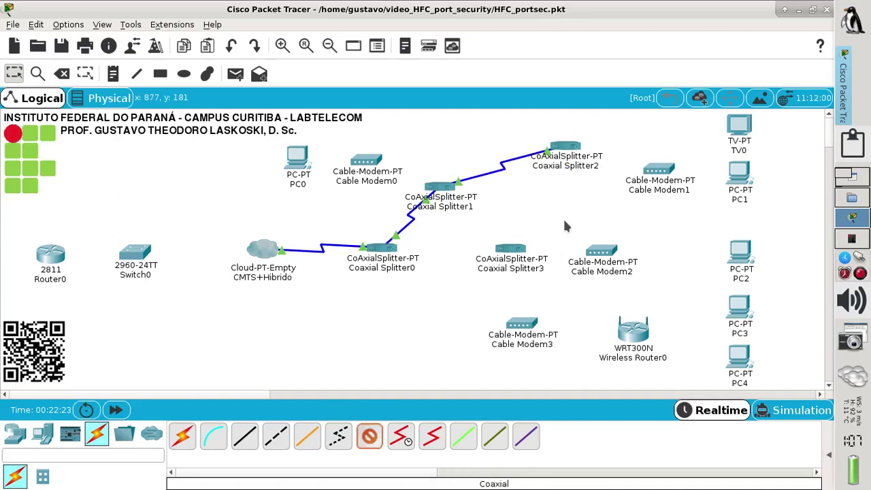
left_click(580, 153)
left_click(582, 155)
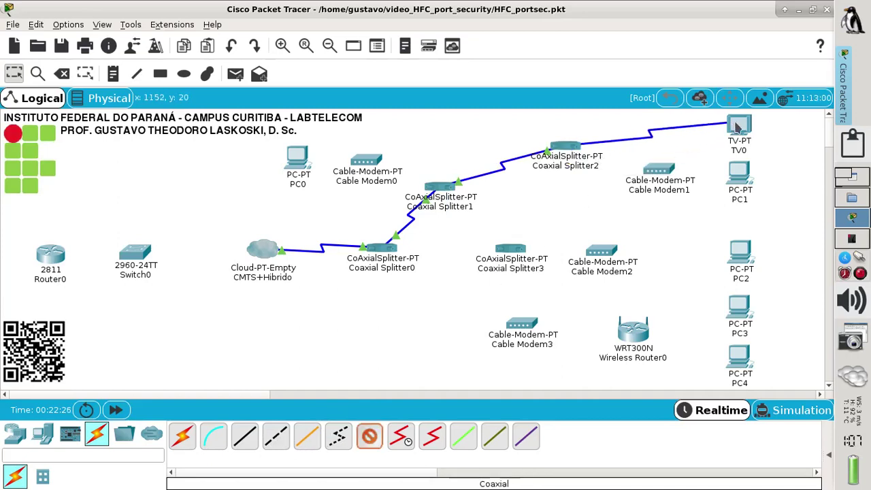
left_click(737, 126)
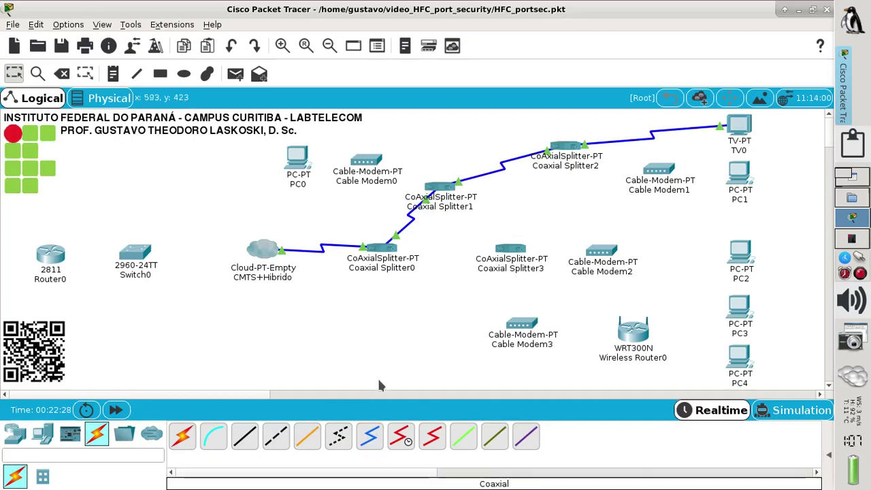
- Connect Coaxial Splitter2's Coaxial2 port to Port 0 of Cable Modem1 with a coaxial cable
left_click(369, 436)
left_click(572, 145)
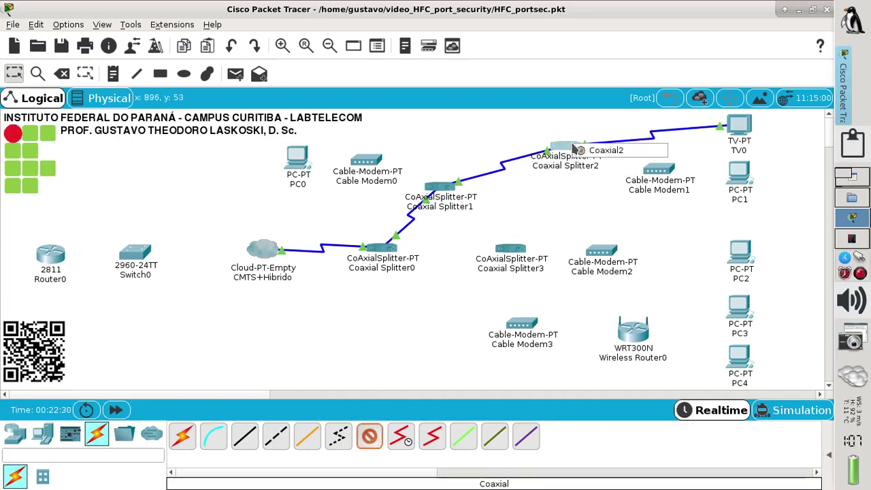
left_click(582, 151)
left_click(659, 170)
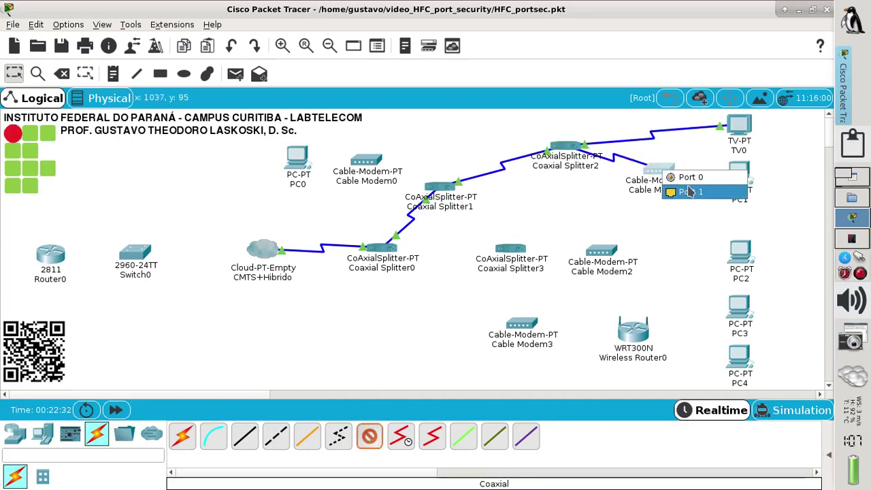
left_click(691, 178)
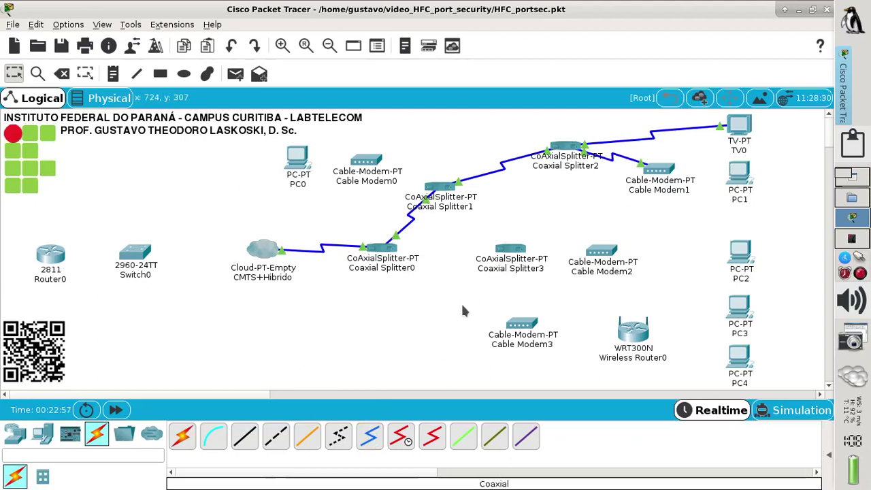
- Connect Cable Modem1's Port 1 to PC1's FastEthernet0 with a copper straight-through cable, and nudge the modem down to level the link
left_click(245, 436)
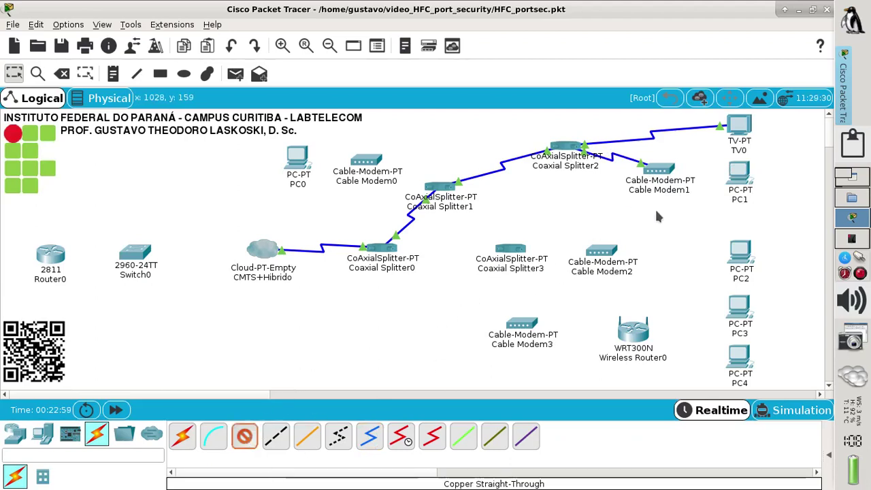
left_click(671, 170)
left_click(693, 175)
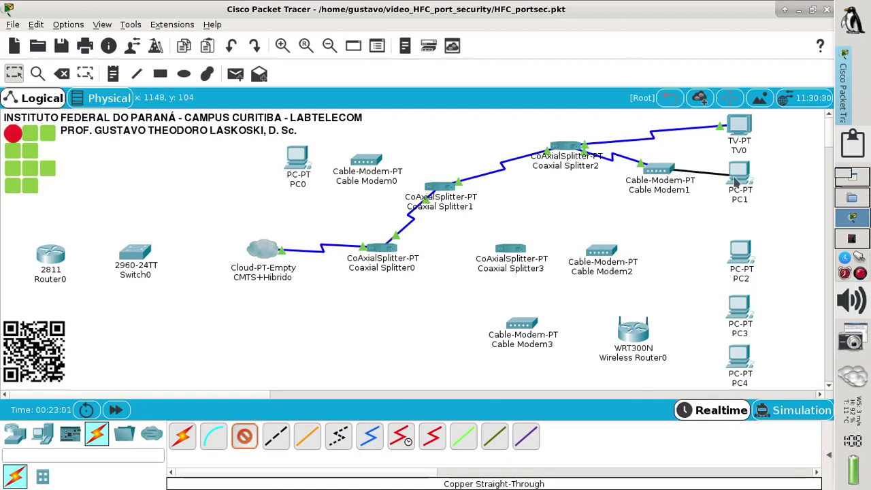
left_click(740, 175)
left_click(760, 228)
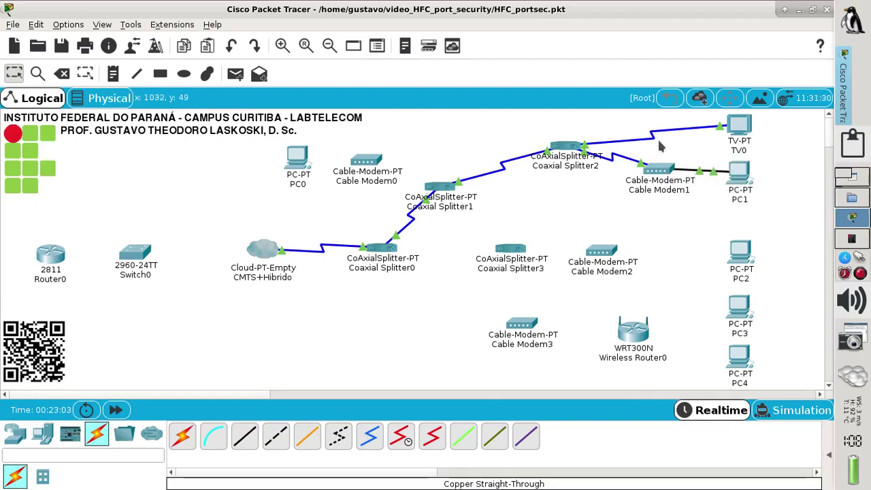
mouse_move(665, 171)
left_mouse_down()
mouse_move(670, 183)
mouse_move(663, 175)
left_mouse_up()
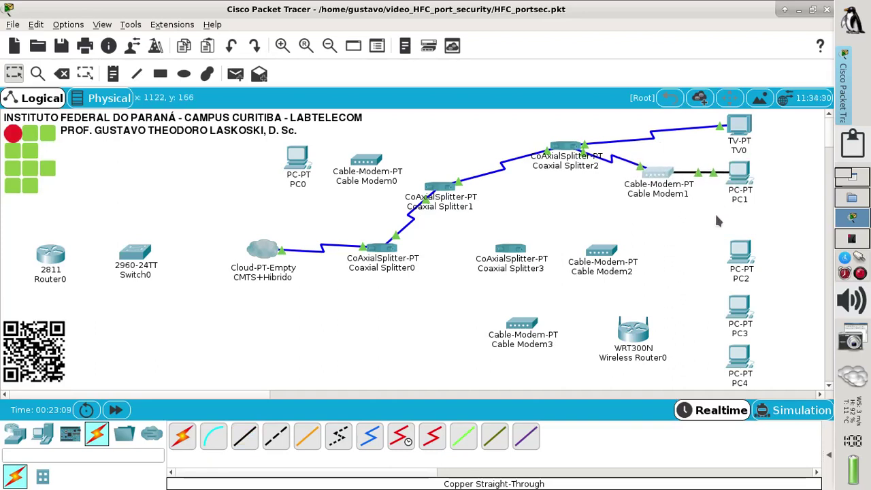
- Connect Coaxial Splitter0's Coaxial2 port to the first coaxial port of Coaxial Splitter3 with a coaxial cable
left_click(369, 436)
left_click(396, 247)
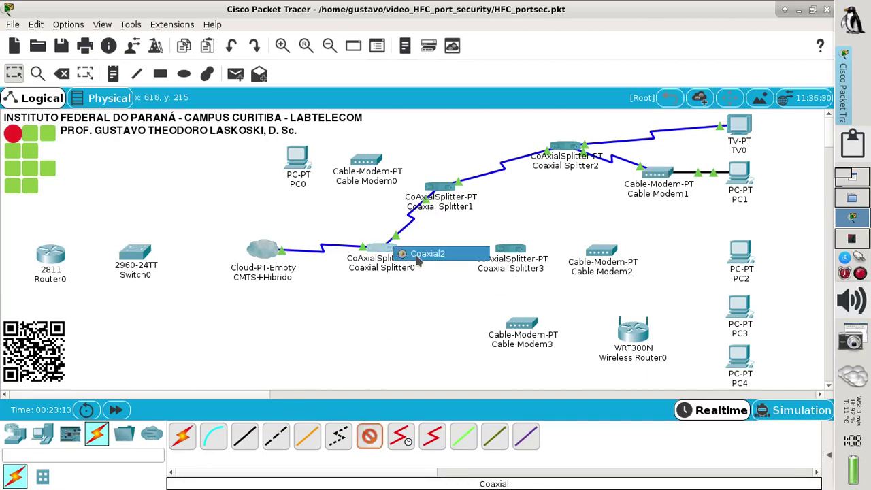
left_click(417, 259)
left_click(498, 247)
left_click(528, 255)
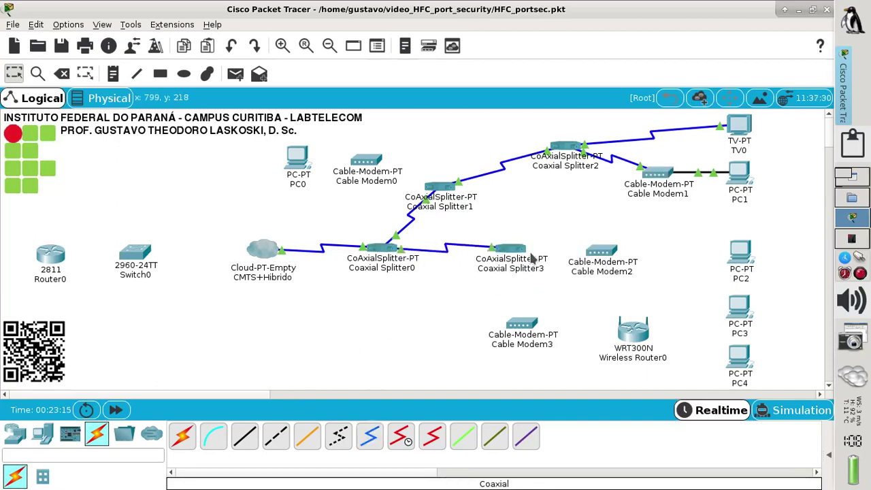
- Run a coaxial cable from the first free port of Coaxial Splitter3 to Port 0 of Cable Modem2
left_click(369, 435)
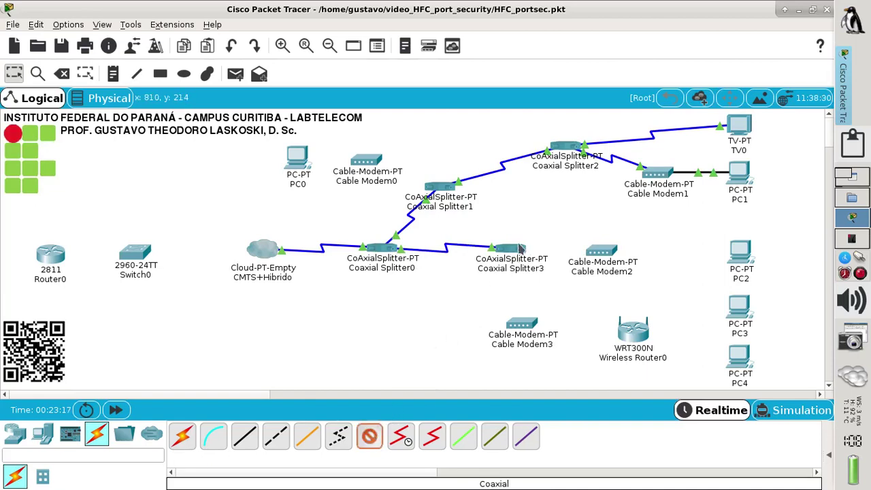
left_click(522, 249)
left_click(550, 251)
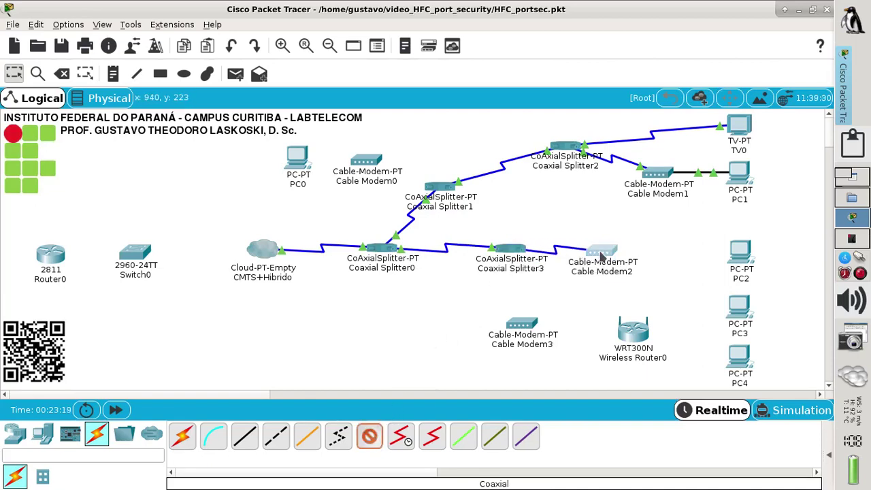
left_click(603, 254)
left_click(632, 262)
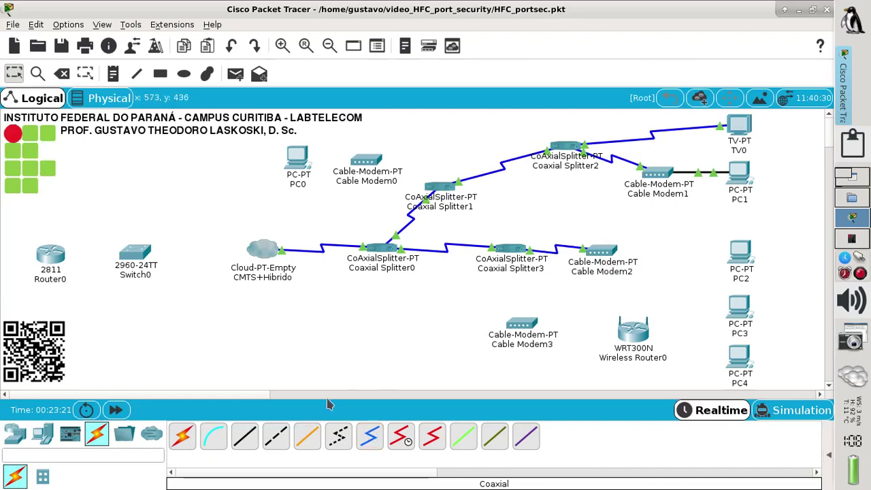
- Connect Cable Modem2's Port 1 to PC2's FastEthernet0 port with a copper straight-through cable
left_click(245, 436)
left_click(607, 258)
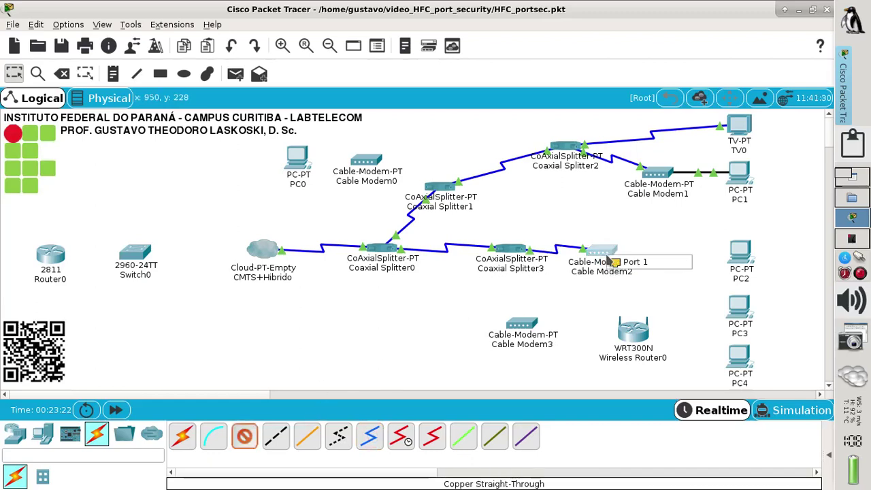
left_click(625, 262)
left_click(744, 257)
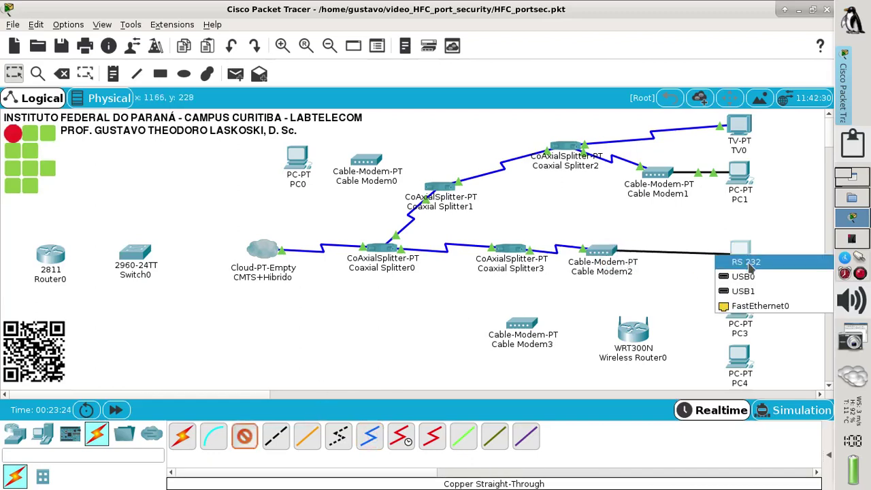
left_click(759, 307)
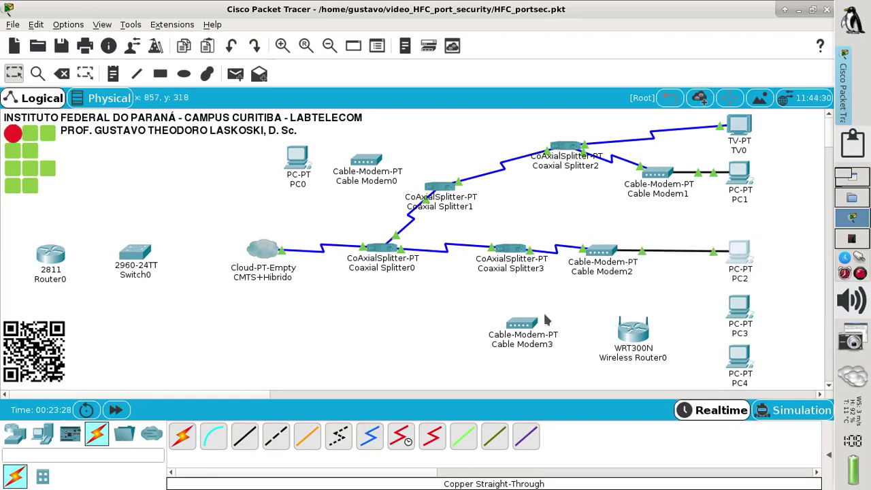
- Connect the last free port of Coaxial Splitter3 to Port 0 of Cable Modem3 with a coaxial cable
left_click(245, 438)
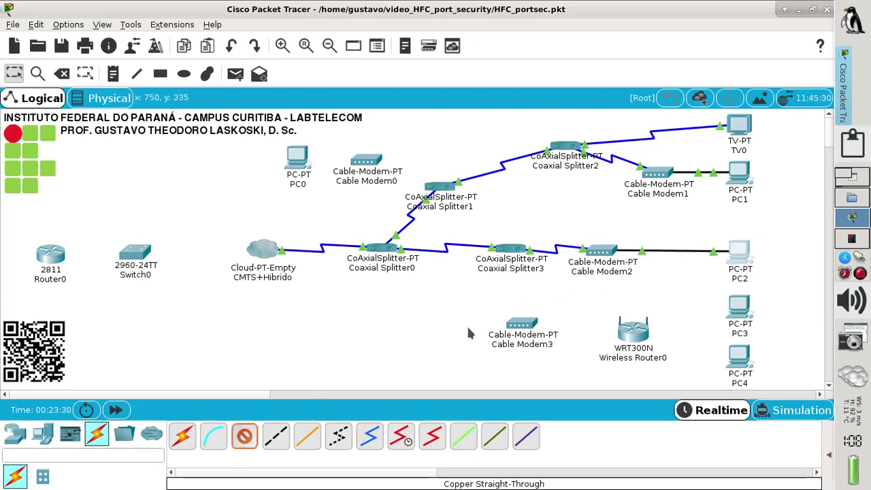
left_click(369, 436)
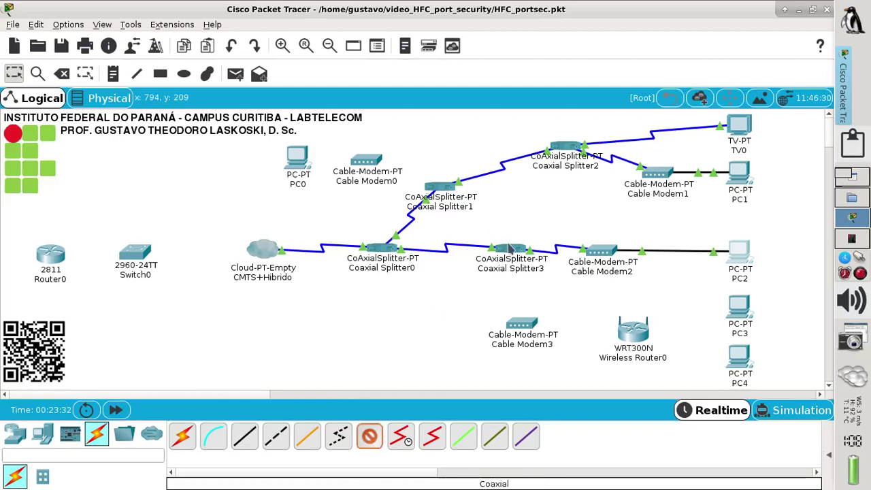
left_click(509, 249)
left_click(555, 259)
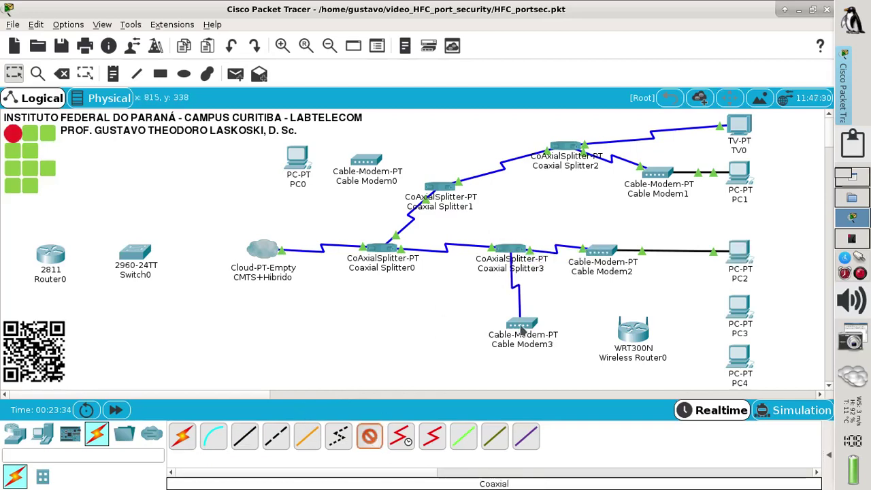
left_click(526, 328)
left_click(549, 332)
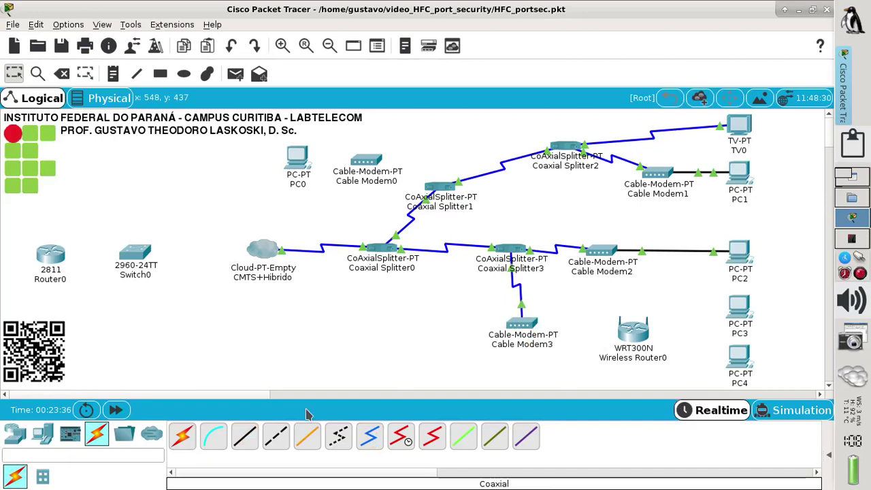
- Connect Cable Modem3's Port 1 to Wireless Router0's Internet port with a copper straight-through cable
left_click(244, 436)
left_click(529, 327)
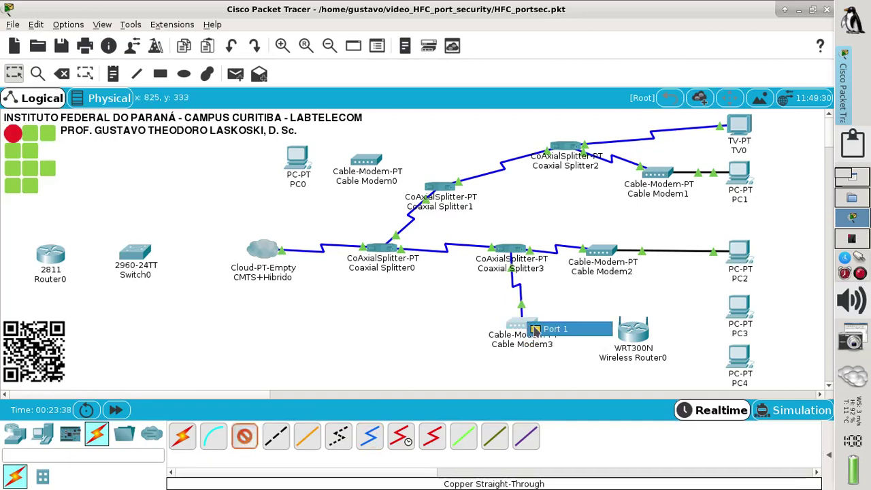
left_click(540, 330)
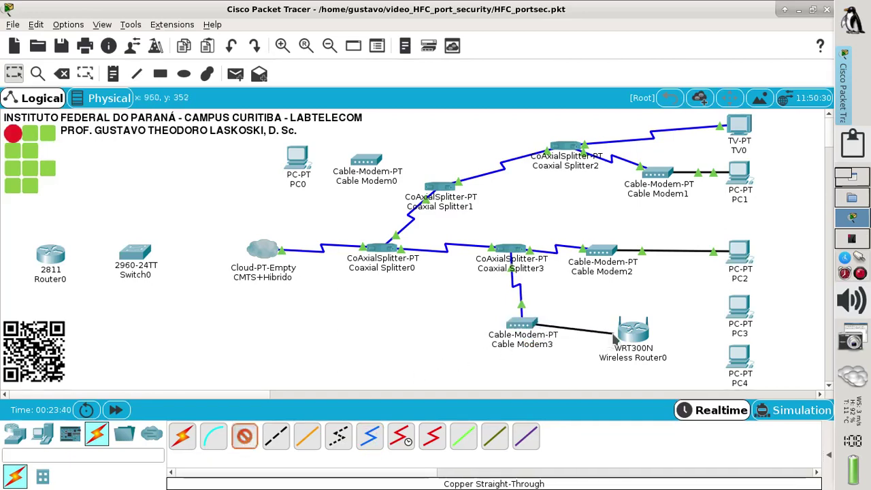
left_click(634, 332)
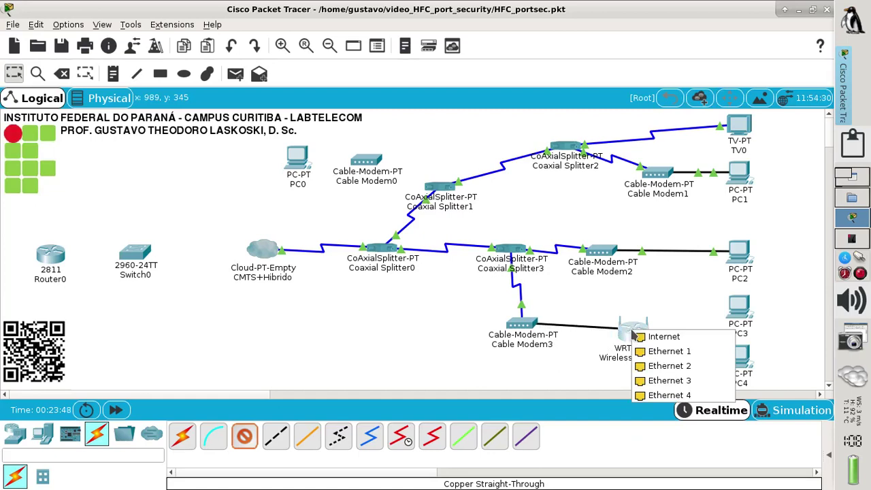
left_click(664, 338)
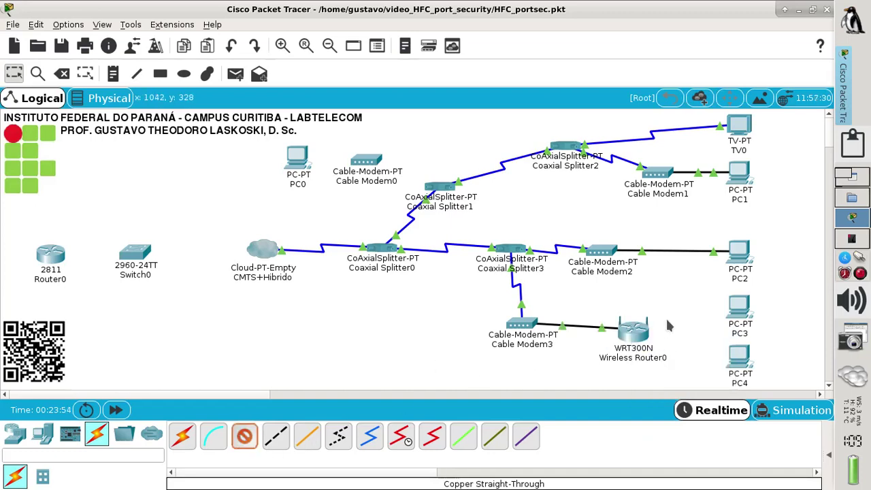
- Connect Wireless Router0's Ethernet 1 port to PC3's FastEthernet0 port with a copper straight-through cable
left_click(640, 330)
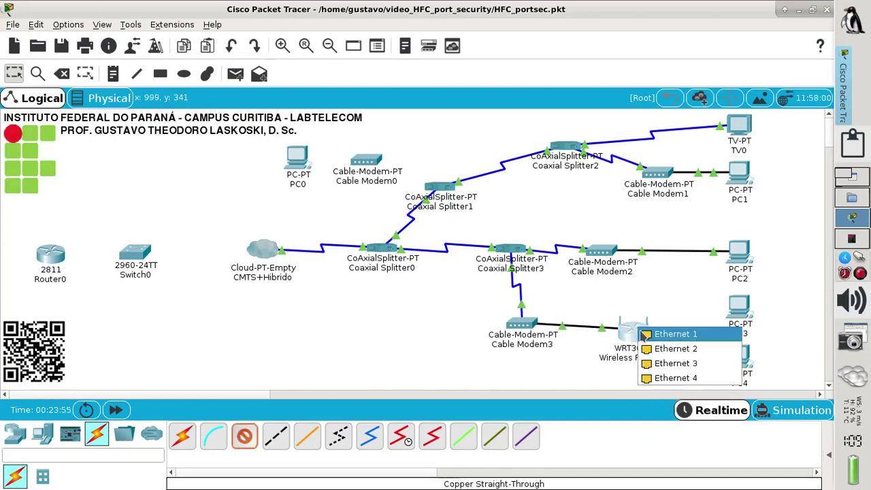
left_click(695, 336)
left_click(740, 312)
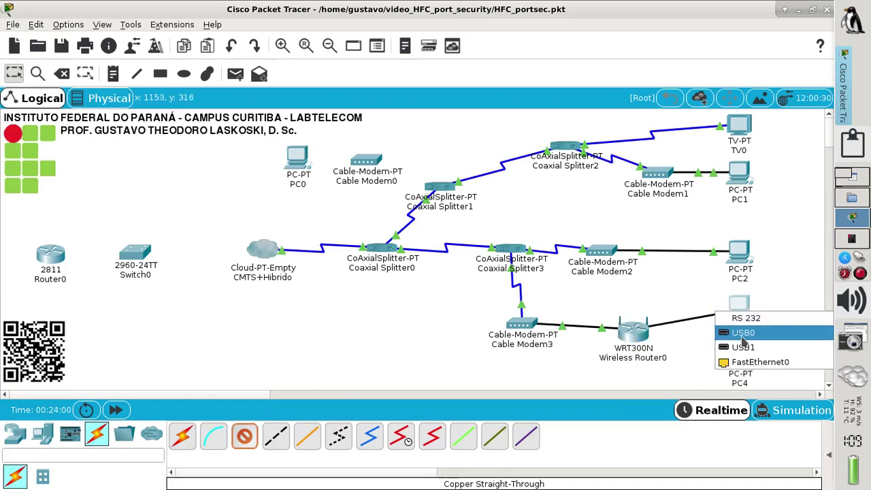
left_click(747, 362)
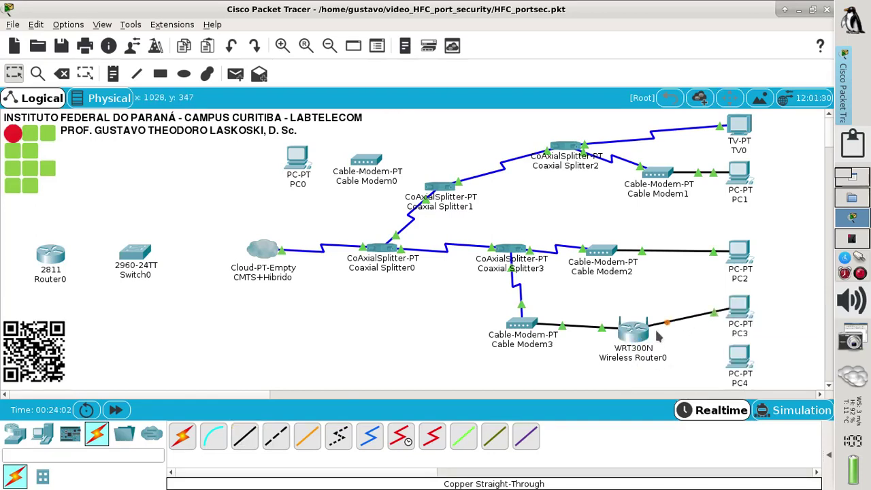
- Connect Wireless Router0's Ethernet 2 port to PC4's FastEthernet0 port with a copper straight-through cable
left_click(245, 436)
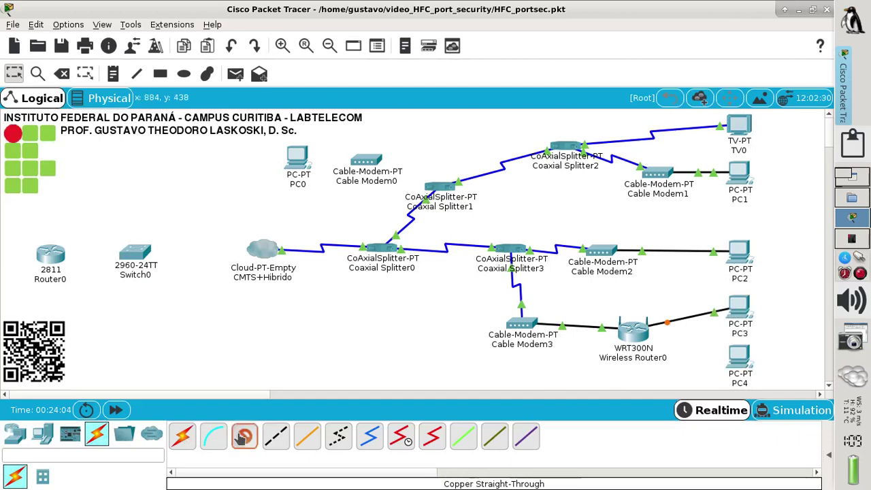
left_click(652, 337)
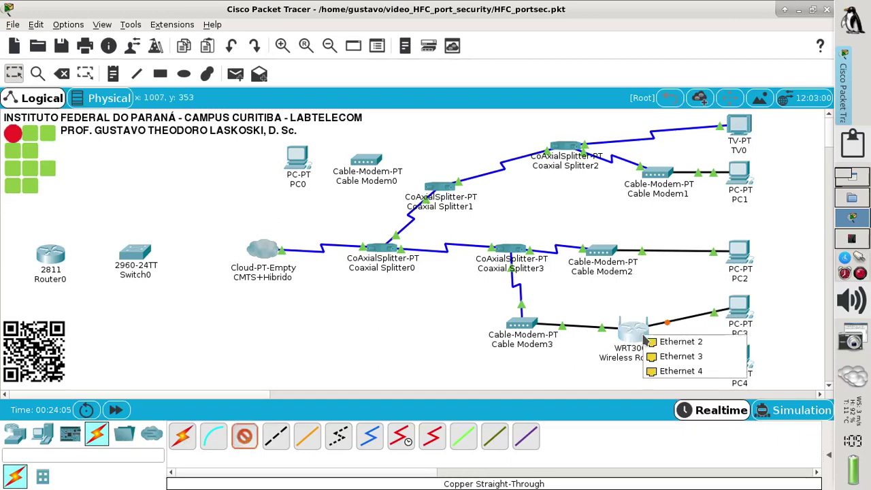
left_click(680, 341)
left_click(742, 362)
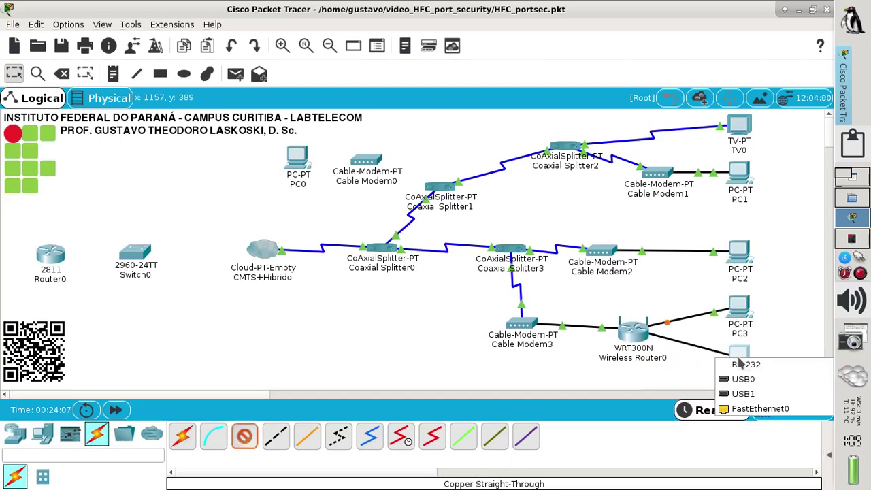
left_click(747, 410)
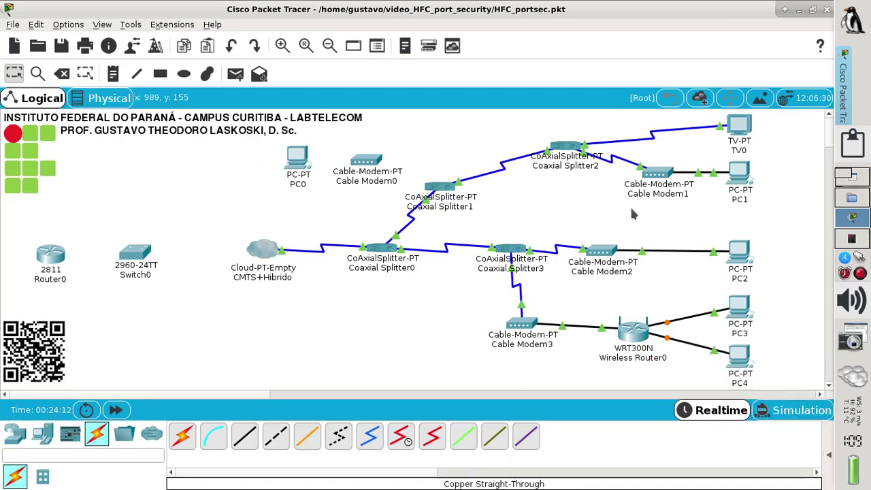
- Set up the rectangle drawing tool with a black outline and a light yellow fill (#ffff7f)
left_click(158, 77)
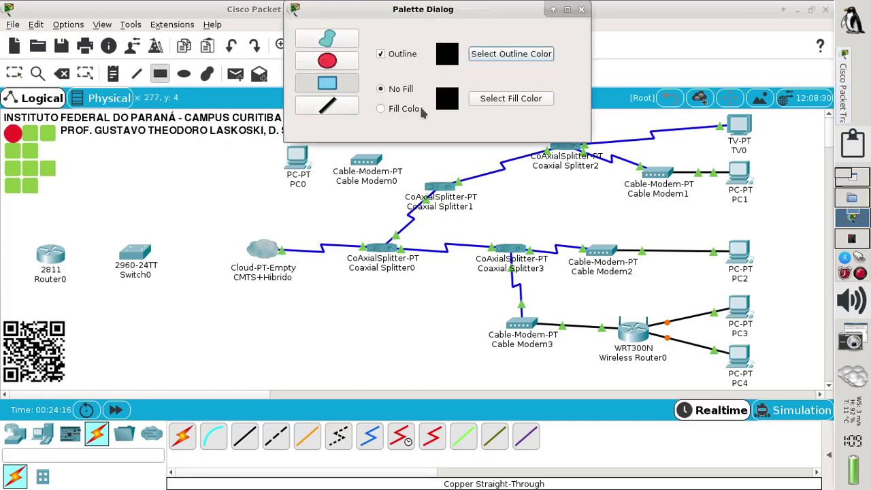
left_click(511, 99)
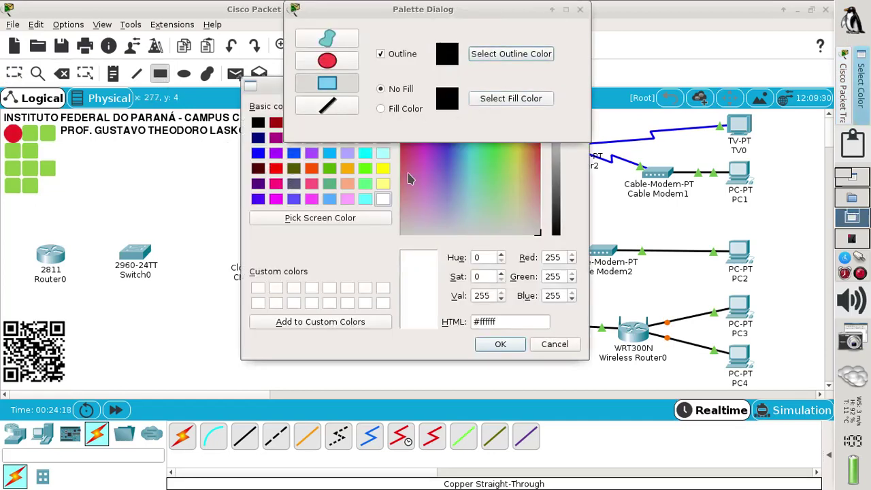
left_click(383, 184)
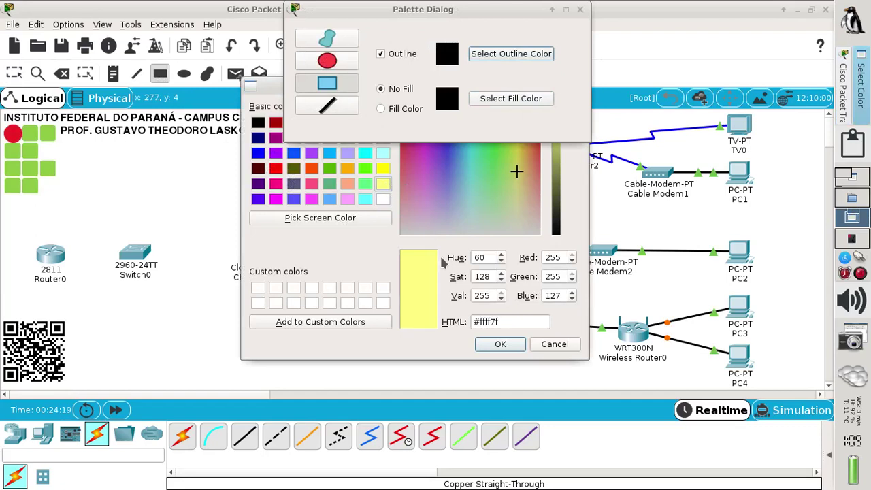
left_click(500, 345)
left_click(402, 111)
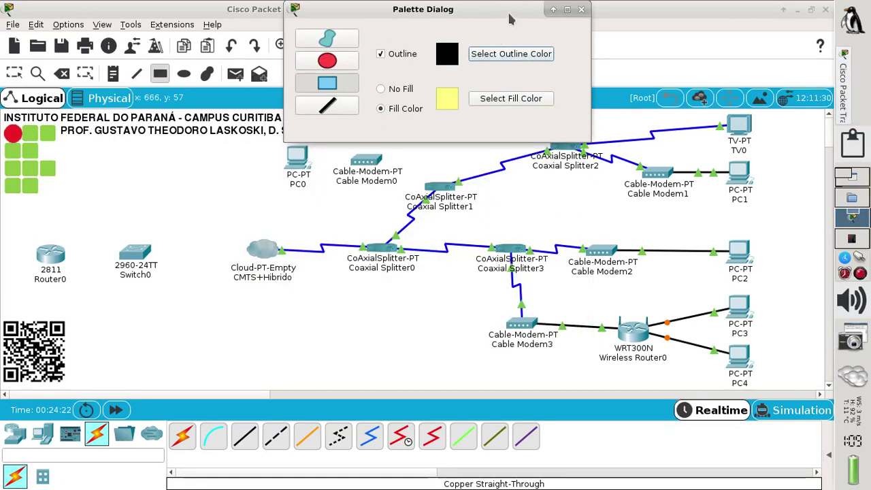
- Draw yellow rectangles around the TV0/PC1, PC2 and Wireless Router0 groups, and nudge the third rectangle and PC4 slightly upward to fit
left_click_drag(512, 12, 294, 69)
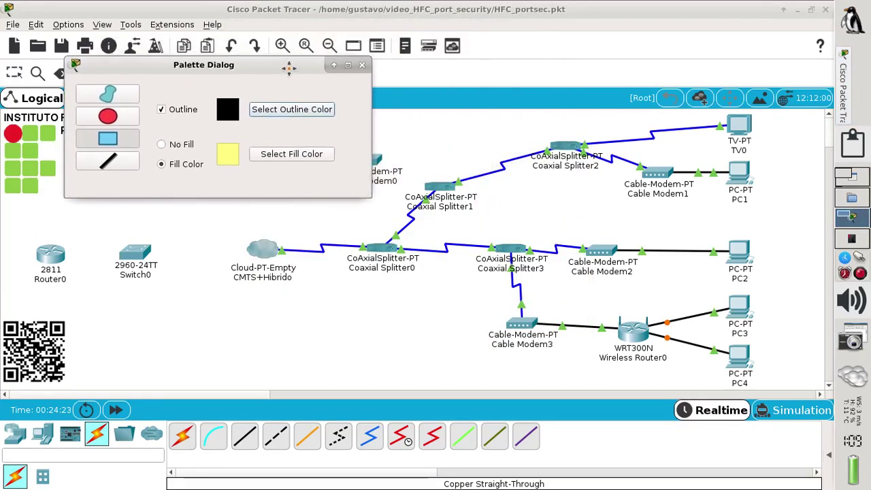
left_click(128, 146)
left_click_drag(529, 111, 756, 207)
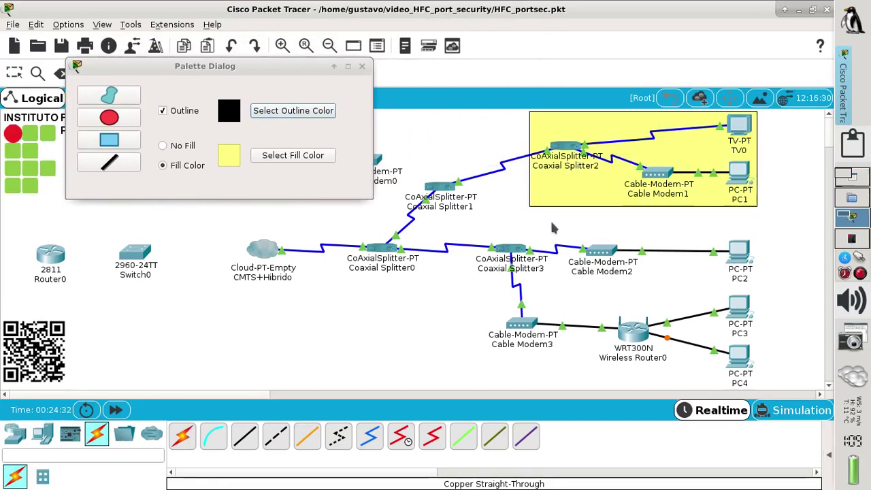
left_click_drag(552, 222, 757, 288)
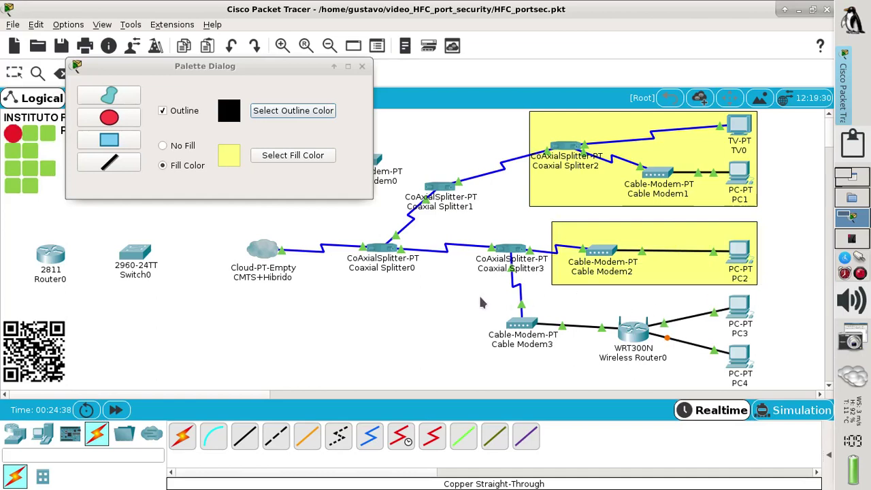
left_click_drag(484, 296, 758, 392)
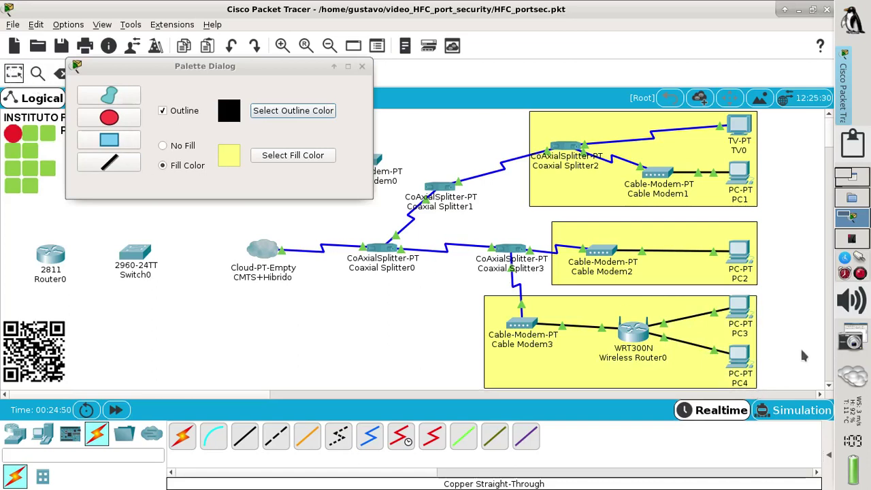
mouse_move(751, 329)
left_mouse_down()
mouse_move(742, 317)
mouse_move(744, 324)
left_mouse_up()
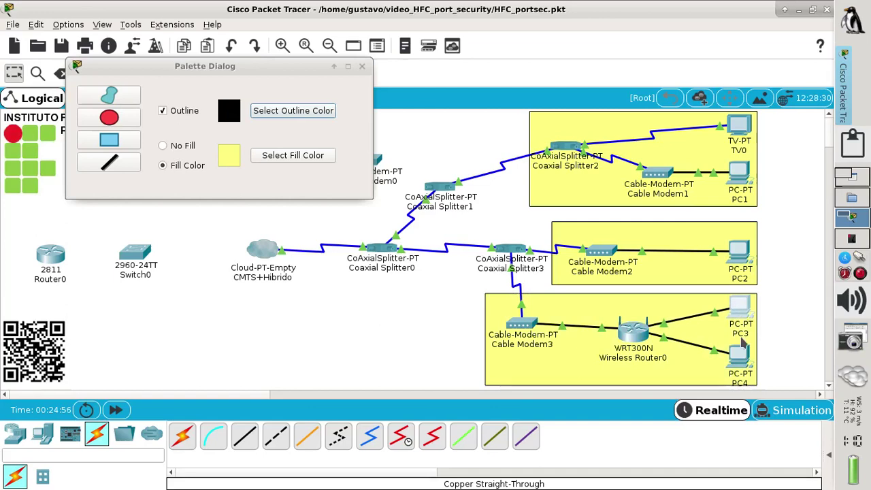
left_click_drag(741, 356, 742, 350)
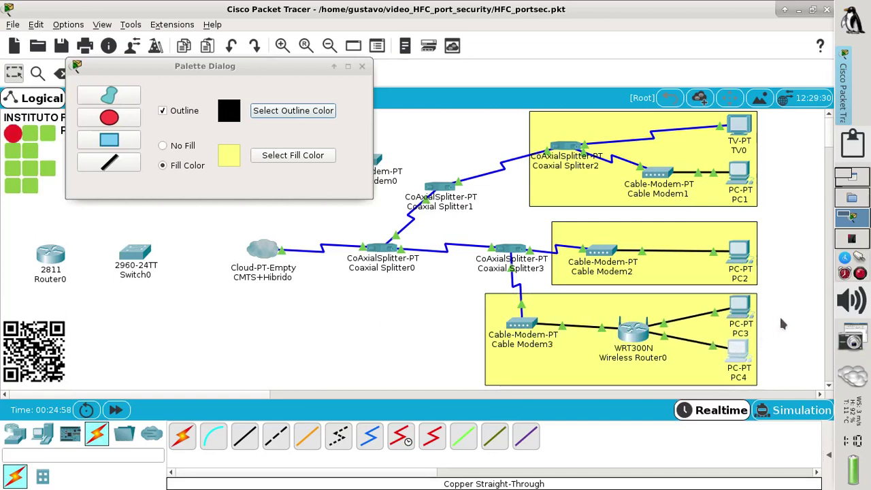
- Change the fill colour for drawn shapes to red (#ff0000)
left_click_drag(234, 76, 493, 123)
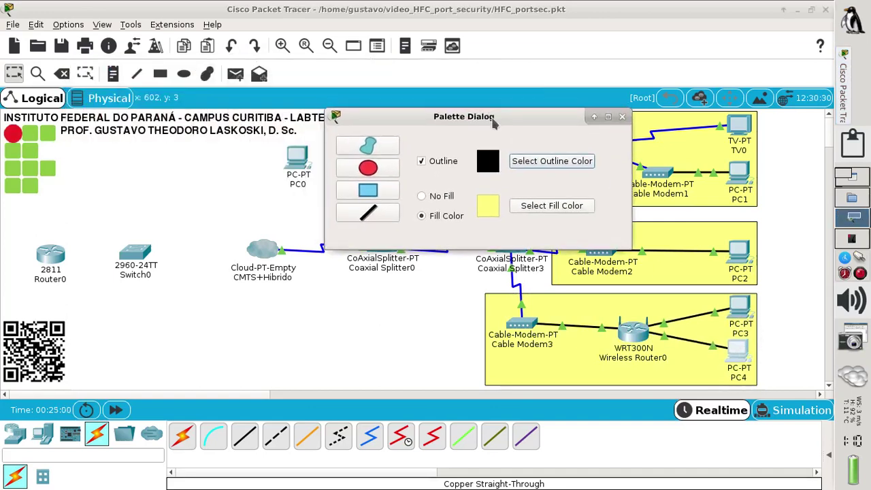
left_click(550, 210)
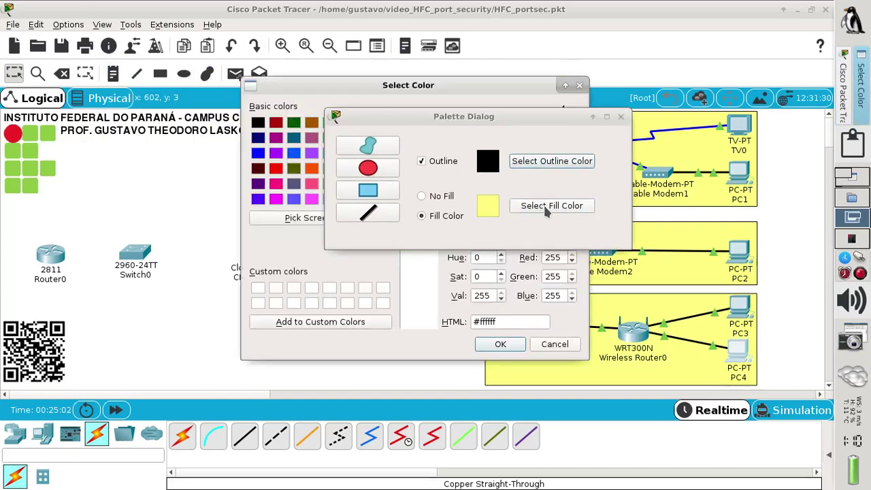
left_click_drag(470, 117, 631, 54)
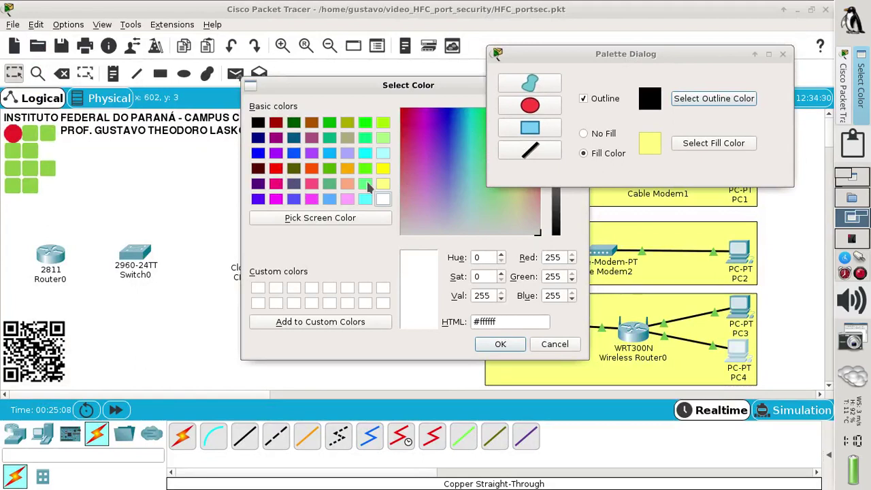
left_click(276, 168)
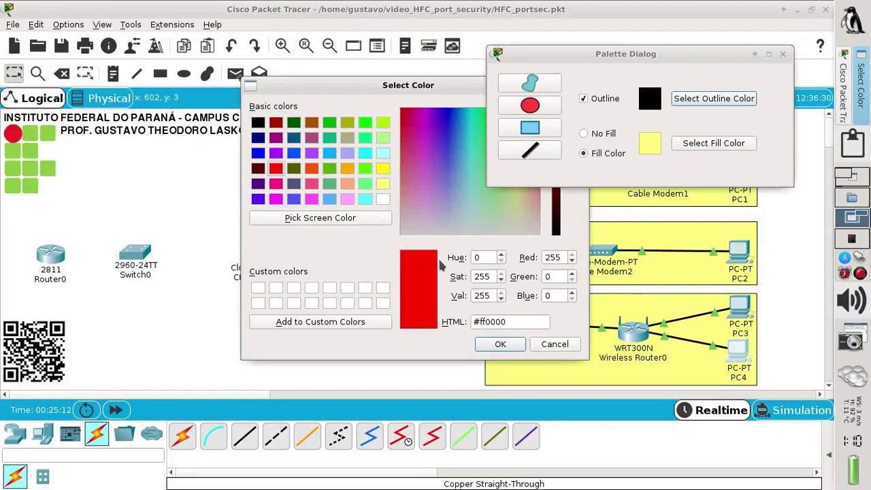
left_click(502, 344)
- Draw a red rectangle around PC0 and Cable Modem0, and close the drawing palette
left_click_drag(604, 55, 664, 43)
left_click_drag(274, 139, 412, 211)
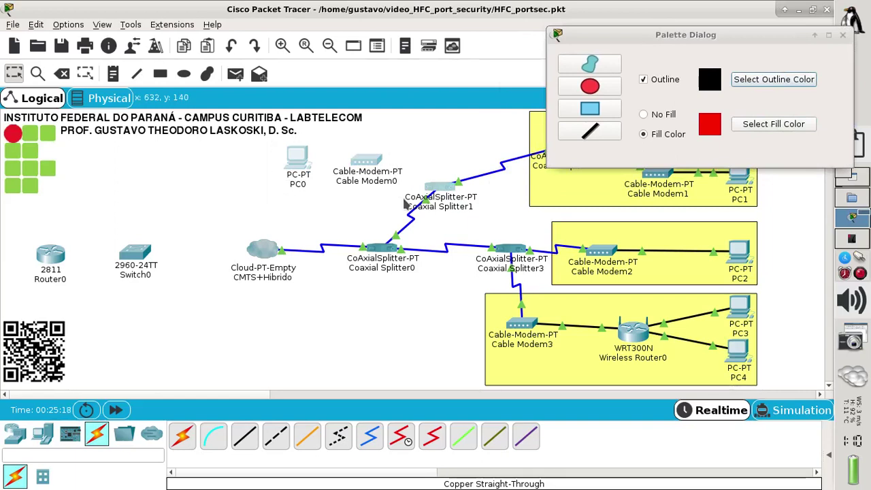
left_click(615, 108)
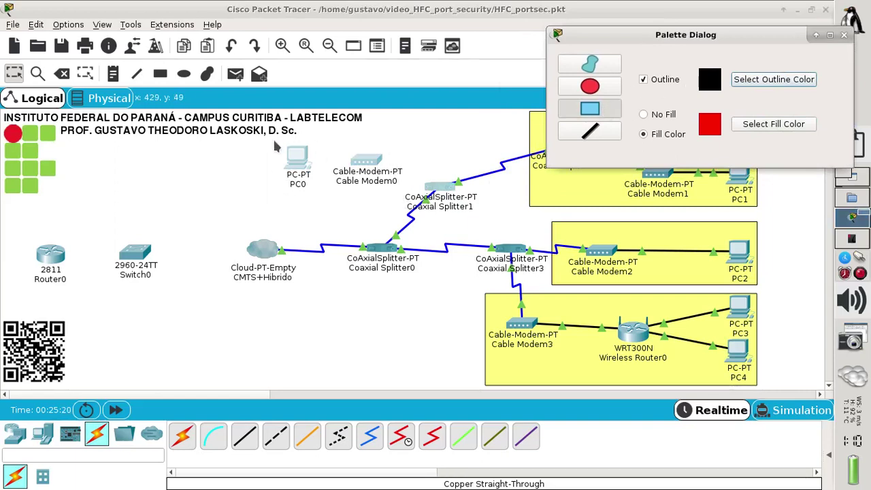
mouse_move(273, 140)
left_mouse_down()
mouse_move(374, 198)
mouse_move(409, 197)
left_mouse_up()
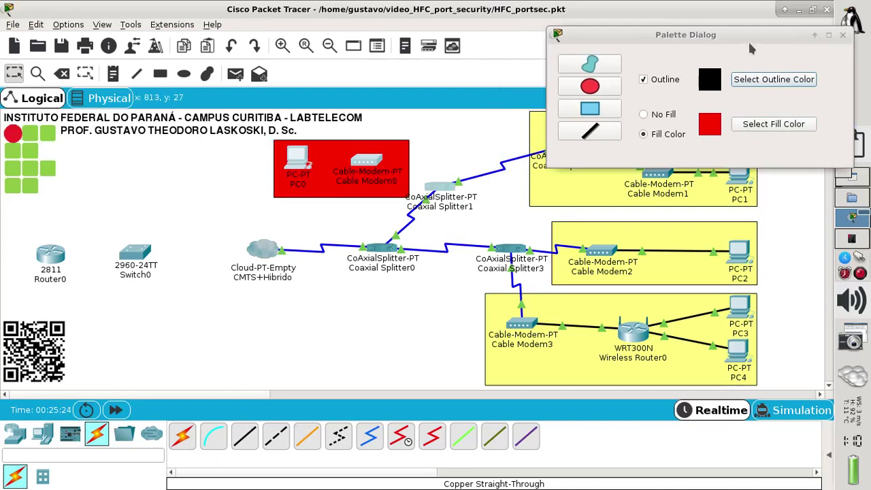
left_click(843, 36)
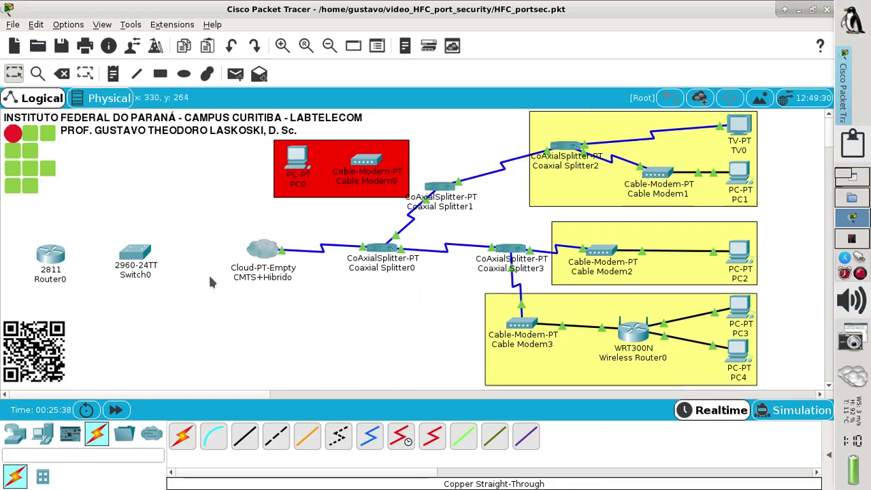
- Shift Switch0 slightly toward Router0 and place a PT-Repeater between Switch0 and the CMTS+Hibrido cloud
left_click_drag(143, 255, 133, 252)
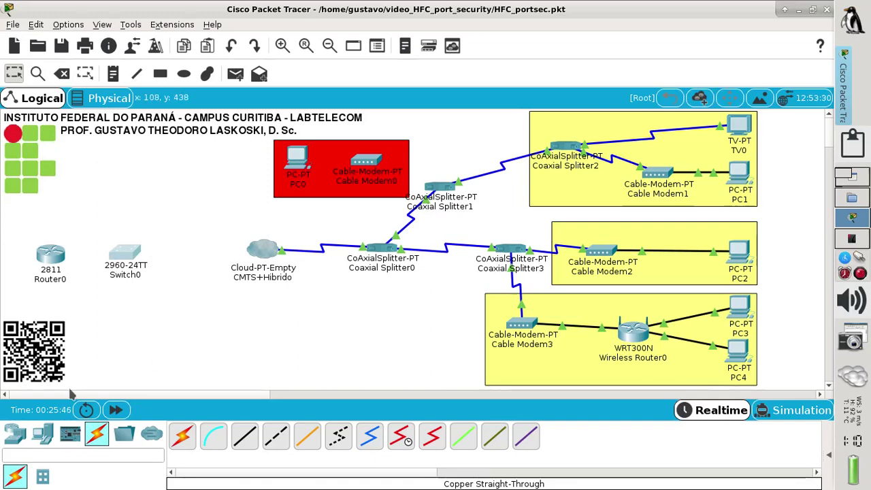
left_click(17, 441)
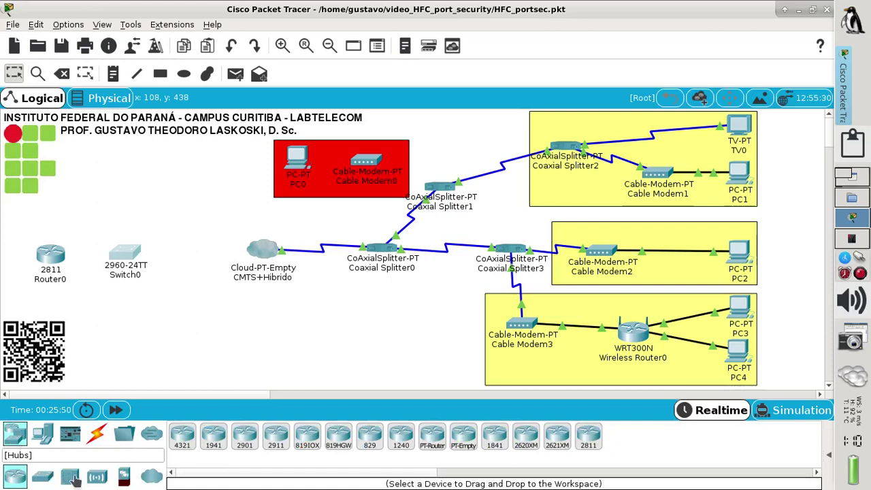
left_click(72, 478)
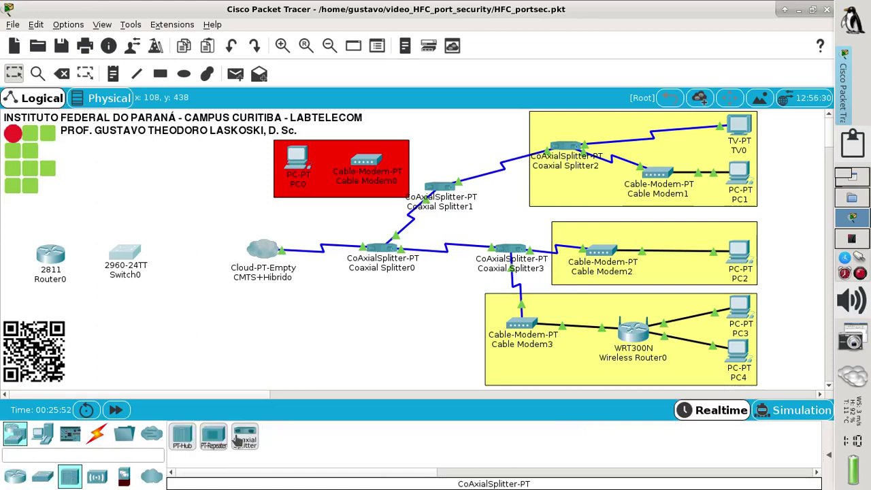
left_click_drag(224, 441, 187, 252)
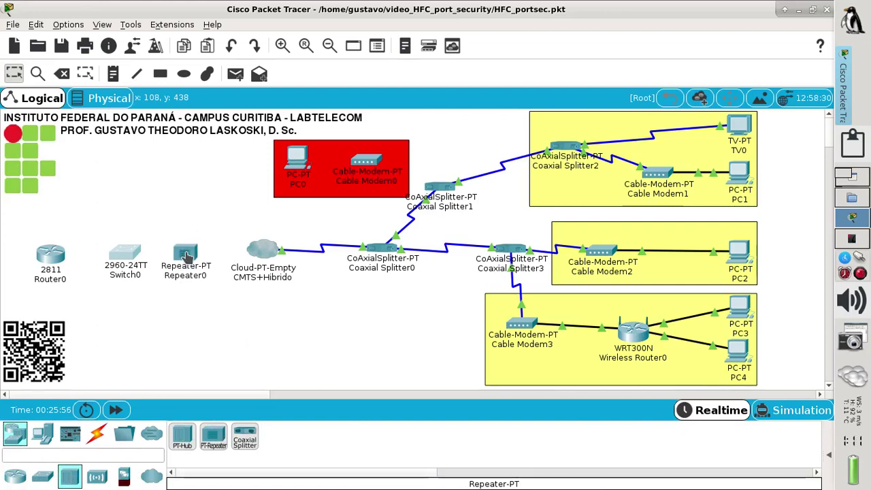
- Power off Repeater0 and replace the Ethernet module nearest its power switch with a PT-REPEATER-NM-1FFE fiber module
left_click(192, 252)
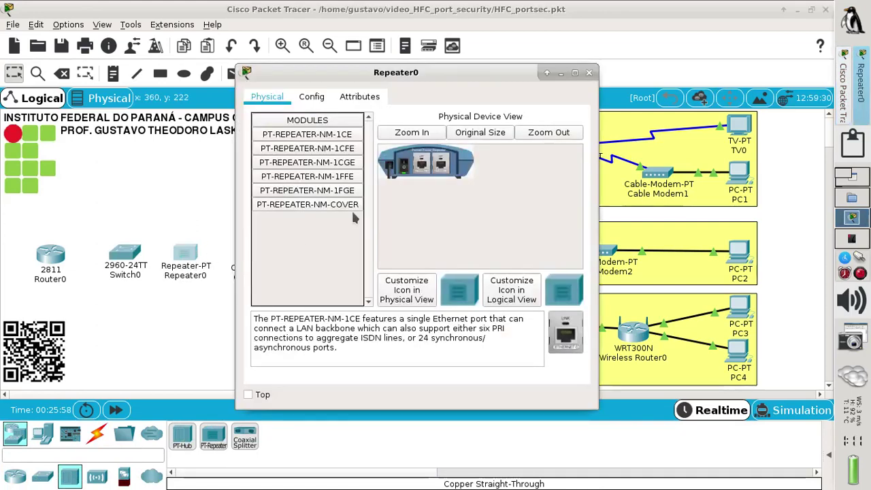
left_click(424, 133)
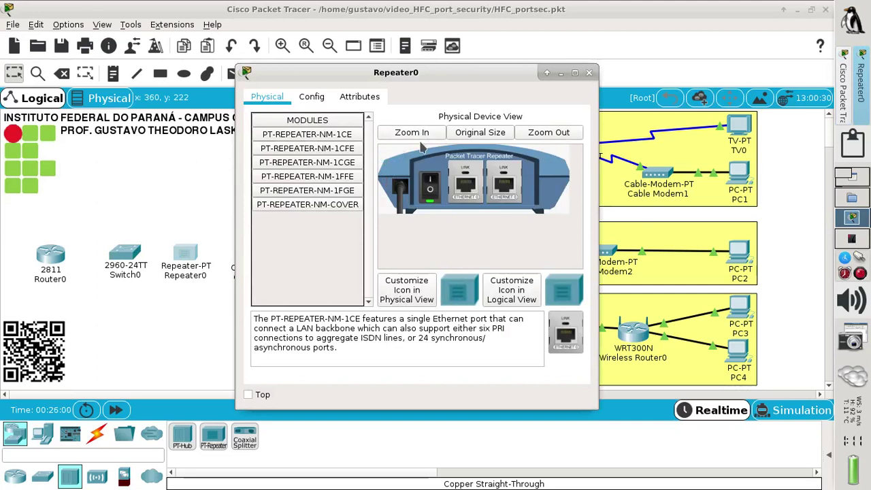
left_click(431, 188)
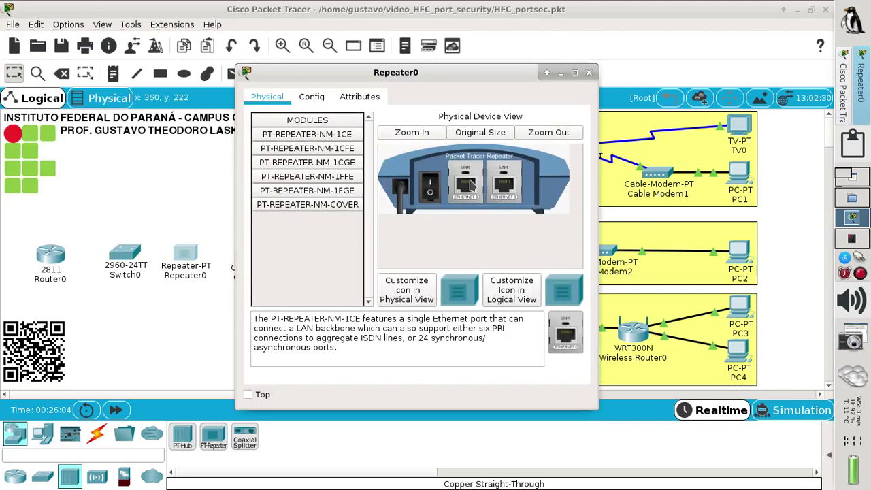
left_click_drag(470, 185, 566, 333)
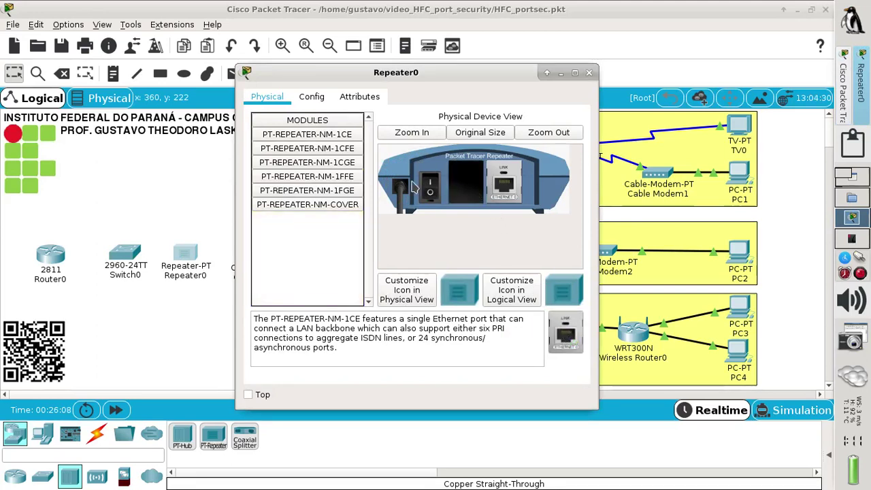
left_click(352, 185)
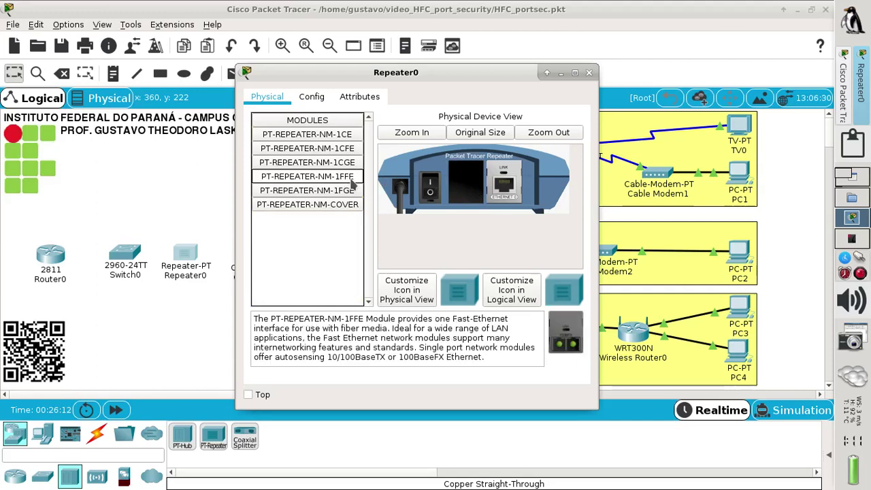
left_click_drag(566, 338, 465, 186)
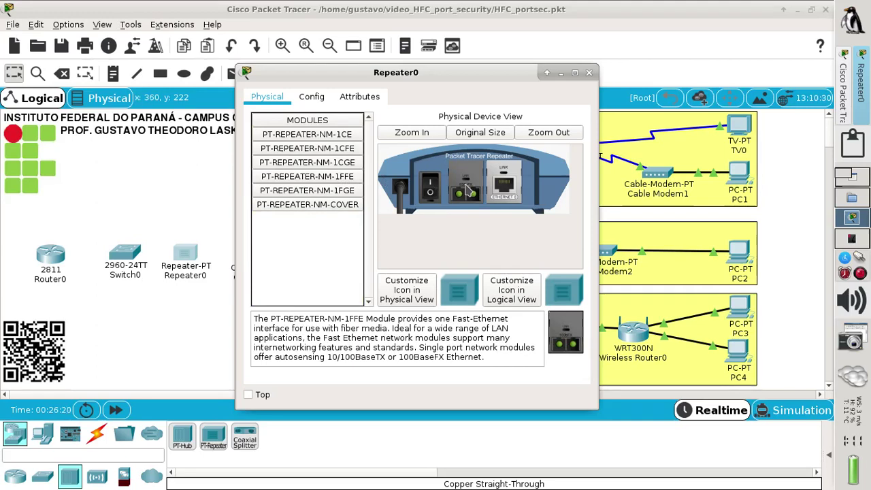
- Power Repeater0 back on, close its device window, and shift Switch0 slightly toward Router0
left_click(431, 185)
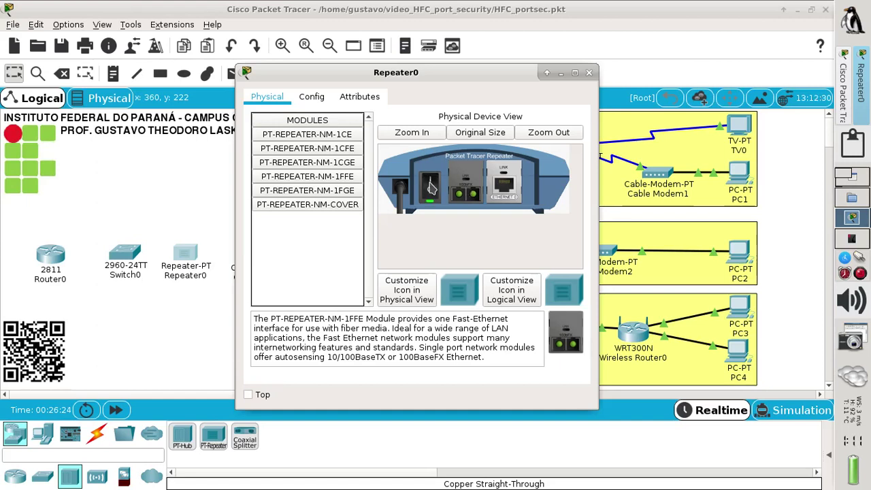
left_click(590, 74)
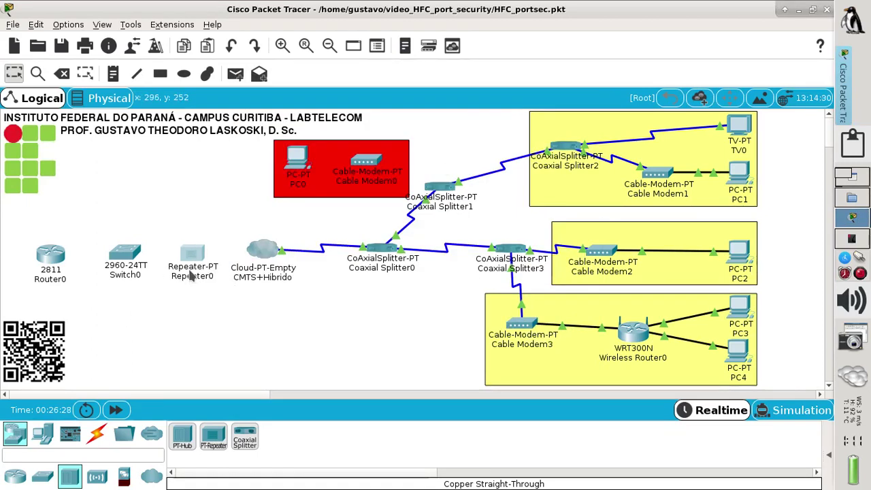
left_click_drag(130, 258, 124, 262)
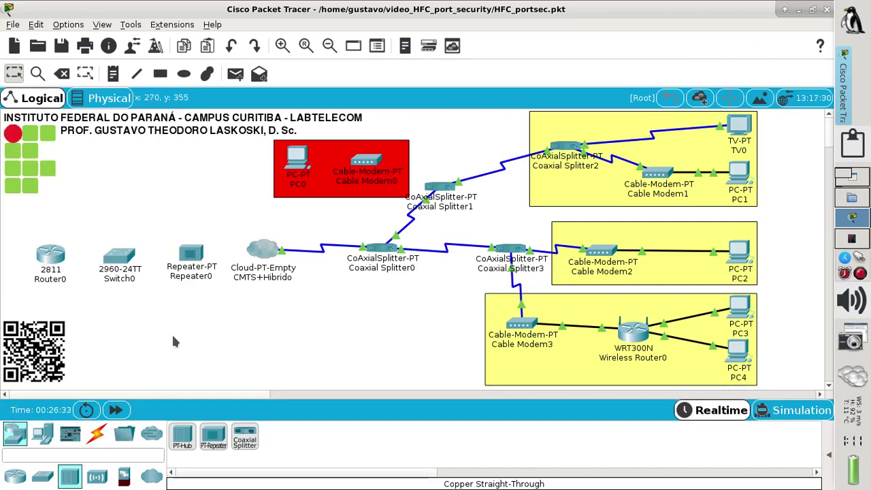
left_click_drag(133, 274, 132, 271)
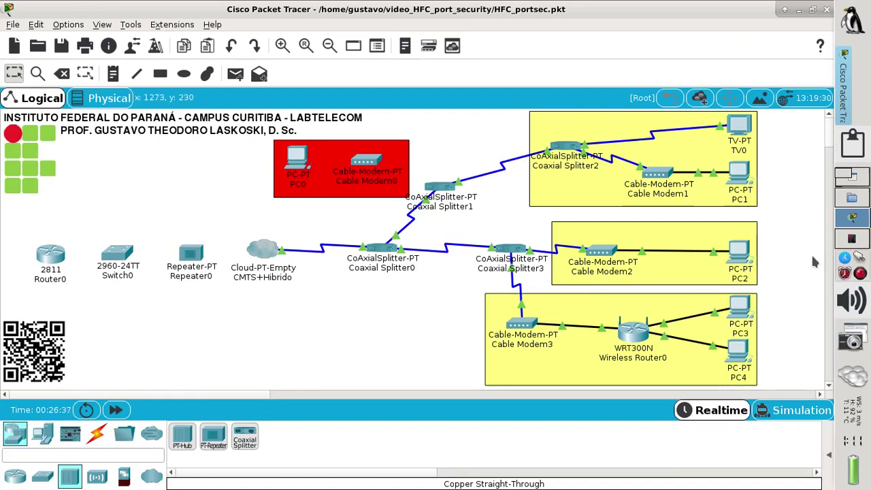
- Review the lab topology diagram in Okular and the 2960 switch VLAN 1 and port-security commands on the Traffic Shaping page in Firefox
left_click(855, 238)
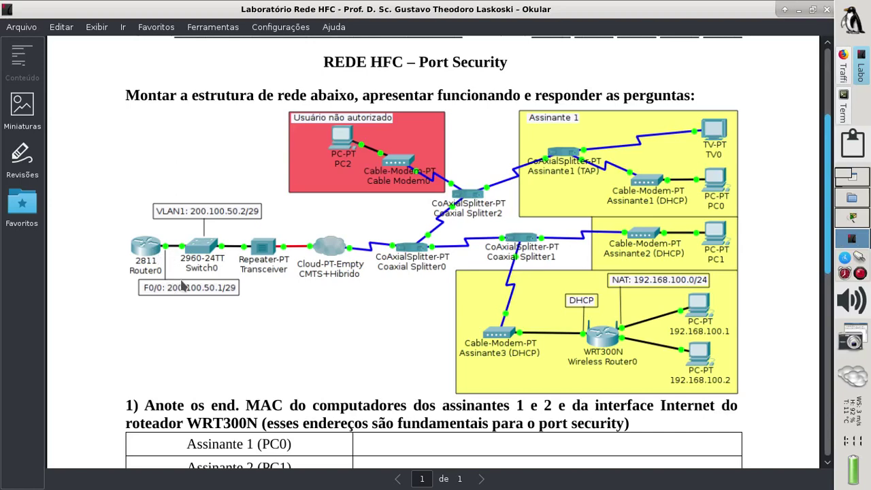
left_click(847, 72)
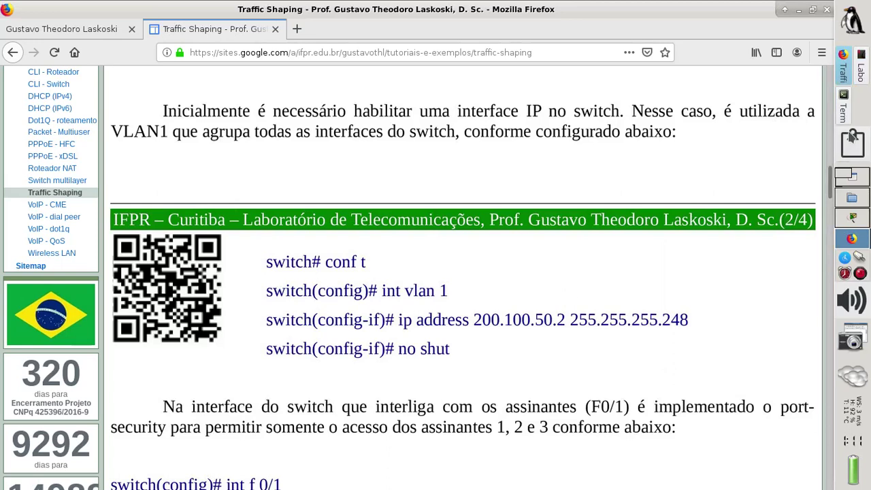
scroll(833, 176, "down", 1)
left_click_drag(833, 176, 833, 185)
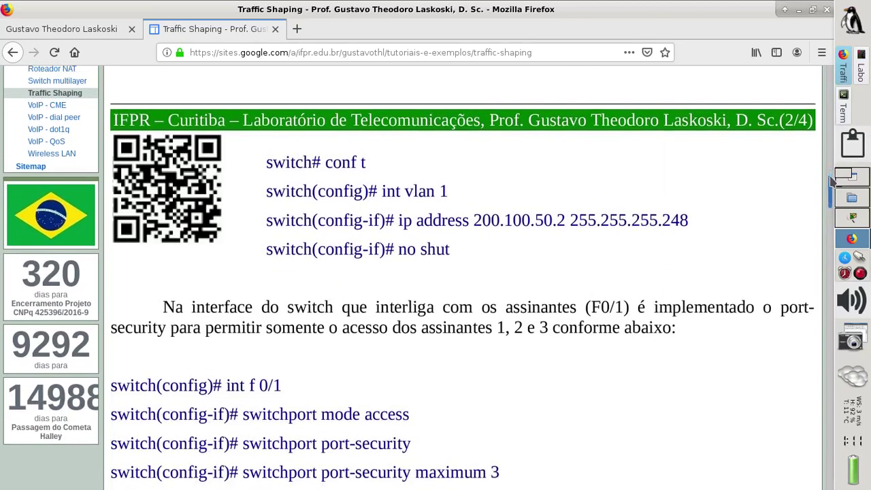
scroll(833, 182, "up", 2)
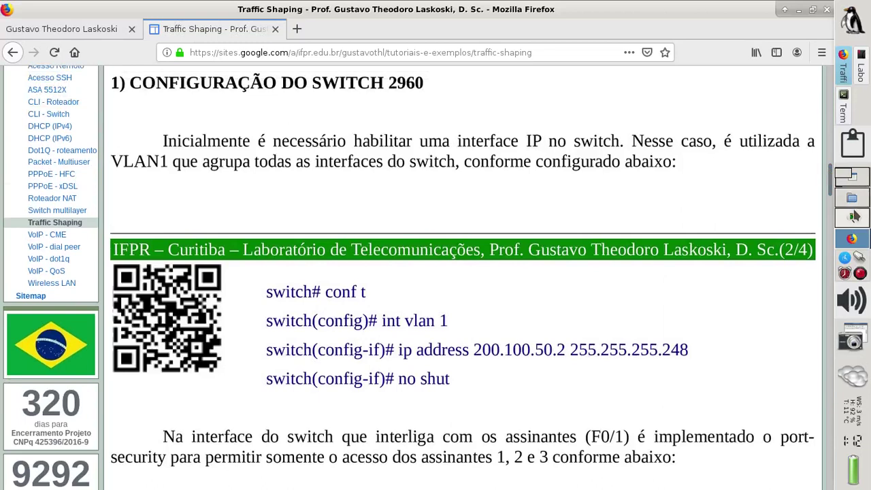
- Switch to Packet Tracer and connect Router0 to Switch0's FastEthernet0/24 with a copper straight-through cable
left_click(853, 217)
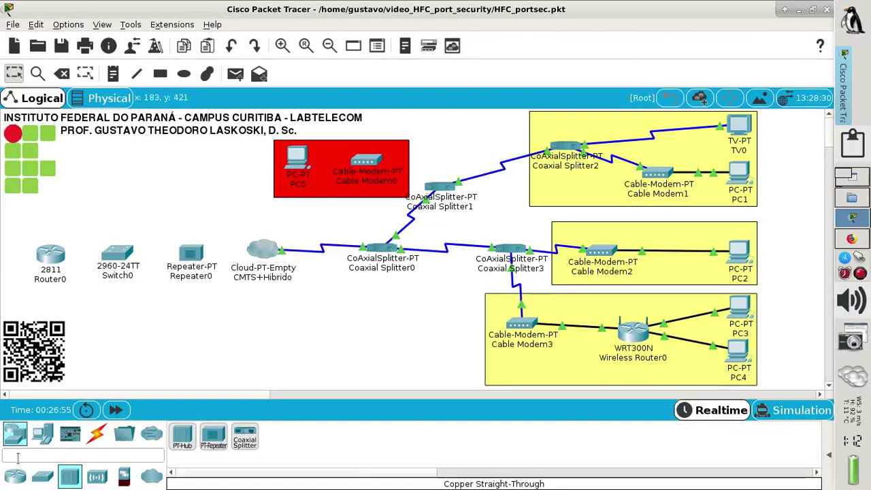
left_click(96, 434)
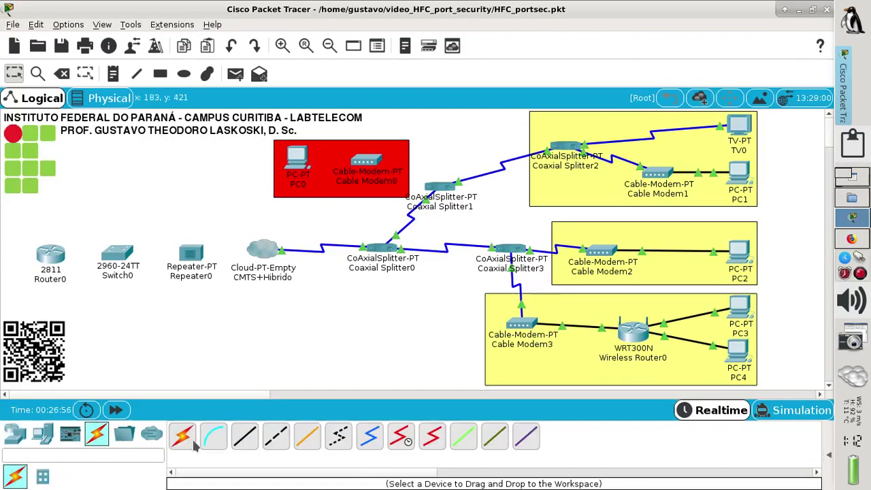
left_click(59, 256)
left_click(108, 294)
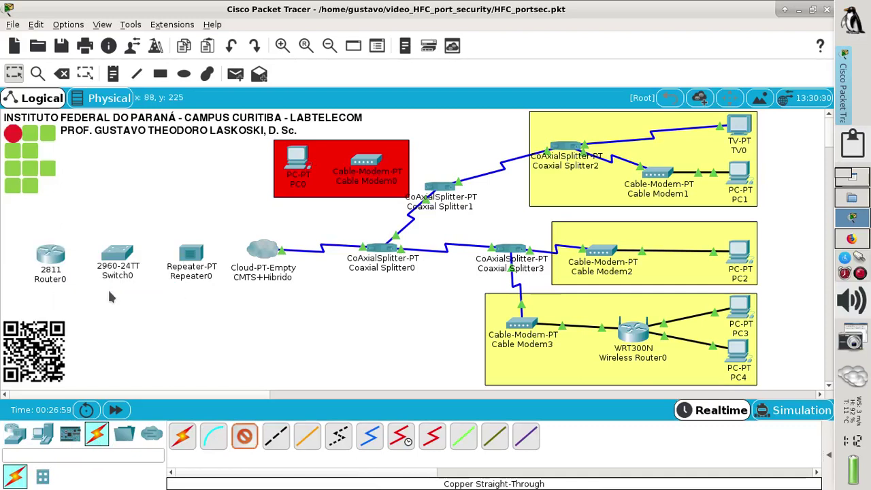
left_click(123, 262)
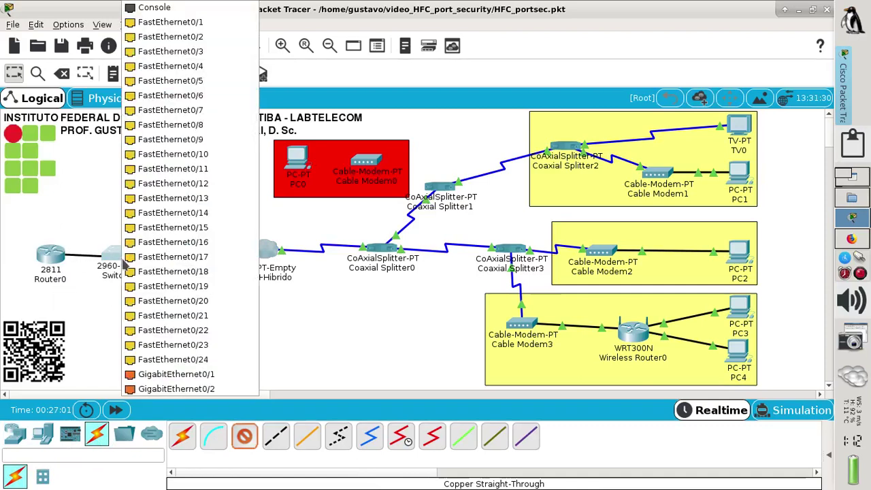
left_click(179, 359)
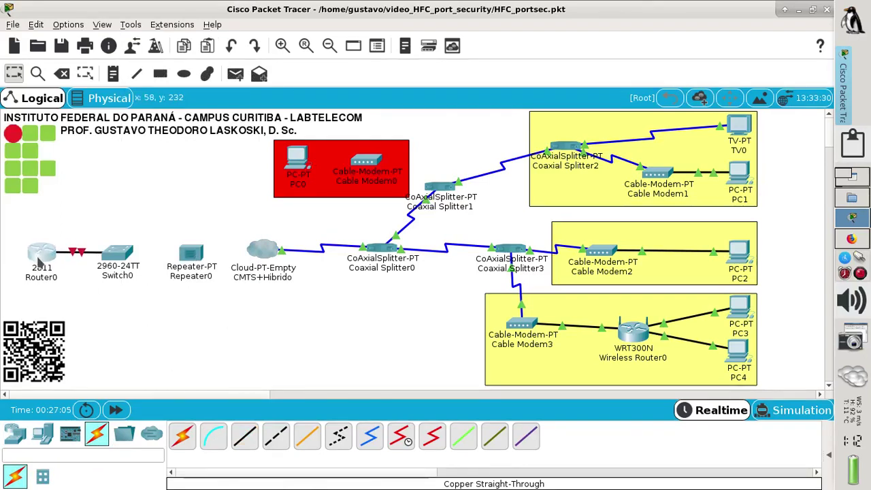
- Connect Switch0's FastEthernet0/1 to Repeater0's Ethernet1 with a copper straight-through cable
left_click(243, 437)
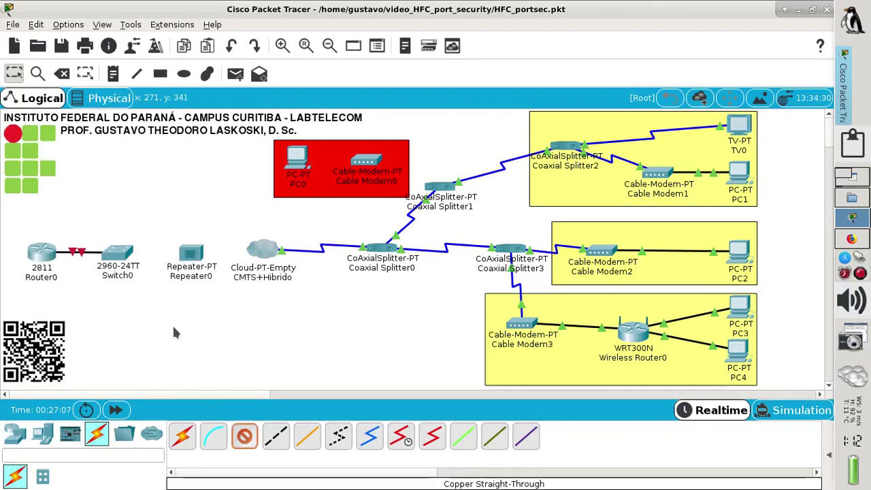
left_click(126, 254)
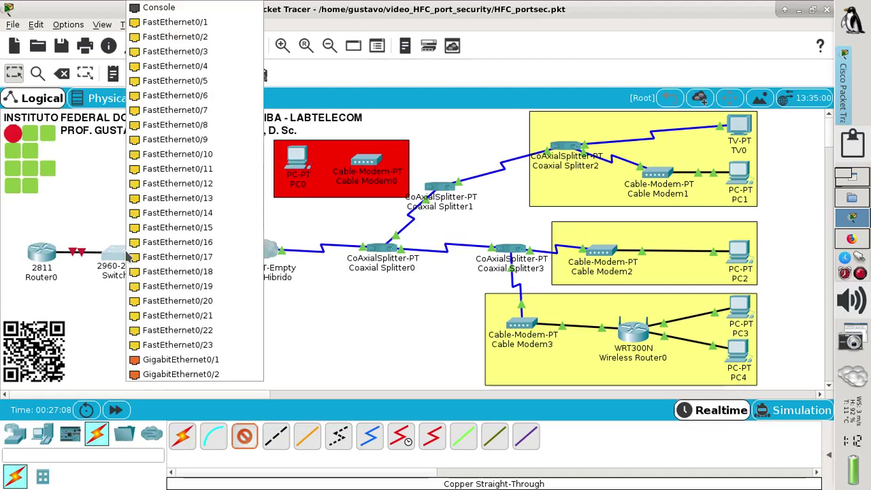
left_click(187, 22)
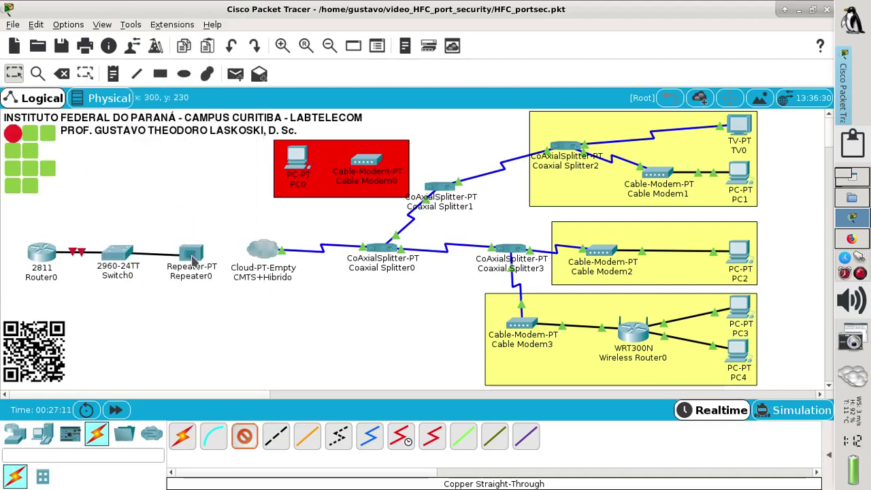
left_click(193, 259)
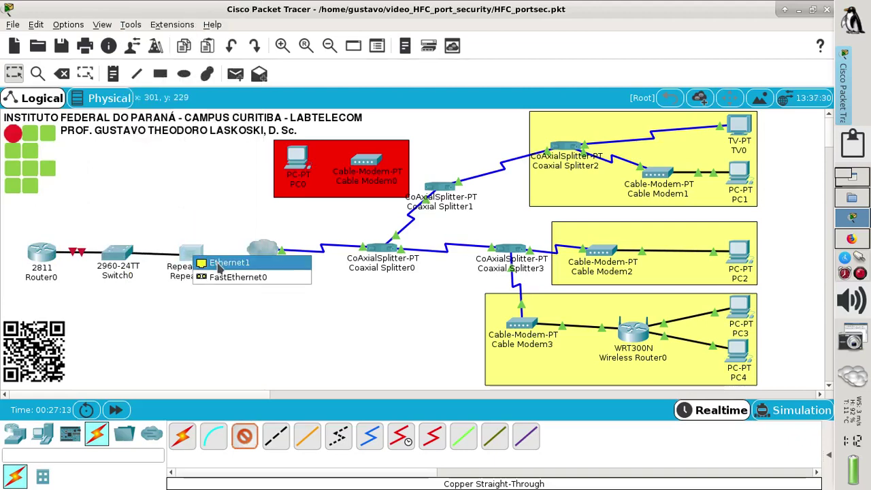
left_click(218, 266)
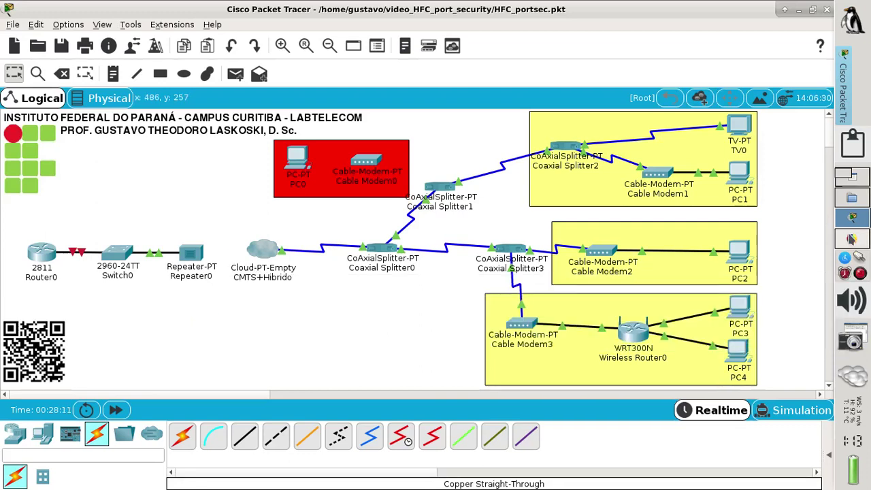
- Compare the switch IP commands in Firefox, the 200.100.50.0/24 host capacity in the terminal and the lab diagram in Okular
left_click(852, 238)
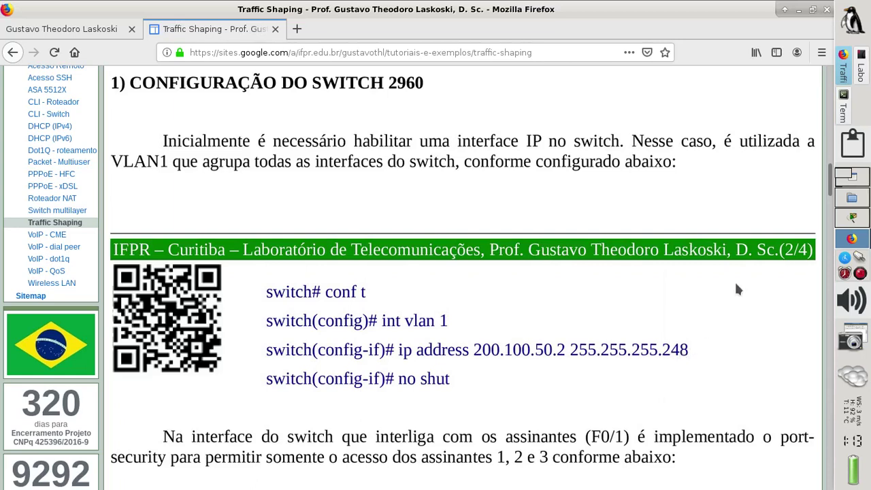
left_click(844, 109)
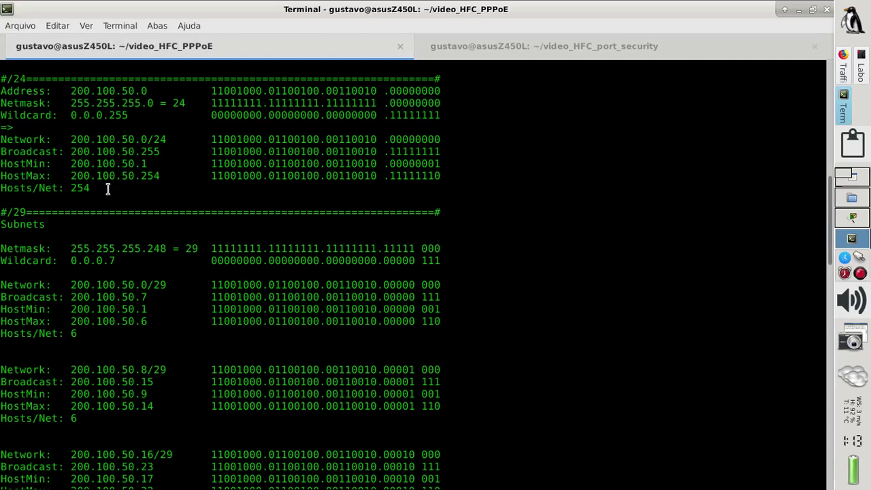
left_click_drag(107, 189, 3, 190)
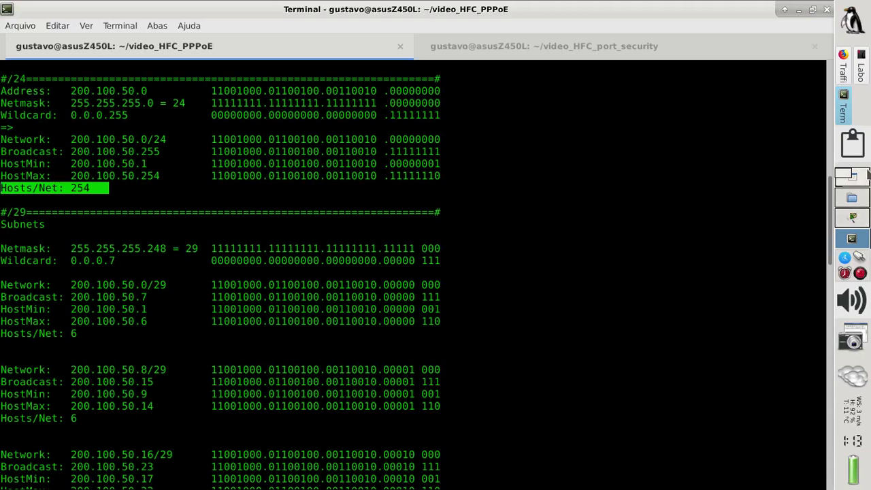
left_click(868, 73)
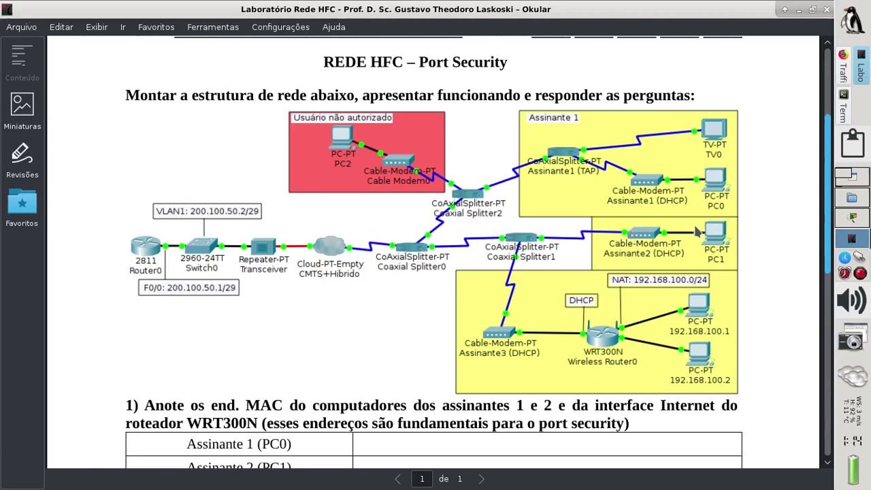
- Examine the /29 netmask bits and the 200.100.50.0/29 network, broadcast and host range in the terminal, and recheck the switch address command in Firefox
left_click(844, 114)
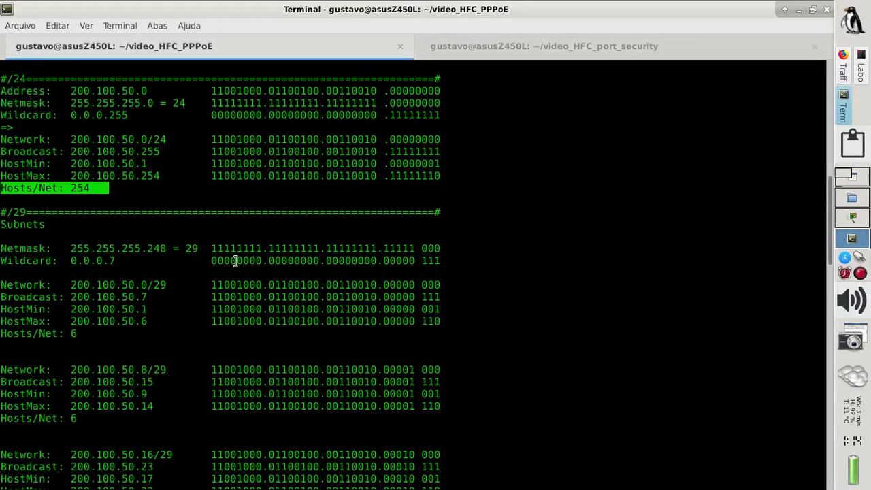
left_click_drag(216, 249, 413, 251)
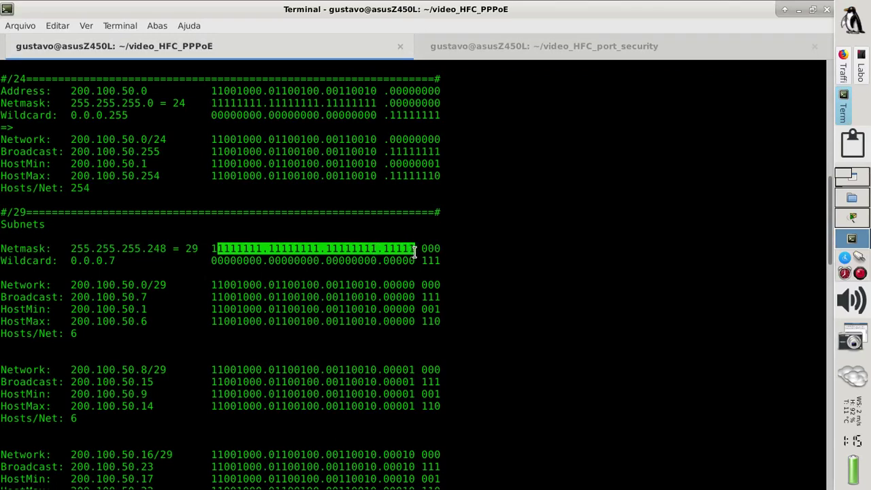
left_click_drag(417, 249, 444, 249)
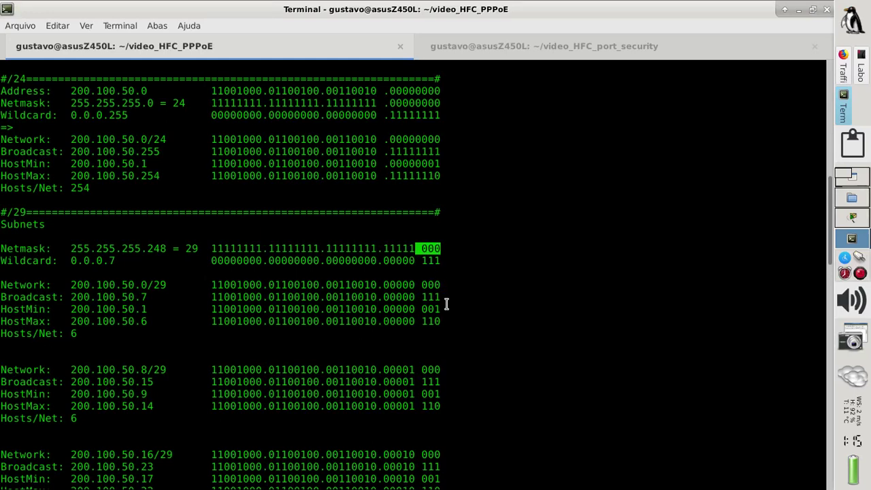
left_click_drag(442, 286, 1, 285)
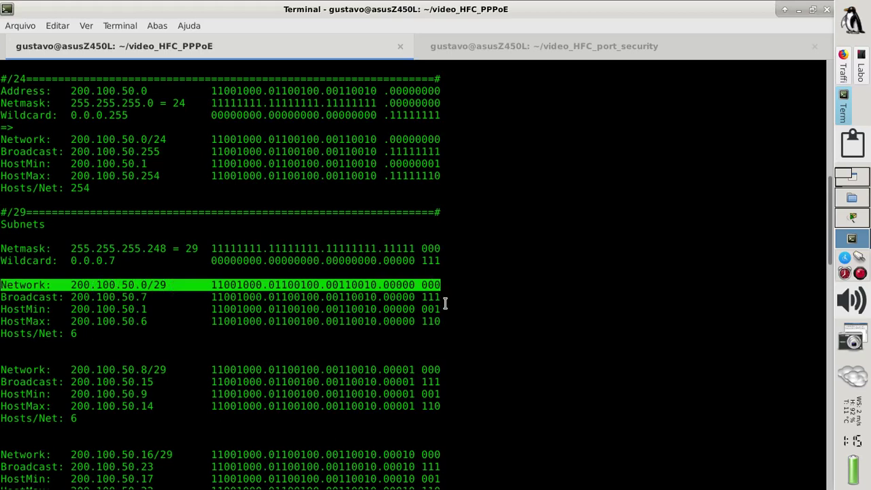
left_click_drag(445, 297, 1, 284)
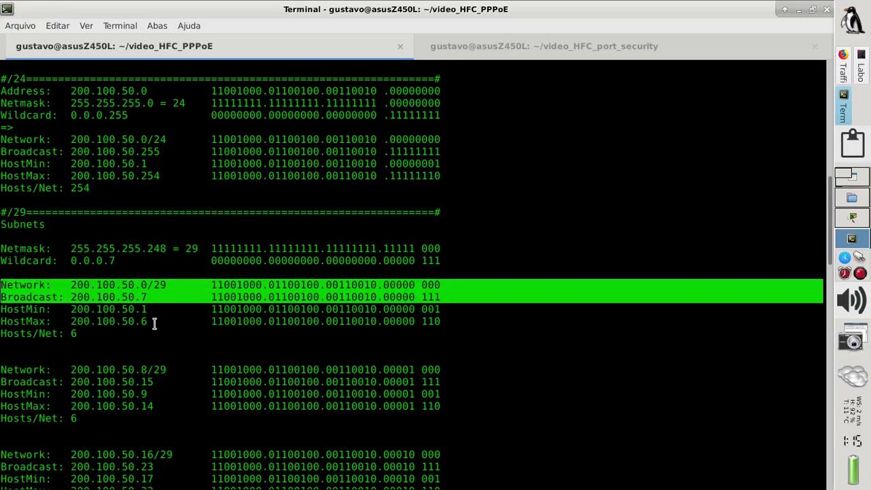
left_click_drag(154, 323, 1, 310)
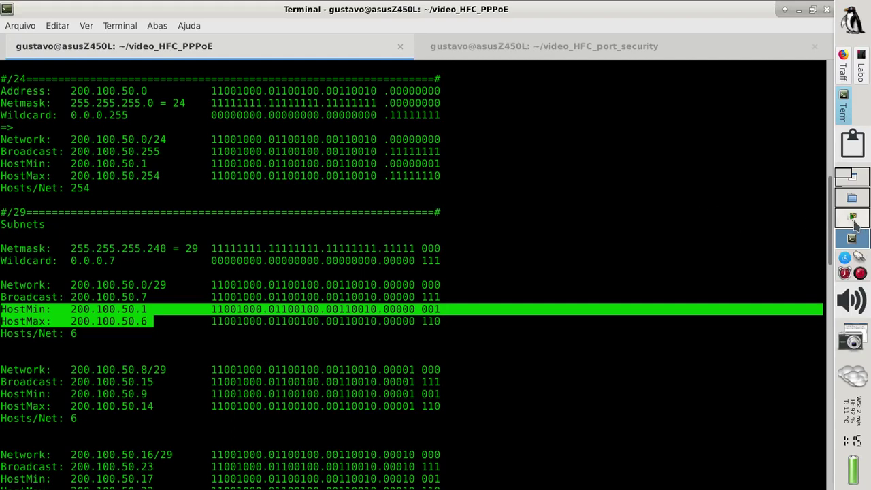
left_click(848, 75)
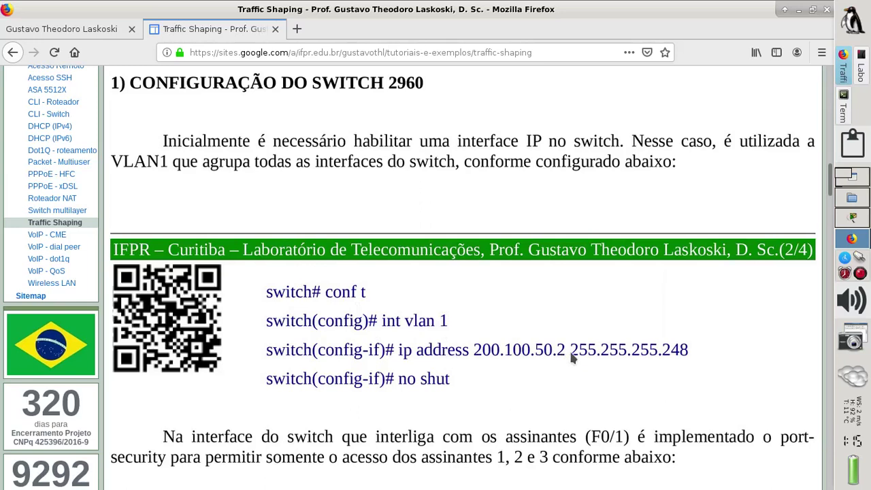
- Switch to Packet Tracer, open Switch0's IOS command line interface and reposition its window over the workspace
left_click(852, 219)
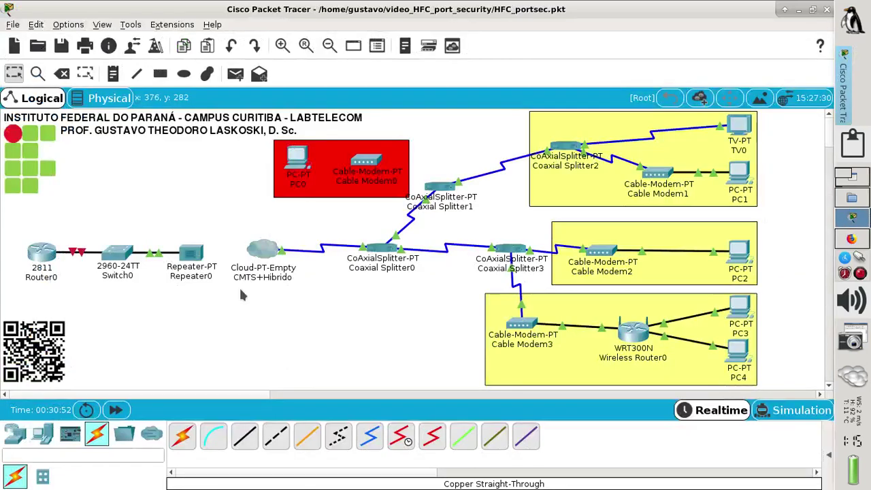
mouse_move(115, 256)
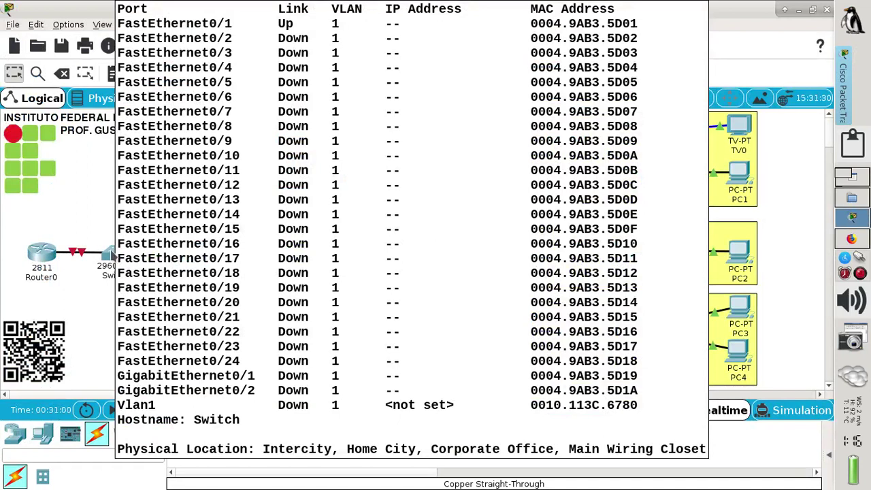
left_click(109, 258)
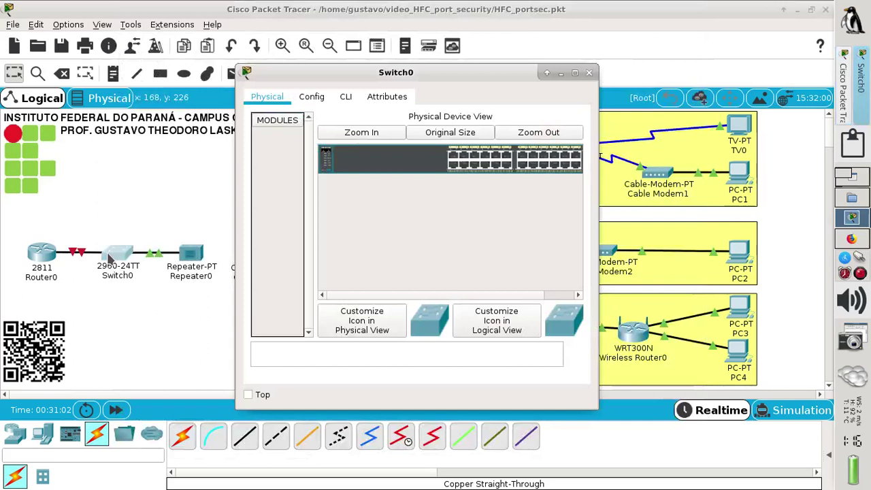
left_click(348, 99)
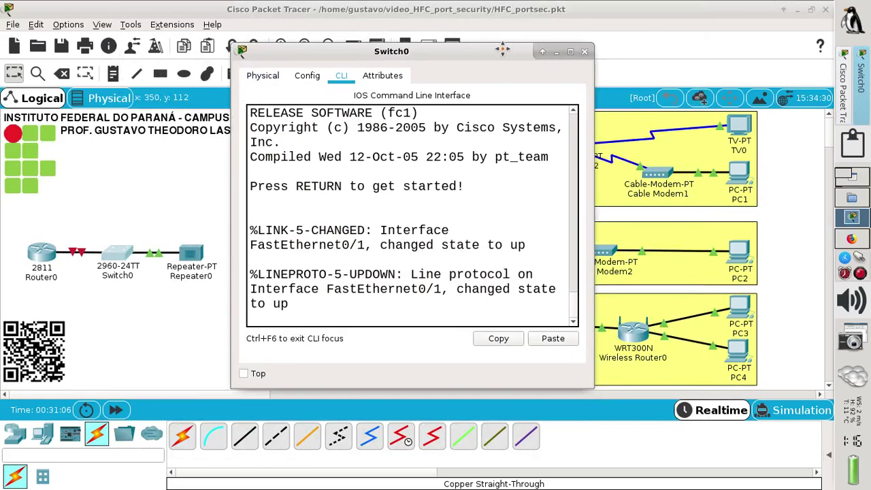
left_click_drag(507, 71, 481, 23)
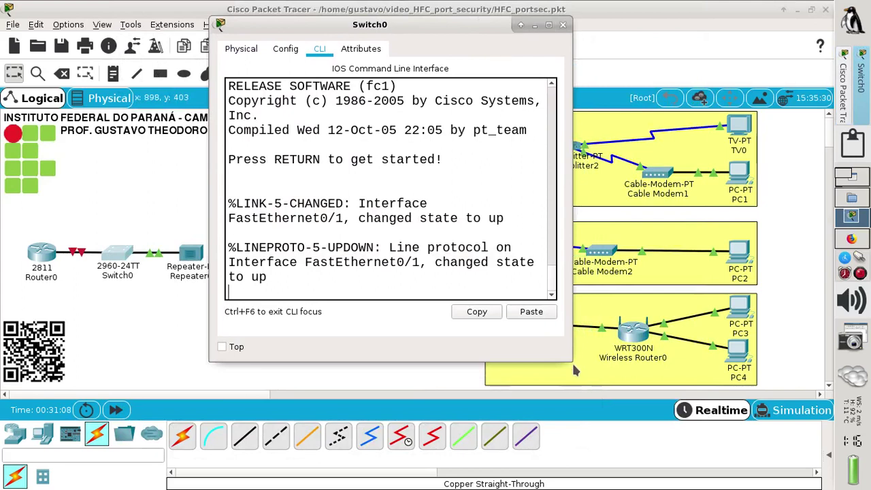
left_click_drag(575, 363, 516, 338)
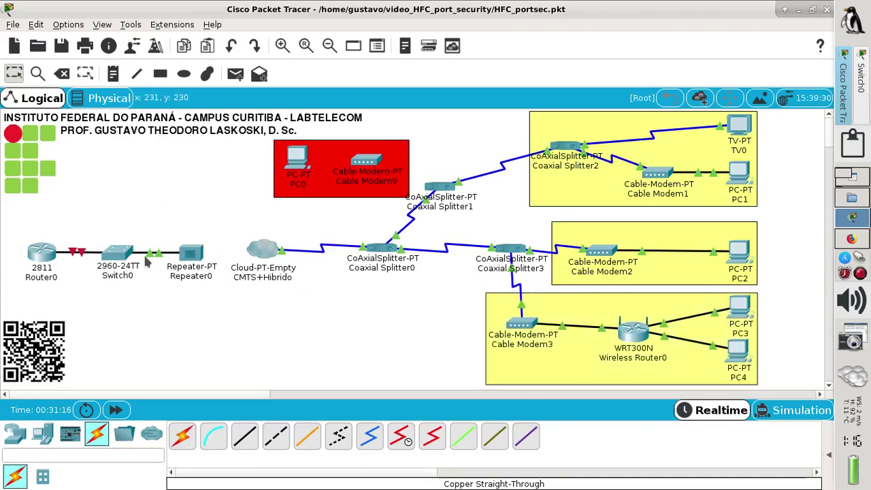
- Open Switch0's IOS command line interface and enter privileged EXEC mode
left_click(122, 257)
left_click(549, 25)
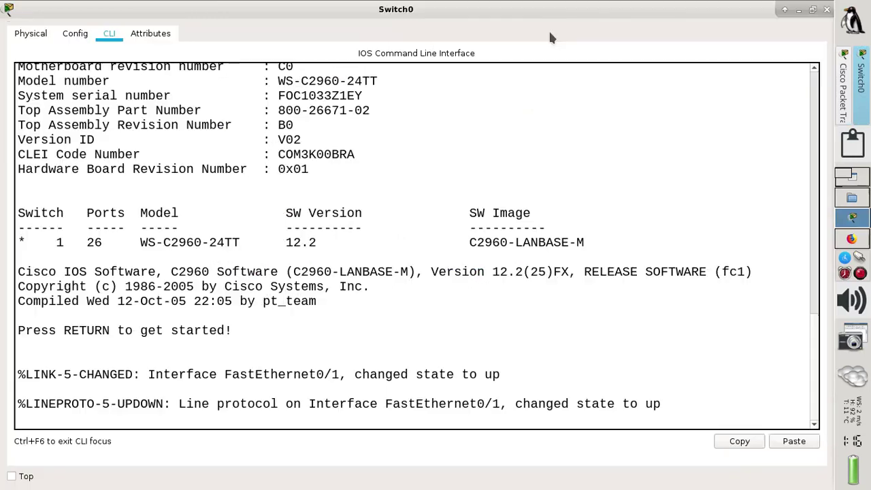
key("Return")
type("en")
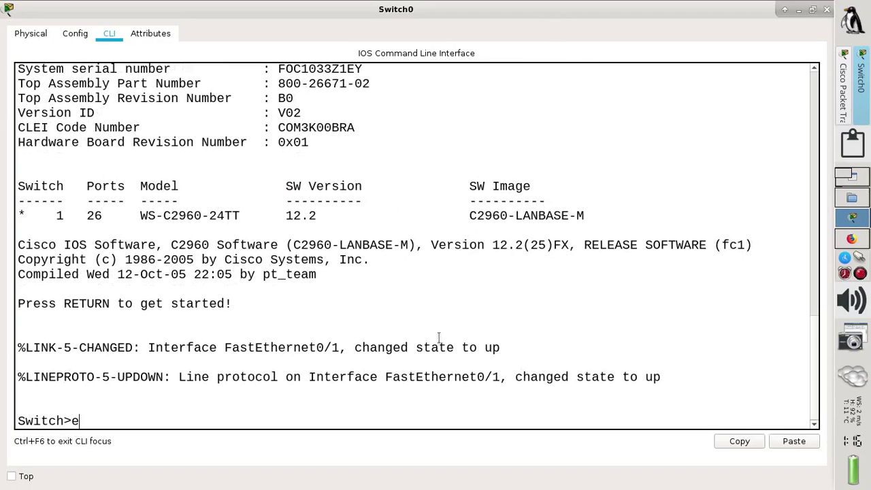
key("Return")
- Display Switch0's VLAN summary with show vlan brief
type("sh vla")
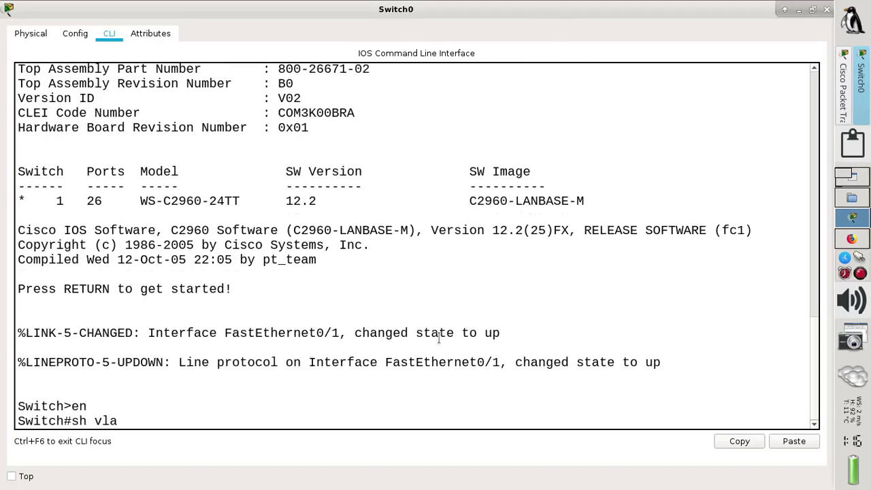
key("Tab")
type("br")
key("Tab")
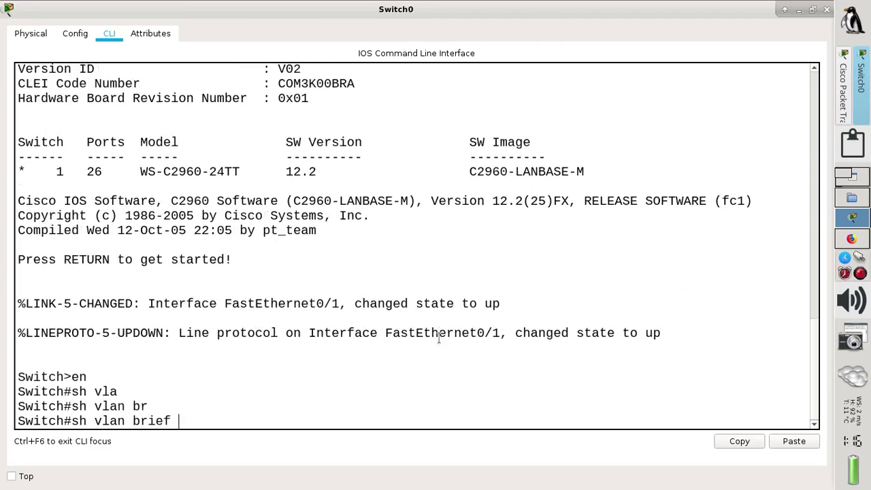
key("Return")
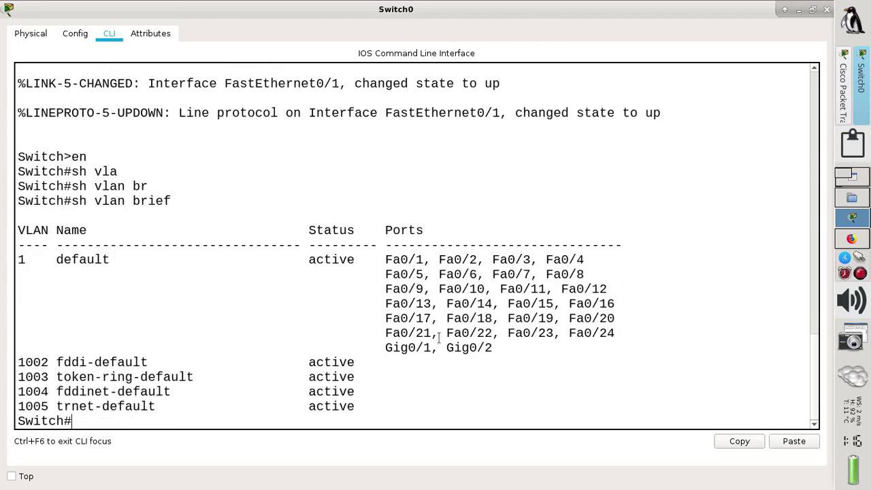
- Enter global configuration mode on Switch0 and open interface VLAN 1 for configuration
type("conf t")
key("Return")
type("in")
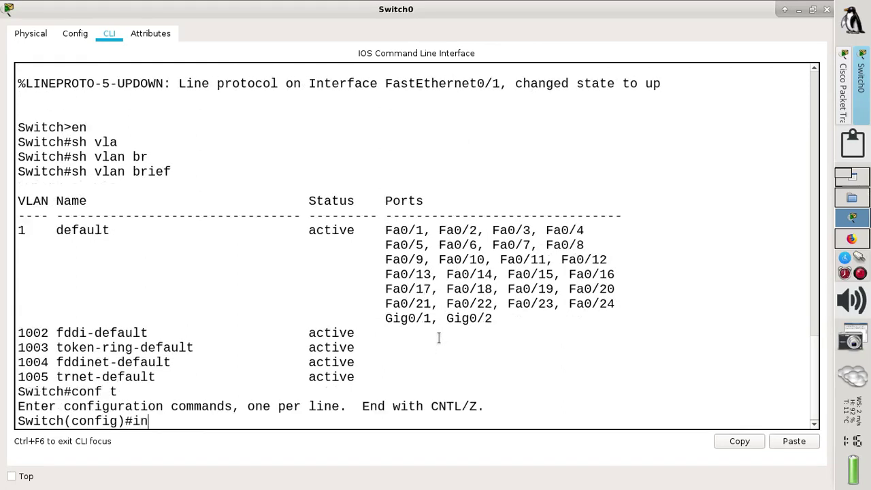
key("BackSpace")
key("BackSpace")
type("int vlan 1")
key("Return")
- Assign IP address 200.100.50.2 with netmask 255.255.255.248 to Switch0's VLAN 1 interface
type("i")
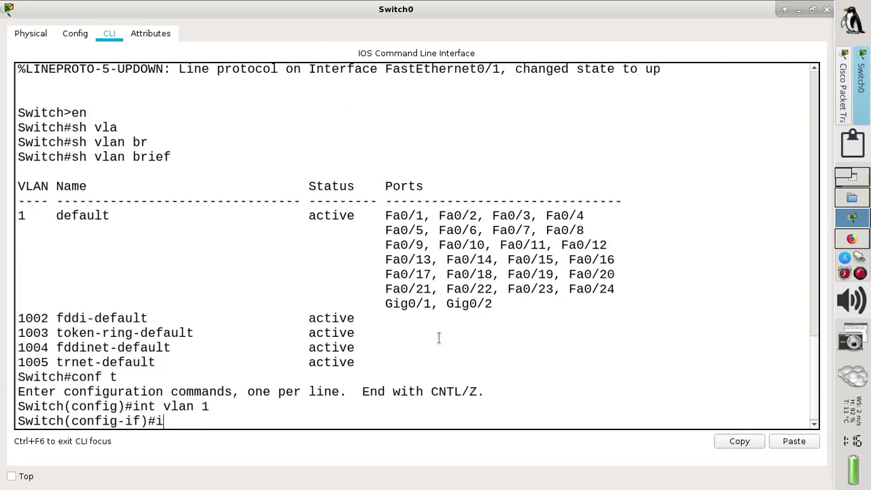
type("p add 200")
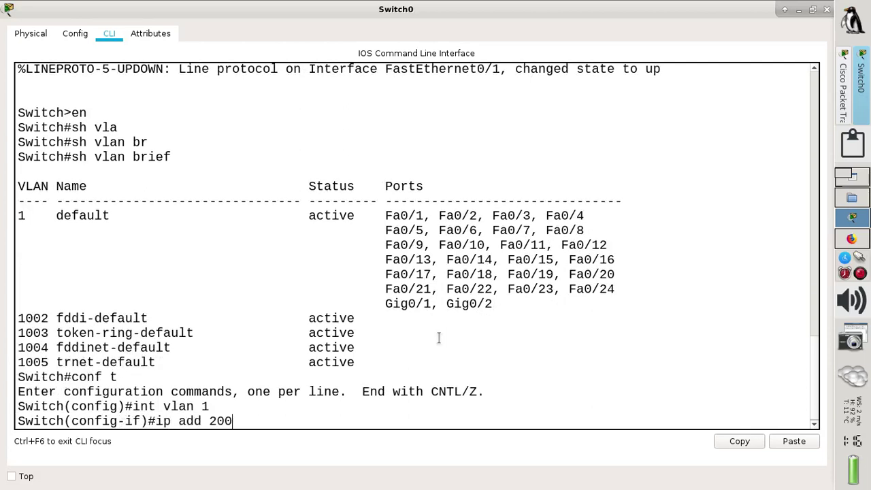
type(".100.50.2")
type(" 255.55")
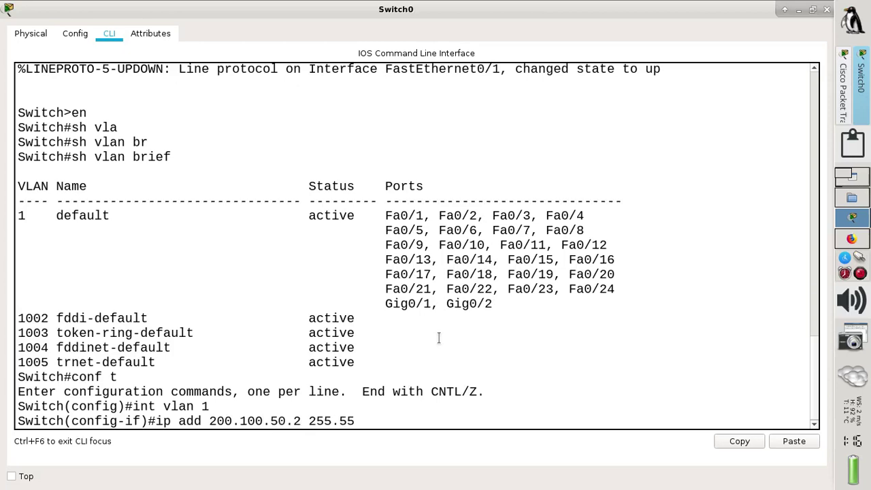
key("BackSpace")
type("50.2 255.255.255.248")
key("Return")
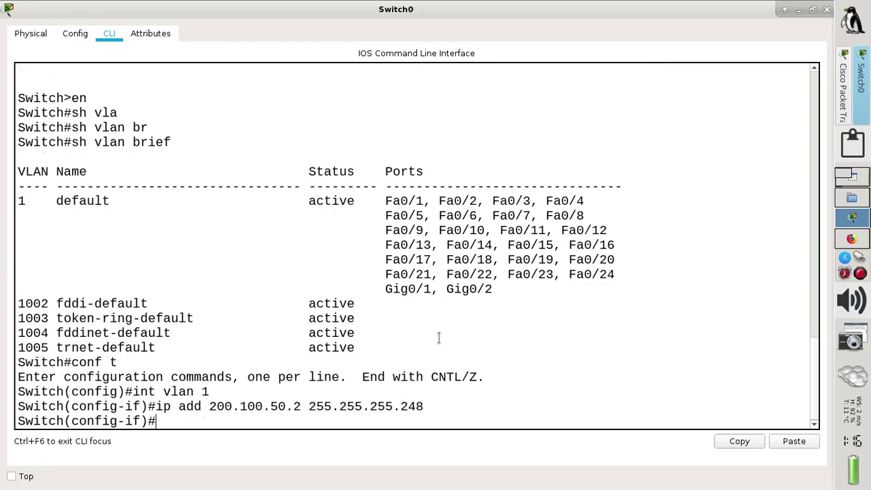
- Enable the VLAN 1 interface with no shut and return to global configuration mode
type("no shut")
key("Return")
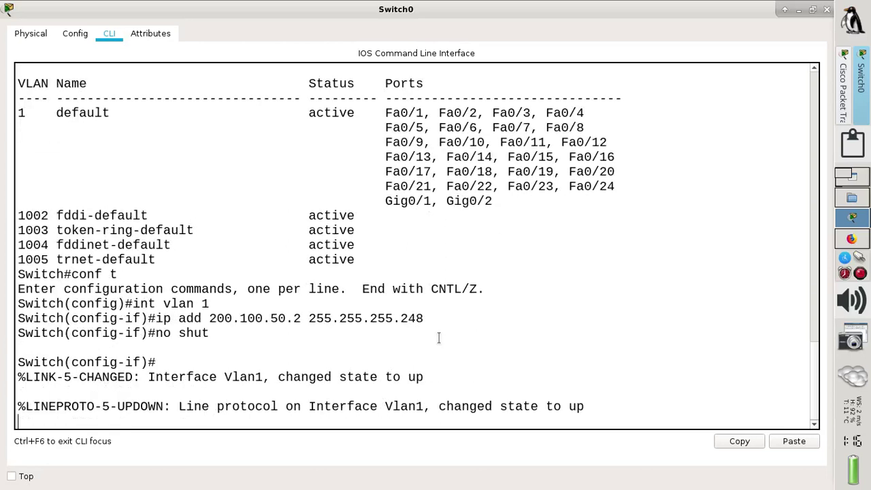
key("Return")
type("exit")
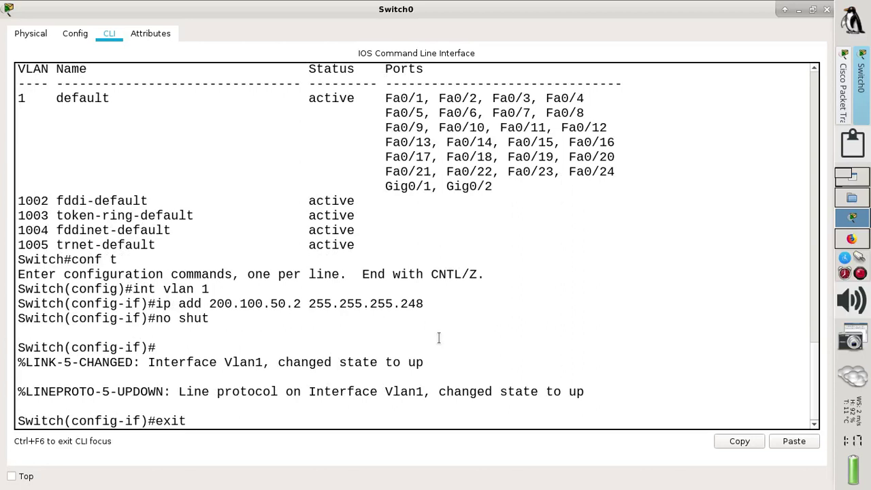
key("Return")
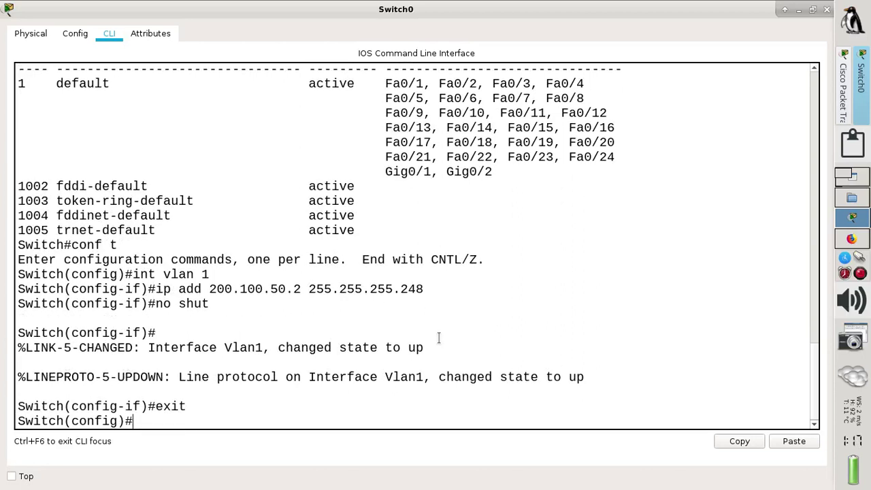
- Read the F0/1 port-security commands in Firefox and compare the authorised subscribers with PC1, PC2 and Wireless Router0 in Packet Tracer's topology
left_click(851, 237)
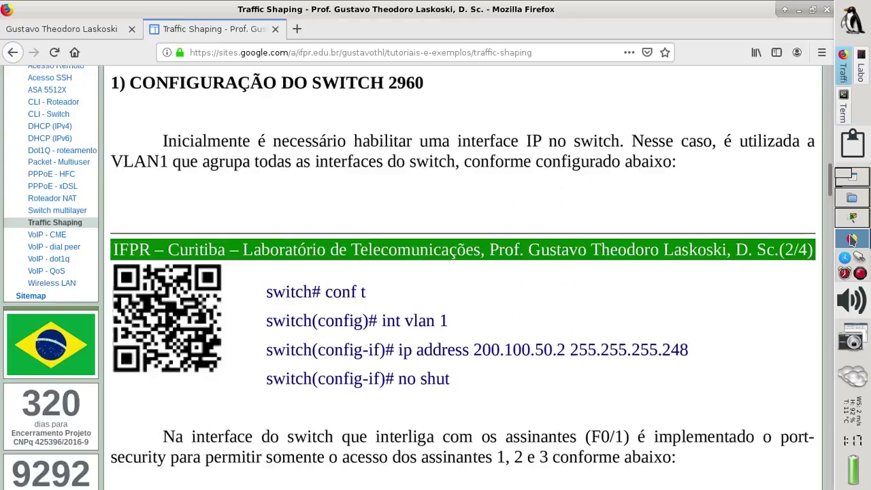
scroll(596, 218, "down", 5)
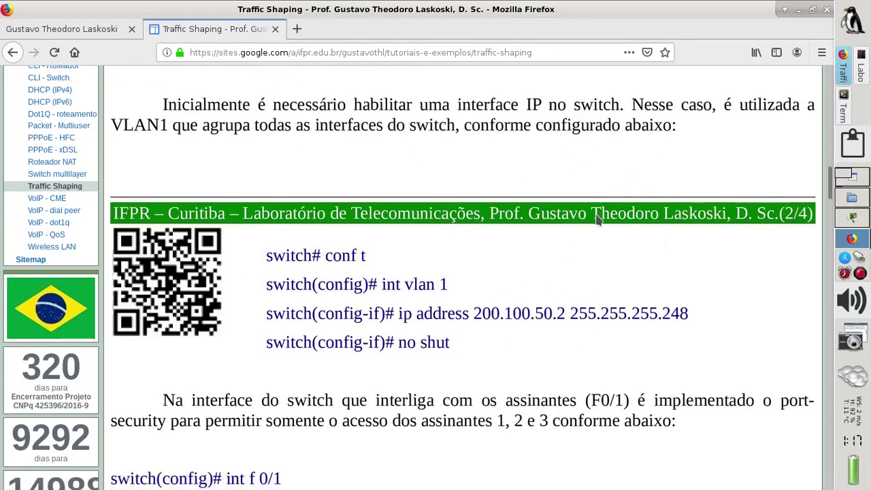
scroll(597, 218, "down", 3)
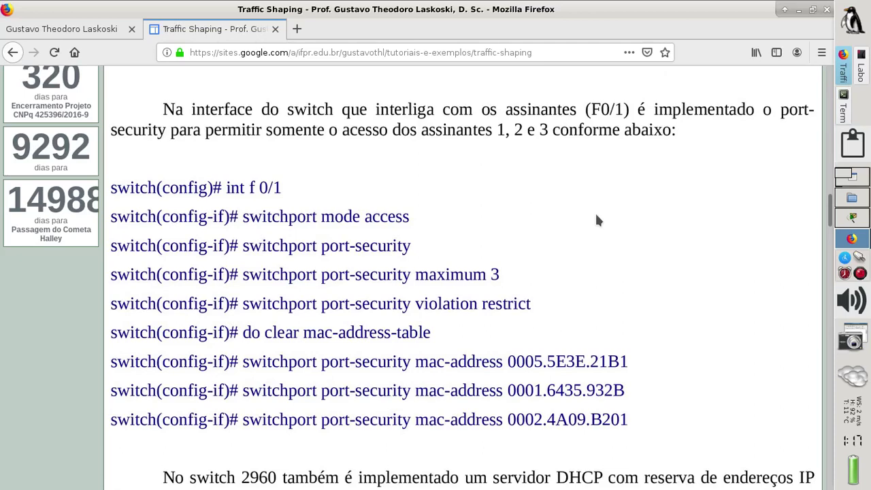
scroll(596, 220, "down", 1)
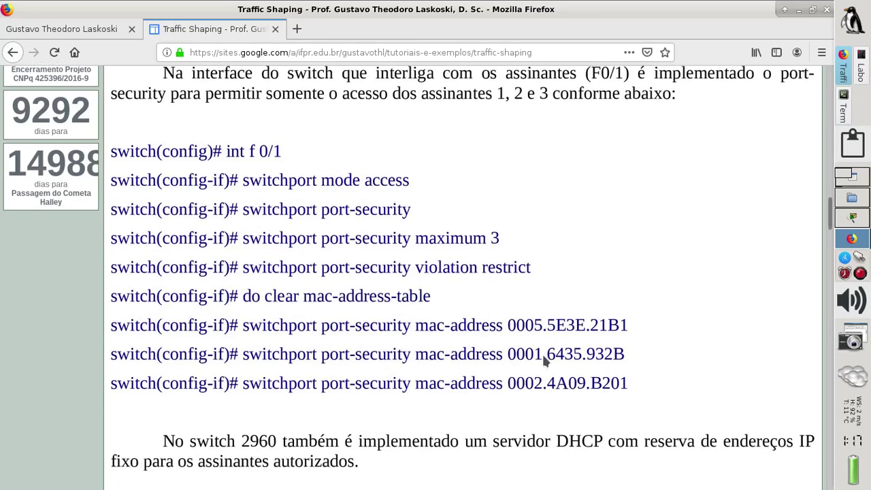
left_click(862, 221)
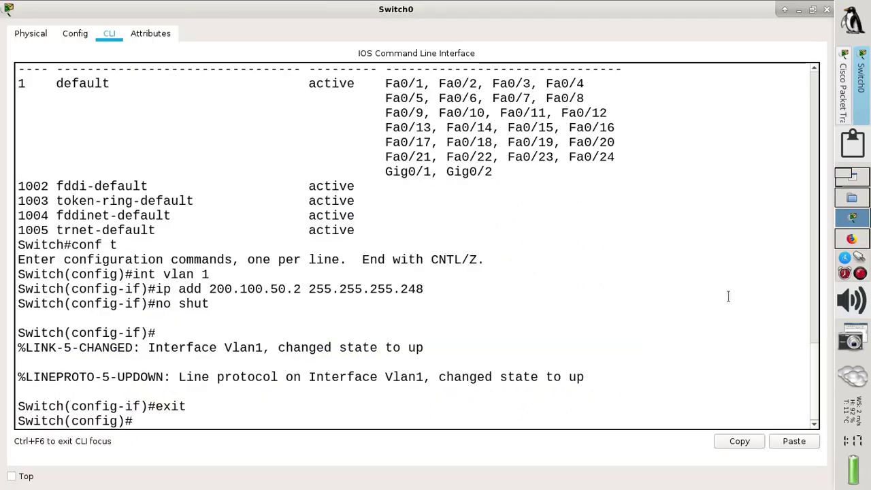
left_click(798, 10)
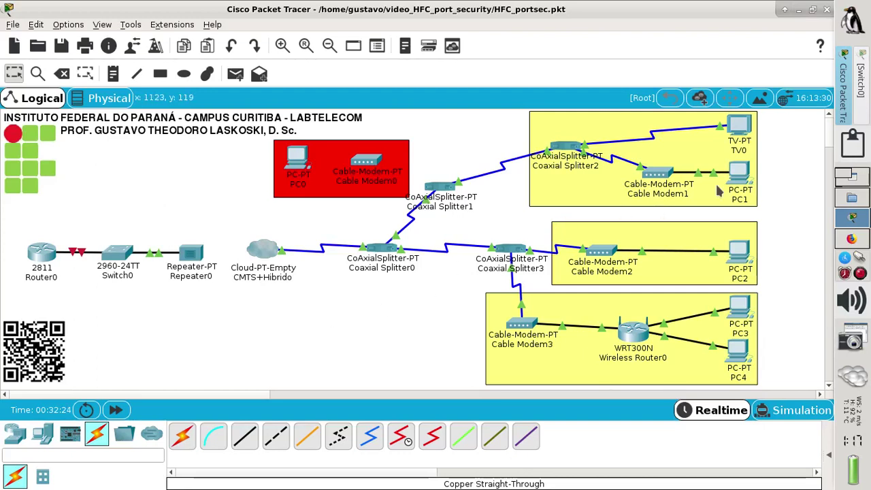
mouse_move(739, 180)
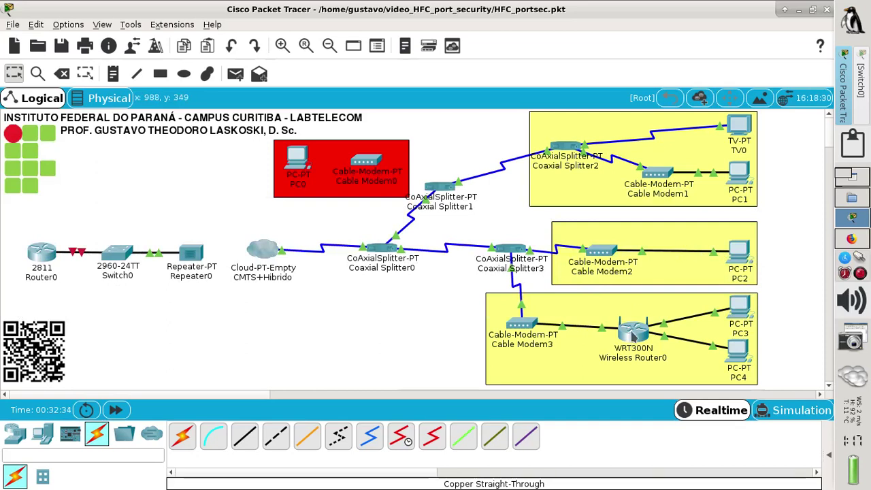
mouse_move(635, 333)
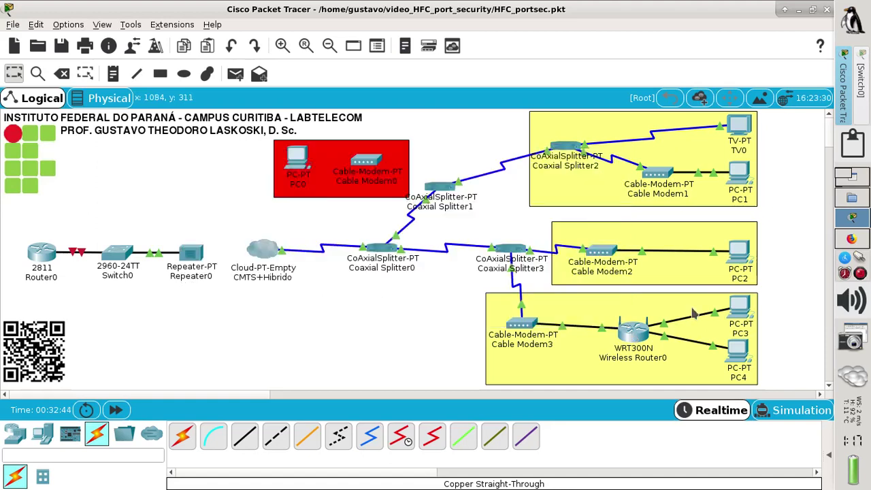
left_click(851, 238)
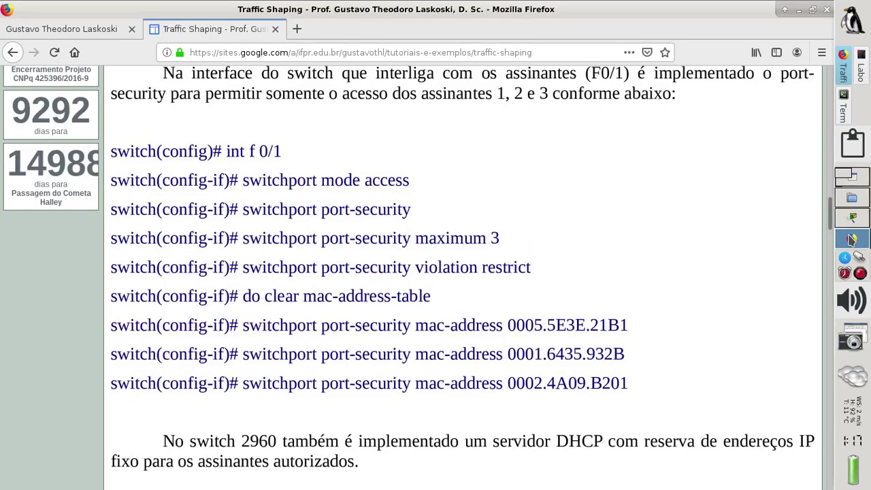
left_click(852, 217)
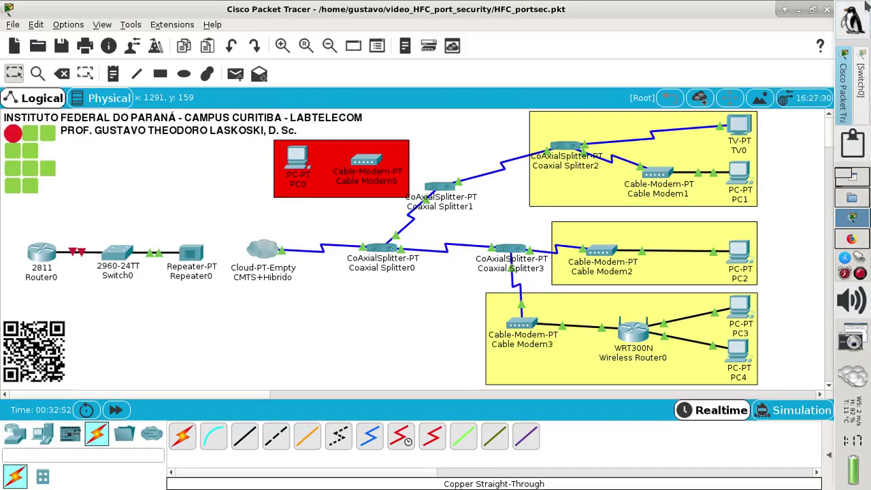
- Open a terminal window, place it beside the subscriber devices and create the file MAC.txt in nano
left_click(865, 20)
left_click(821, 34)
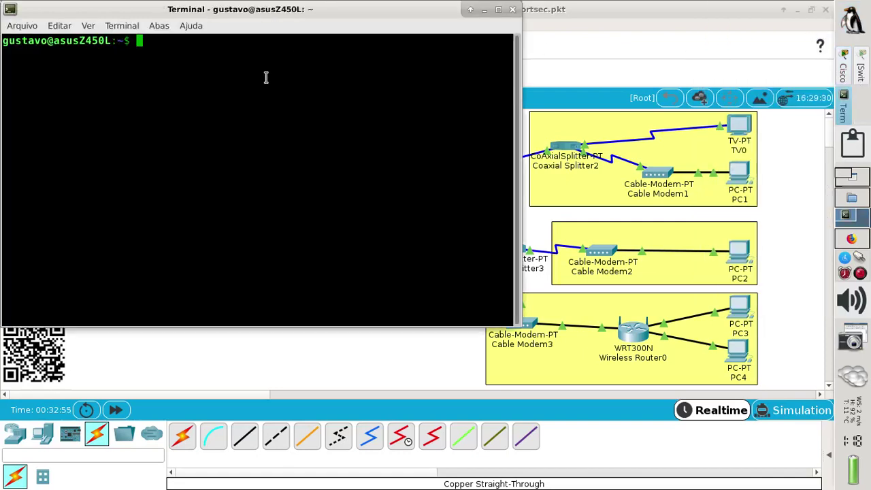
left_click_drag(162, 12, 162, 84)
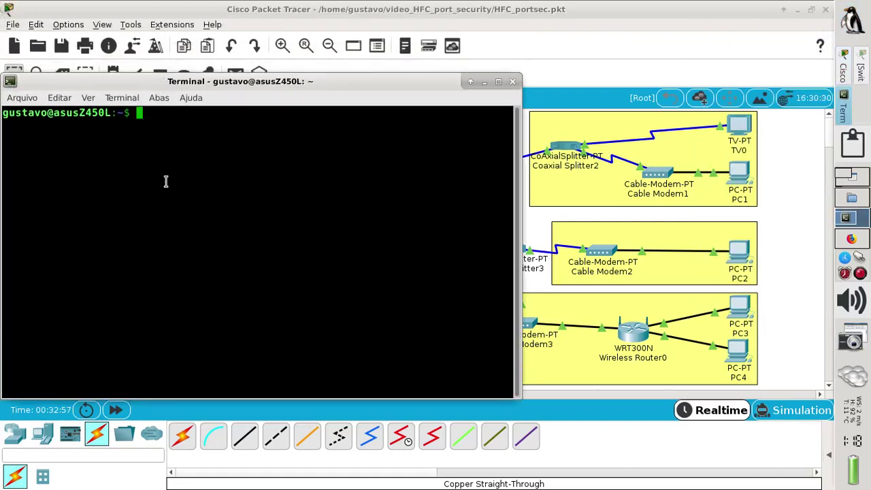
type("nano ")
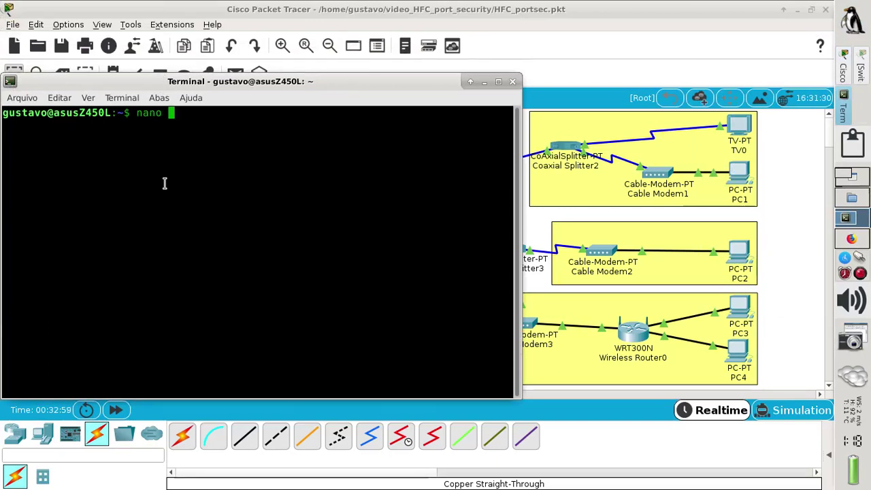
type("MAC.t")
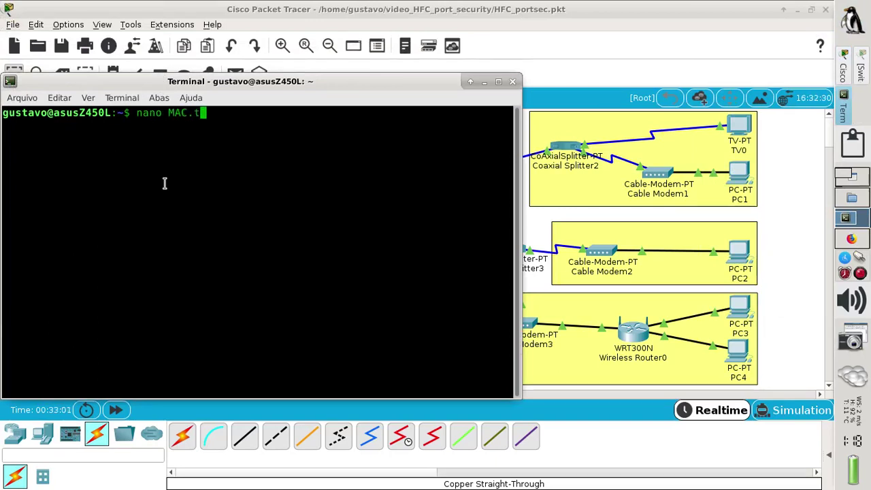
type("xt")
key("Return")
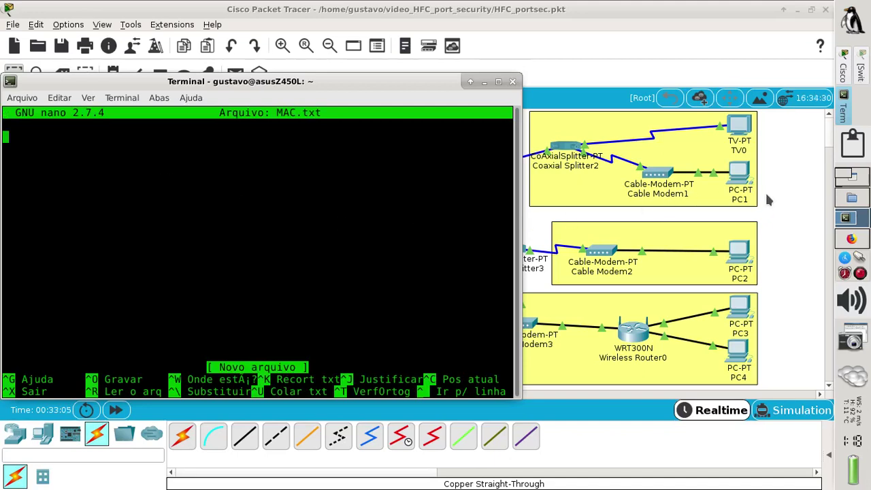
- Look up PC1's FastEthernet0 MAC address in the topology and record it in MAC.txt as "0001.c974.2a11 01"
left_click(767, 199)
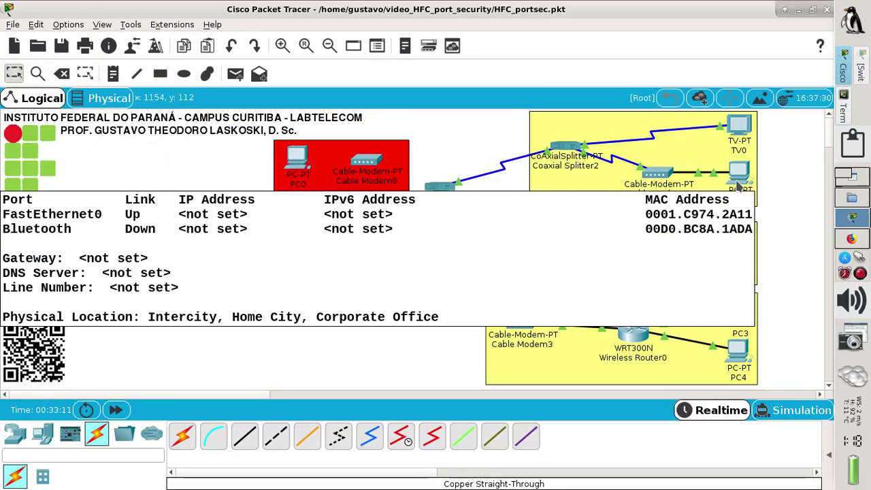
left_click(843, 112)
type("00")
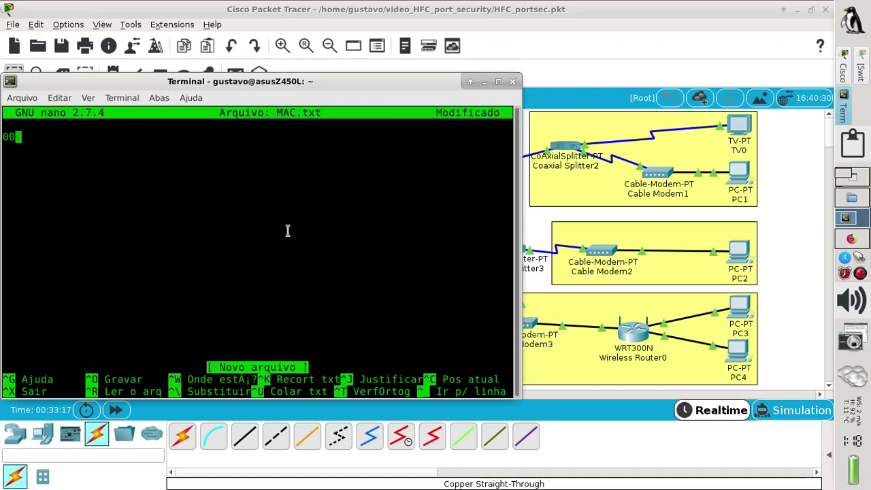
type("01.c974.")
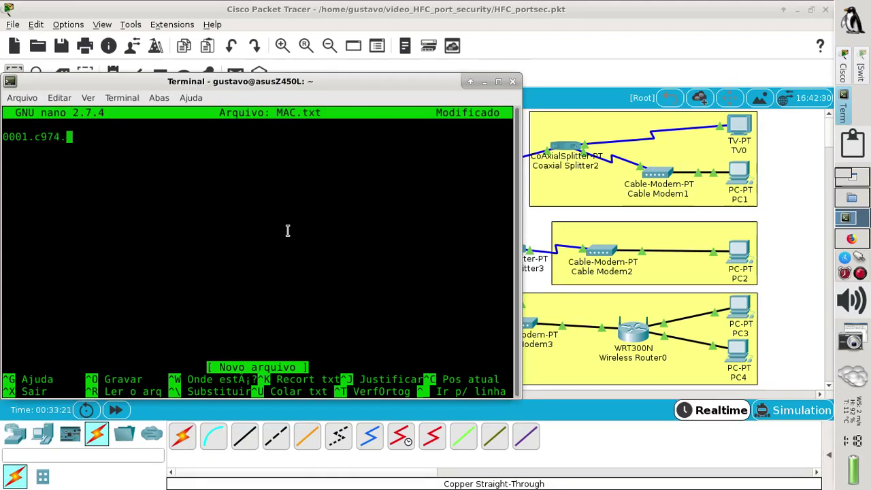
left_click(778, 168)
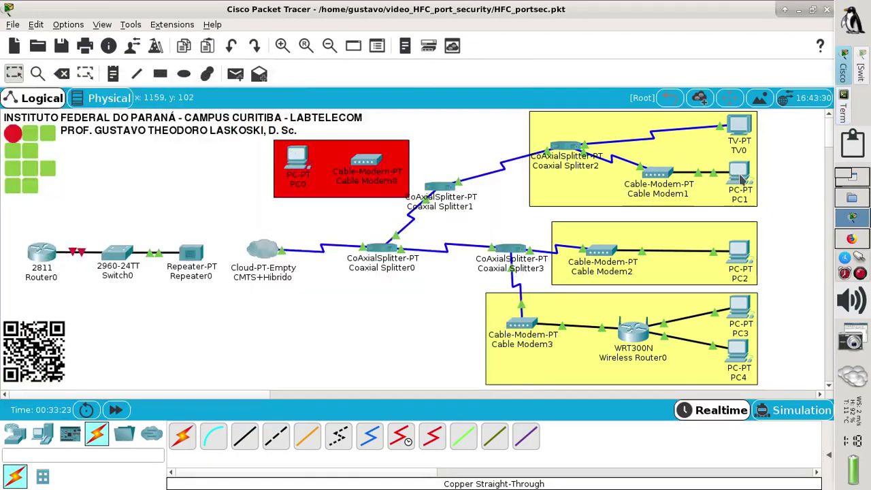
mouse_move(745, 179)
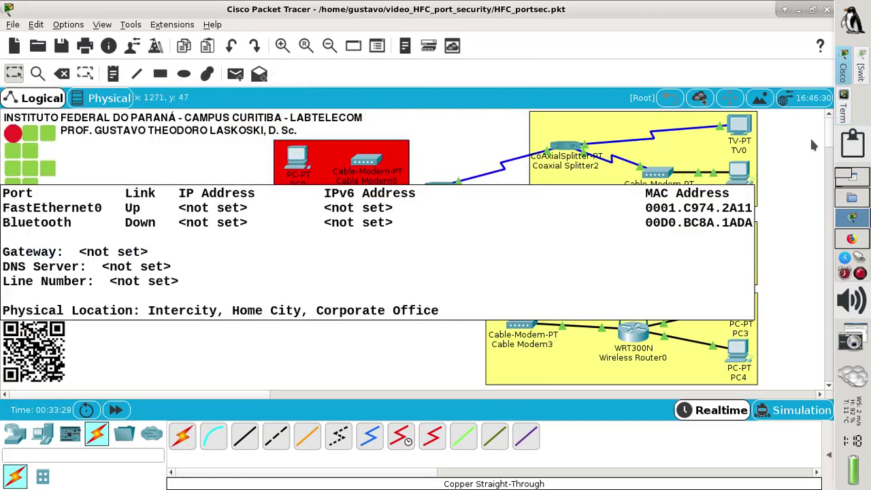
left_click(846, 115)
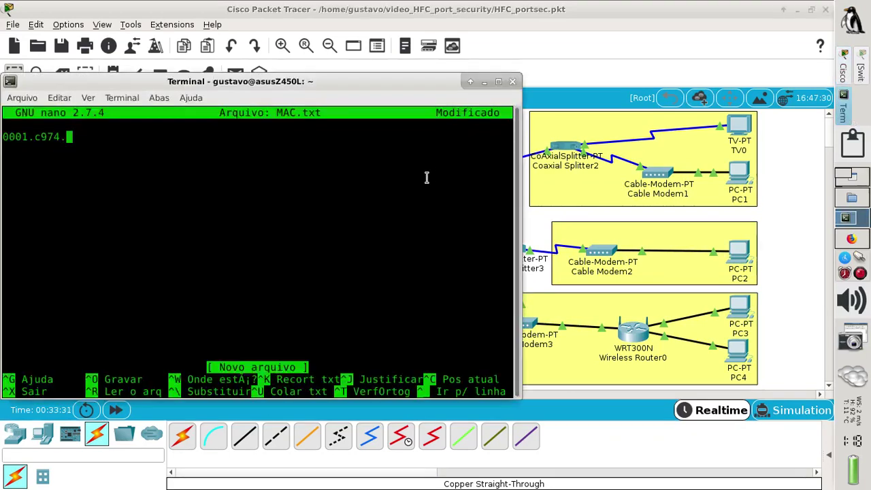
type("2a11 01")
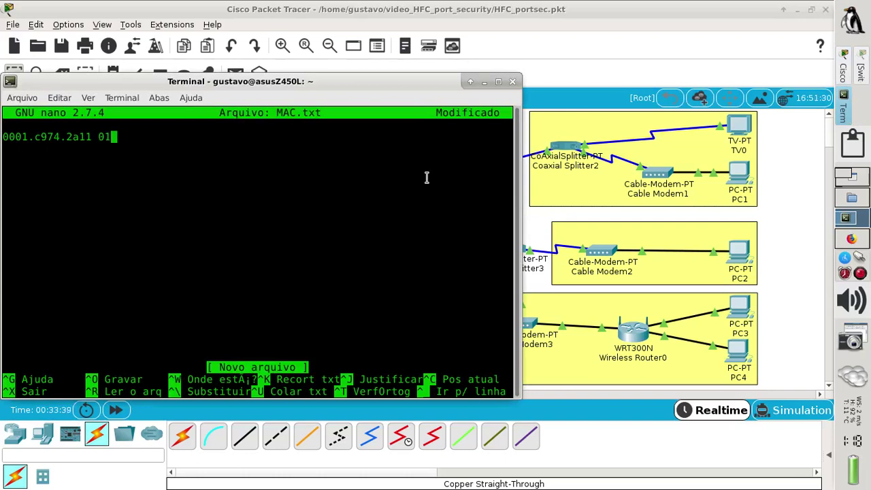
key("Return")
- Look up PC2's FastEthernet0 MAC address and record it on the second line of MAC.txt as "00e0.f932.c80b 02"
left_click(773, 229)
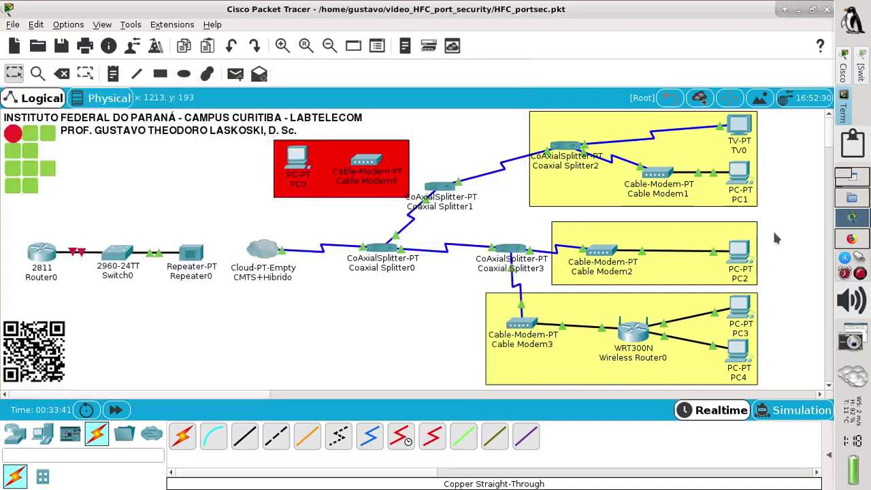
mouse_move(748, 255)
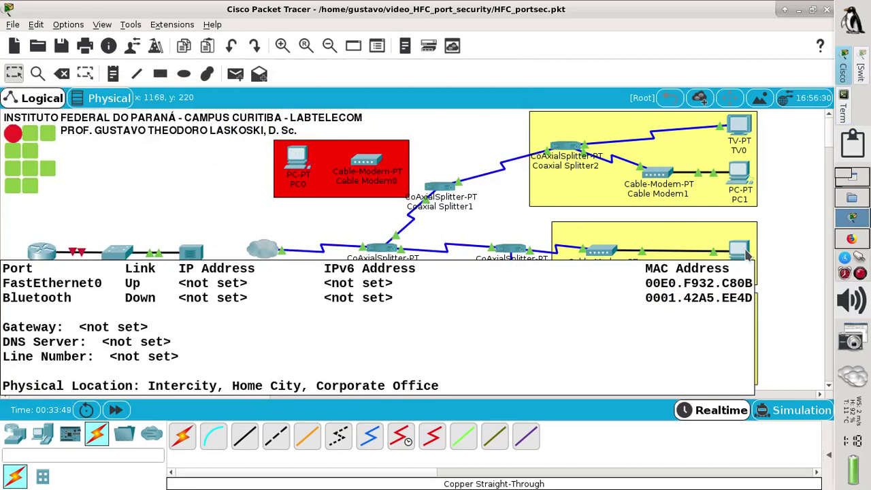
left_click(845, 117)
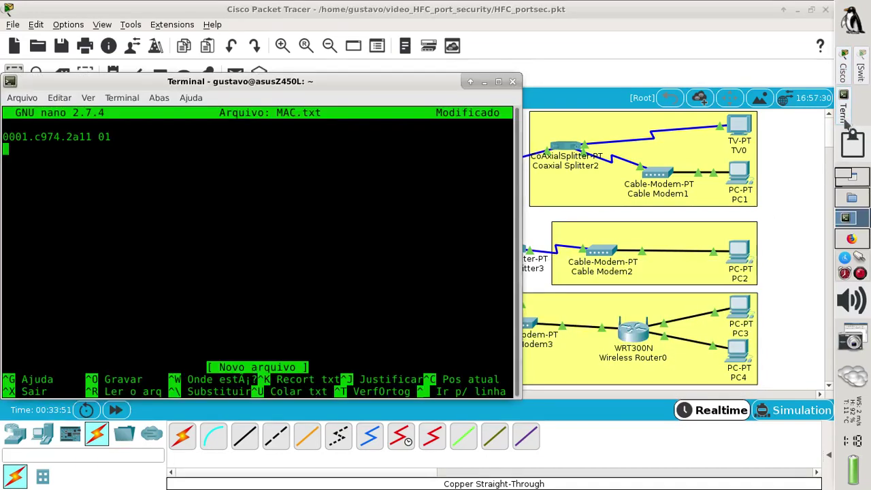
type("00")
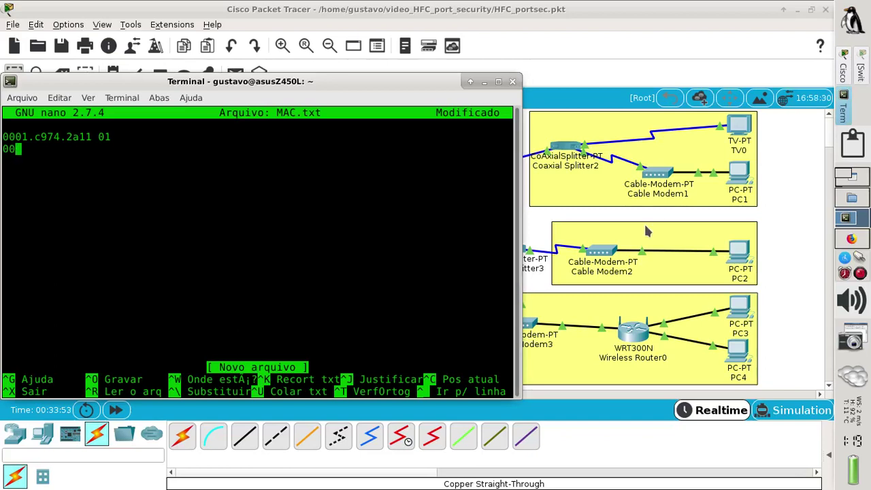
type("e0.")
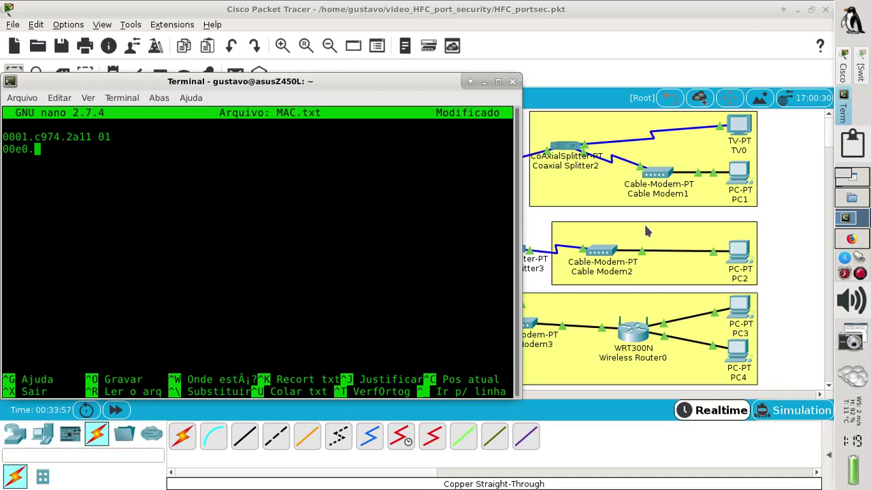
type("f932.")
left_click(769, 246)
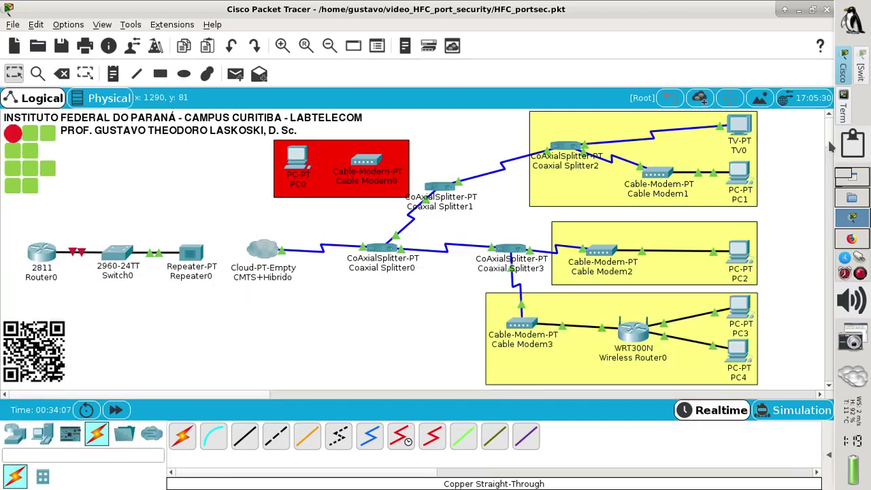
left_click(844, 114)
type("c")
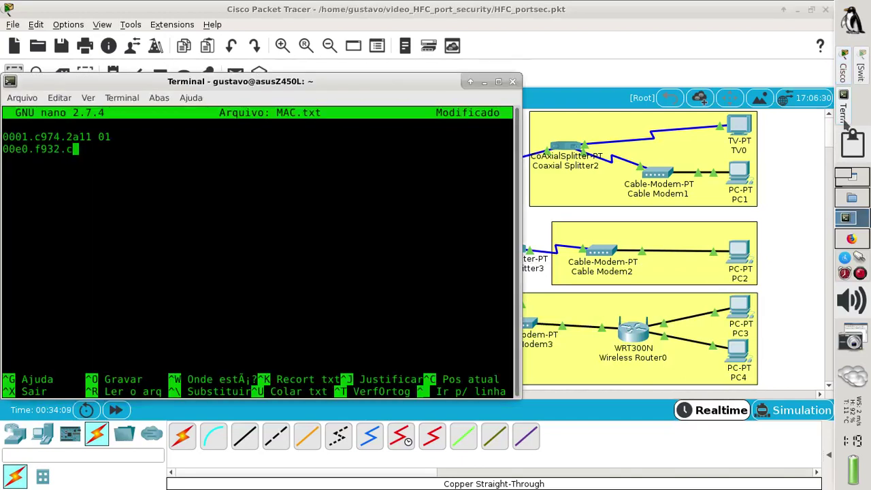
type("80b 02")
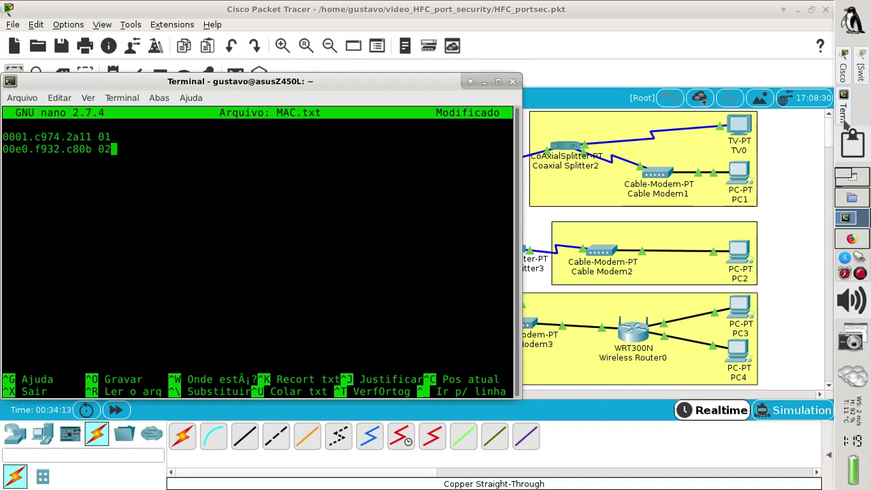
key("Return")
- Record Wireless Router0's Internet port MAC address in MAC.txt as "00e0.f7a3.a601 03" and save the file
left_click(800, 213)
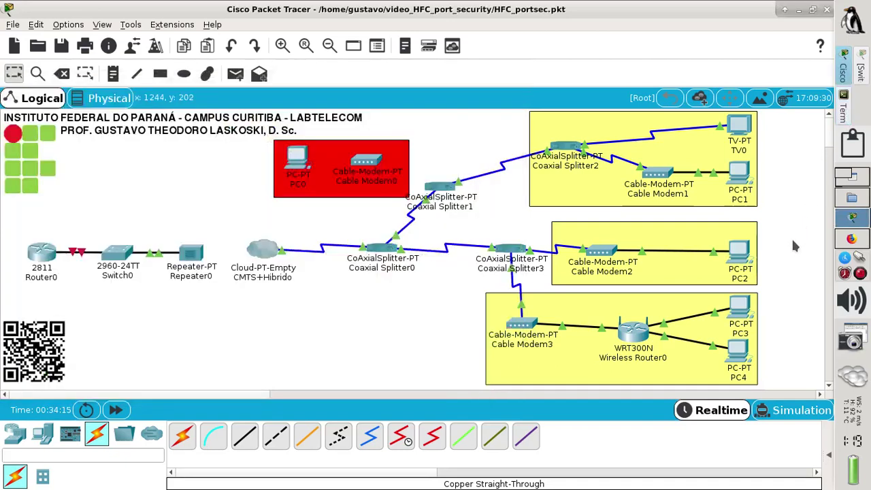
mouse_move(631, 333)
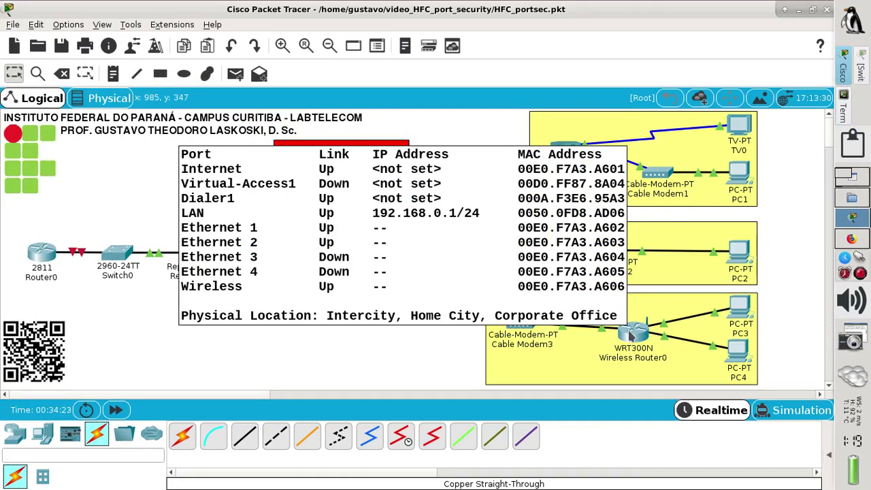
left_click(844, 111)
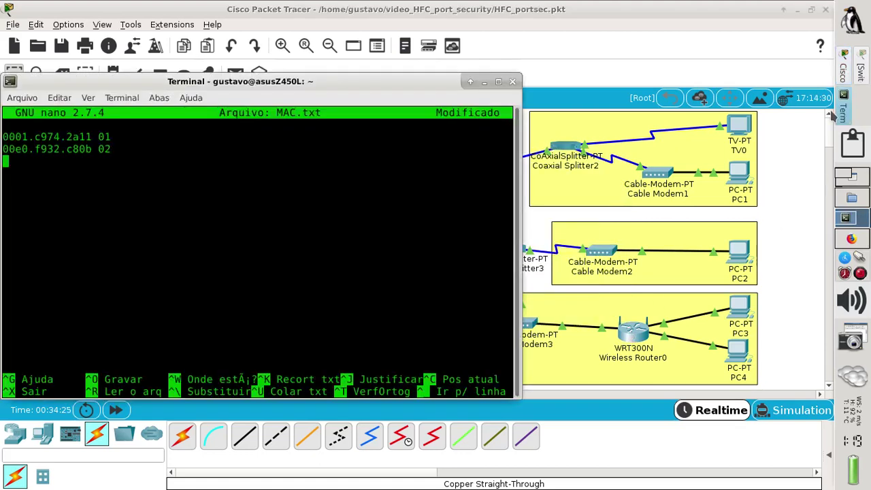
type("00e")
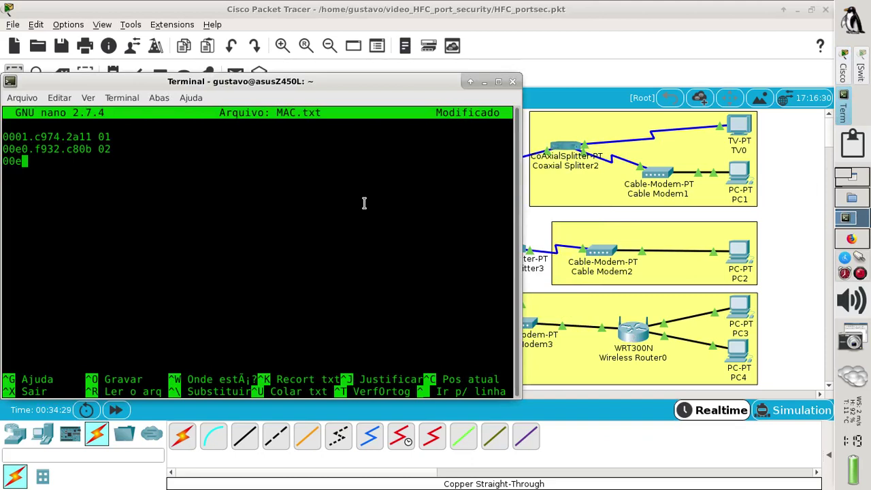
type("0.f7a3.")
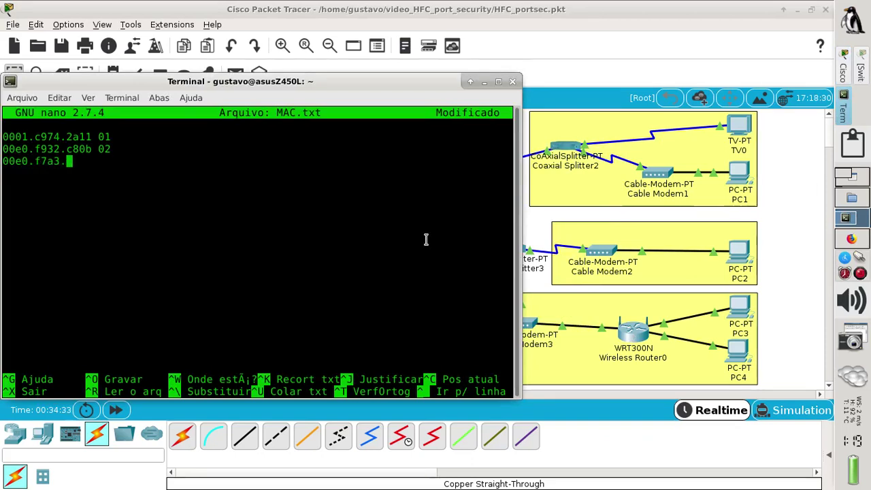
left_click(793, 365)
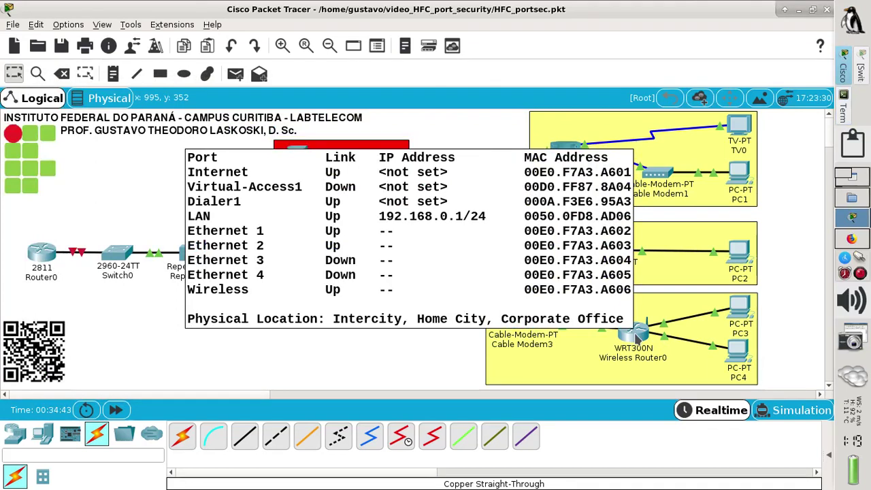
left_click(845, 109)
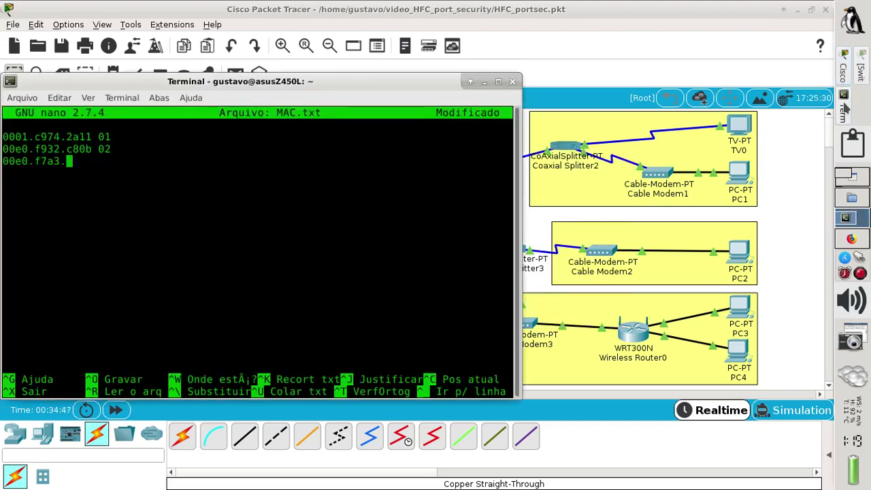
type("a601.")
key("BackSpace")
type("03")
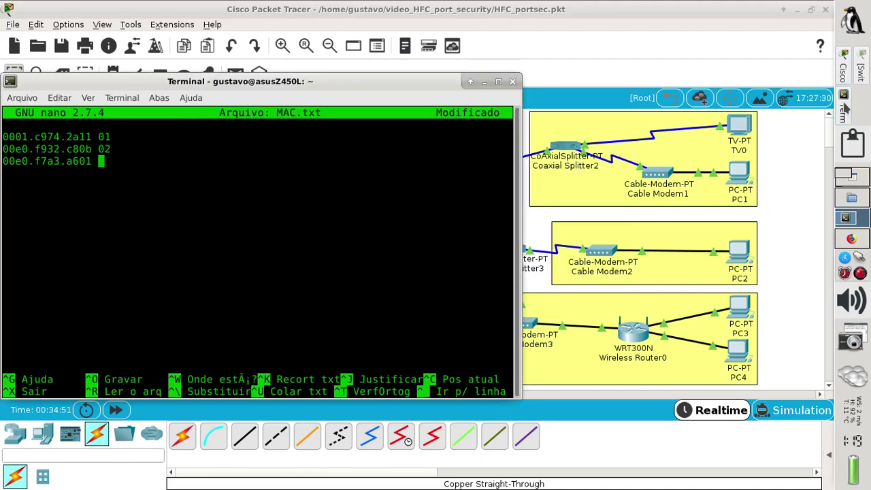
key("ctrl+o")
key("Return")
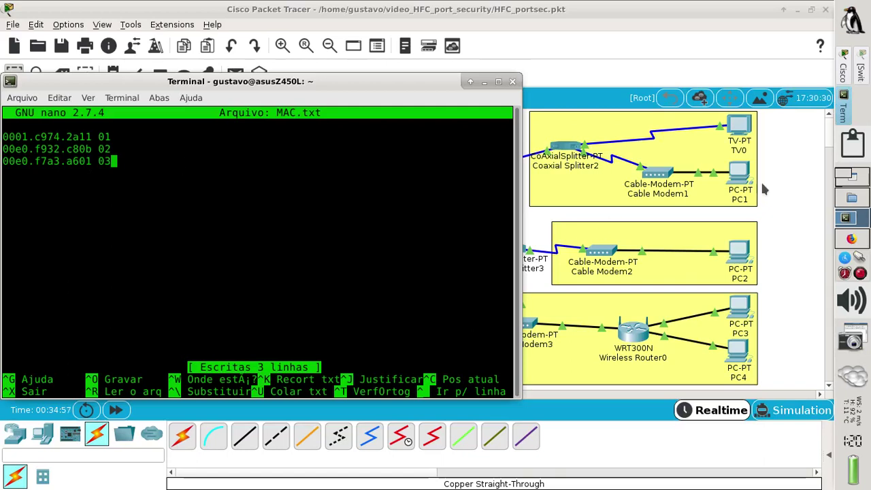
- In Switch0's command line, enter interface f0/1 configuration and set the port with switchport mode access
left_click(791, 184)
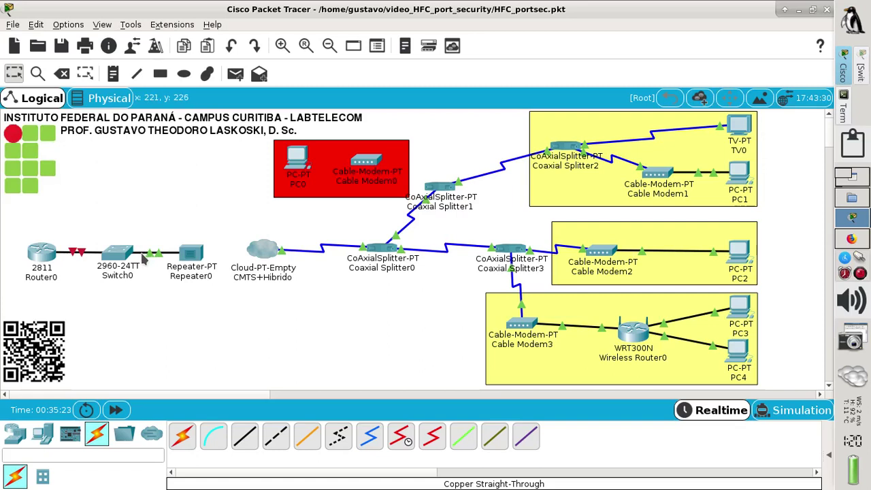
left_click(117, 254)
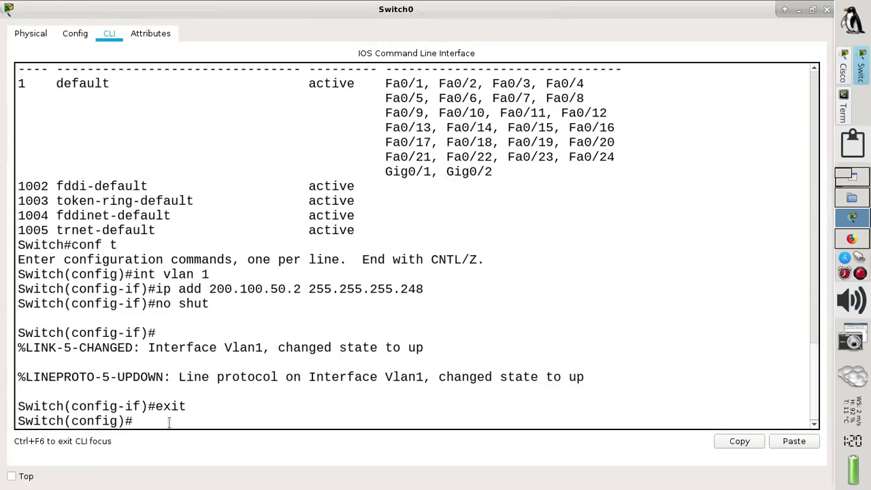
type("int f0/1")
key("Return")
type("sw")
key("Tab")
type("mo")
key("Tab")
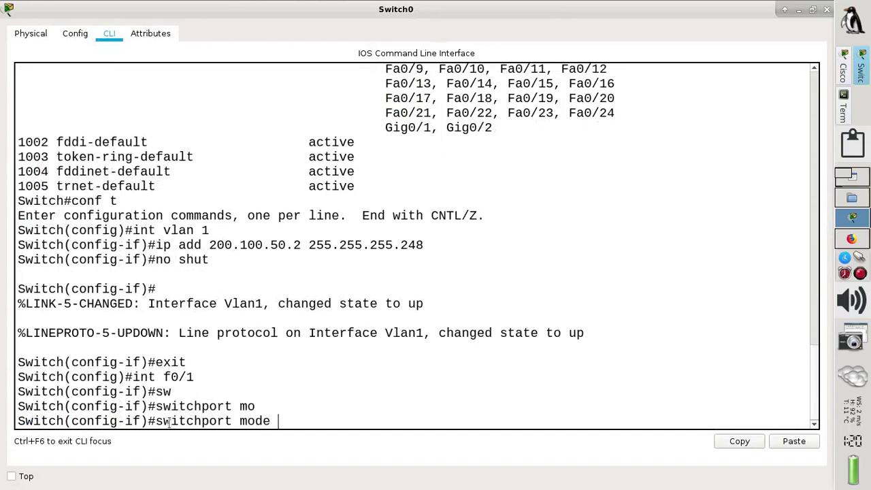
type("acc")
key("Tab")
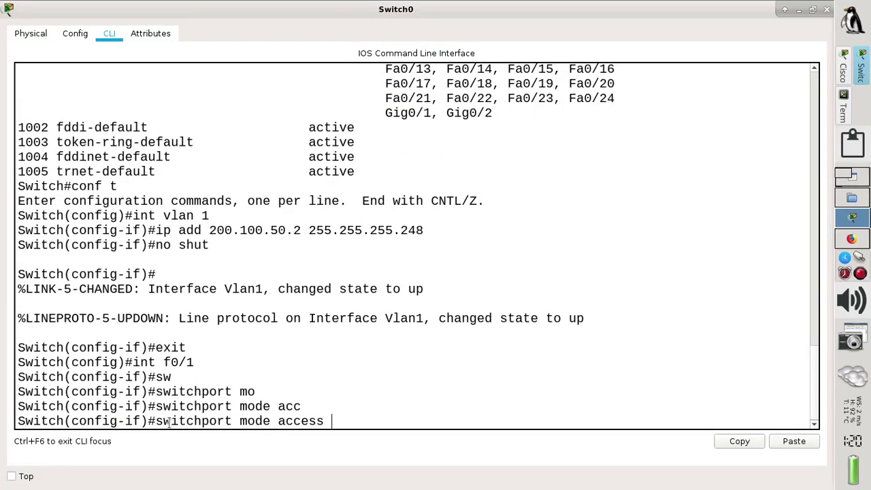
key("Return")
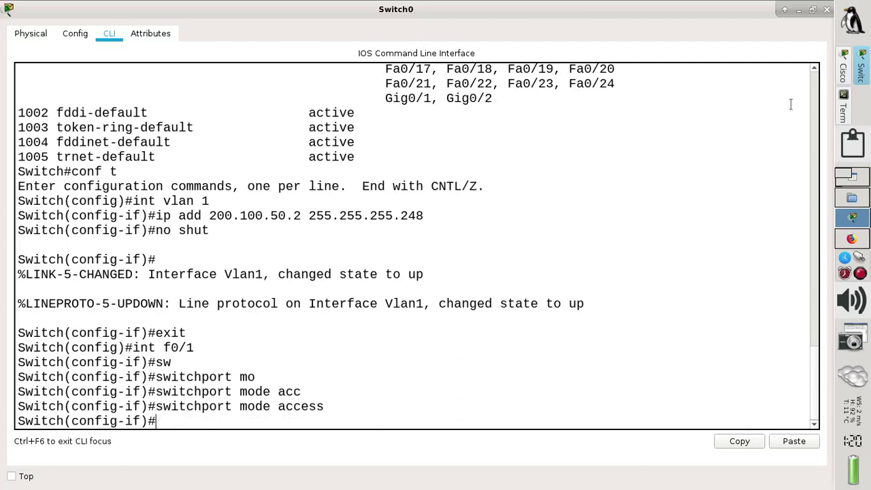
- Check the port-security commands in the Firefox tutorial and enable switchport port-security on Switch0's F0/1 interface
left_click(856, 240)
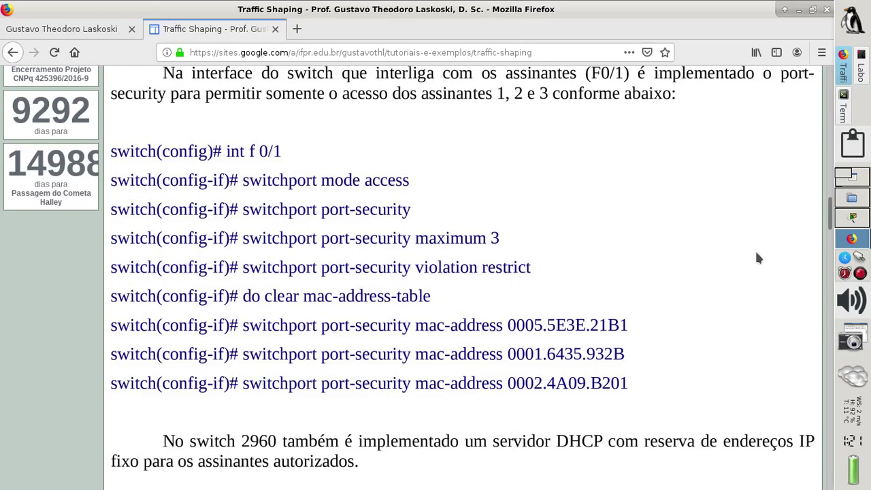
left_click(863, 223)
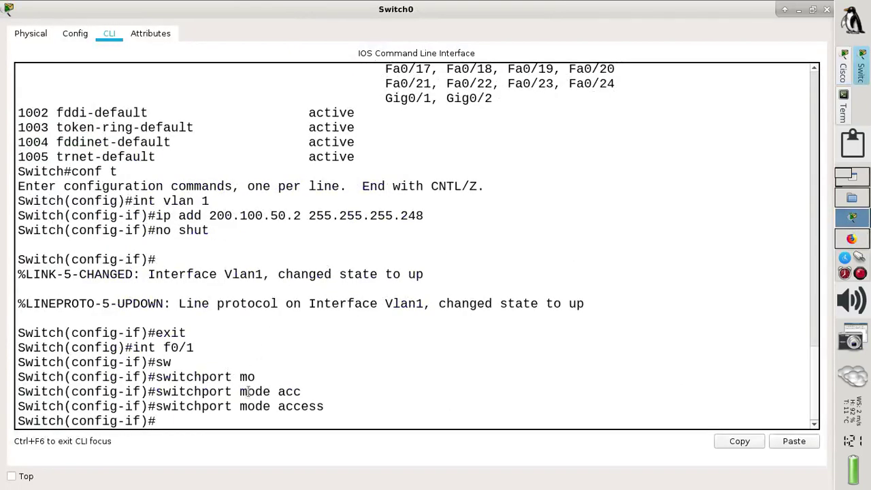
type("siw")
key("BackSpace")
key("BackSpace")
type("wi")
key("Tab")
type("por")
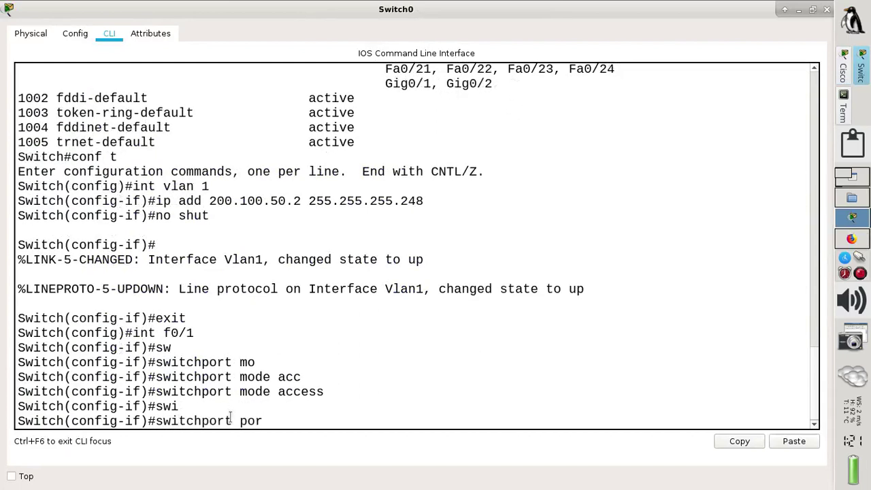
key("Tab")
type("s")
key("Tab")
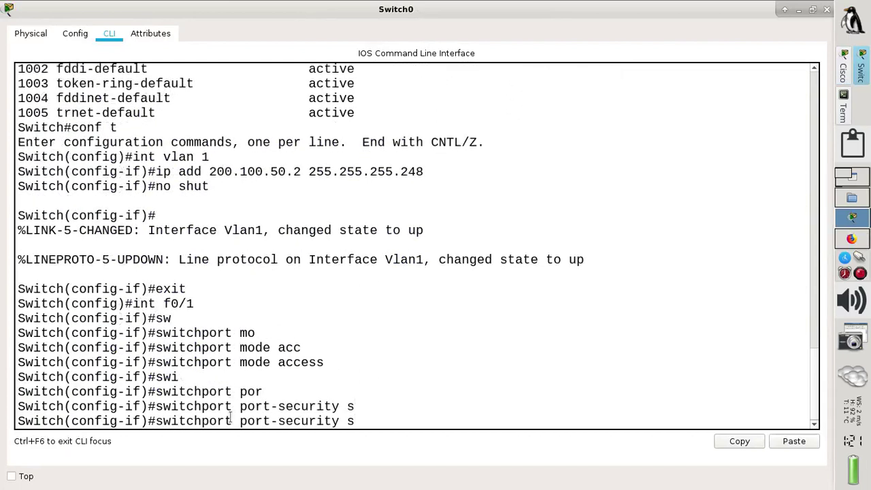
key("BackSpace")
key("Return")
- Limit Switch0's F0/1 interface to three secure MAC addresses with switchport port-security maximum 3
type("s")
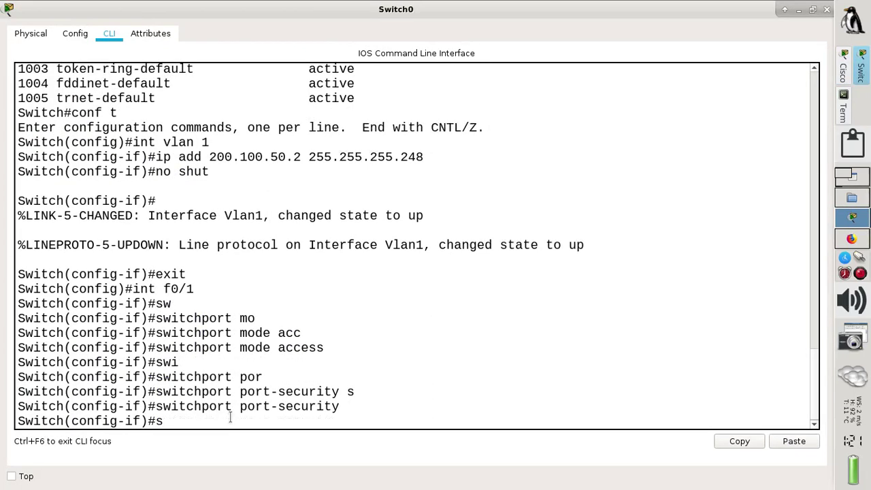
type("wi")
key("Tab")
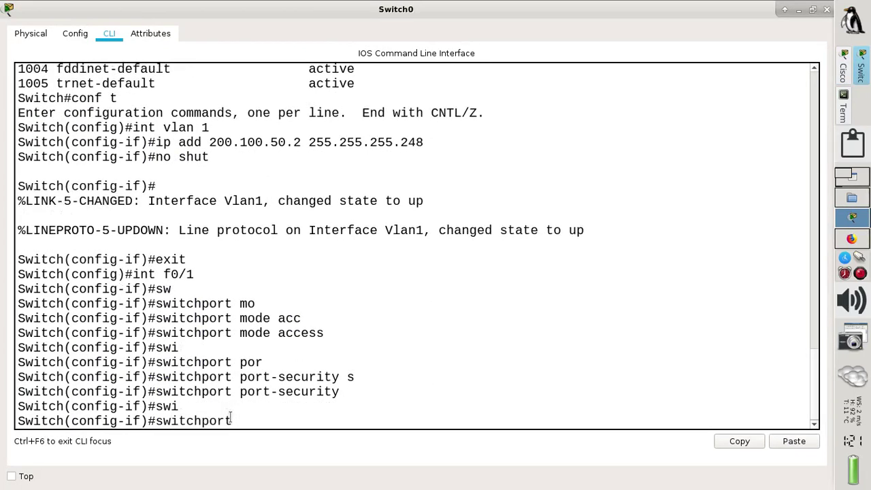
type("por")
key("Tab")
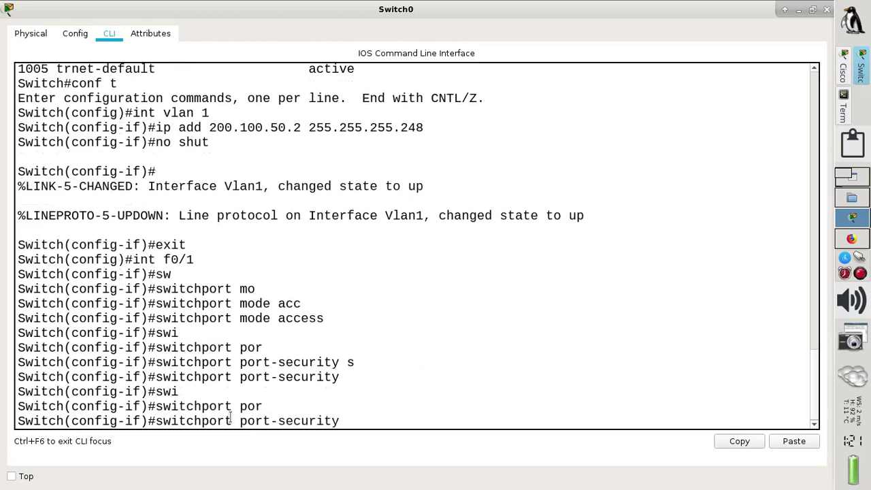
type("ma")
key("Tab")
type("x")
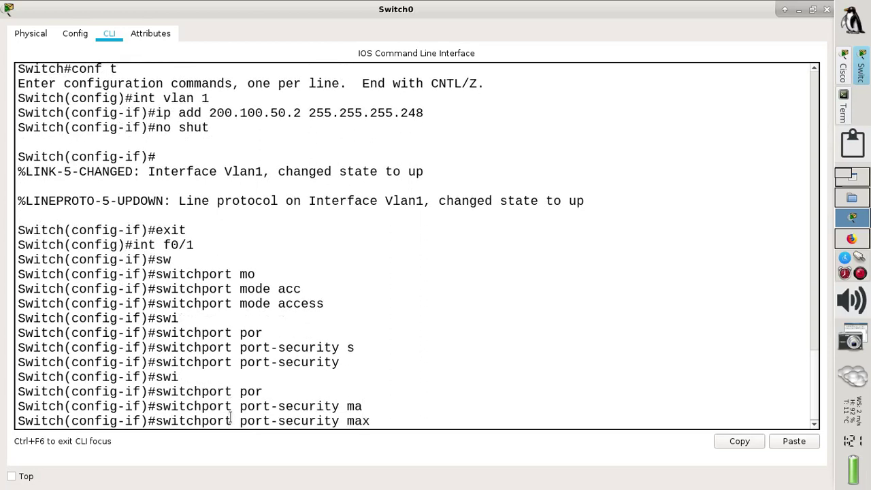
type("i")
key("Tab")
type("3")
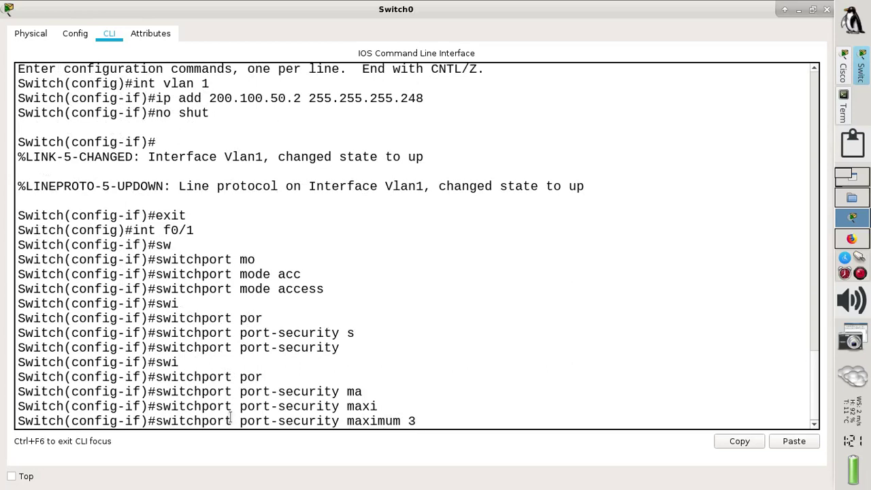
key("Return")
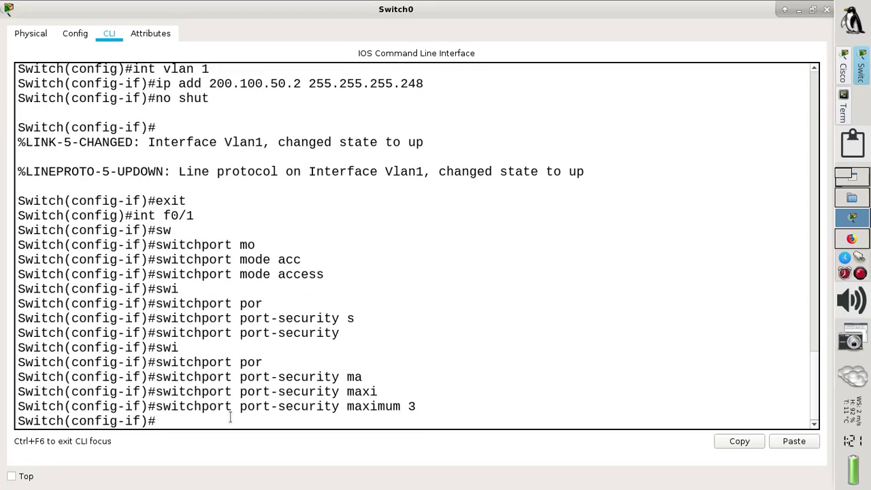
- List the port-security violation modes and set F0/1 to restrict with switchport port-security violation restrict
type("sw")
key("Tab")
type("por")
key("Tab")
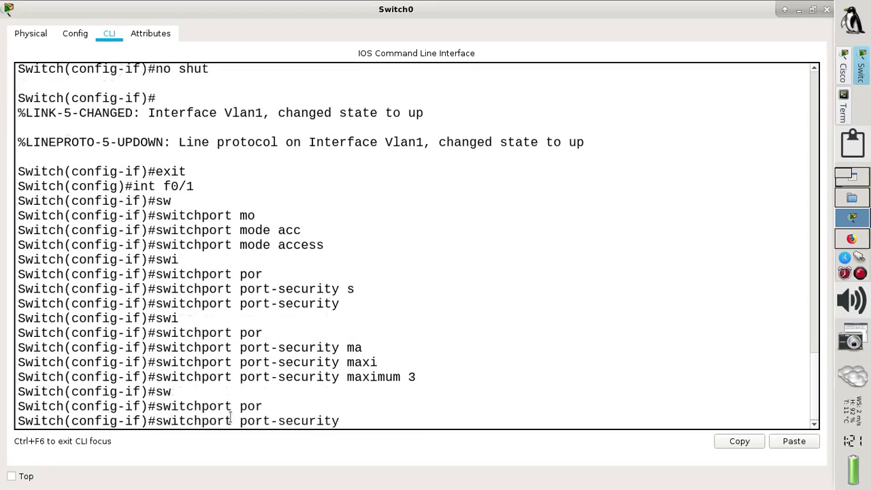
type("vi")
key("Tab")
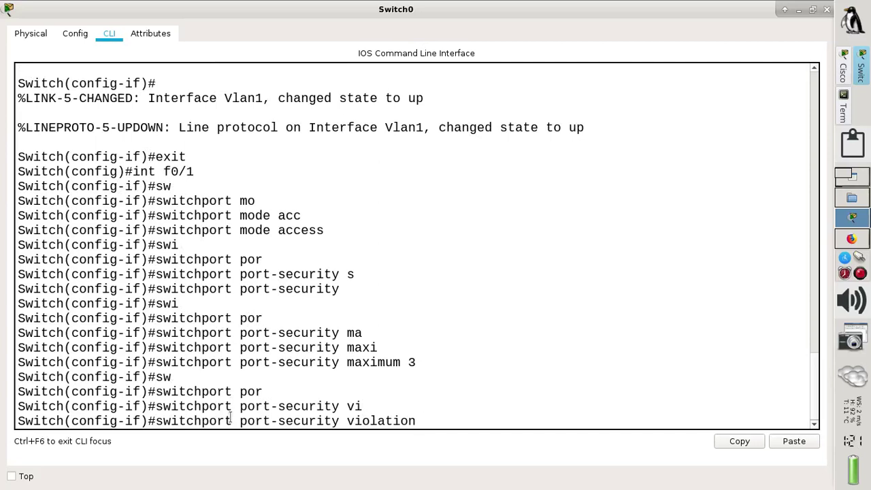
type("?")
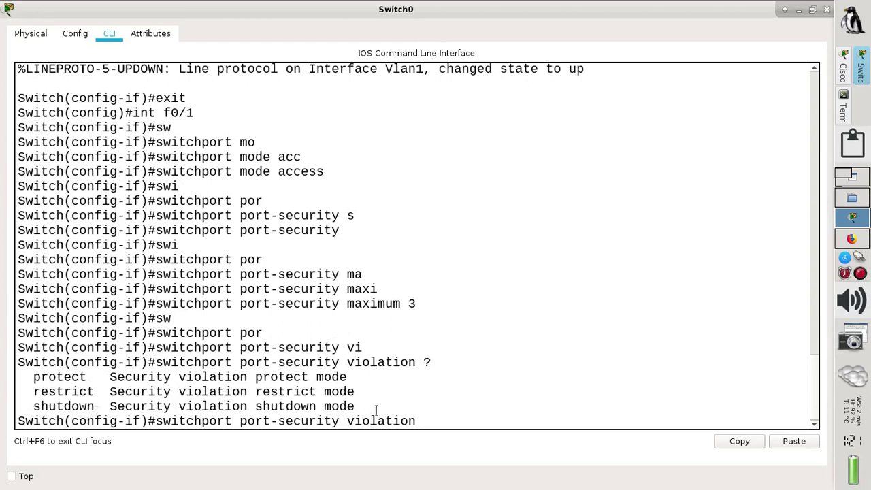
type("res")
key("Tab")
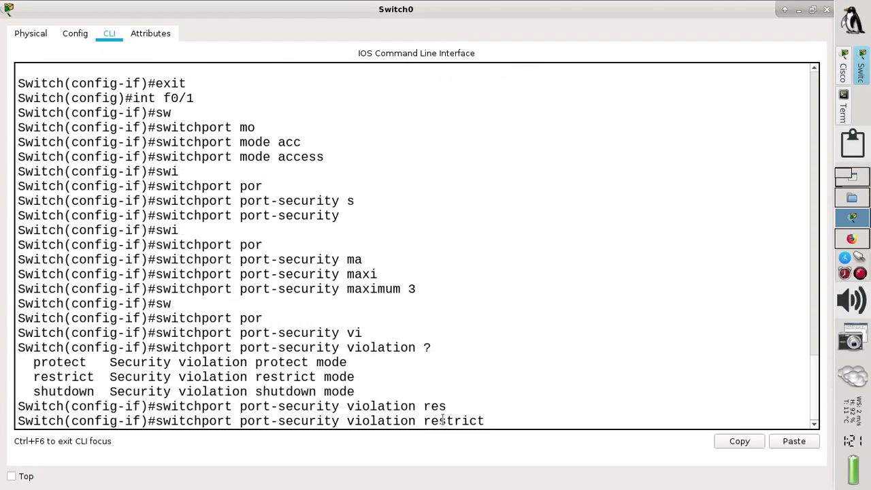
key("Return")
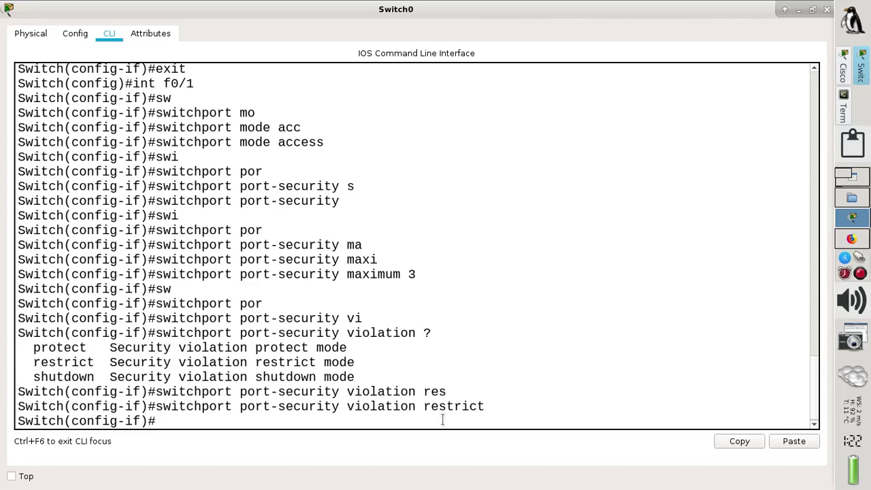
- Display Switch0's MAC address table from interface configuration mode with do sh mac-address-table
type("do sh mac-address-t")
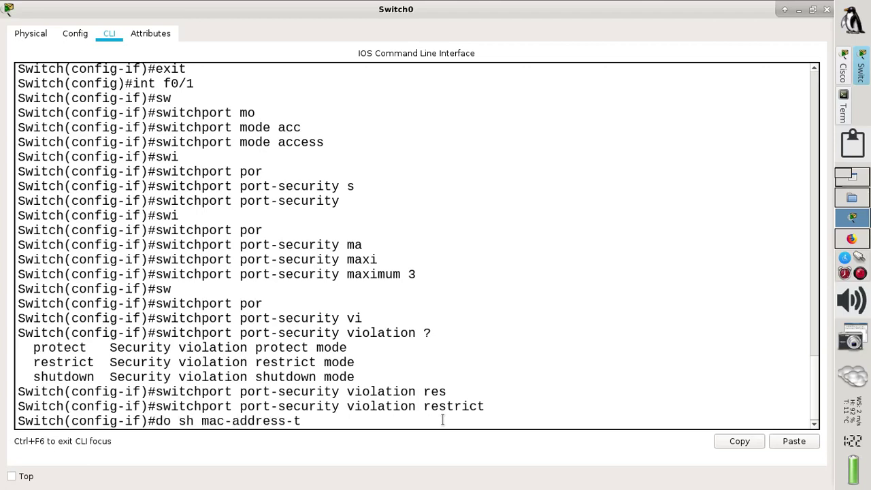
type("able")
left_click_drag(157, 421, 174, 421)
left_click(343, 419)
key("Return")
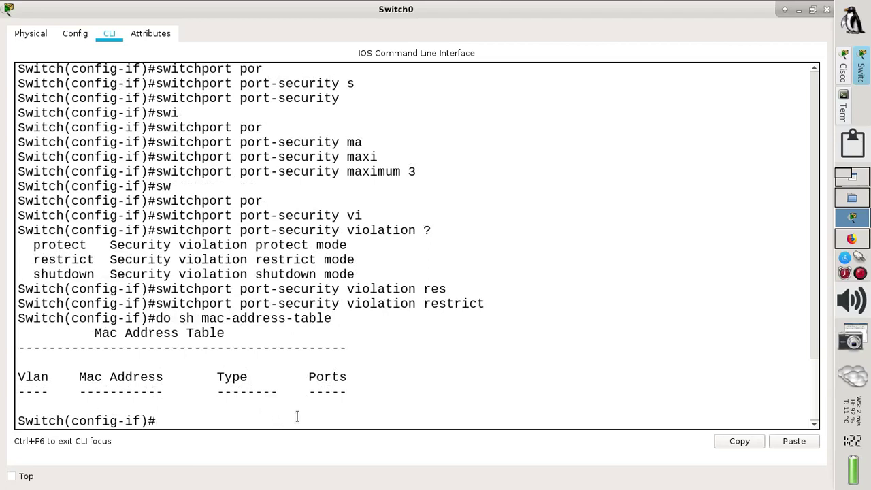
- Clear Switch0's MAC address table from interface configuration mode with do clear mac-address-table
type("do clear mac")
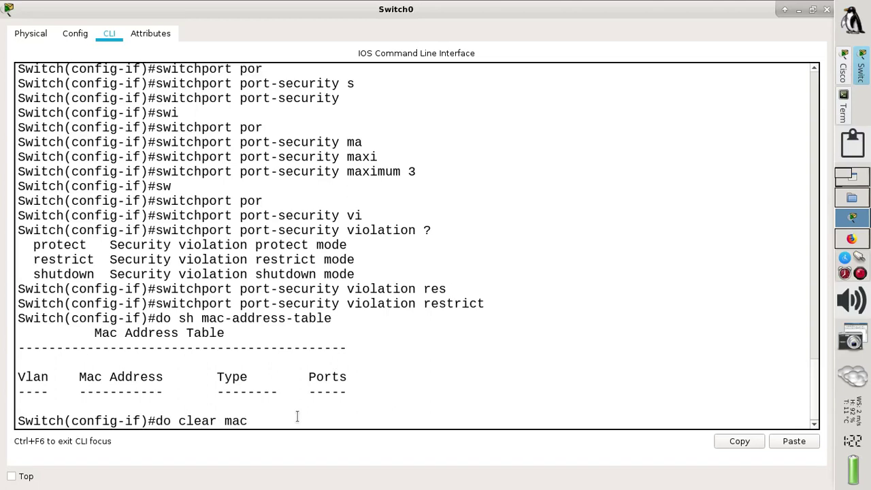
type("-address-table")
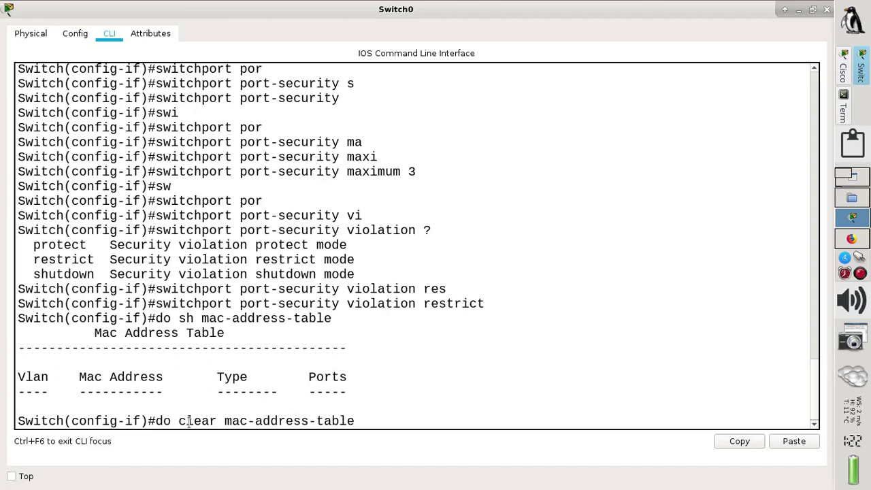
left_click_drag(156, 421, 179, 420)
left_click(230, 421)
key("Return")
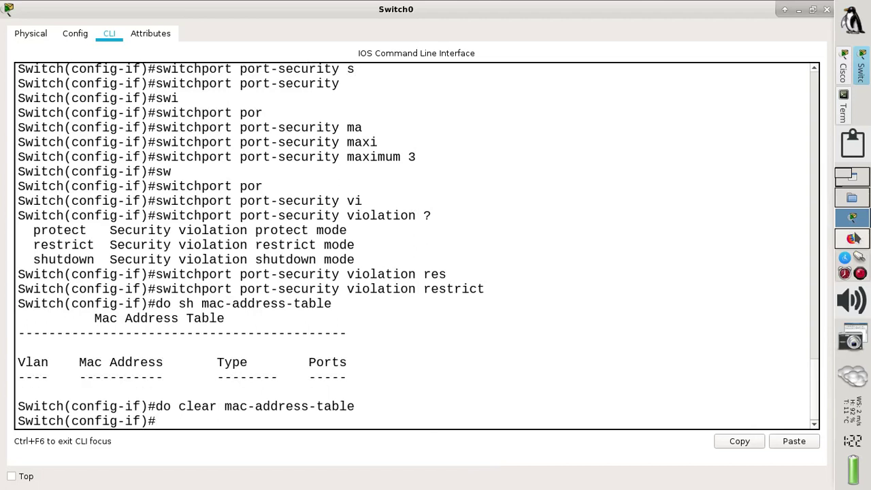
- Check the switchport port-security mac-address commands in the Firefox tutorial and return to Switch0's command line in Packet Tracer
left_click(853, 238)
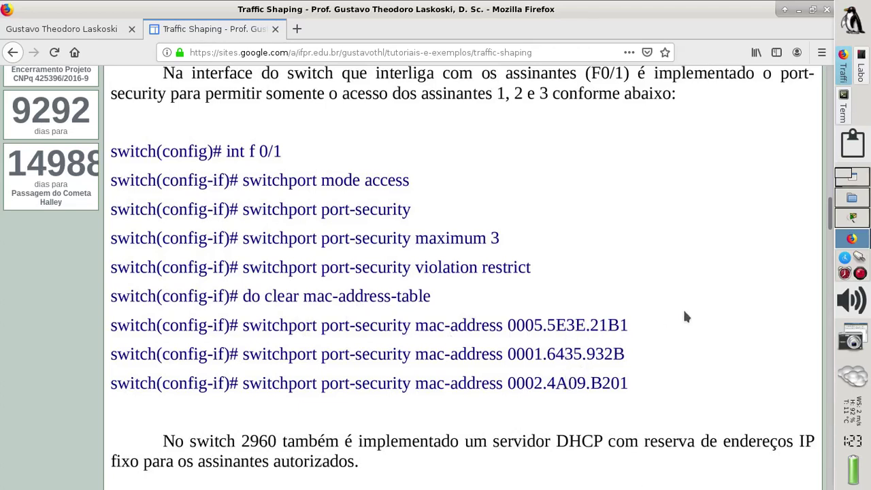
left_click(851, 221)
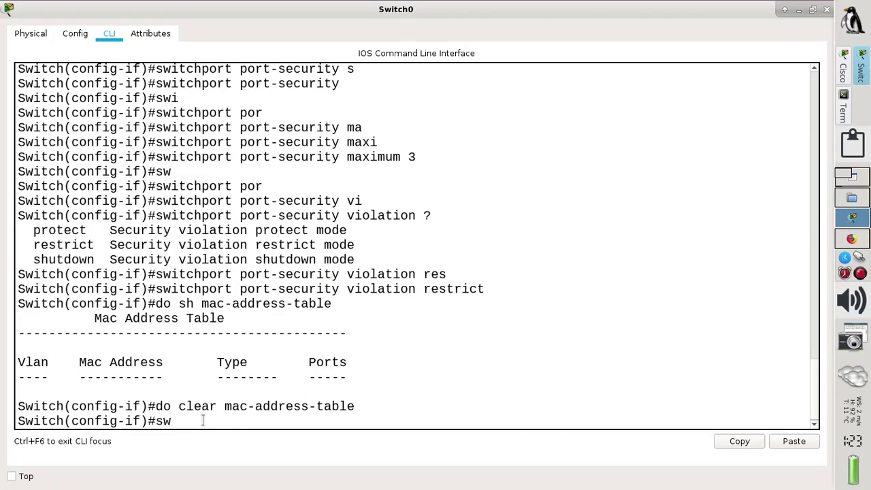
- Begin a switchport port-security mac-address command at the switch's interface prompt, leaving the address blank
type("it")
key("BackSpace")
key("BackSpace")
type("it")
key("Tab")
type("por")
key("Tab")
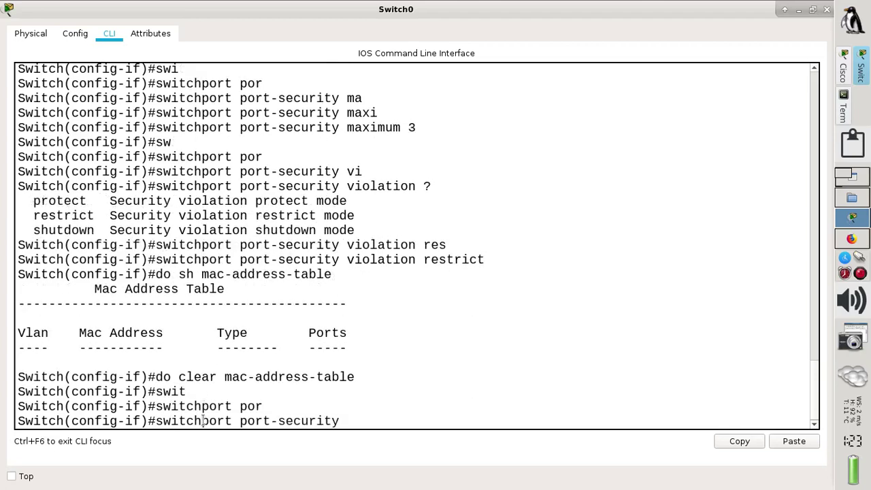
type("s")
type("mac")
key("Tab")
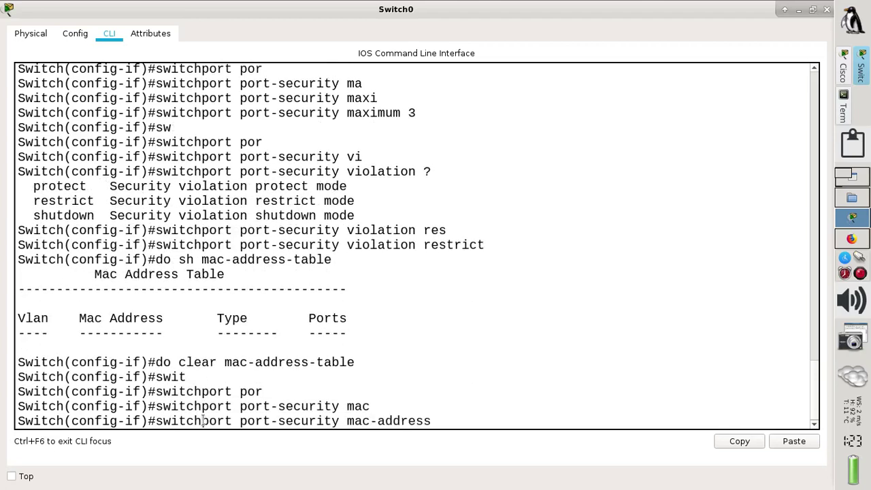
- Copy 0001.c974.2a11 from MAC.txt in the terminal and run the switch's port-security command with that address
left_click(845, 107)
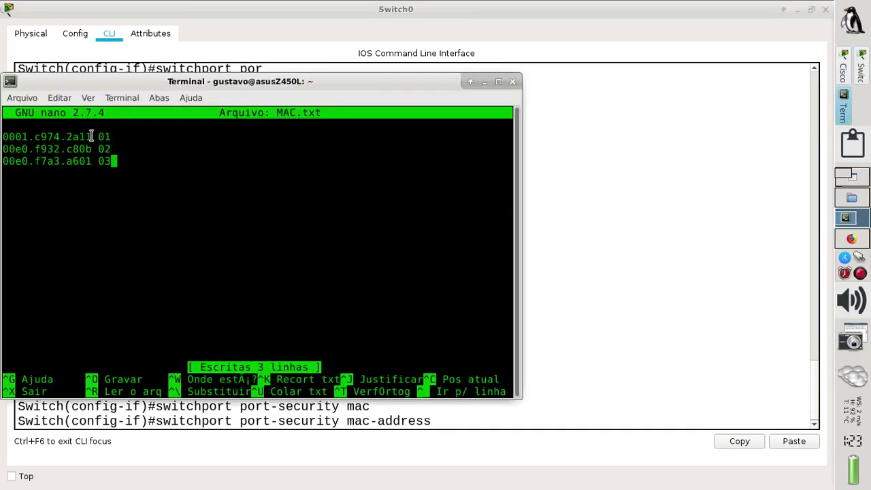
left_click_drag(91, 137, 2, 137)
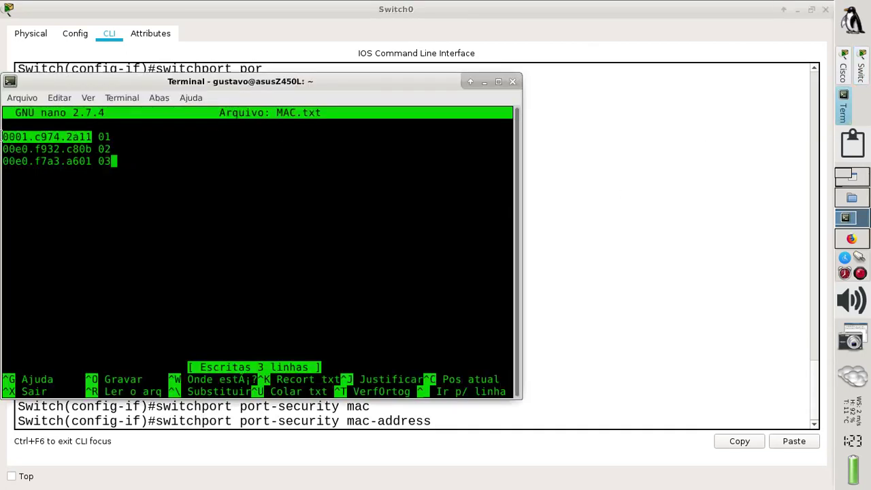
left_click(60, 98)
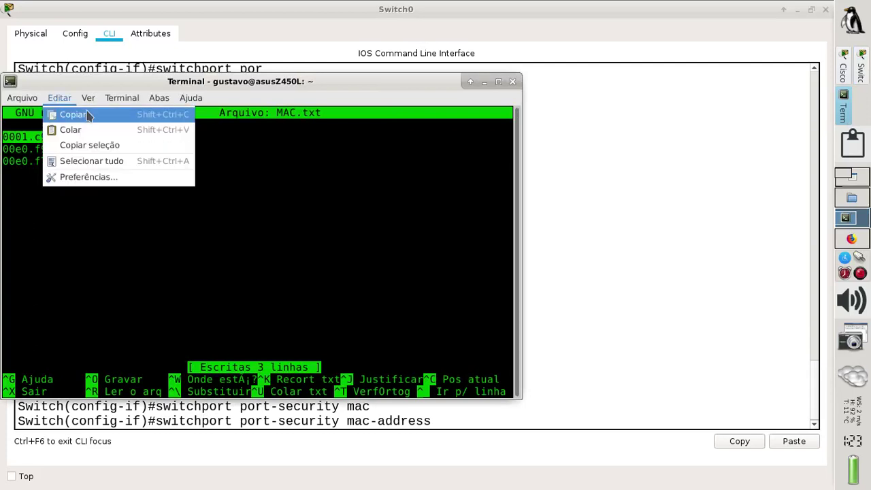
left_click(74, 115)
left_click(838, 220)
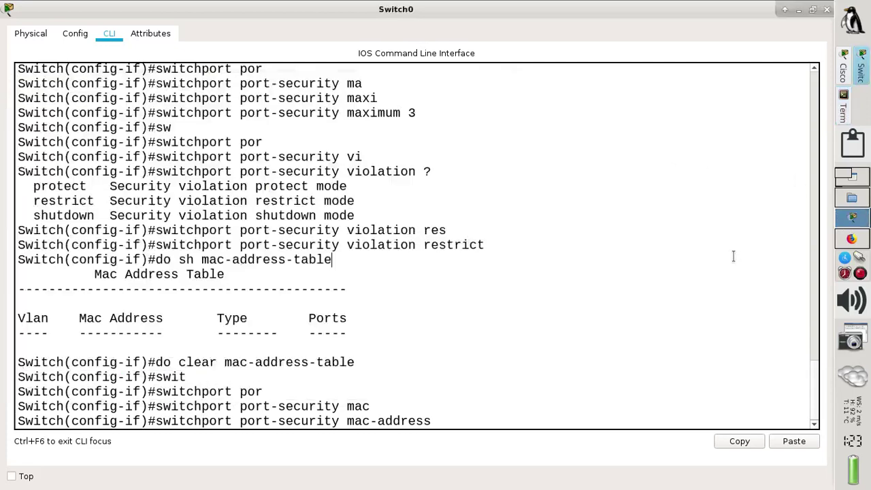
left_click(459, 422)
left_click(790, 441)
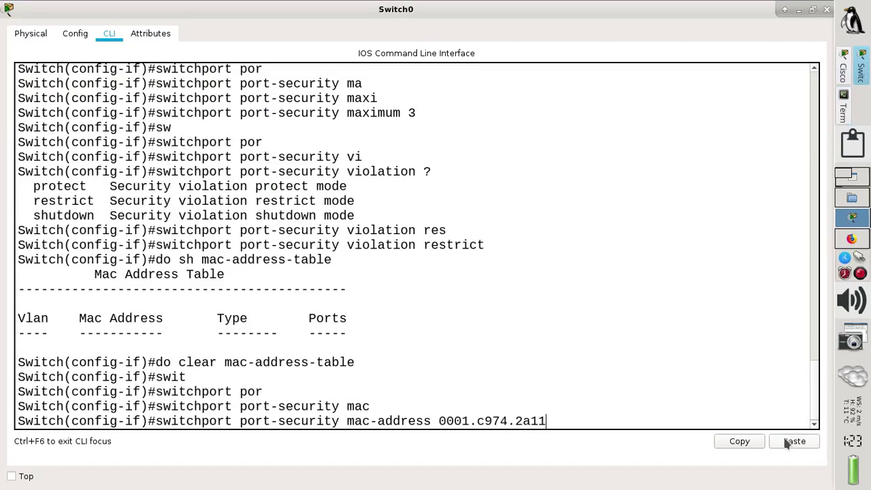
key("Return")
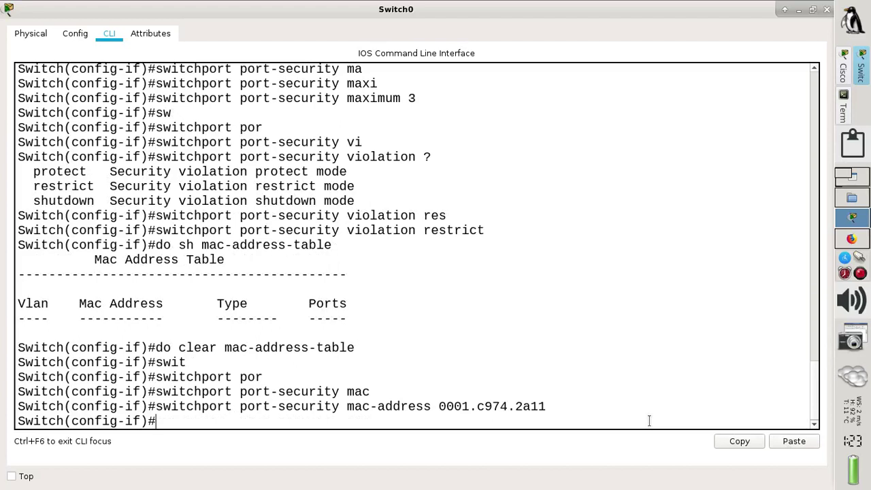
- Recall the previous port-security command and strip the first subscriber's MAC address from it
key("Up")
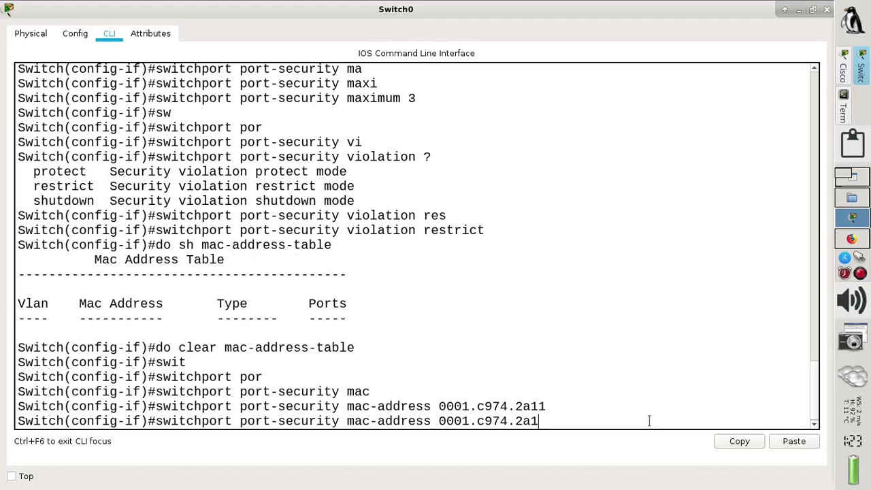
key("BackSpace")
key("BackSpace")
key("BackSpace")
key("BackSpace")
key("BackSpace")
key("BackSpace")
key("BackSpace")
key("BackSpace")
key("BackSpace")
key("BackSpace")
key("BackSpace")
key("BackSpace")
key("BackSpace")
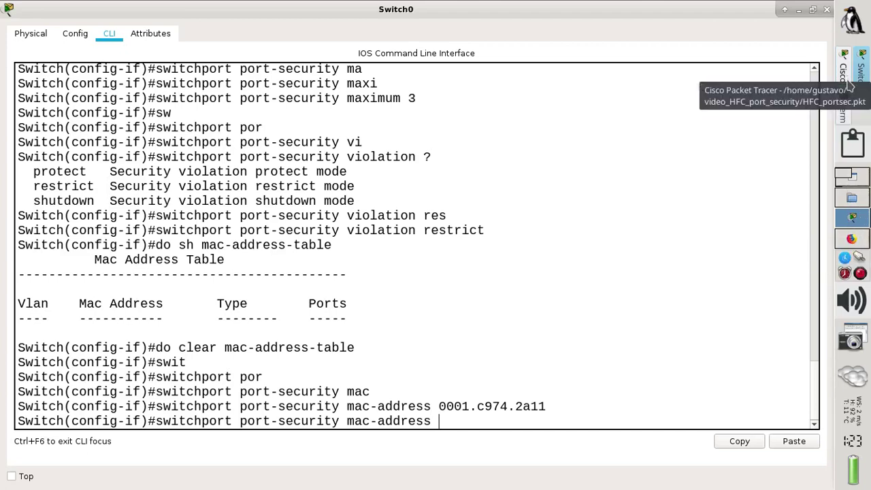
- Copy 00e0.f932.c80b from MAC.txt and run the port-security mac-address command with it on the switch
left_click(845, 105)
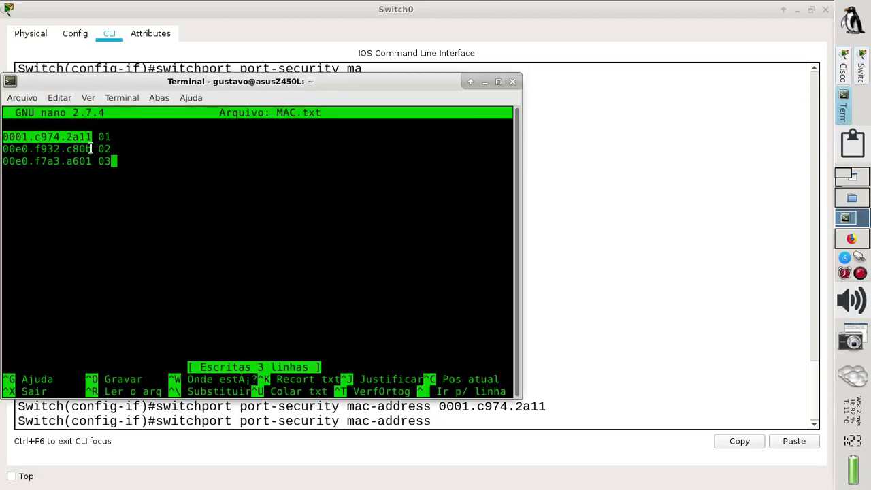
left_click_drag(92, 148, 2, 148)
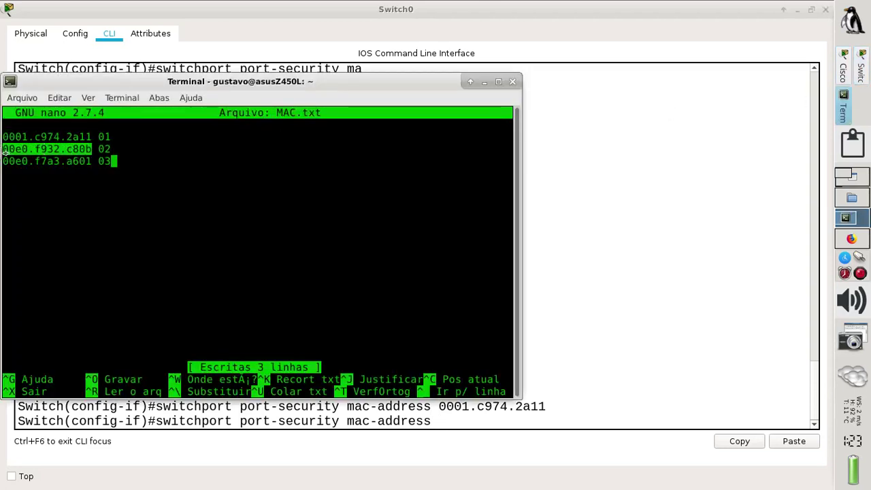
left_click(60, 98)
left_click(72, 116)
left_click(623, 421)
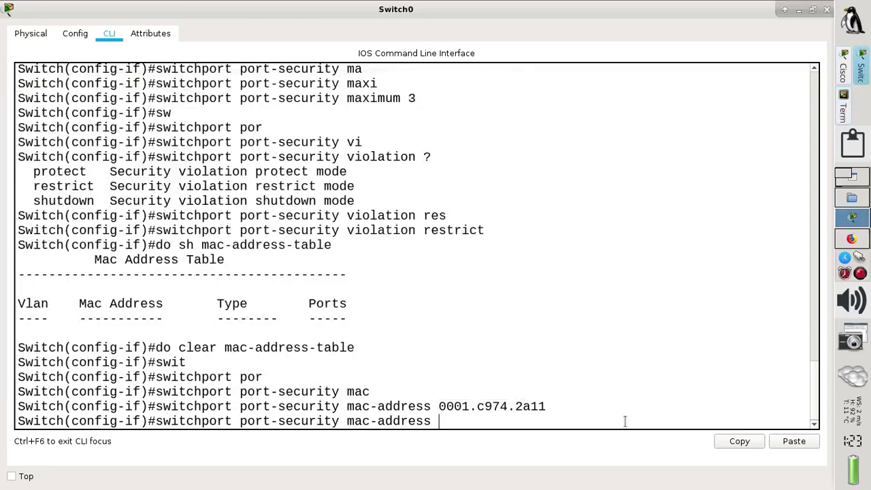
left_click(793, 441)
key("Return")
- Recall the port-security command once more and remove the second subscriber's MAC address from it
key("Up")
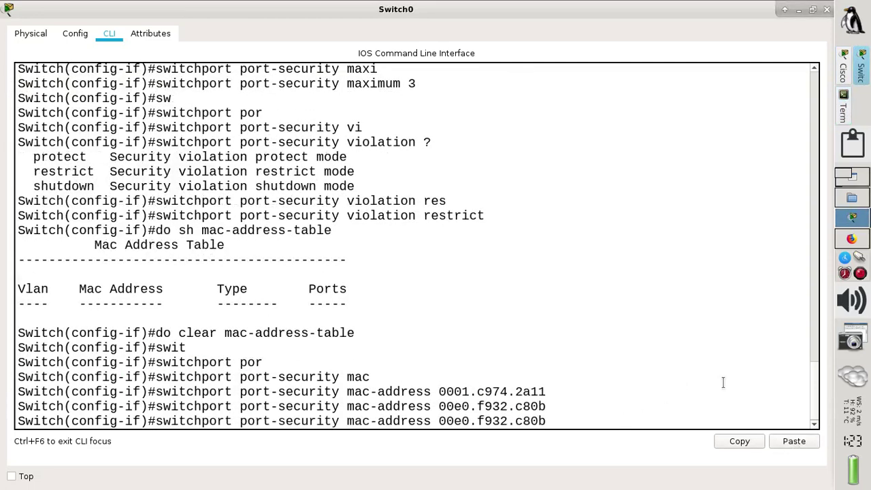
key("BackSpace")
key("BackSpace")
key("BackSpace")
key("BackSpace")
key("BackSpace")
key("BackSpace")
key("BackSpace")
key("BackSpace")
key("BackSpace")
key("BackSpace")
key("BackSpace")
key("BackSpace")
key("BackSpace")
key("BackSpace")
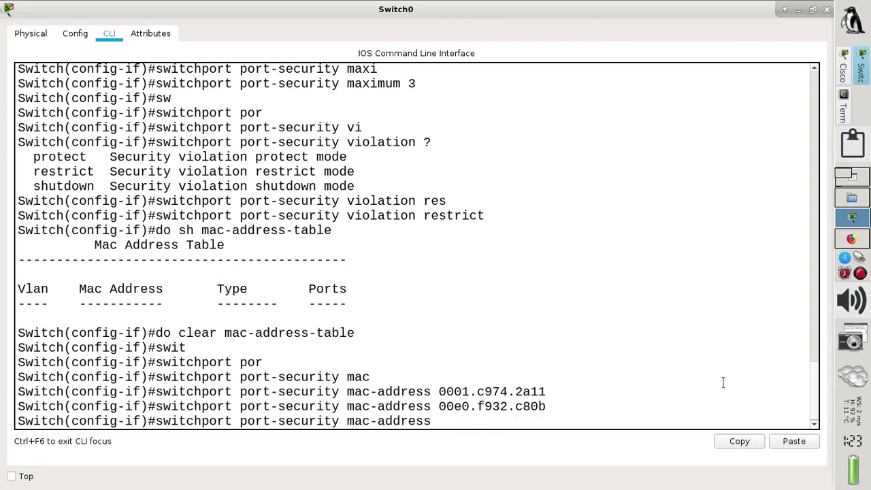
- Copy 00e0.f7a3.a601 from MAC.txt and authorize it on the switch interface with the port-security mac-address command
left_click(844, 109)
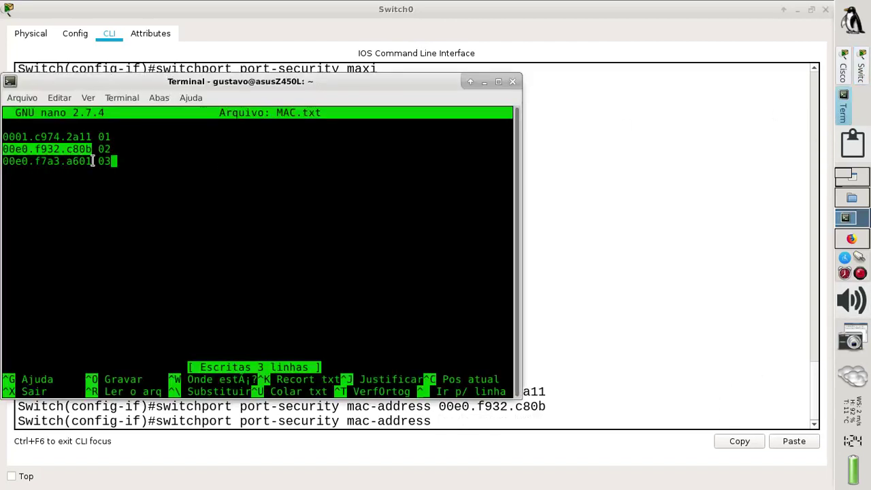
left_click_drag(91, 161, 3, 162)
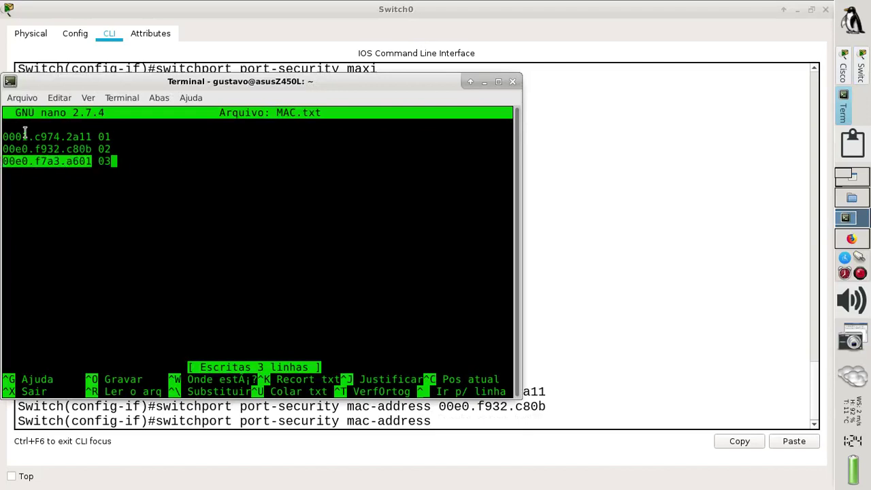
left_click(62, 110)
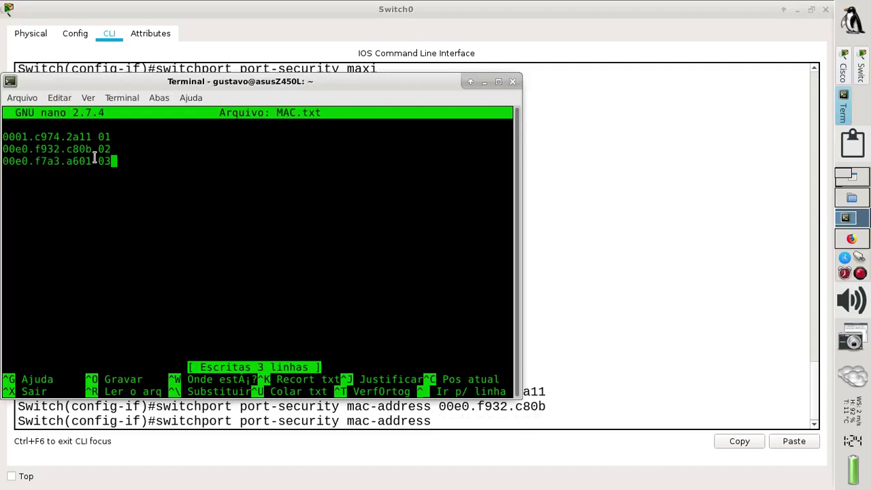
left_click_drag(93, 160, 3, 162)
key("ctrl+c")
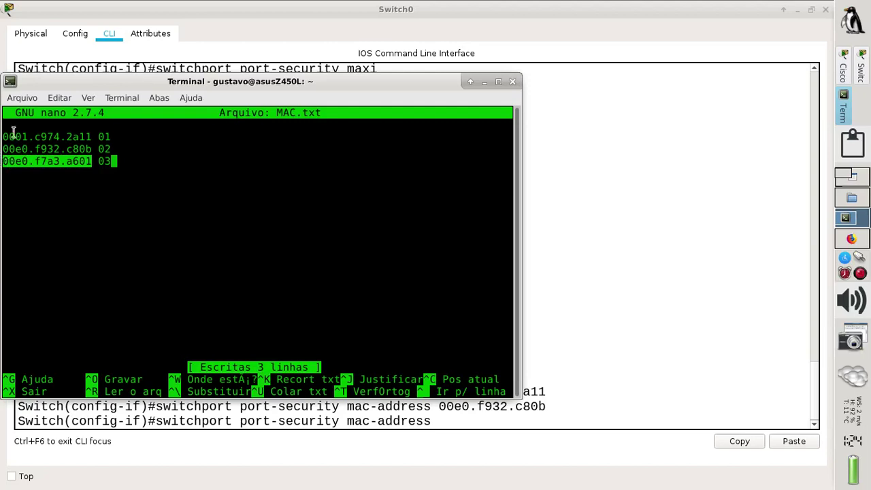
left_click(59, 100)
left_click(76, 114)
left_click(623, 423)
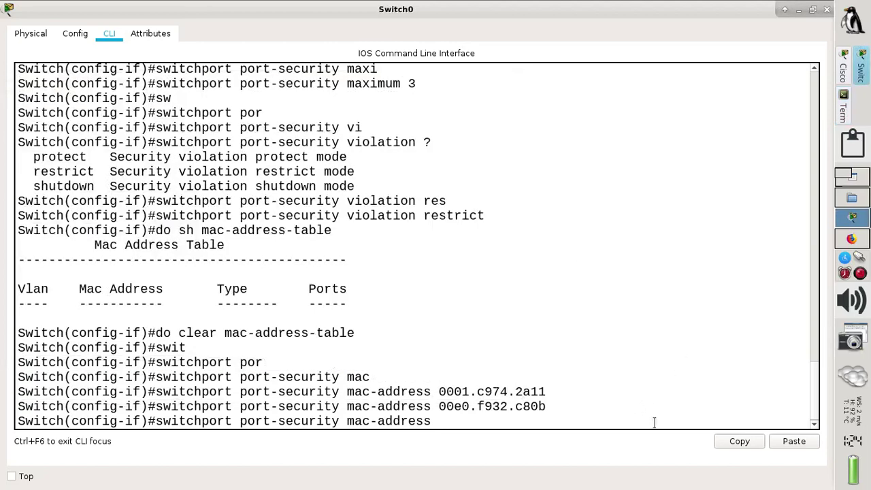
left_click(791, 441)
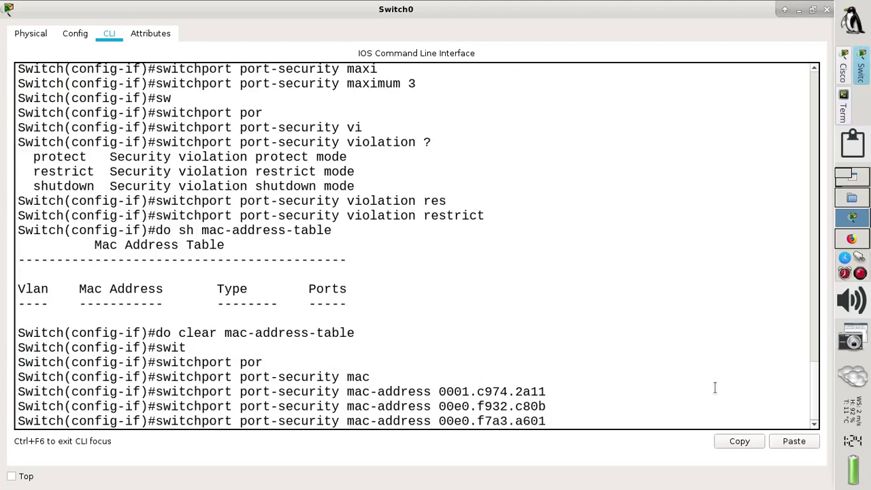
key("Return")
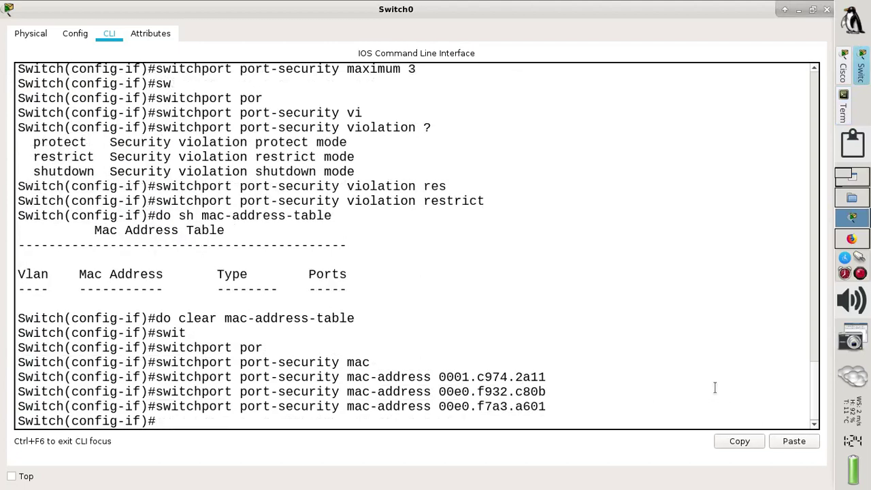
- Exit interface configuration mode to return to the switch's global configuration
type("en")
key("BackSpace")
type("xit")
key("Return")
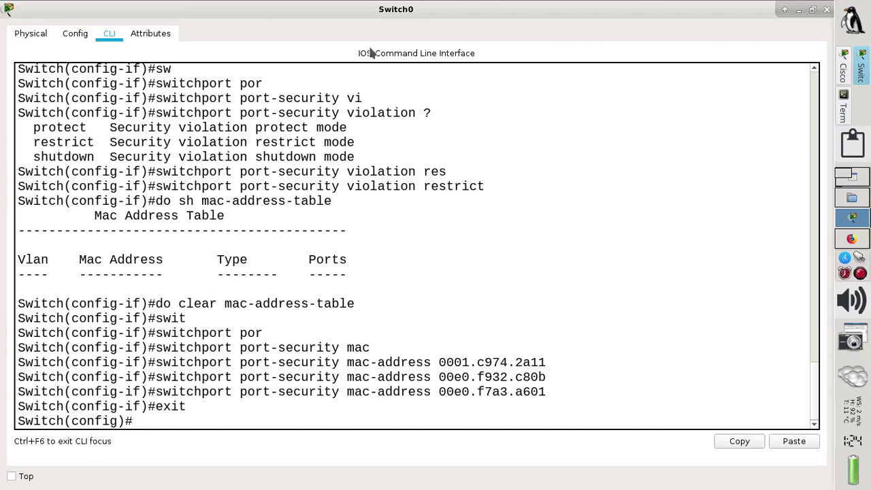
- Switch to the Traffic Shaping page in Firefox and read the switch's DHCP pool and excluded-address commands
left_click(855, 242)
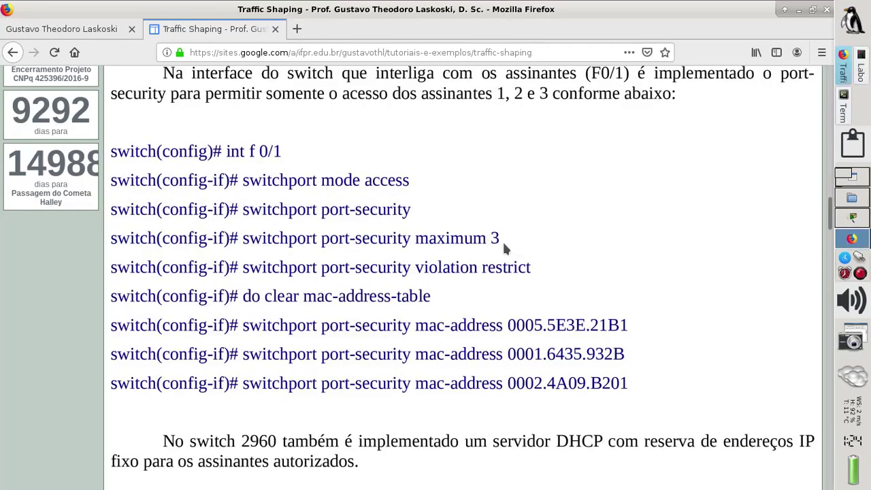
scroll(483, 264, "down", 4)
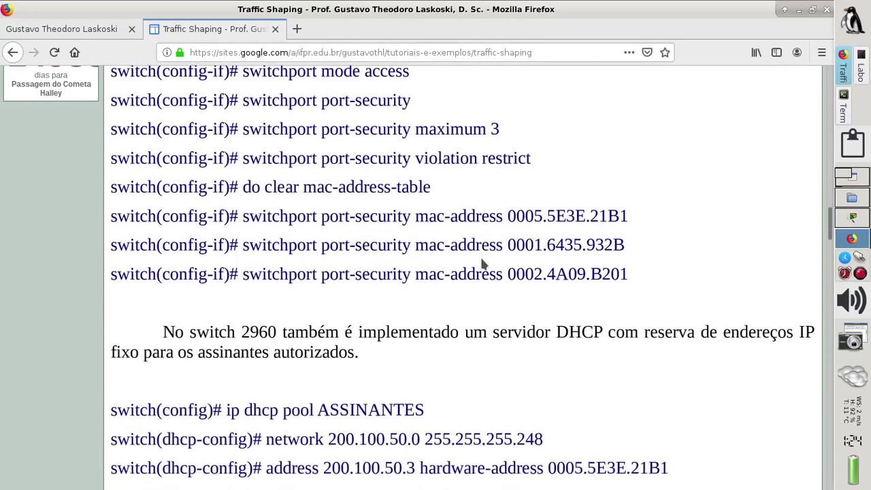
scroll(481, 264, "down", 6)
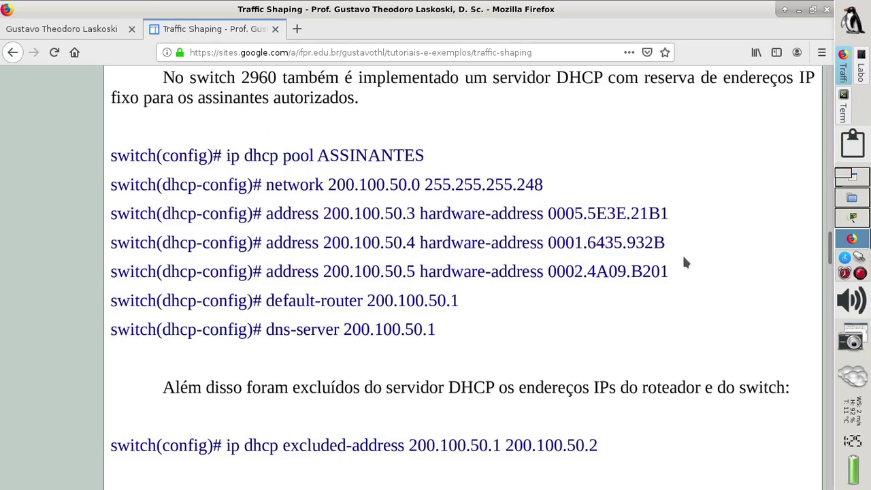
- Return to the Switch0 command line in Packet Tracer and create a DHCP pool named ASSINANTES
left_click(850, 220)
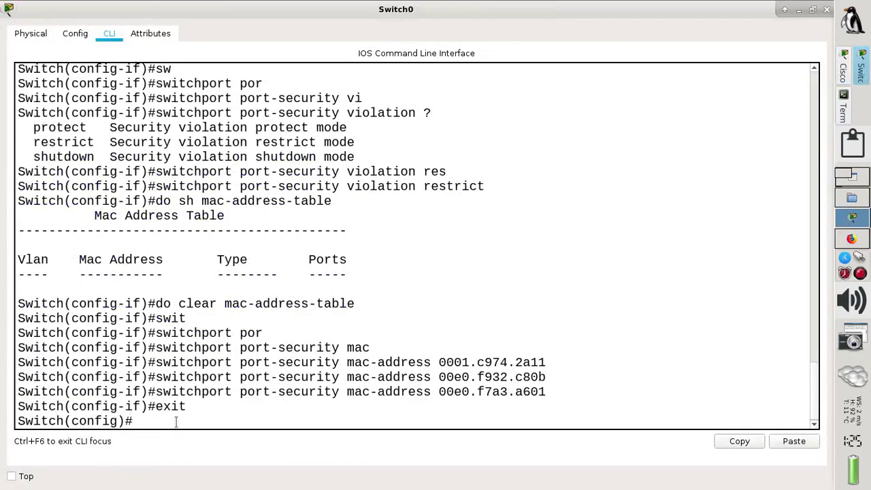
type("ip dh")
key("Tab")
type("po")
key("Tab")
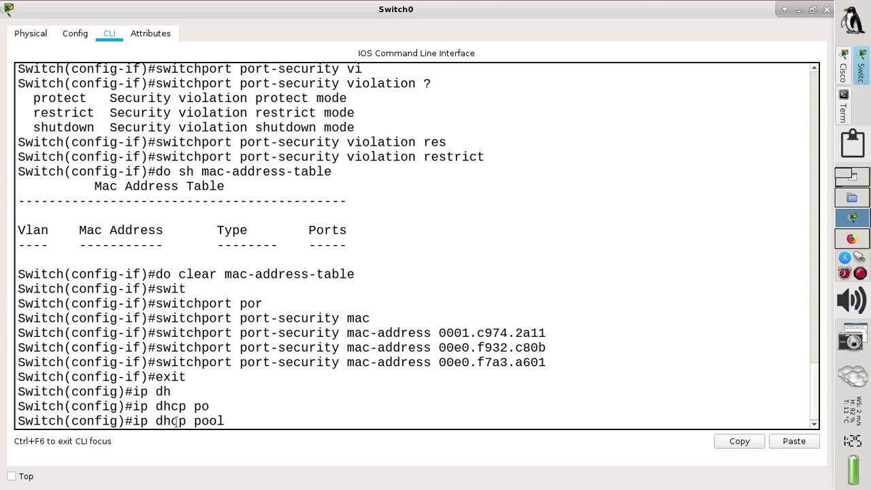
type("ASSINANTES")
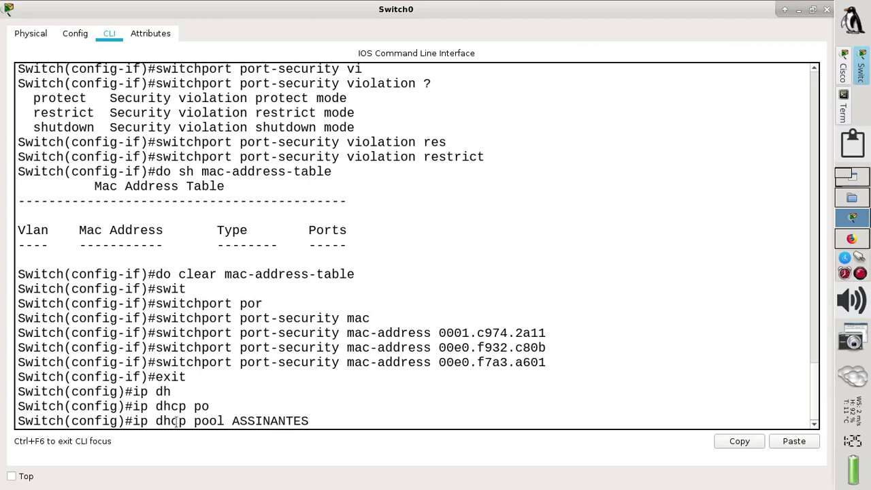
key("Return")
- Begin the DHCP pool's network statement with the prefix 200.100.50
type("net")
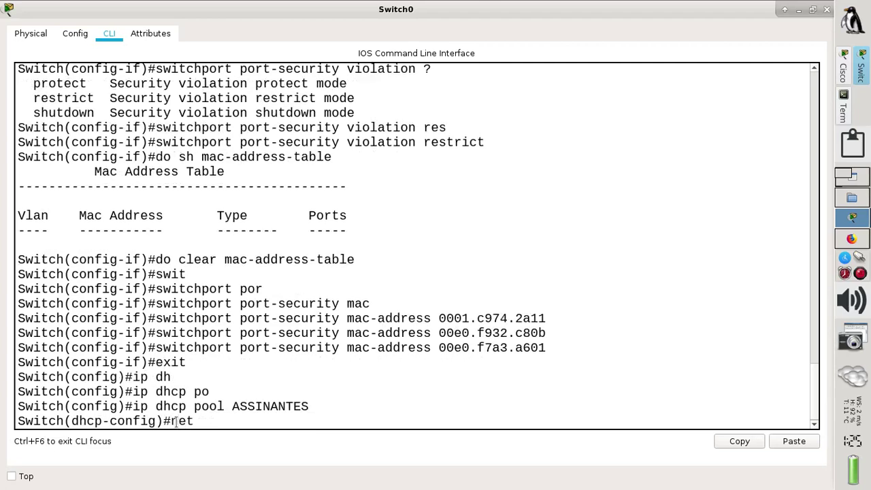
type("work 200.100.50")
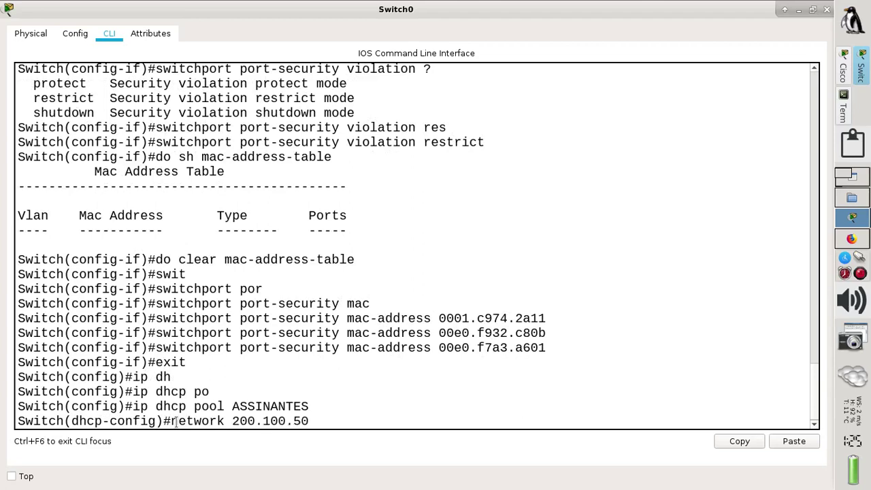
type(".")
- Check the tutorial page in Firefox, then examine the first /29 subnet's broadcast address and host range in the terminal's subnet calculation
left_click(859, 243)
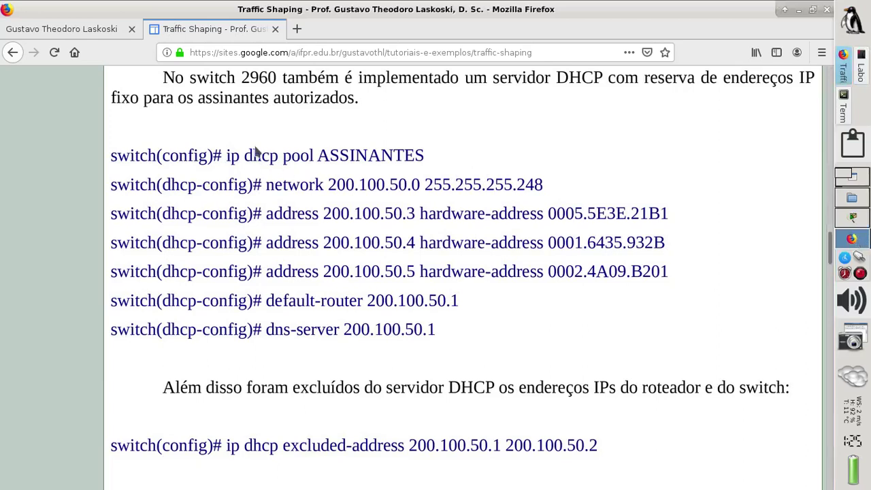
left_click(844, 114)
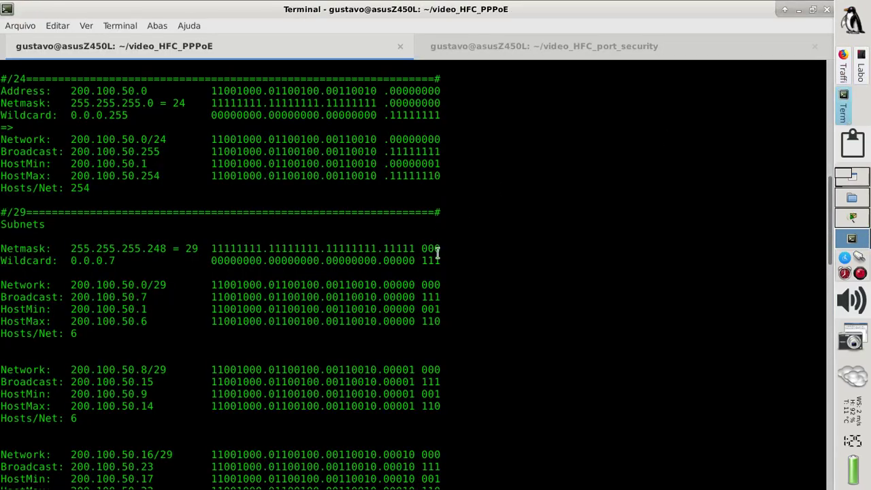
left_click_drag(437, 285, 1, 306)
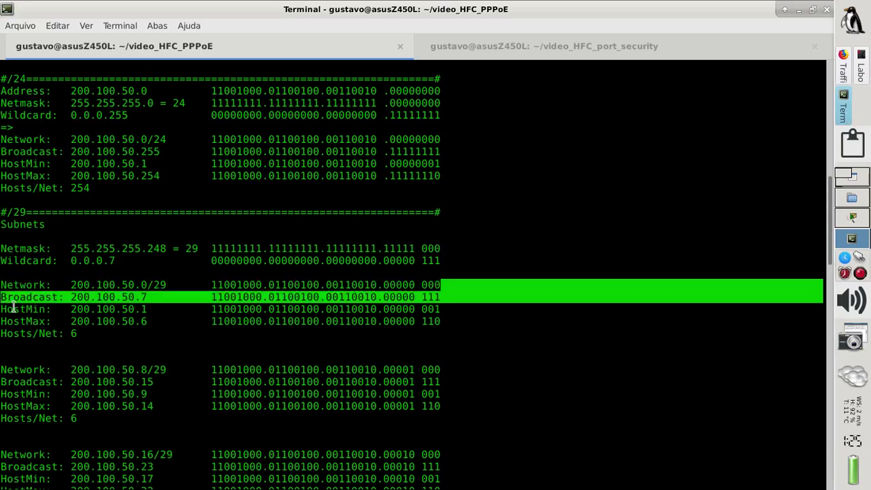
left_click_drag(457, 322, 2, 310)
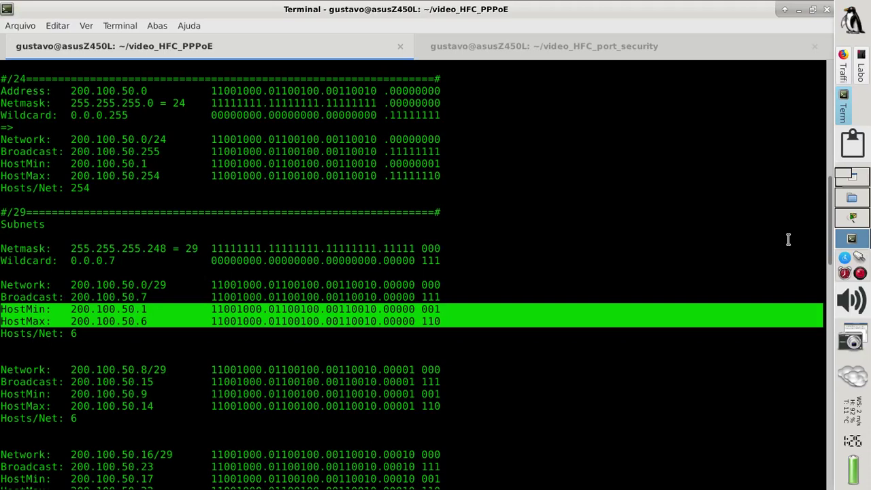
- Return to Switch0's command line in Packet Tracer and complete the DHCP pool's network statement as 200.100.50.0 255.255.255.248
left_click(862, 224)
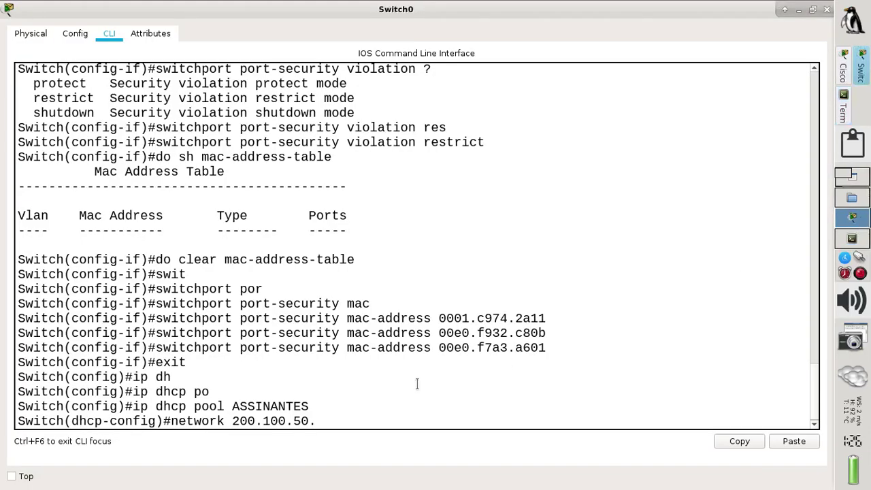
type("0 255.255.255.")
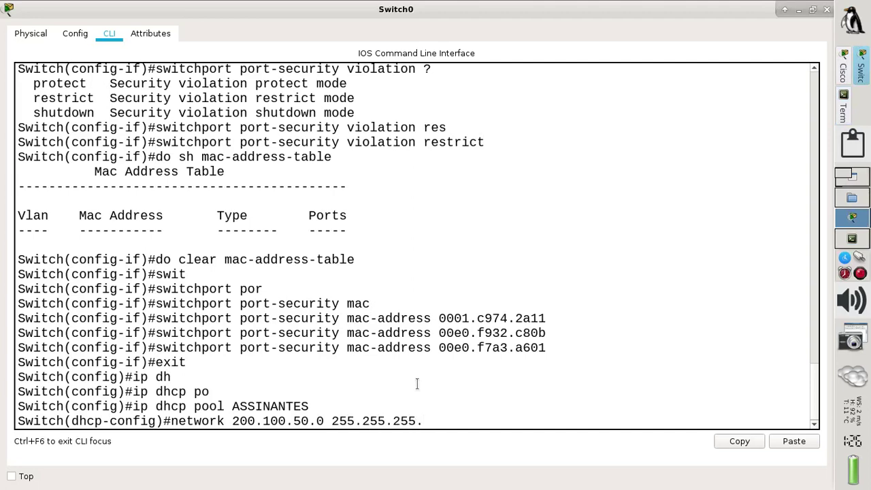
type("248")
key("Return")
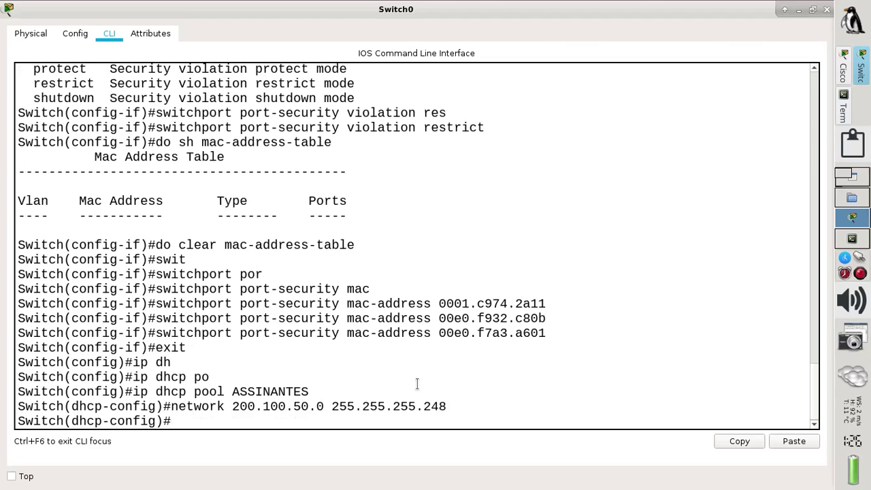
- Set both the default router and the DNS server of the DHCP pool to 200.100.50.1
type("def")
key("Tab")
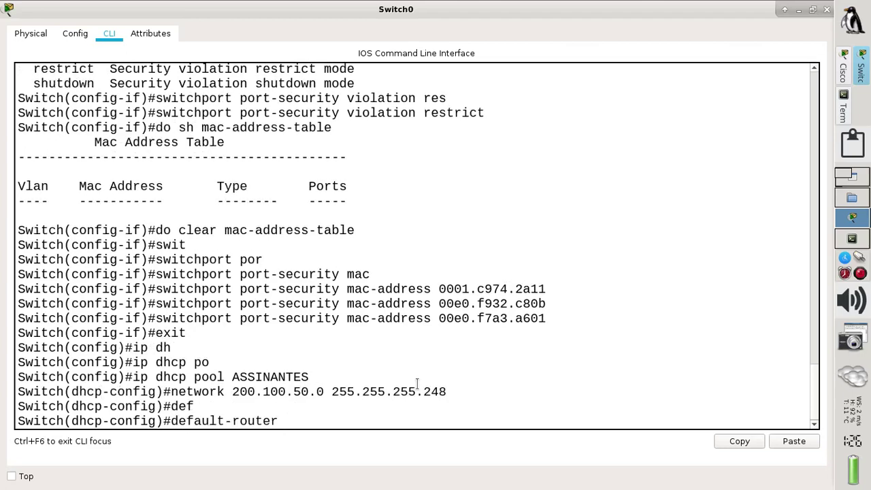
type("200.100.50.1")
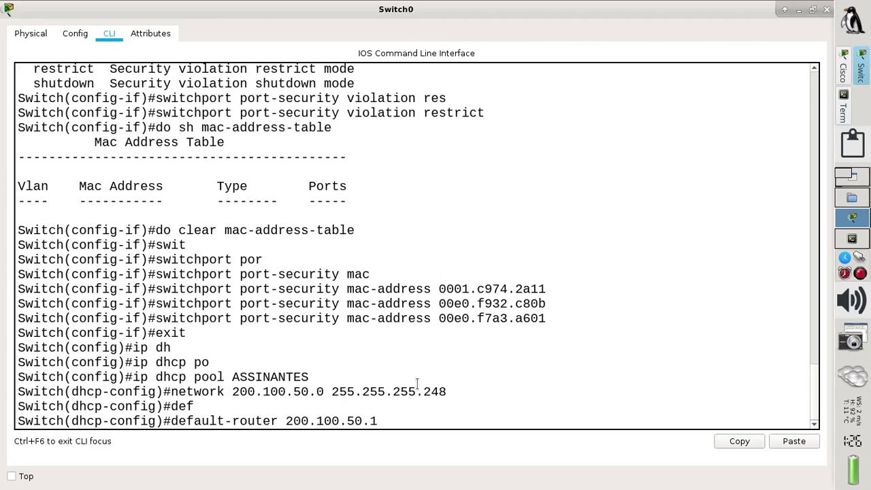
key("Return")
type("dns-ser")
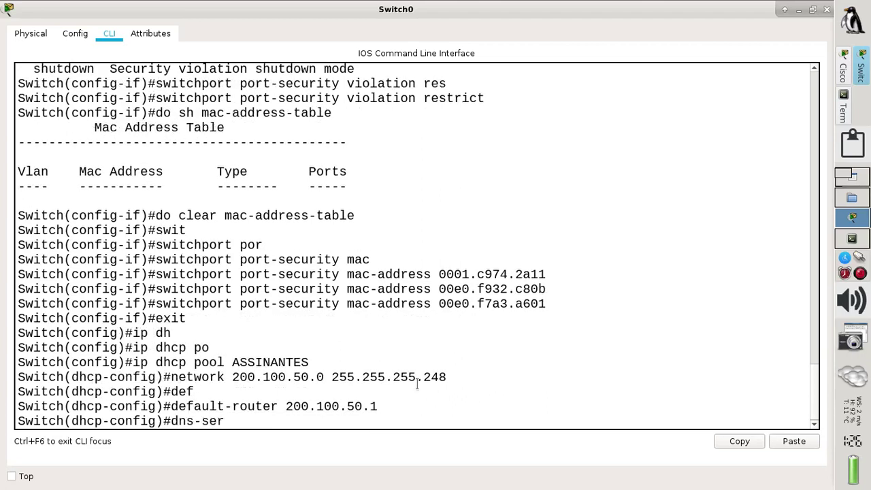
type("ver 200.100.50.")
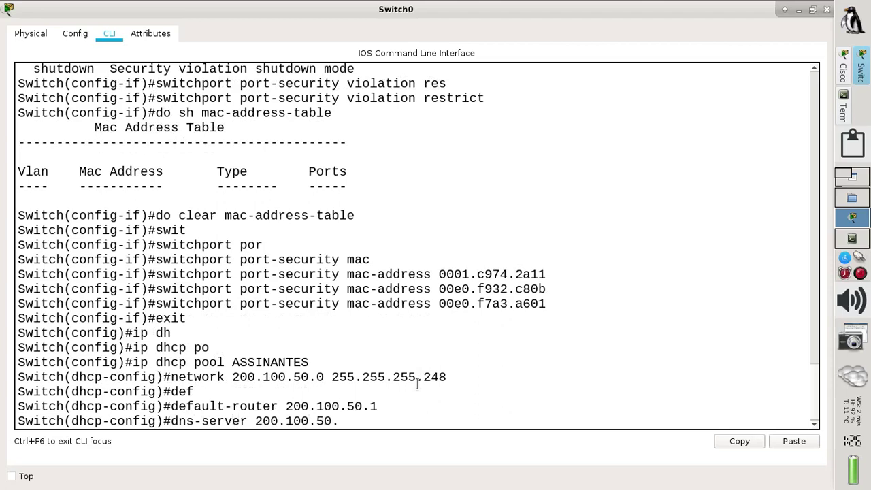
type("1")
key("Return")
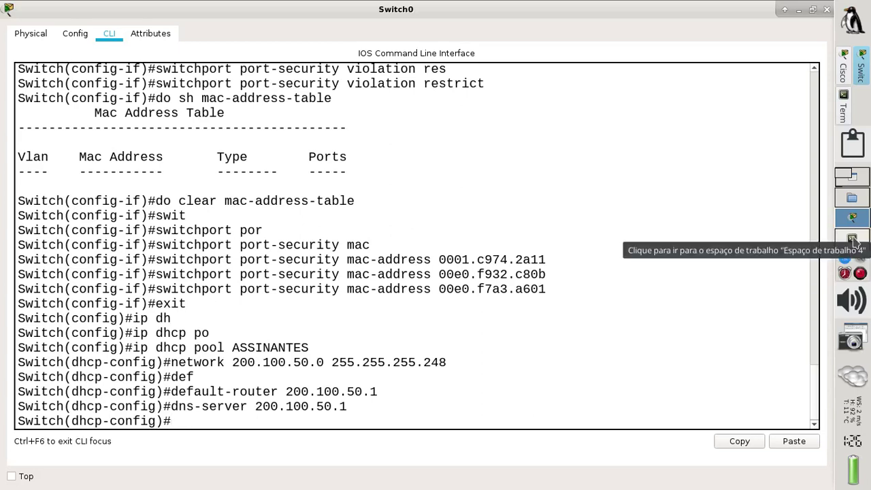
- Check the tutorial's hardware-address reservation commands in Firefox, then return to Switch0's command line in Packet Tracer
left_click(854, 240)
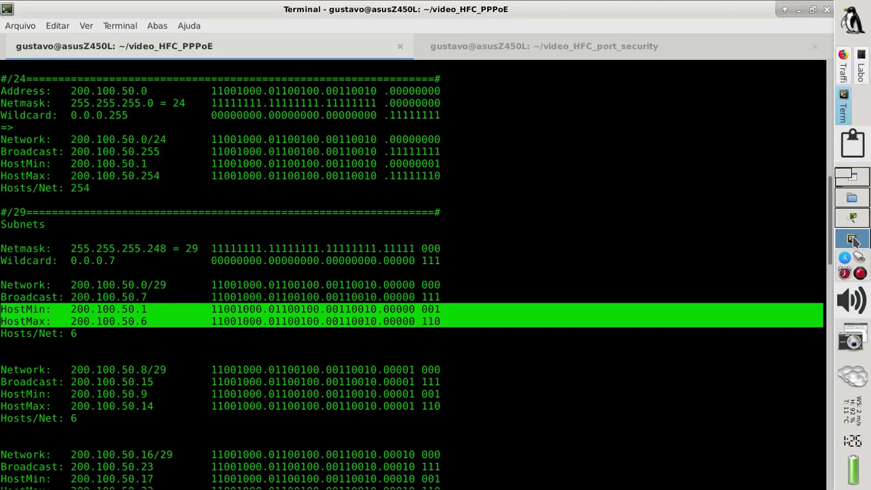
left_click(843, 64)
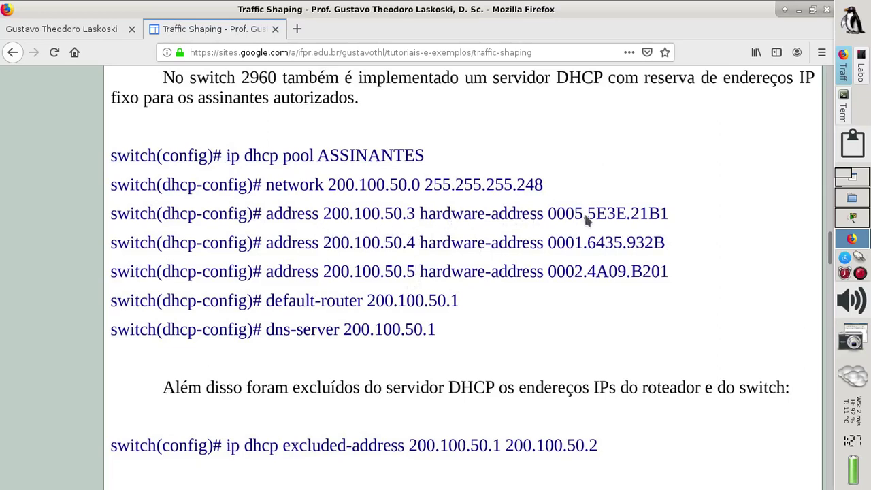
left_click(852, 220)
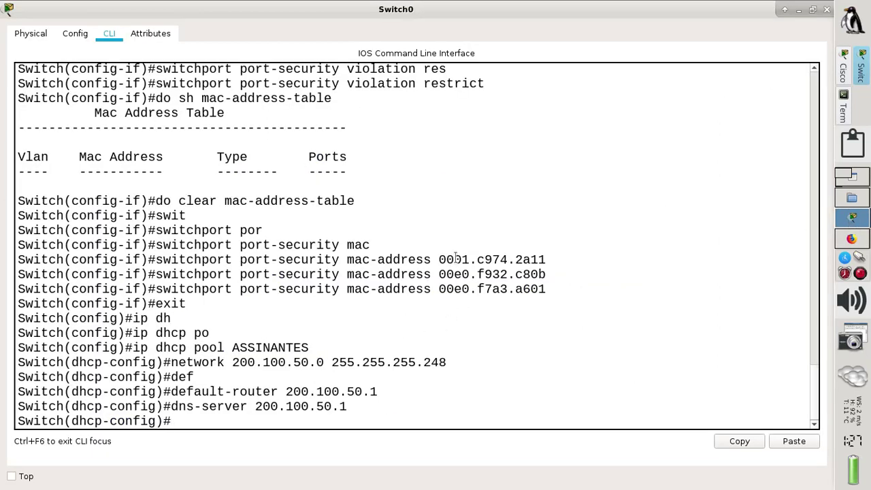
- Begin an address reservation statement for 200.100.50.3 in the ASSINANTES pool
left_click_drag(438, 259, 545, 259)
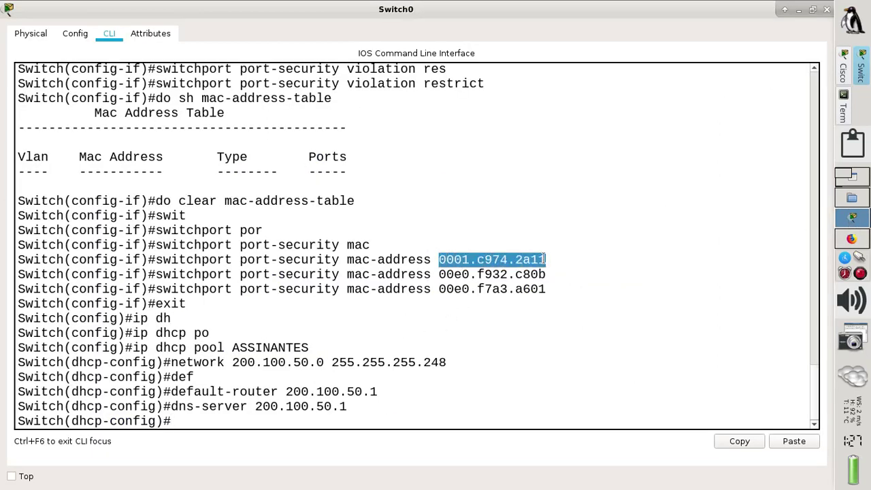
left_click(201, 417)
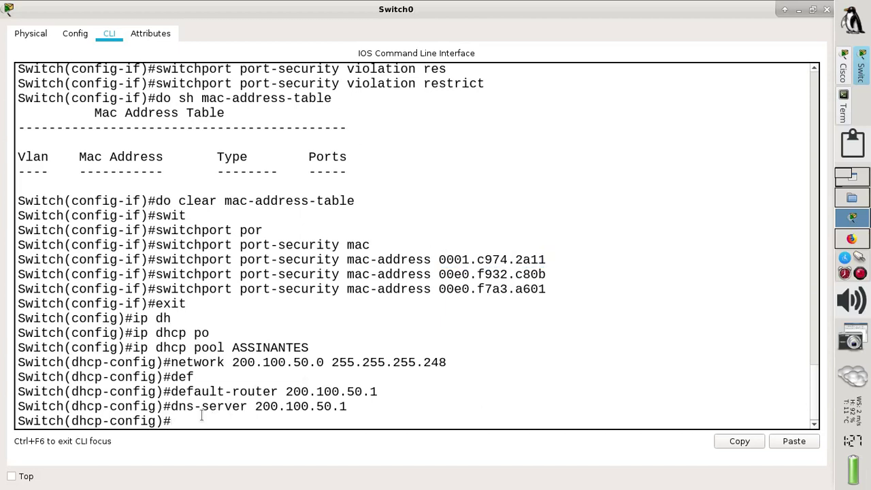
type("add")
key("Tab")
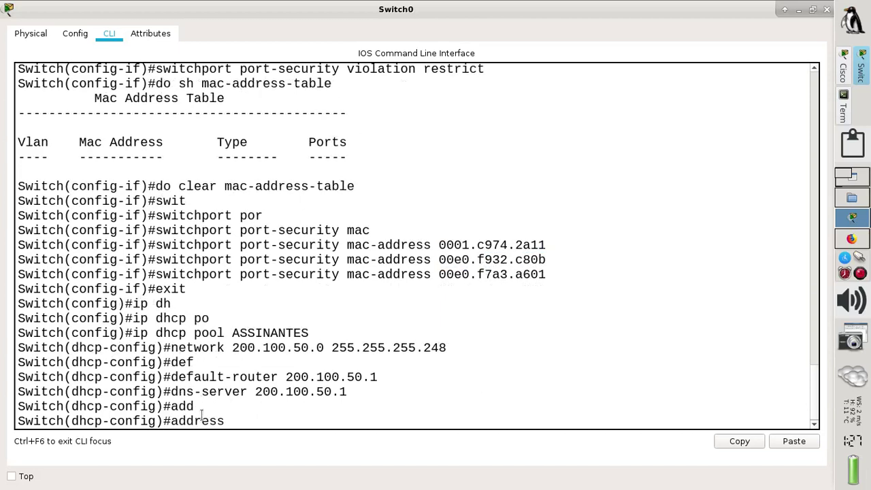
type("200.100.50.3")
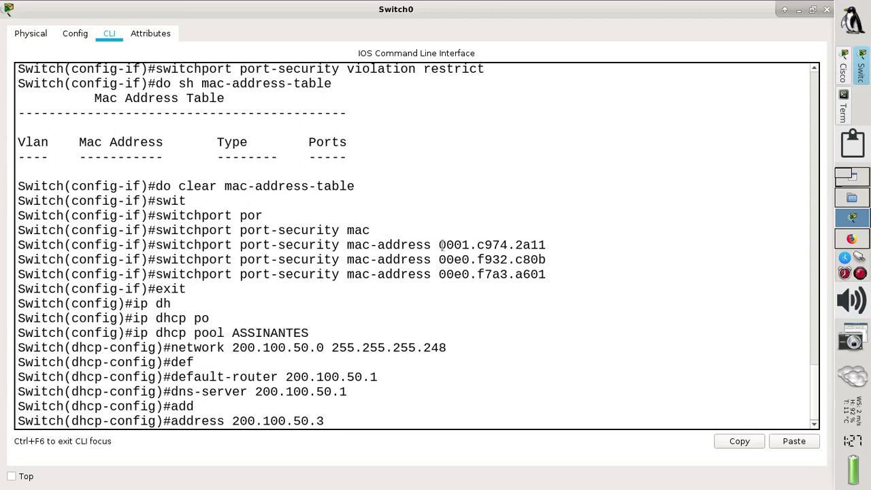
- Complete the 200.100.50.3 reservation with hardware-address 0001.c974.2a11, copied from the first port-security MAC entry
left_click_drag(440, 244, 548, 246)
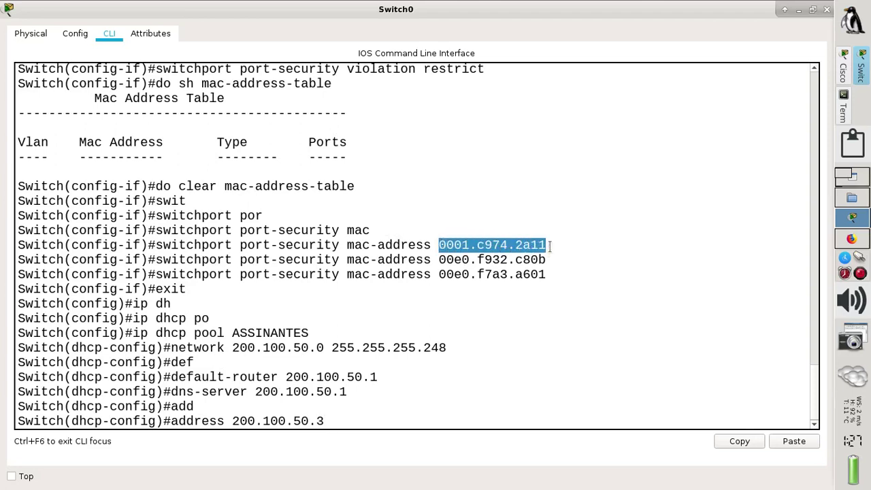
left_click(734, 441)
type("maa")
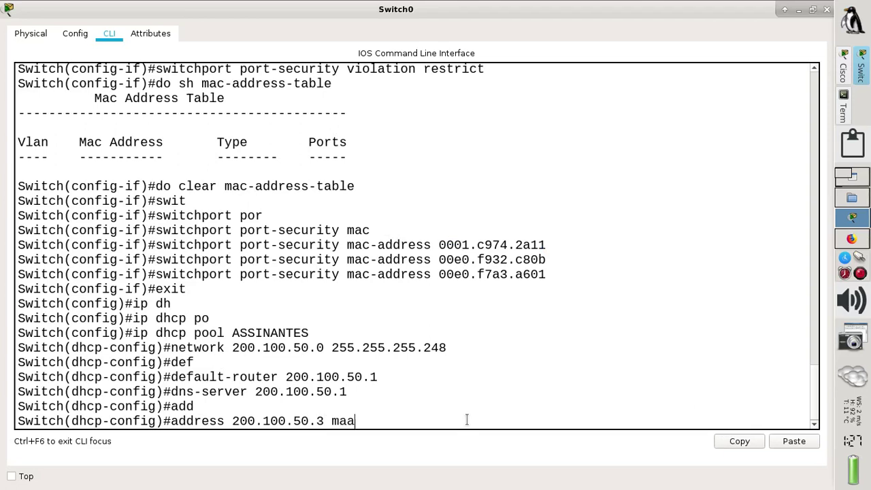
key("BackSpace")
type("c")
key("Tab")
key("BackSpace")
key("BackSpace")
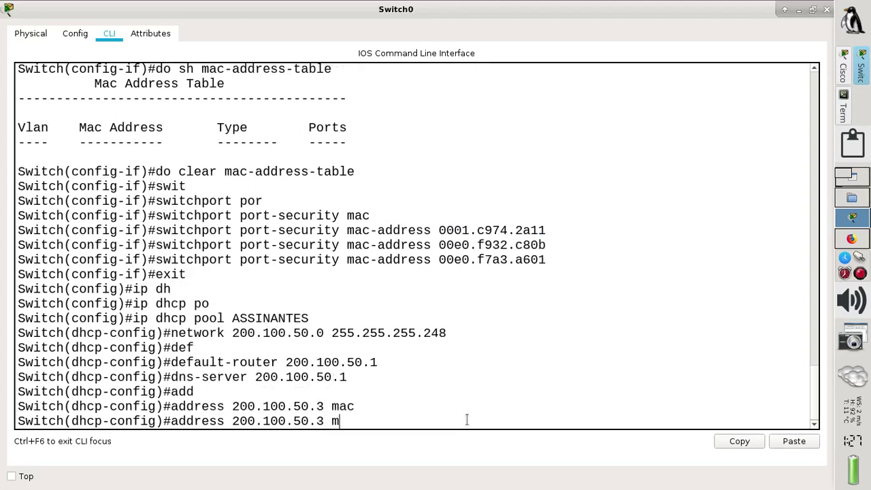
key("BackSpace")
type("hard")
key("Tab")
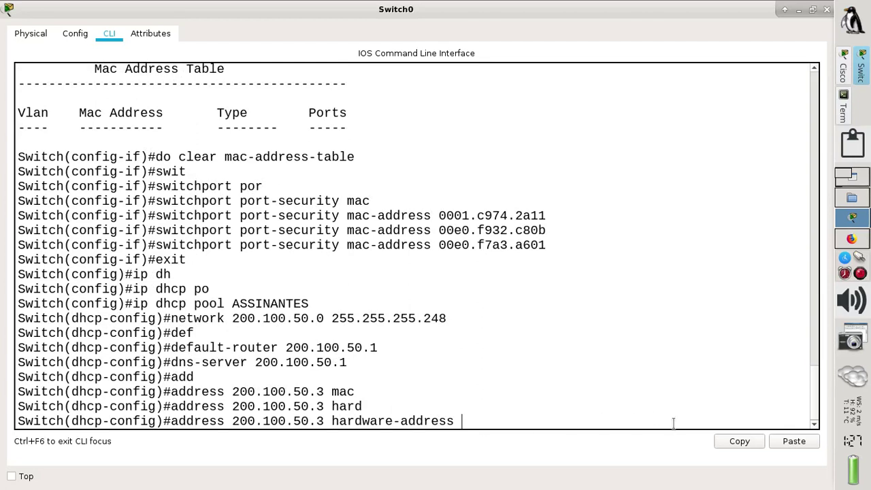
left_click(789, 442)
key("Return")
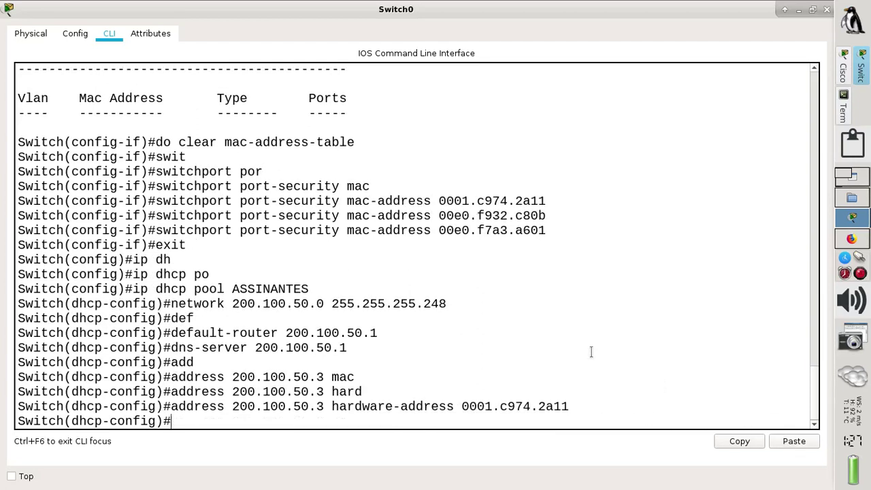
- Reserve 200.100.50.4 in the pool for hardware-address 00e0.f932.c80b, copied from the second port-security MAC entry
type("add")
key("Tab")
type("200.10")
key("BackSpace")
type(".")
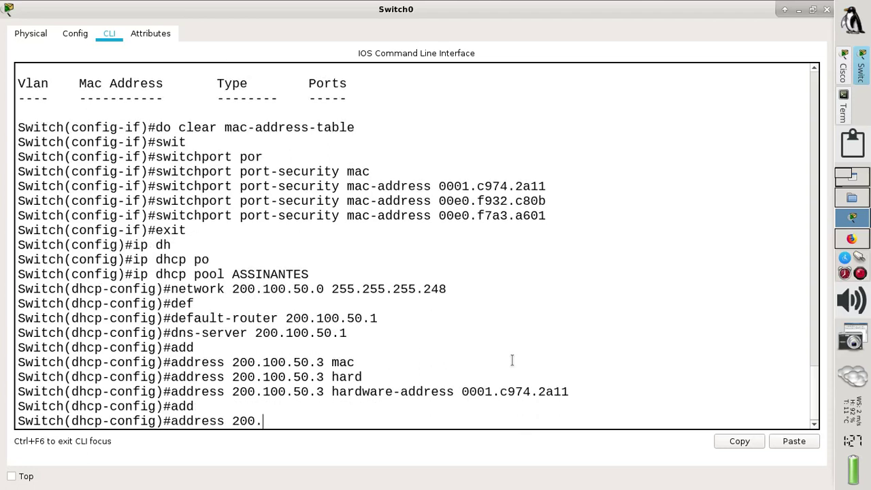
type("100.50.4 ha")
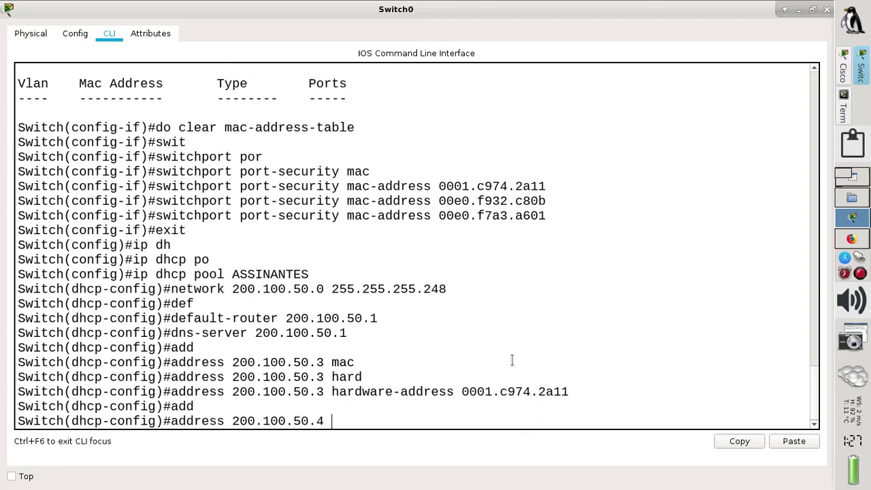
key("Tab")
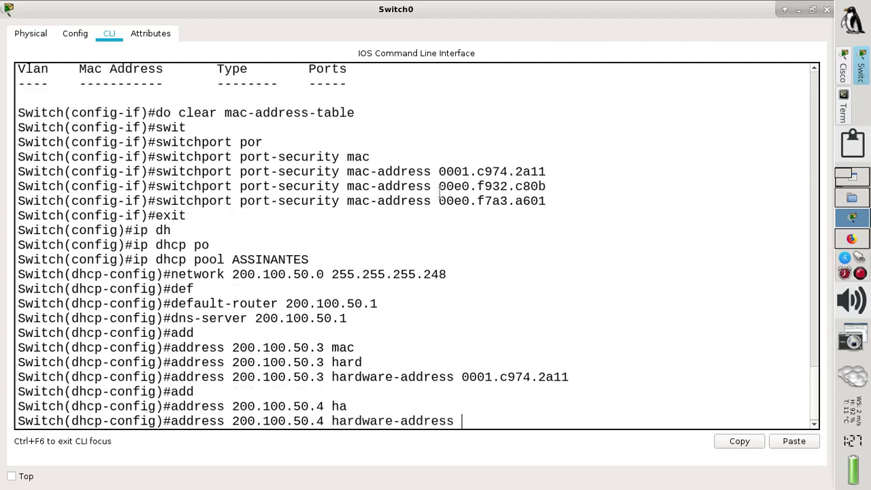
left_click_drag(438, 186, 550, 188)
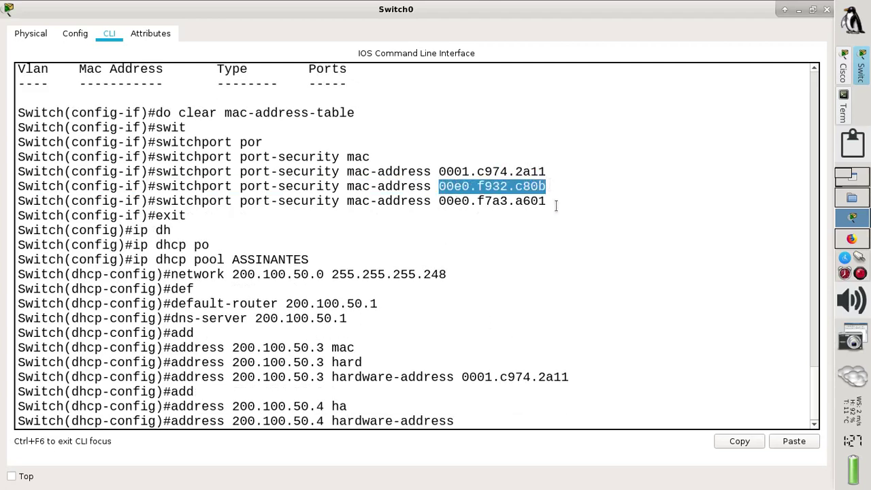
left_click(604, 423)
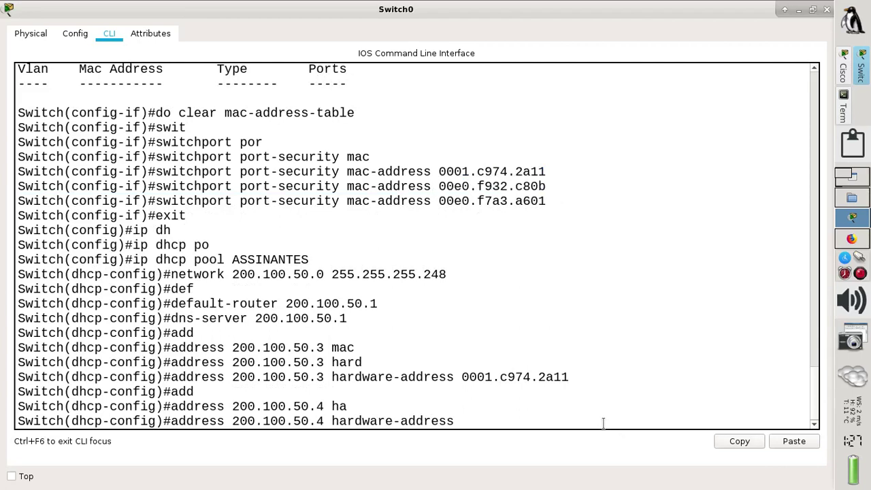
left_click(781, 441)
key("Return")
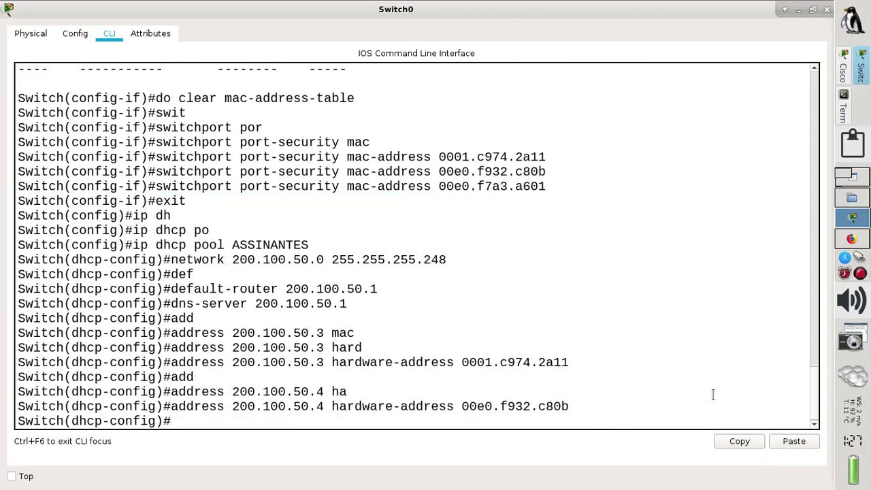
- Reserve 200.100.50.5 in the pool for hardware-address 00e0.f7a3.a601, copied from the third port-security MAC entry
type("ad")
key("Tab")
type("200.")
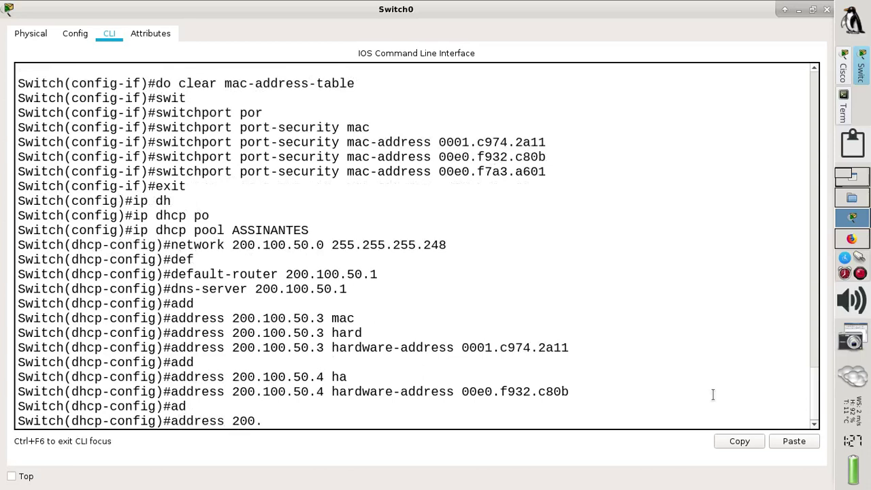
type("100.50.5 har")
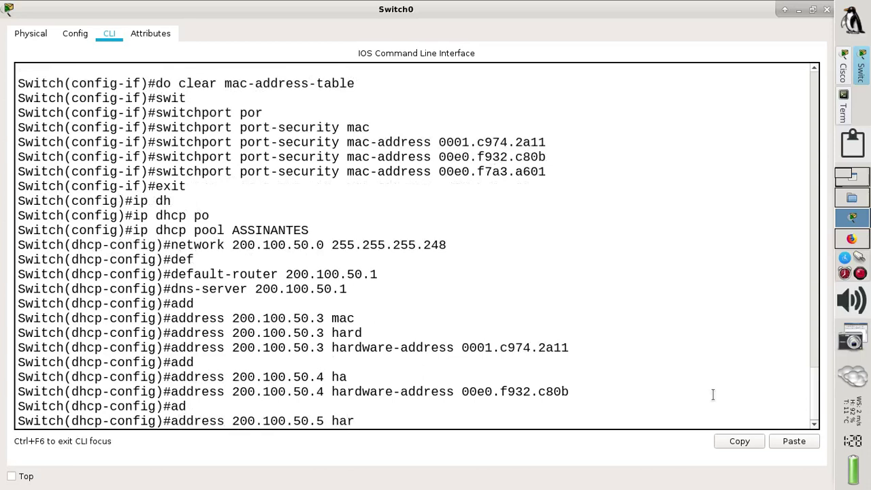
key("Tab")
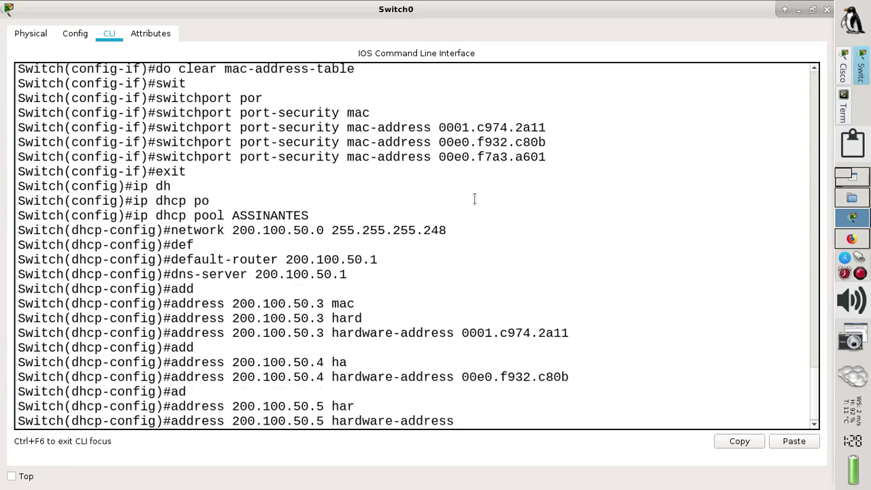
left_click_drag(437, 157, 553, 157)
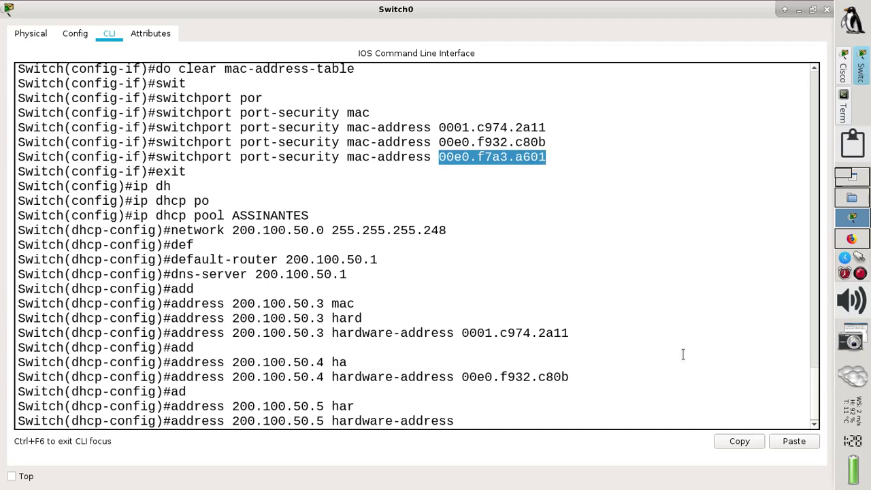
left_click(591, 424)
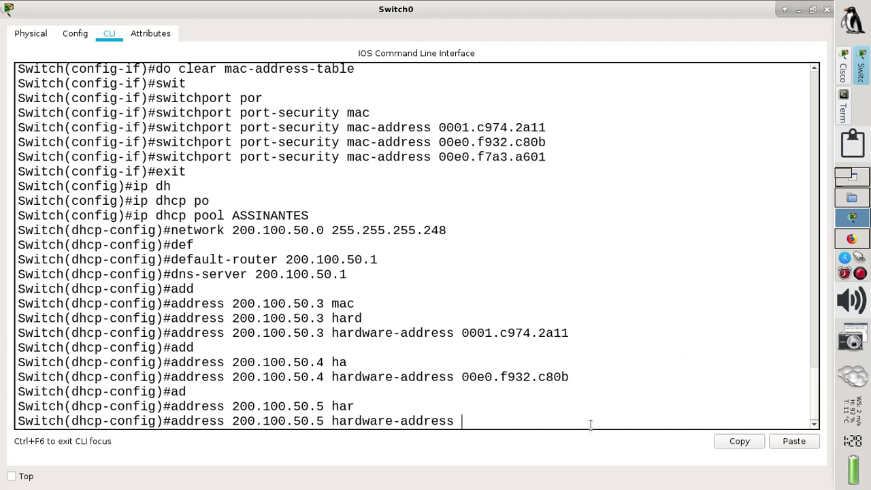
left_click(794, 441)
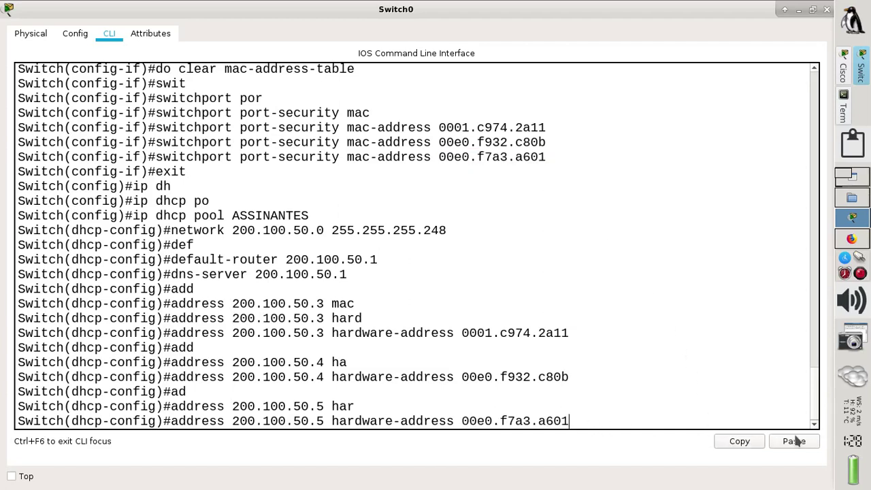
key("Return")
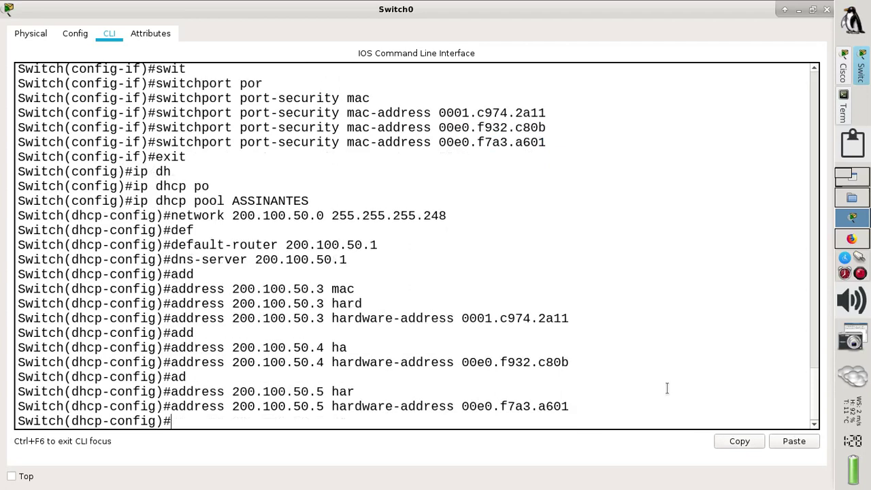
- Leave DHCP configuration mode on Switch0 and save the running configuration with wr
type("end")
key("Return")
key("Return")
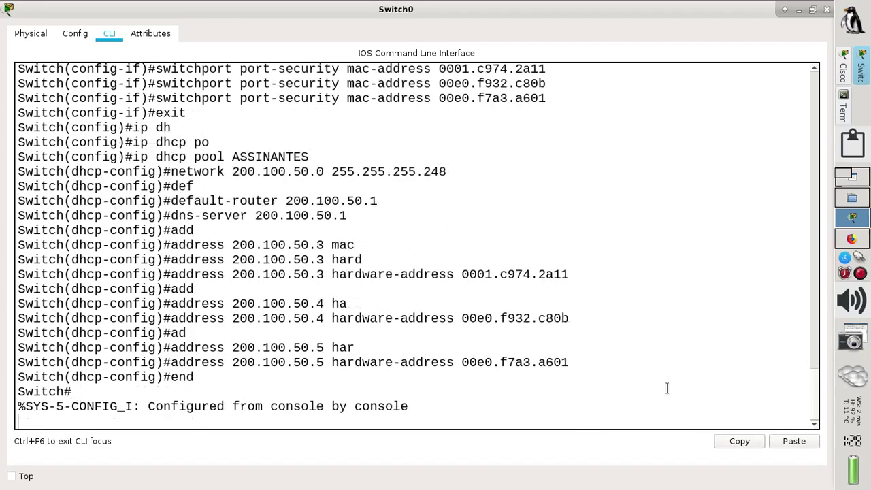
type("witch#wr")
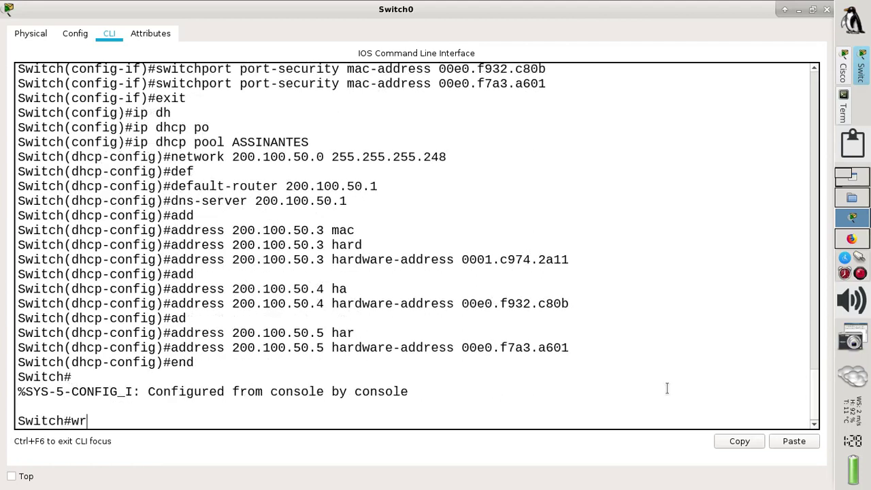
key("Return")
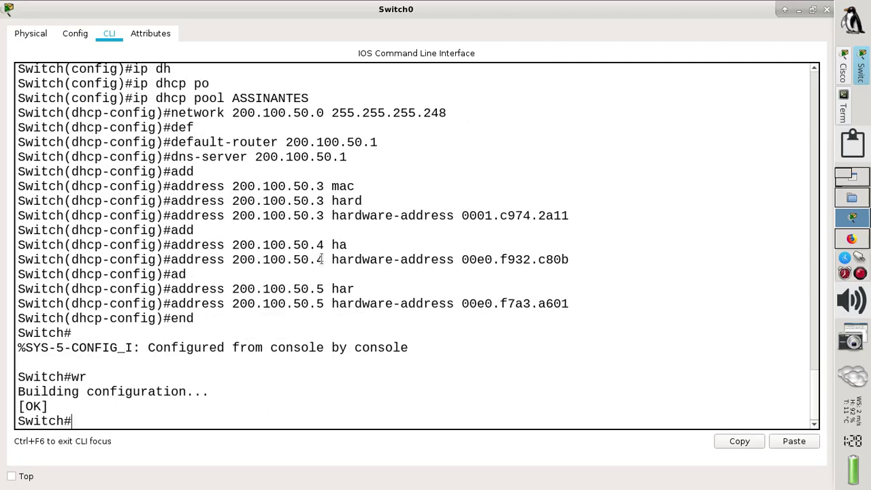
- Consult the DHCP address exclusion command in the Firefox tutorial and start an ip dhcp command in Switch0's global configuration mode
left_click(851, 239)
scroll(572, 297, "down", 2)
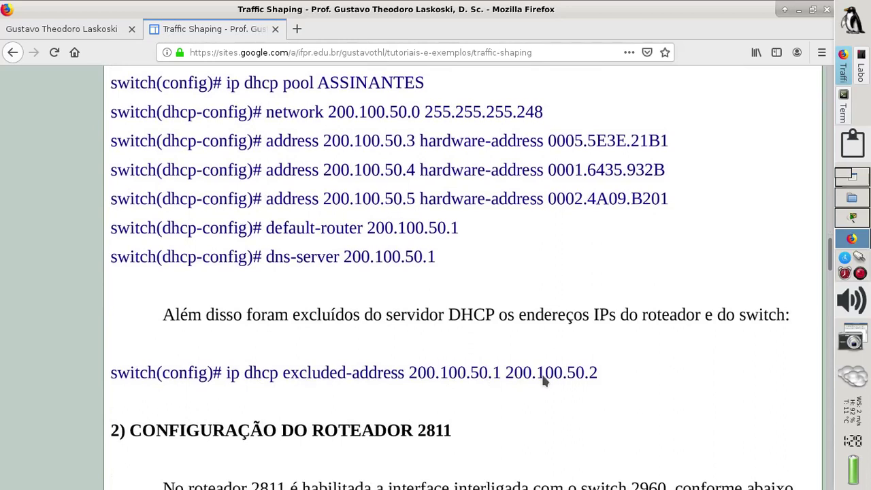
left_click(851, 221)
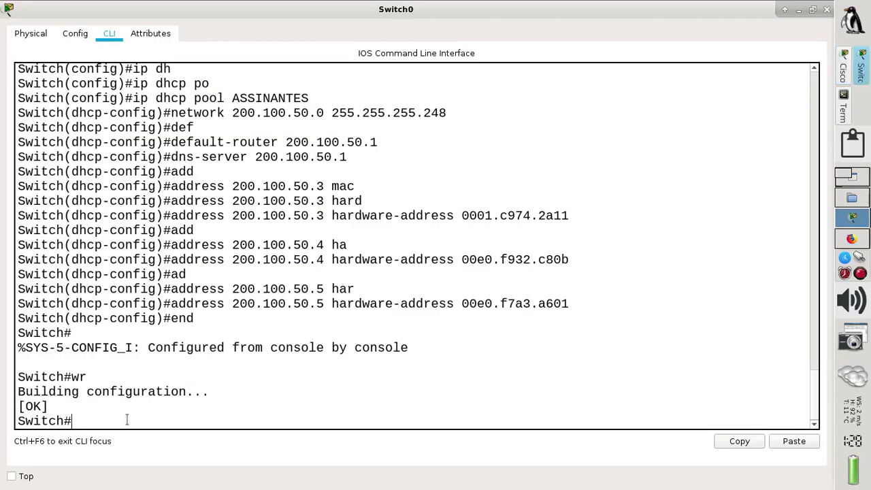
type("conf t")
key("Return")
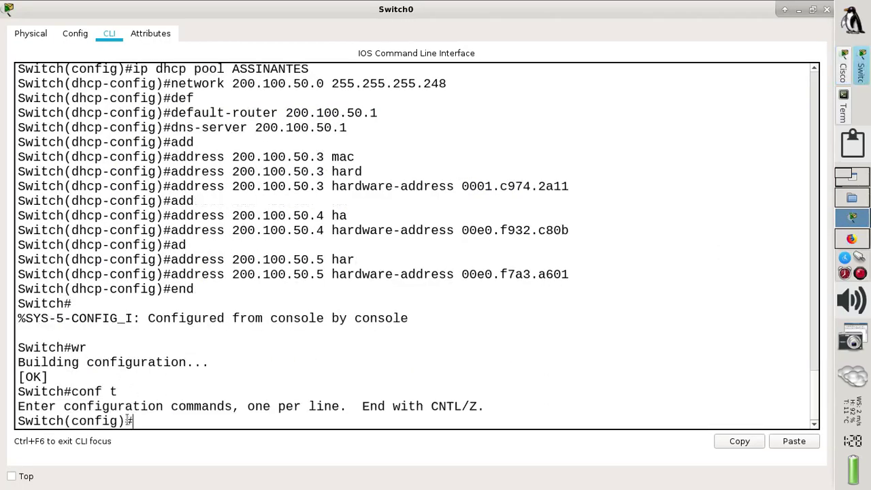
type("ip dh")
key("Tab")
type("poo")
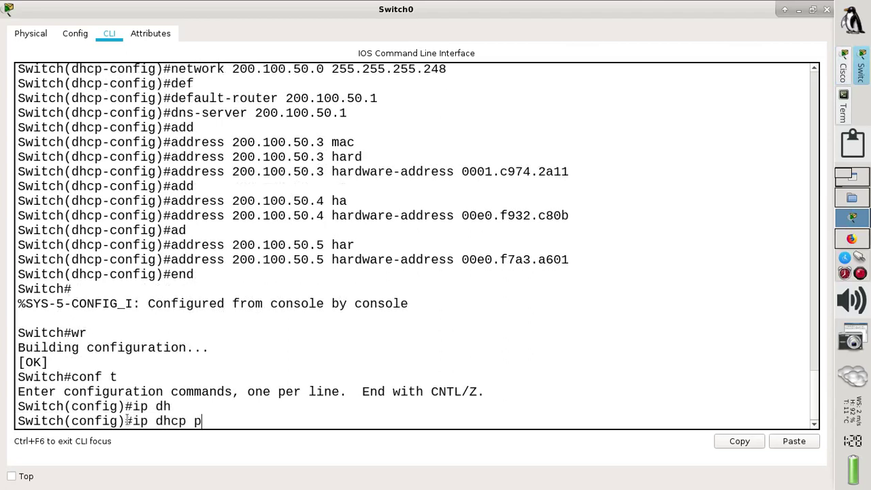
key("Tab")
type("ex")
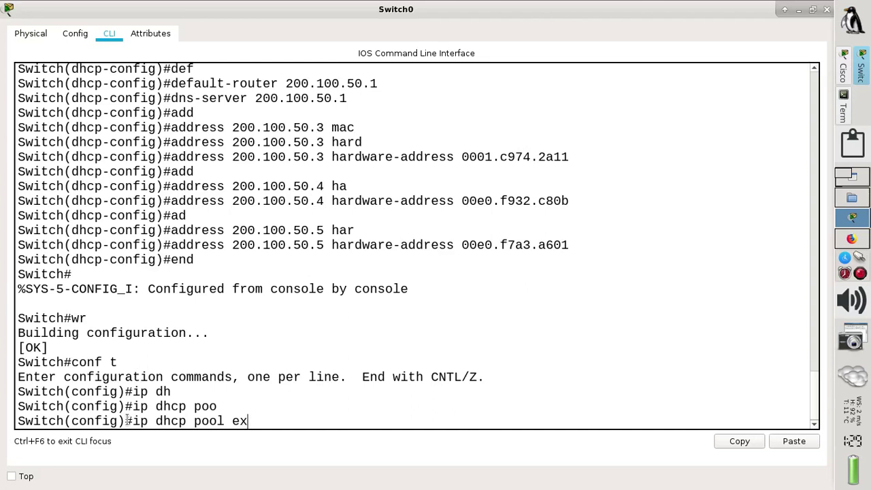
key("Tab")
key("BackSpace")
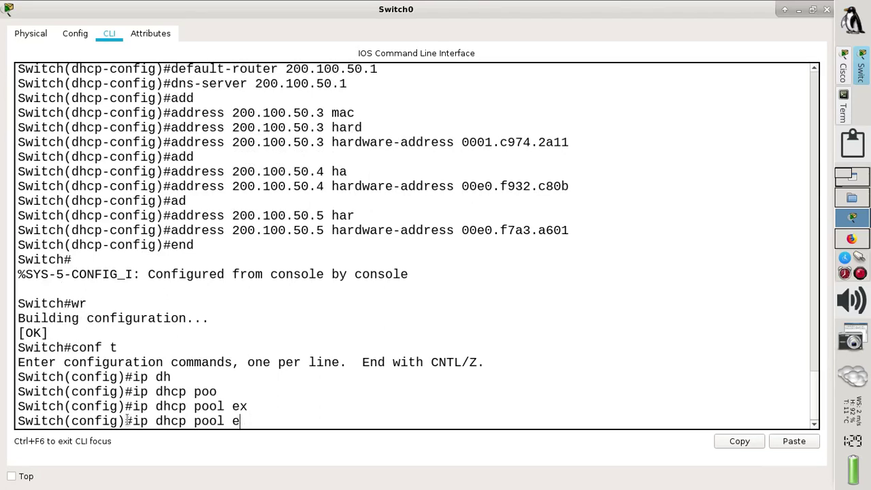
key("BackSpace")
key("BackSpace")
key("BackSpace")
key("BackSpace")
key("BackSpace")
key("BackSpace")
- Exclude the address range 200.100.50.1 to 200.100.50.2 from DHCP assignment using excluded-address
type("ex")
key("Tab")
type("2")
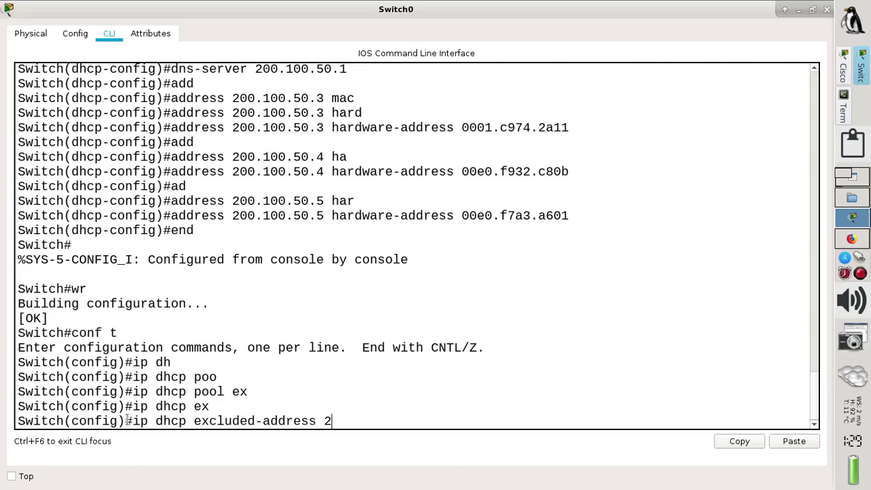
type("00.100.50.1")
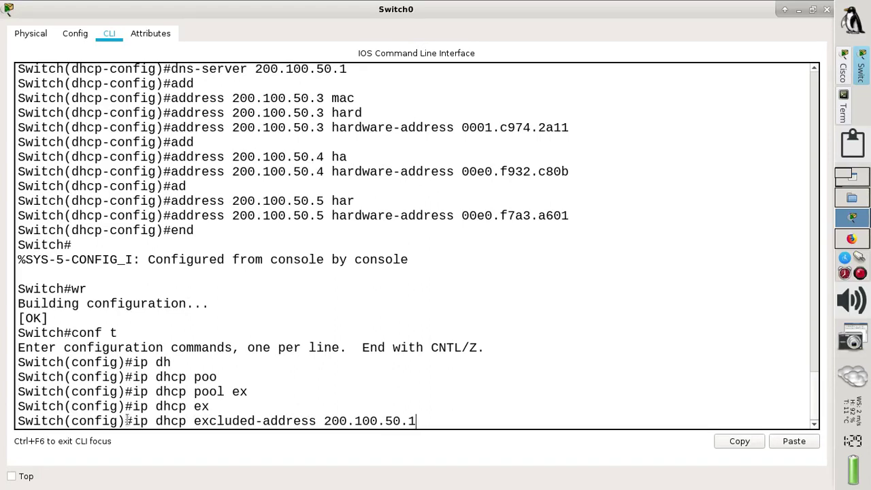
type(" 200.100.50.2")
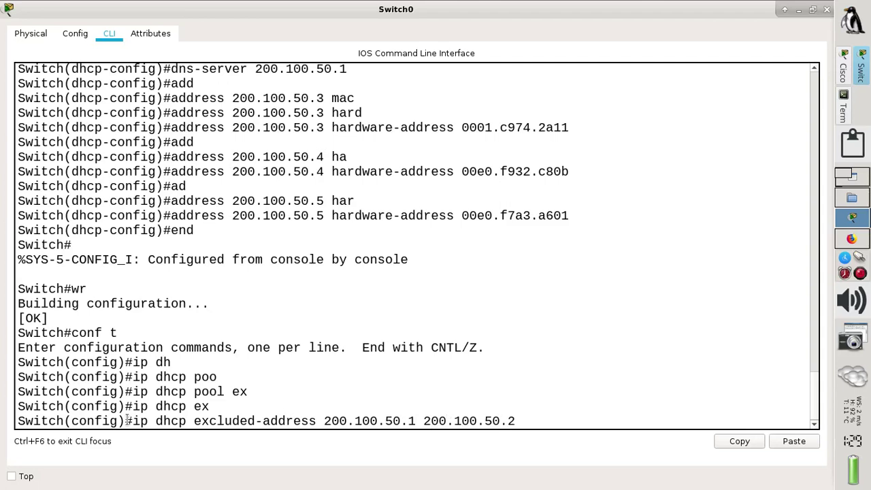
key("Return")
- Exit global configuration mode on Switch0 and save the configuration containing the DHCP exclusion
type("end")
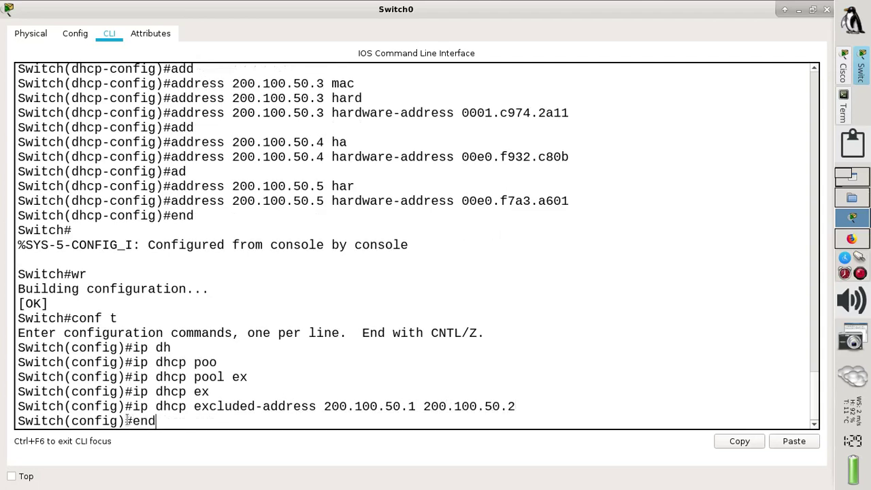
key("Return")
type("wr")
key("Return")
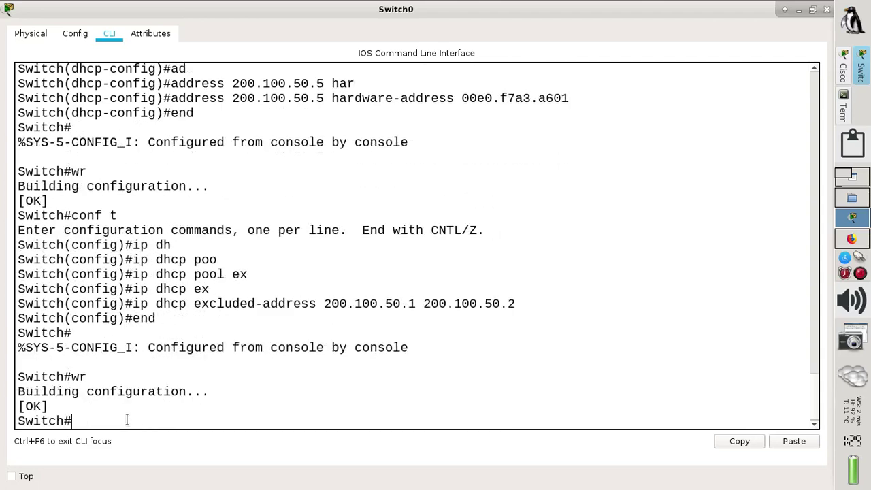
- Switch to the Firefox tutorial and read the 2811 router section's interface configuration commands
left_click(866, 239)
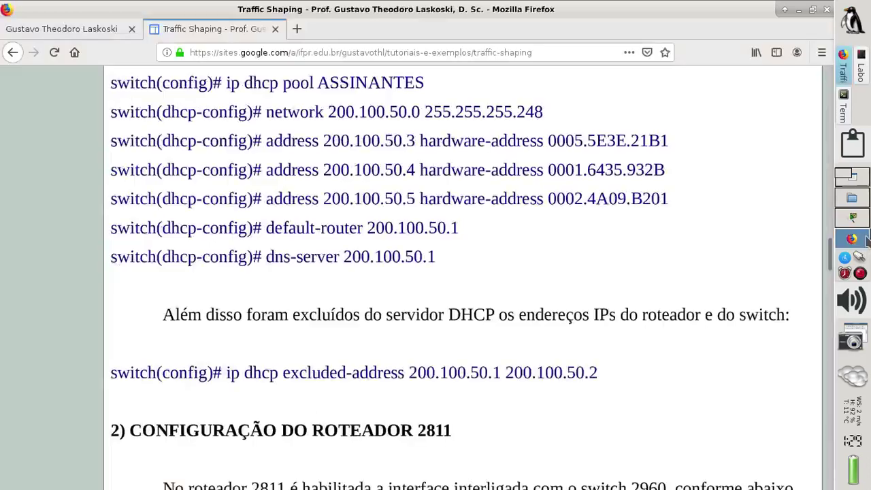
scroll(469, 292, "down", 5)
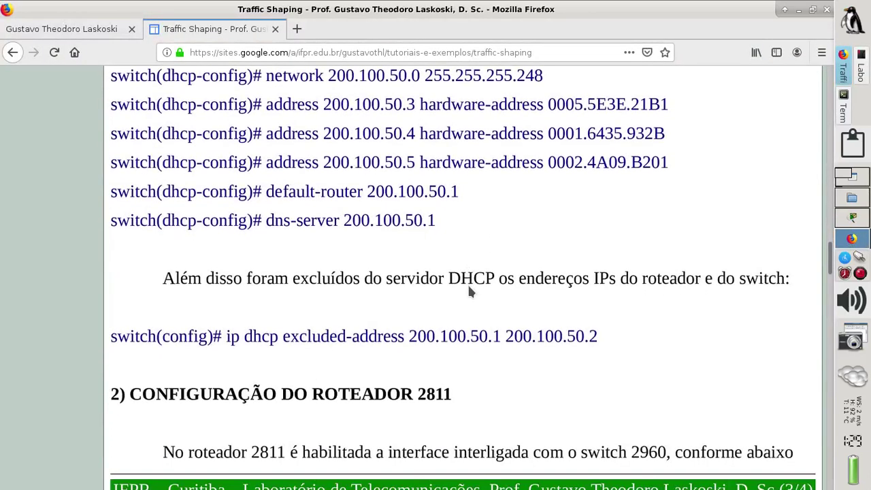
scroll(469, 292, "down", 1)
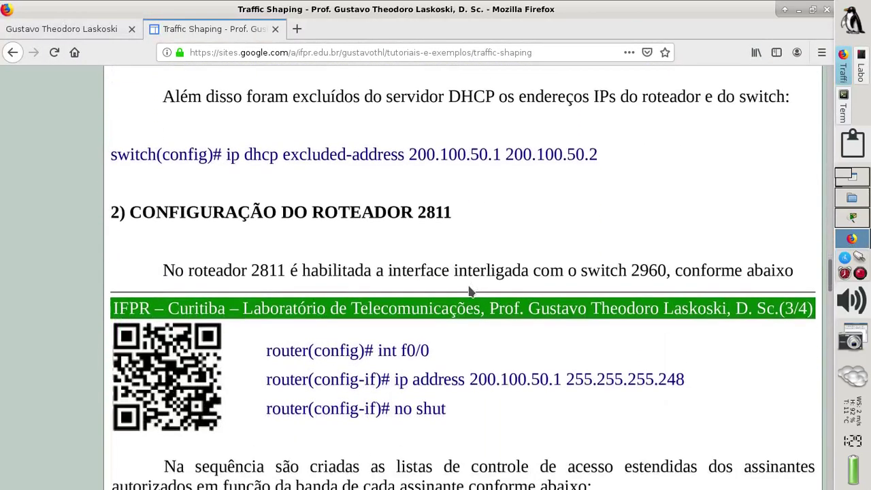
scroll(469, 292, "down", 2)
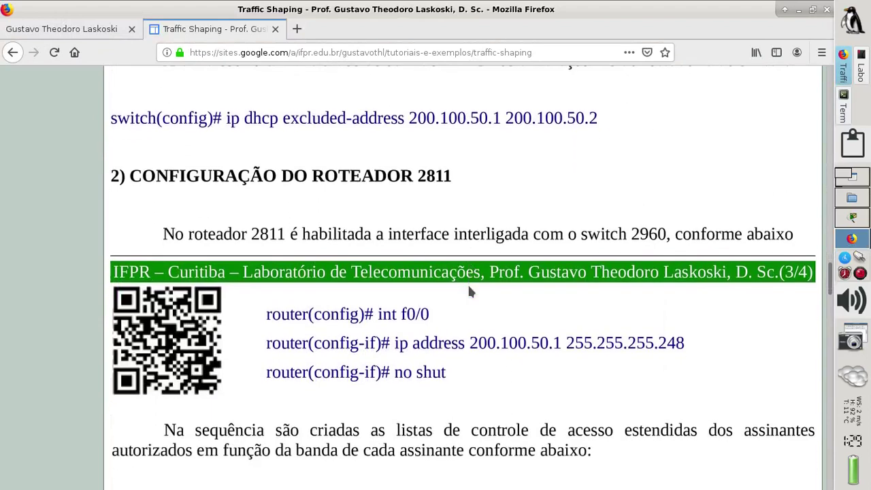
scroll(469, 292, "down", 1)
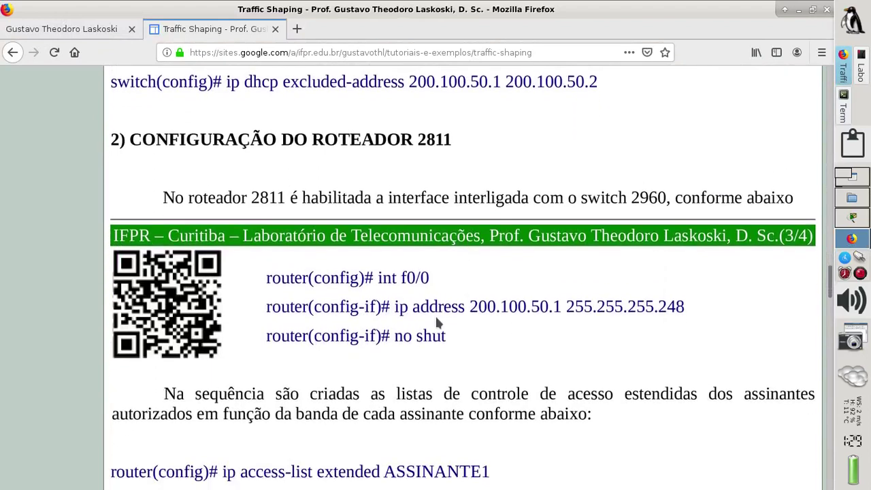
scroll(495, 320, "up", 1)
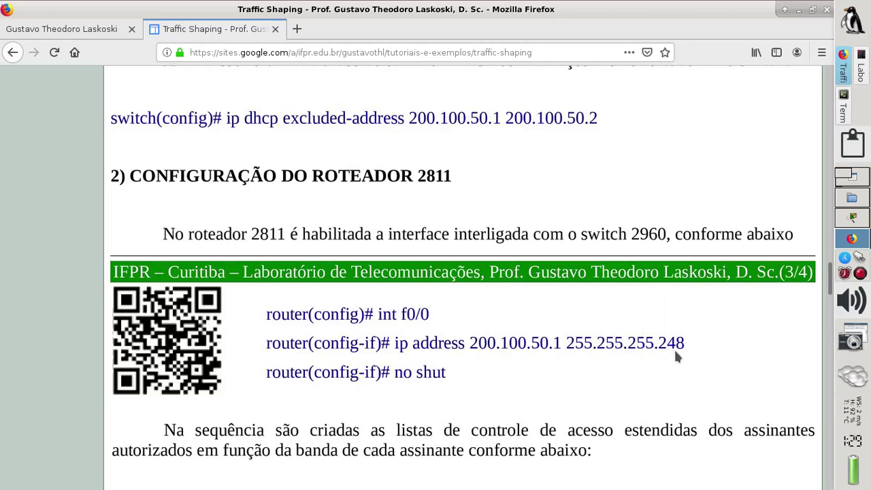
- Return to Packet Tracer, close the Switch0 window and open Router0's command line in a maximized window
left_click(855, 221)
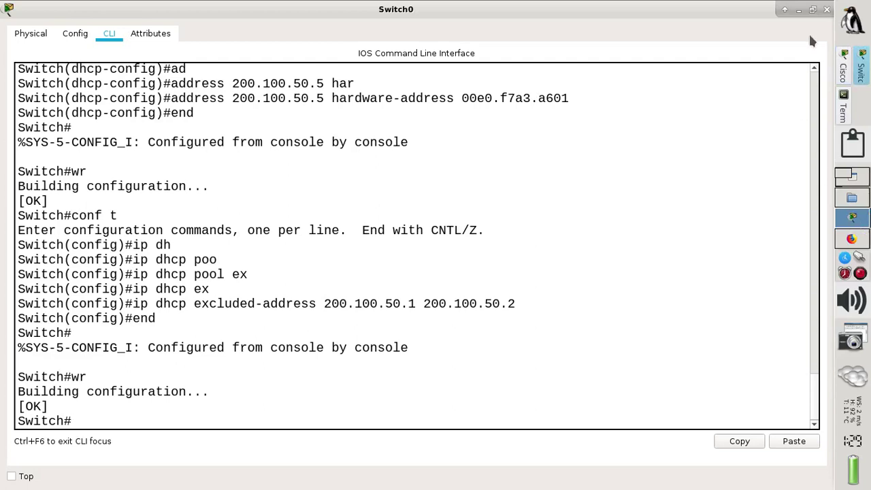
left_click(827, 14)
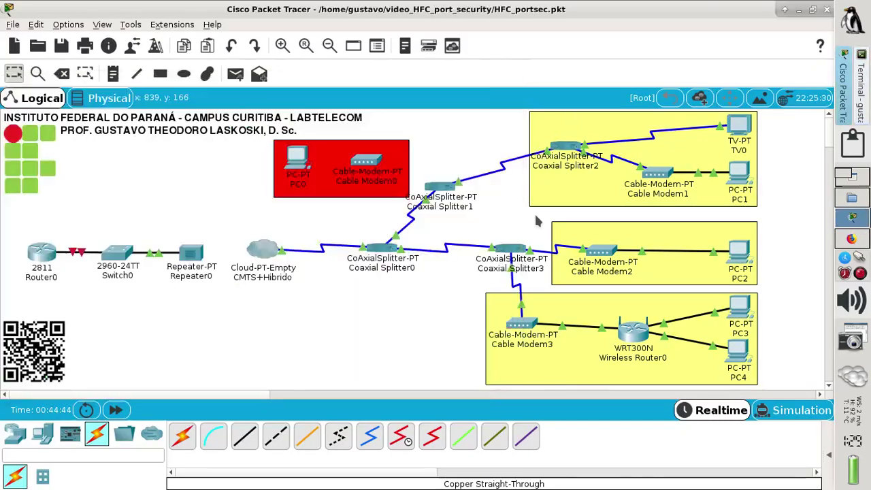
left_click(538, 216)
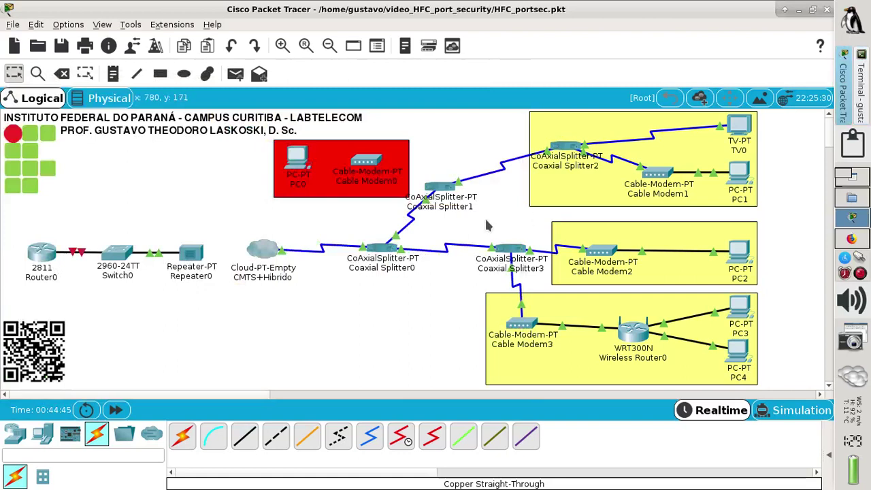
left_click(43, 251)
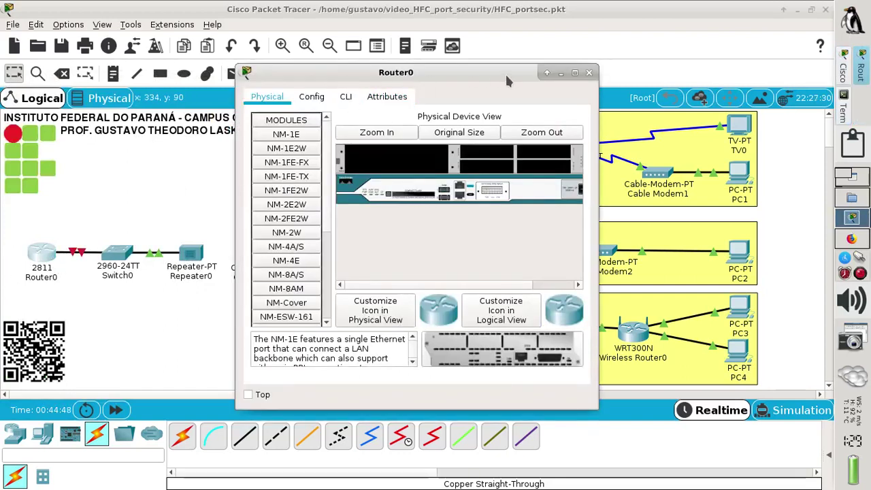
left_click(347, 96)
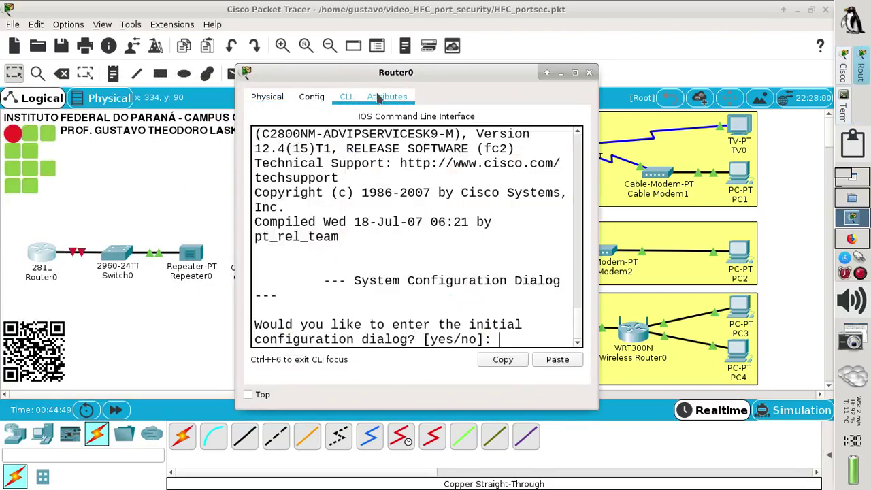
left_click(575, 73)
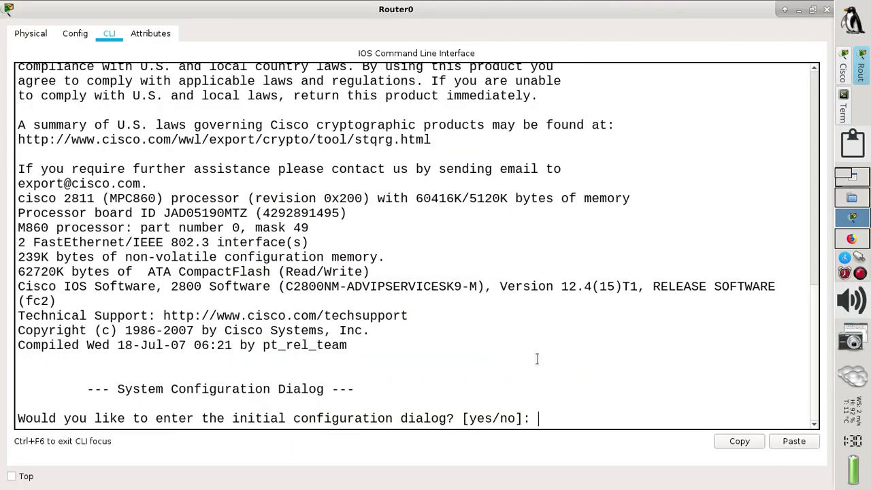
- Decline Router0's initial configuration dialog and enter global configuration mode through privileged mode
type("no")
key("Return")
key("Return")
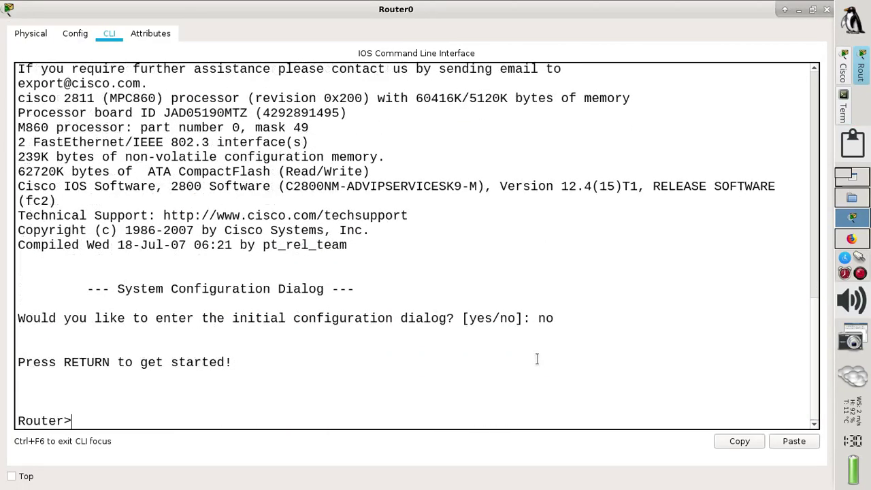
type("en")
key("Return")
type("co")
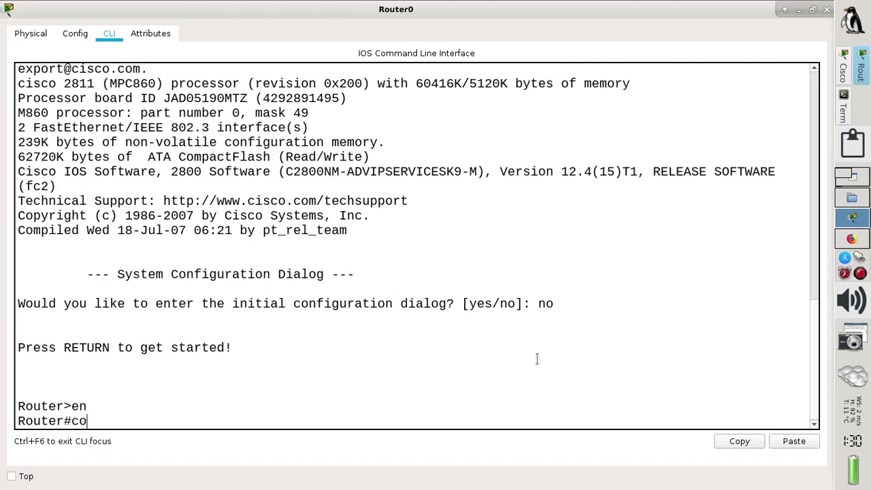
type("nf t")
key("Return")
- Assign IP address 200.100.50.1 with mask 255.255.255.248 to Router0's interface f0/0
type("in")
key("Tab")
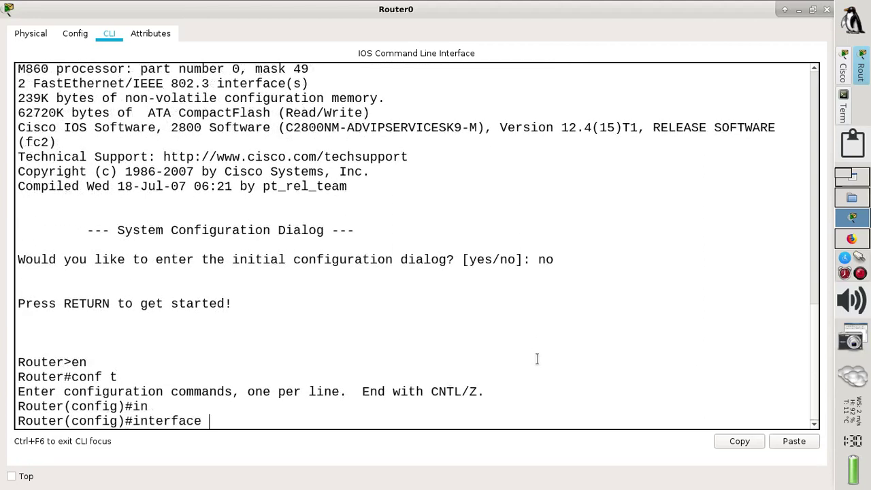
type("f0/0")
key("Return")
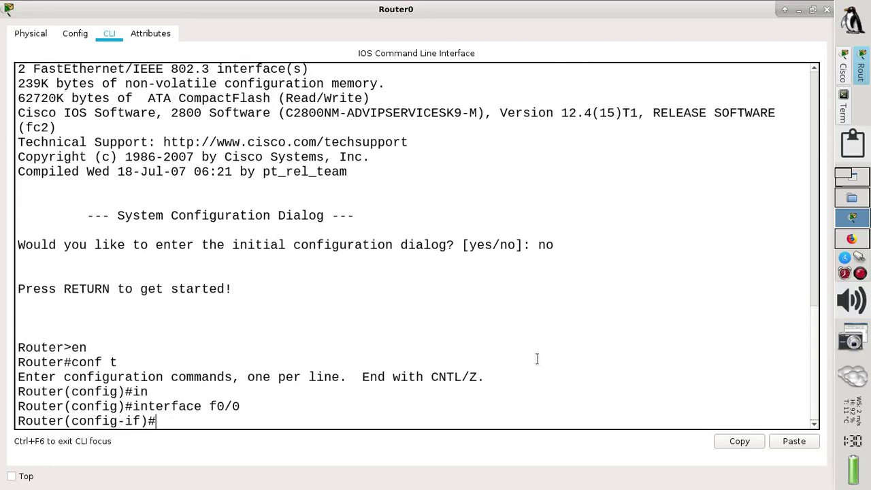
type("ip add 200.100.50.1")
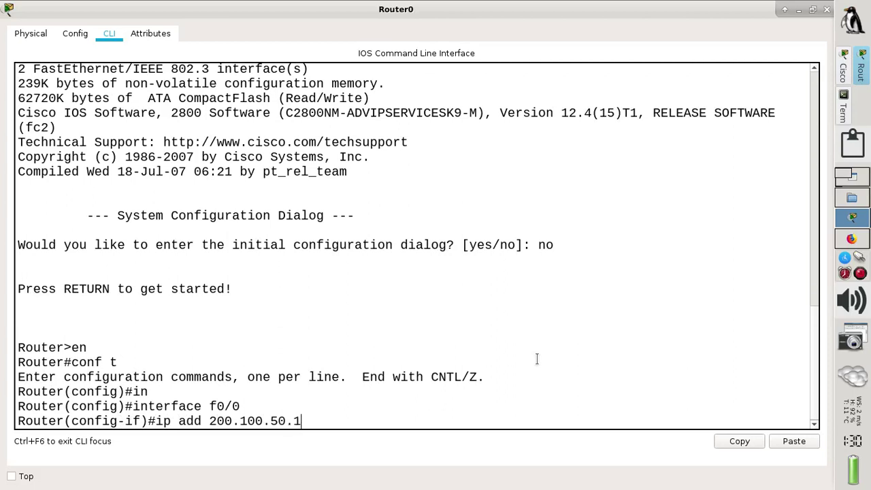
type(" 255.255.255.2")
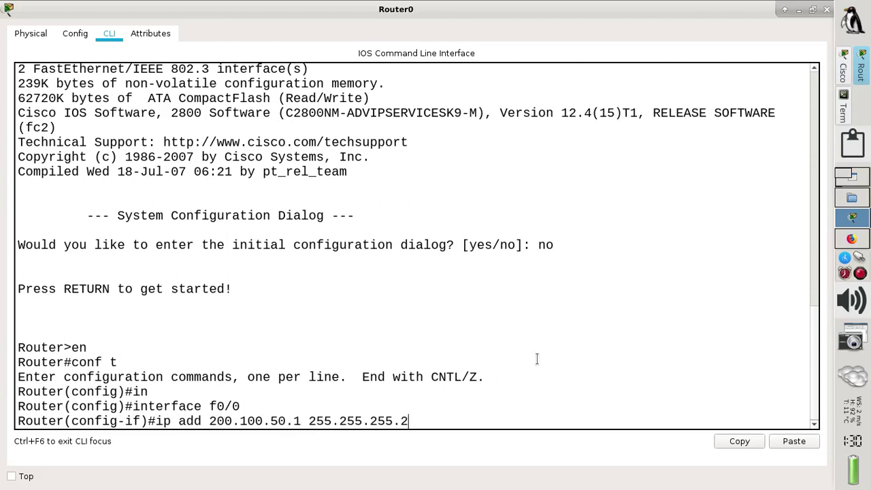
type("48")
key("Return")
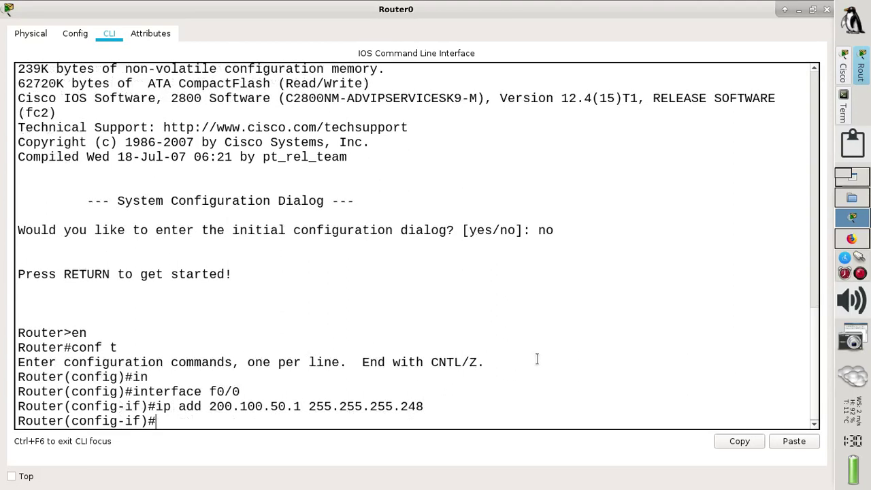
- Enable interface f0/0 with no shut and return to global configuration mode
type("no shut")
key("Return")
key("Return")
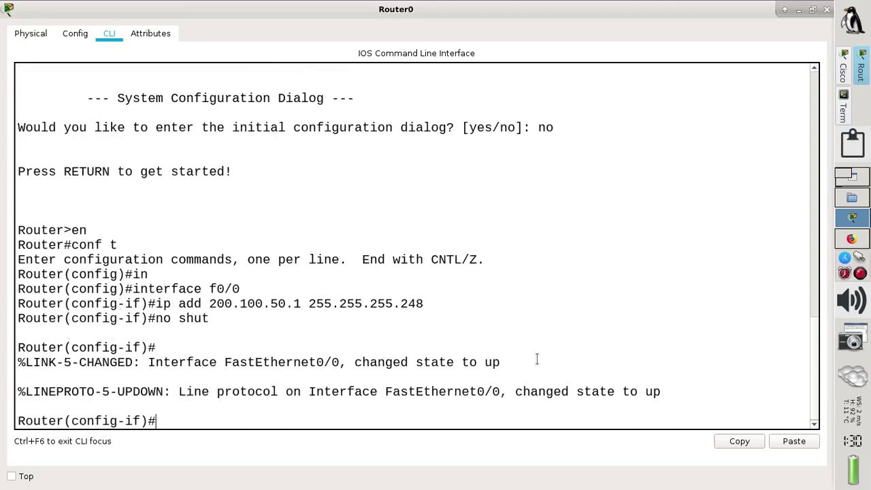
type("exit")
key("Return")
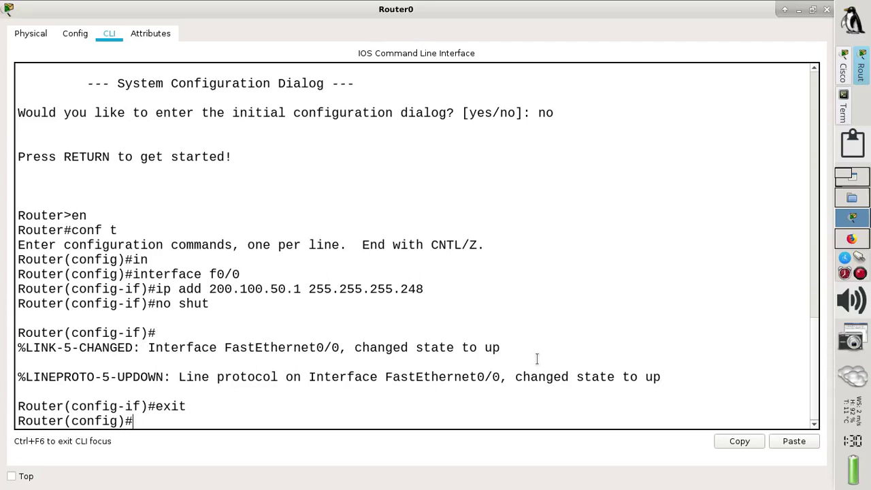
- Create a DHCP pool named ASSINANTES on Router0 and list the commands available in its configuration mode
type("ip dh")
key("Tab")
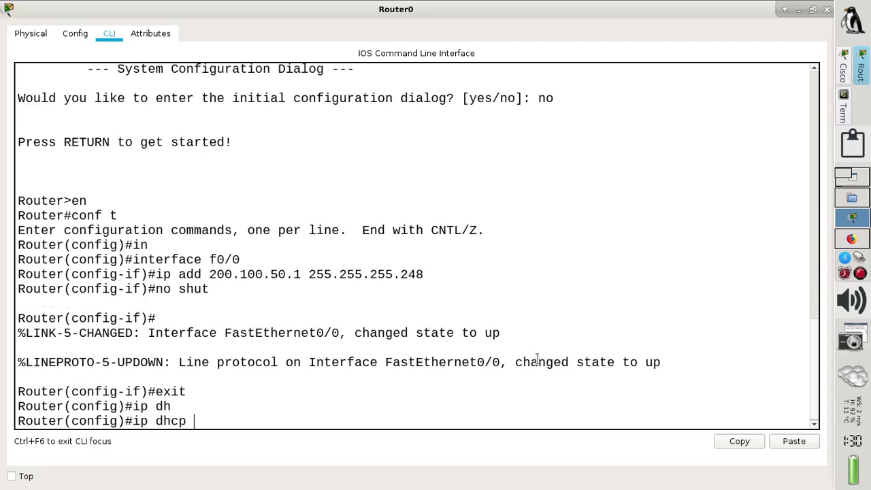
type("pool ASSINANTES")
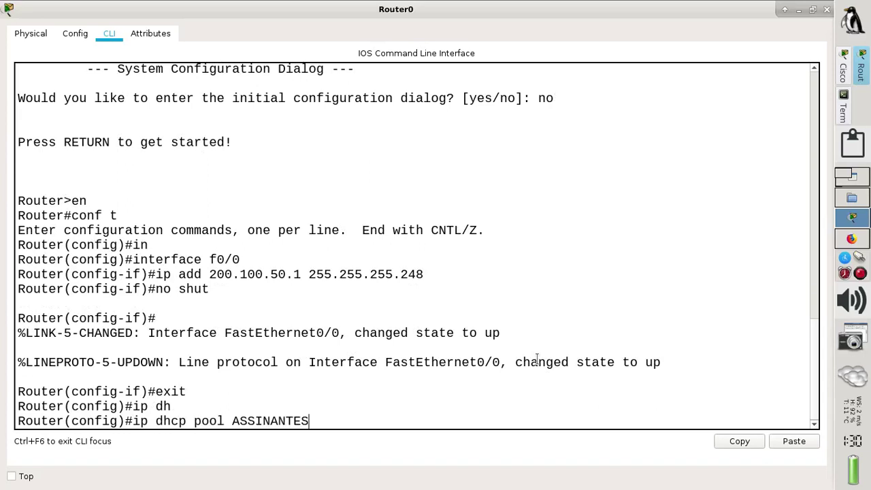
key("Return")
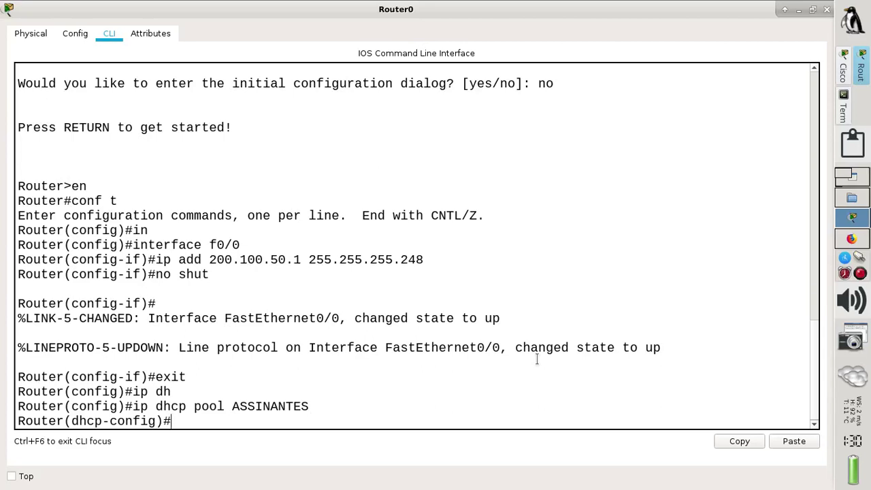
type("?")
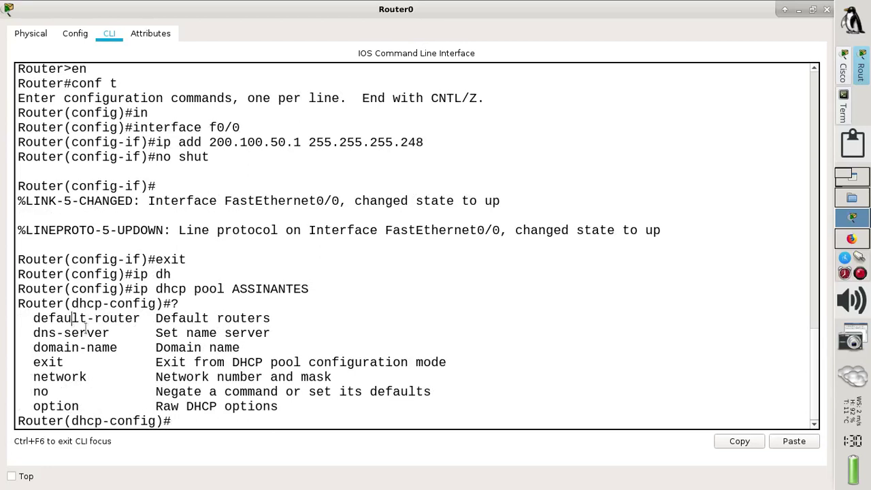
left_click_drag(72, 318, 319, 404)
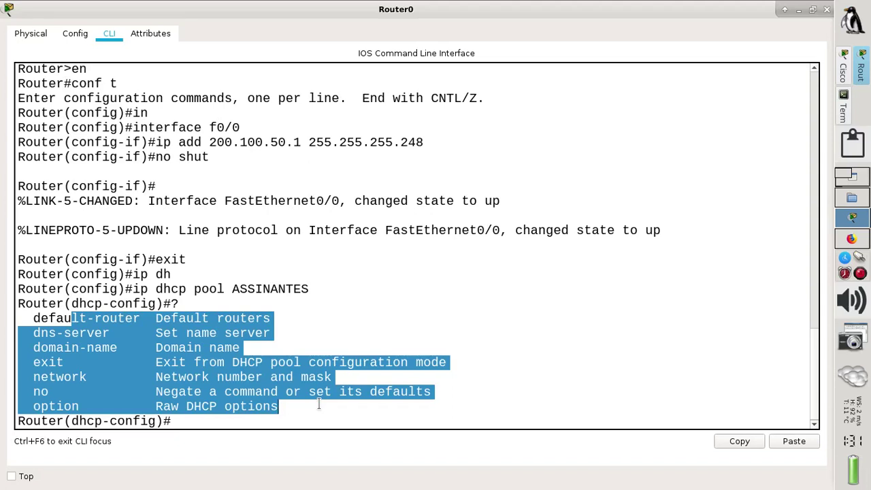
left_click(284, 424)
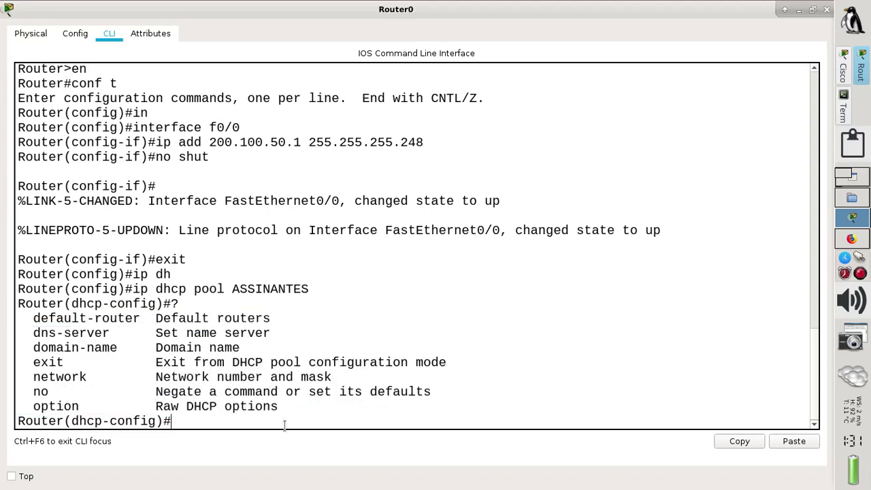
- Try to complete an add command in the DHCP pool configuration, and return to global configuration mode
type("exit")
key("BackSpace")
key("BackSpace")
key("BackSpace")
key("BackSpace")
type("add")
key("Tab")
key("Tab")
key("Tab")
key("Tab")
key("BackSpace")
key("BackSpace")
key("BackSpace")
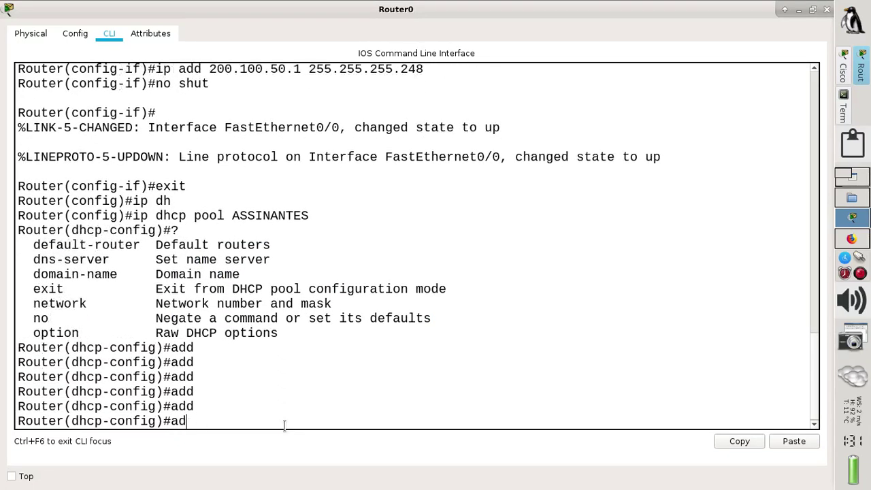
key("Up")
key("Down")
type("exi")
type("t")
key("Return")
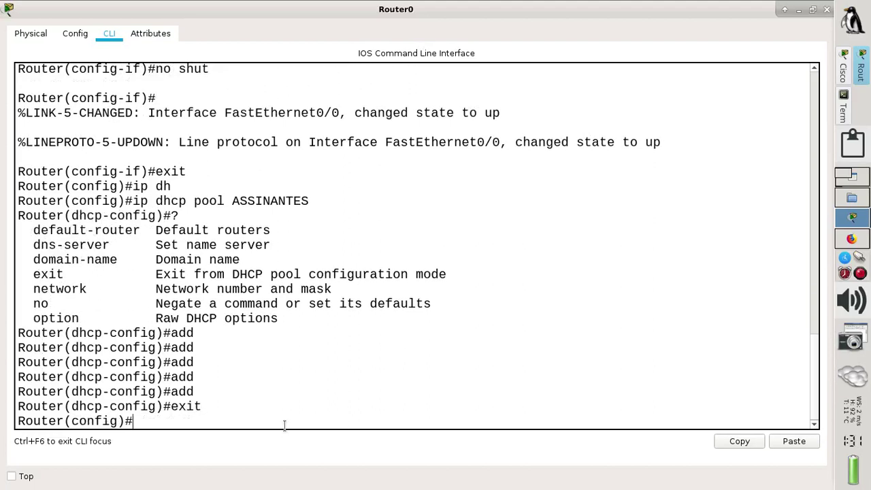
- Remove the DHCP pool ASSINANTES from Router0 with no ip dhcp pool
key("Up")
key("Up")
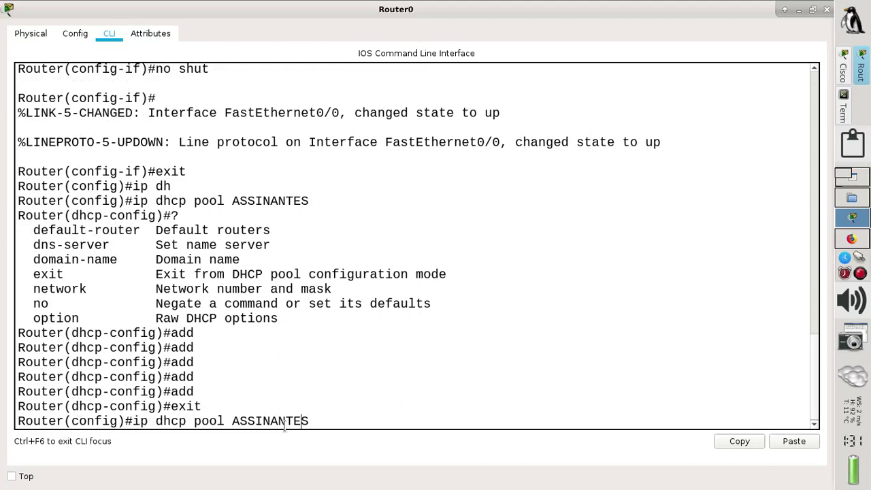
key("Left")
key("Left")
key("Left")
key("Left")
key("Left")
key("Left")
key("Left")
key("Left")
key("Left")
key("Left")
key("Left")
key("Left")
type("no")
key("Return")
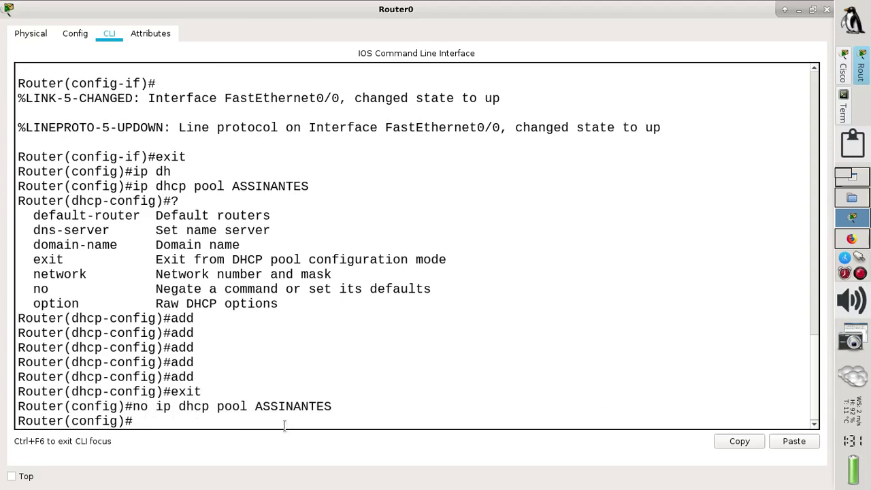
- Leave configuration mode, save Router0's configuration with wr and close the Router0 window
type("end")
key("Return")
key("Return")
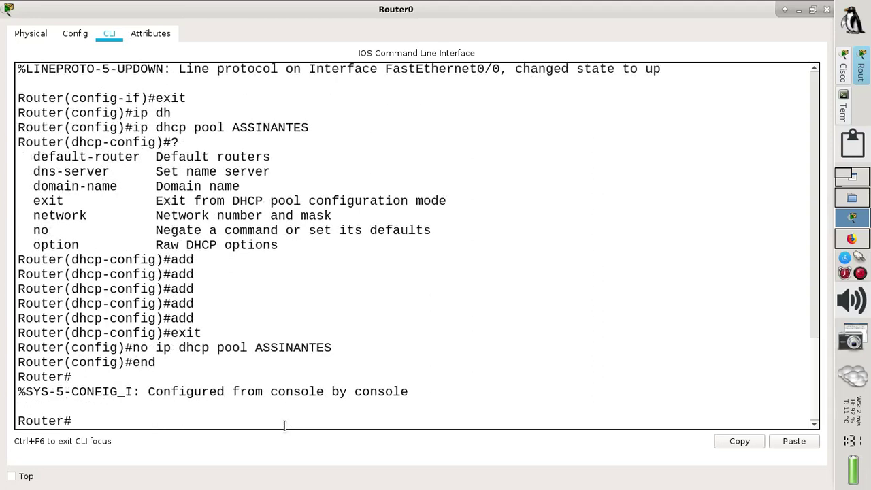
type("wr")
key("Return")
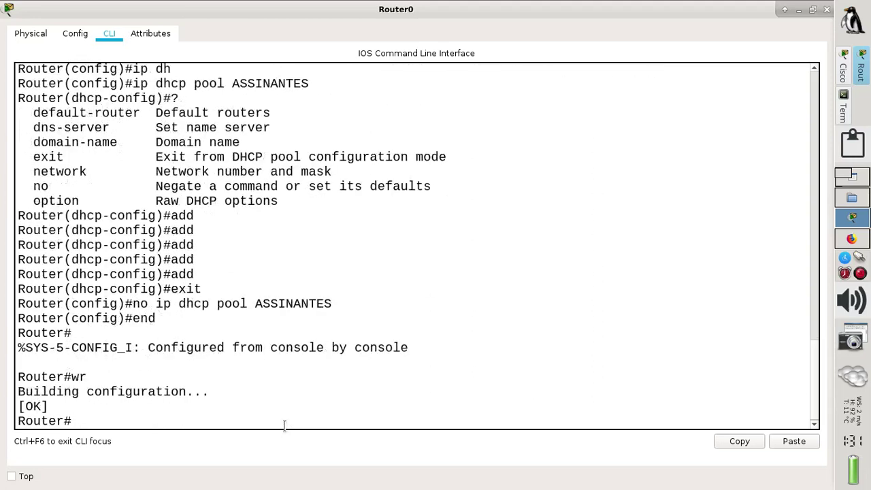
left_click(827, 10)
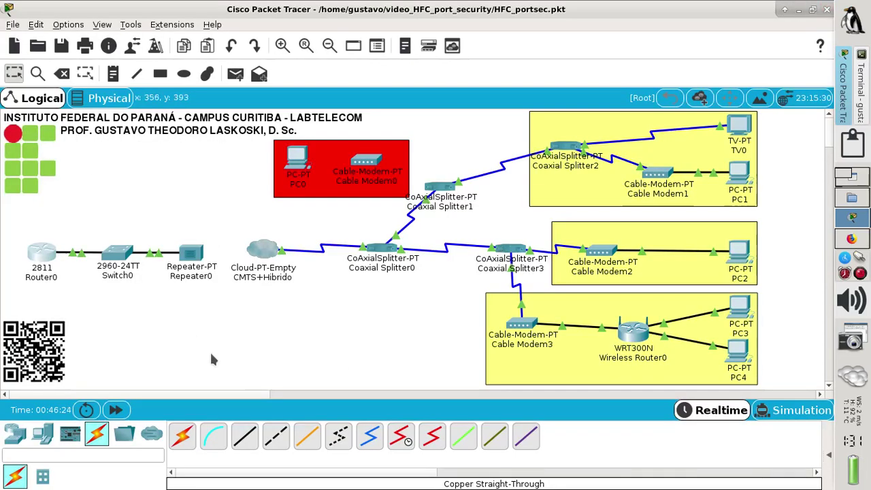
- Connect Repeater0's FastEthernet0 port to FastEthernet4 of the CMTS+Hibrido cloud with a fiber cable
mouse_move(31, 264)
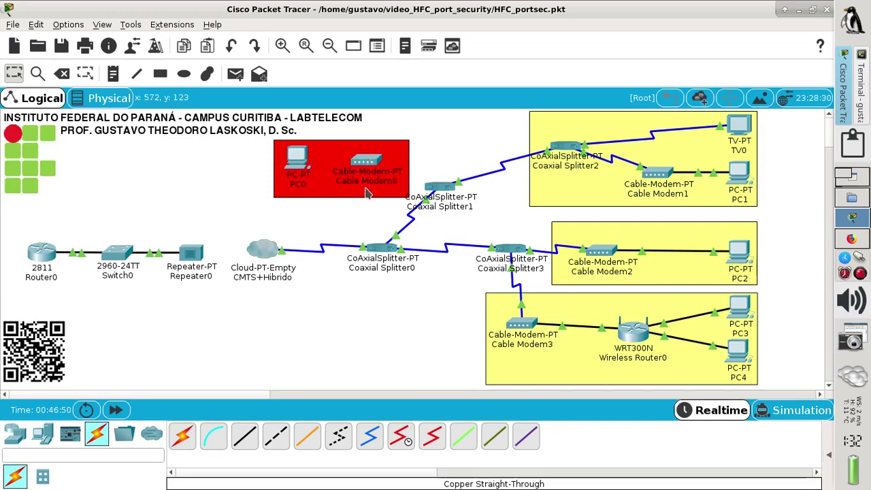
left_click(307, 436)
left_click(197, 256)
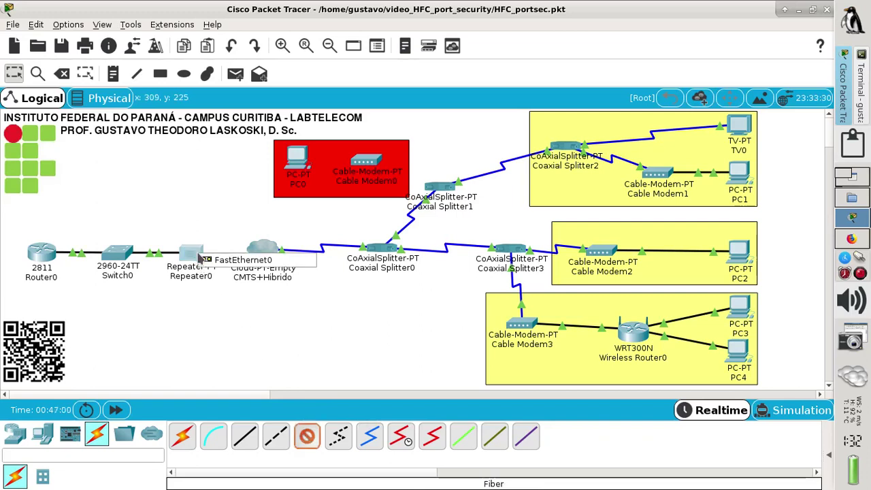
left_click(237, 262)
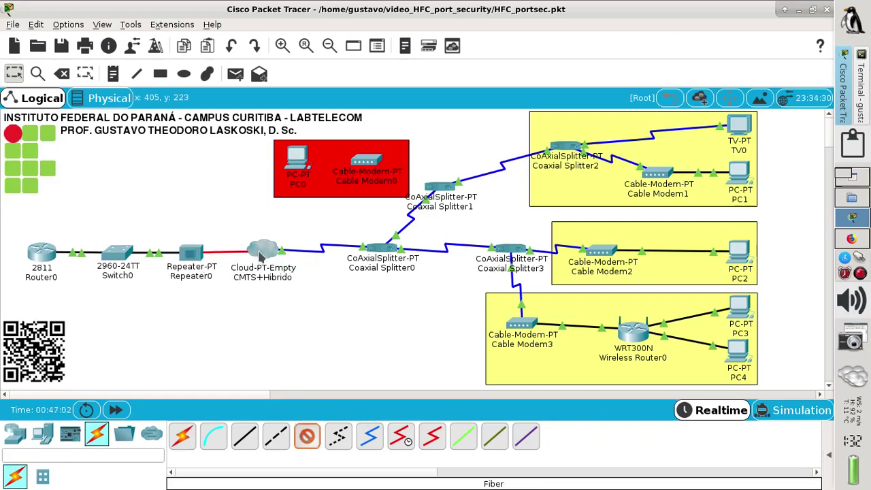
left_click(259, 253)
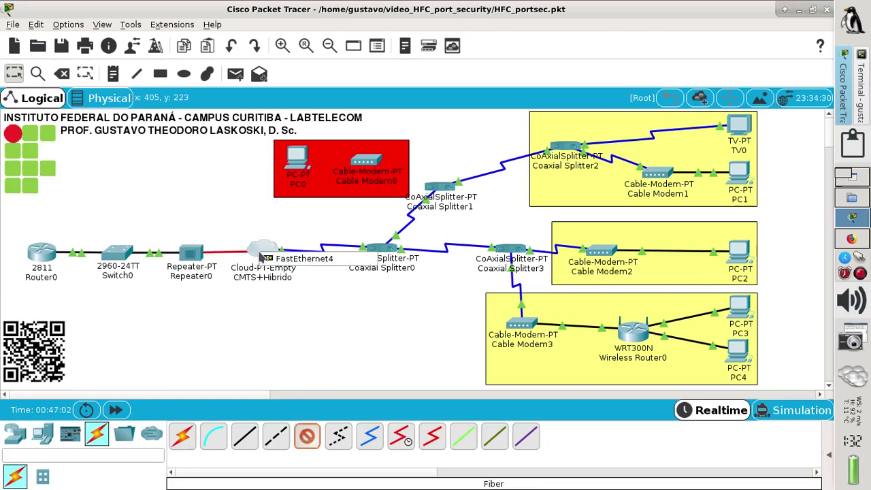
left_click(295, 259)
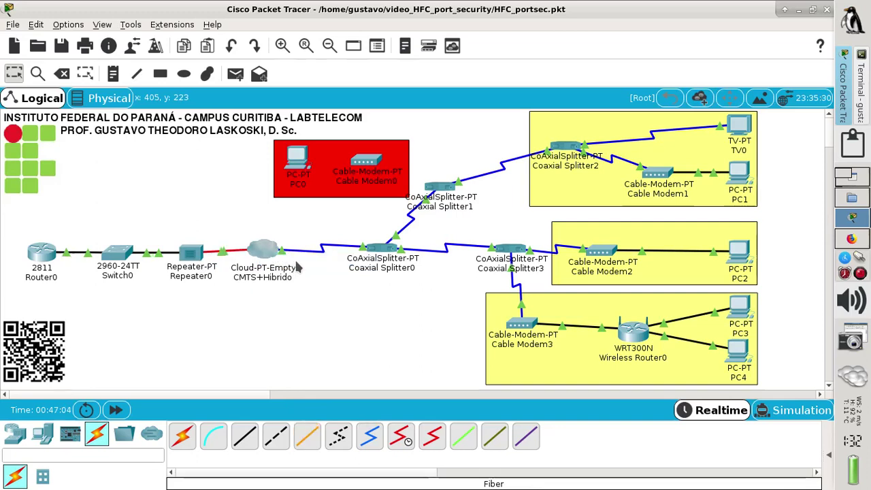
- Display the MAC address table in Switch0's maximized command line, and minimize the Switch0 window
left_click(121, 259)
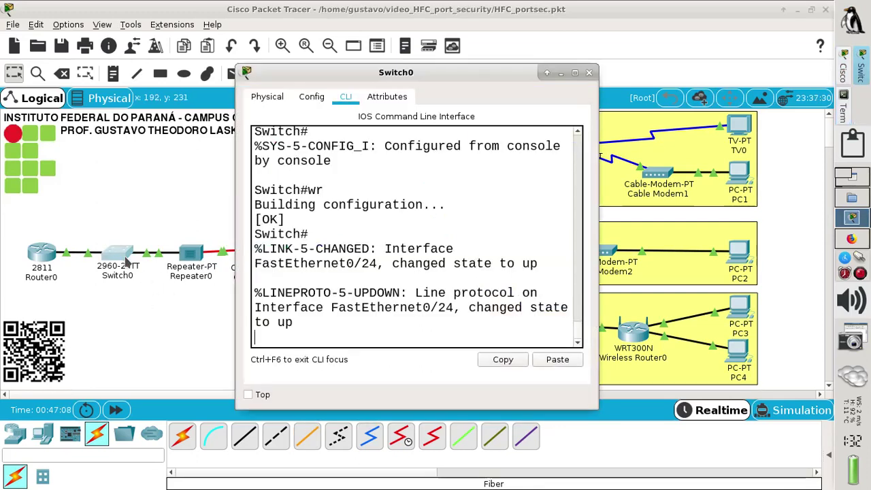
left_click(574, 72)
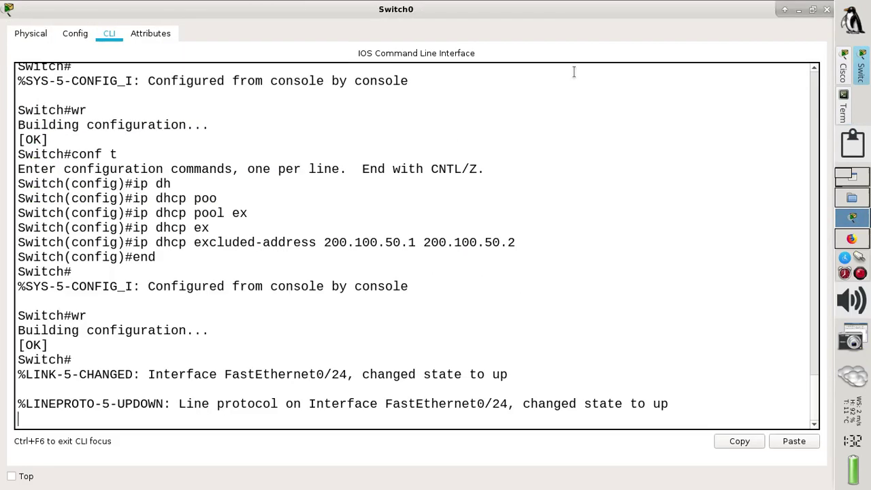
key("Return")
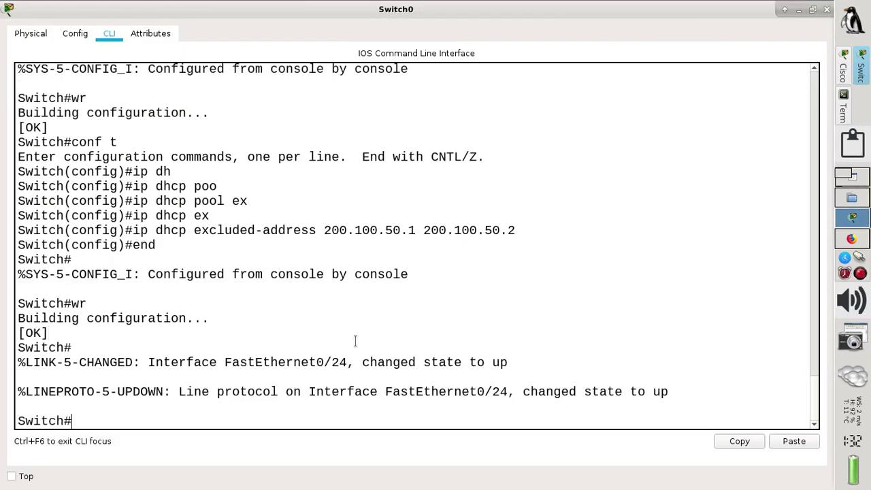
type("sh mac")
key("Tab")
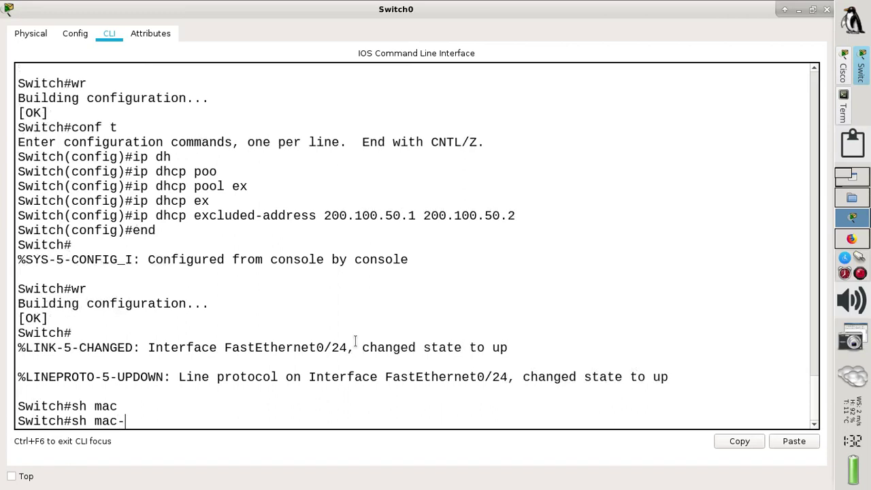
type("-a")
key("Tab")
key("Return")
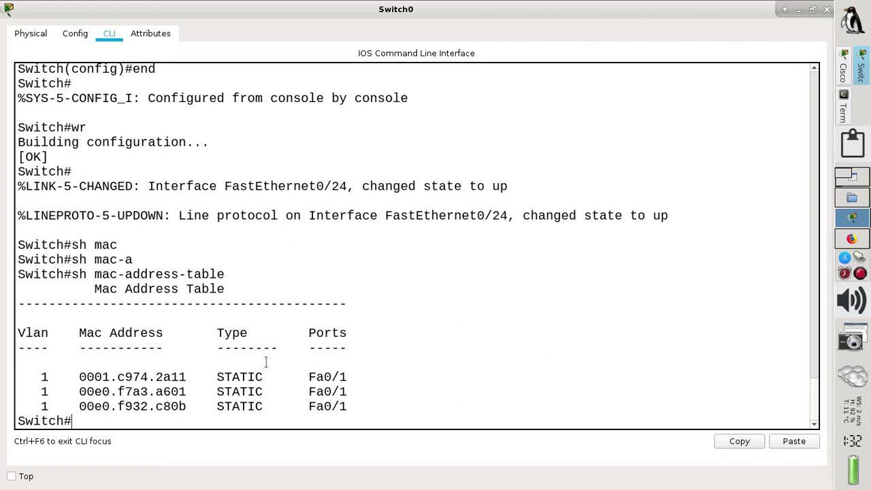
left_click(798, 9)
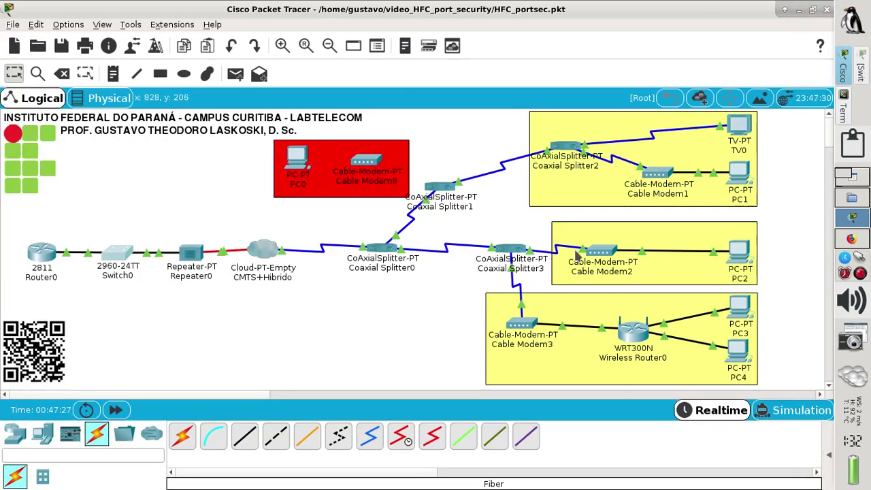
- Set PC1's IPv4 configuration to DHCP and close the PC1 window
left_click(737, 178)
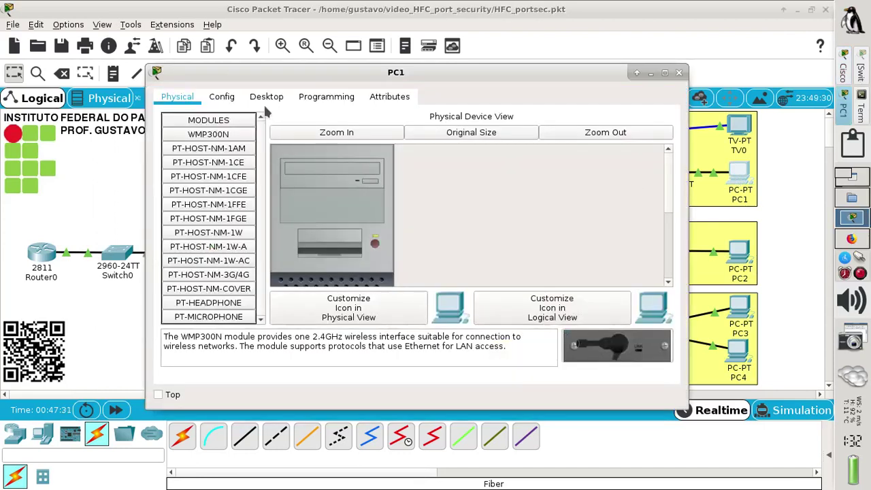
left_click(270, 98)
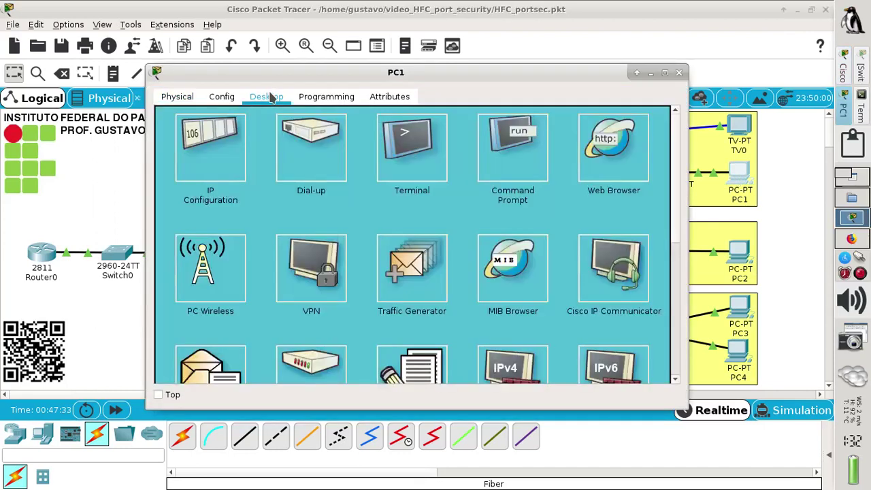
left_click(224, 151)
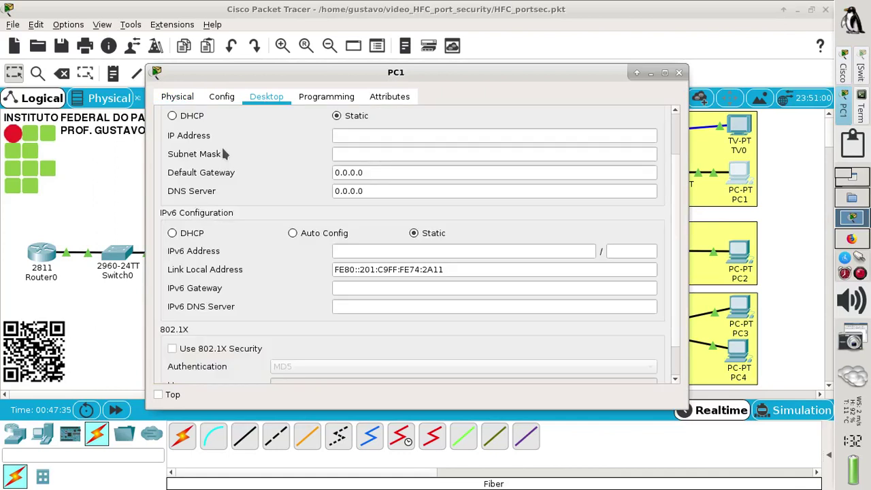
left_click(174, 116)
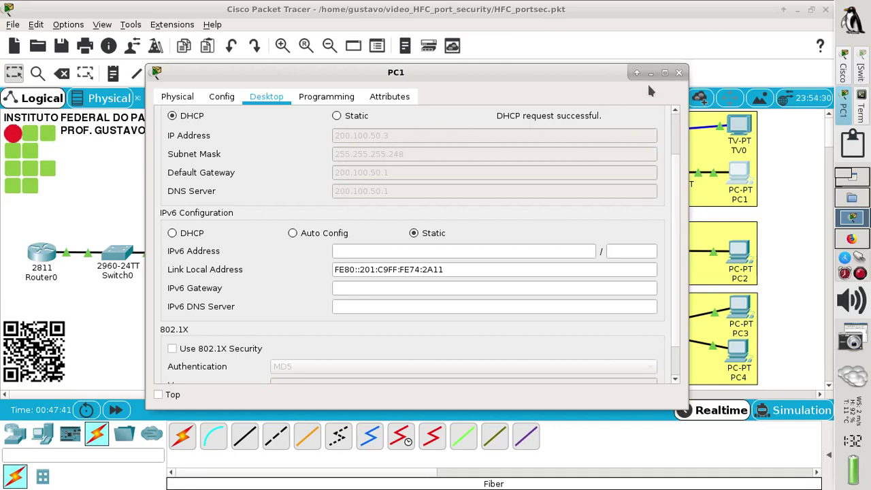
left_click(679, 72)
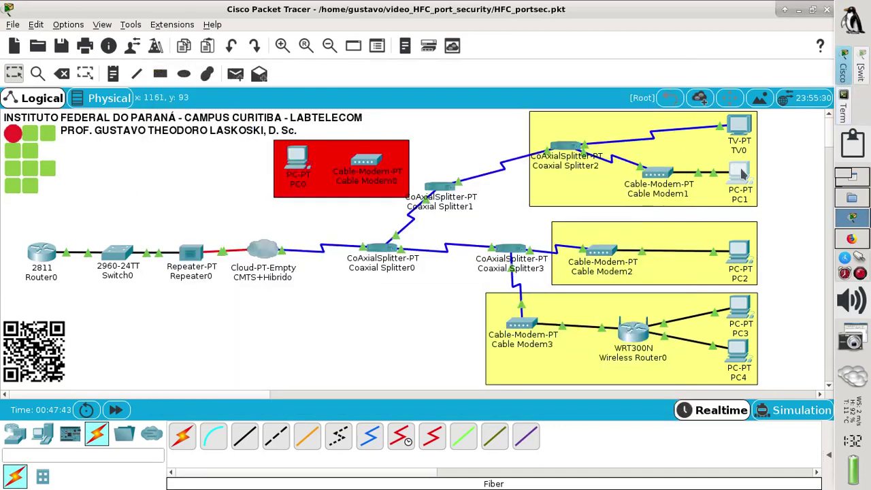
mouse_move(743, 175)
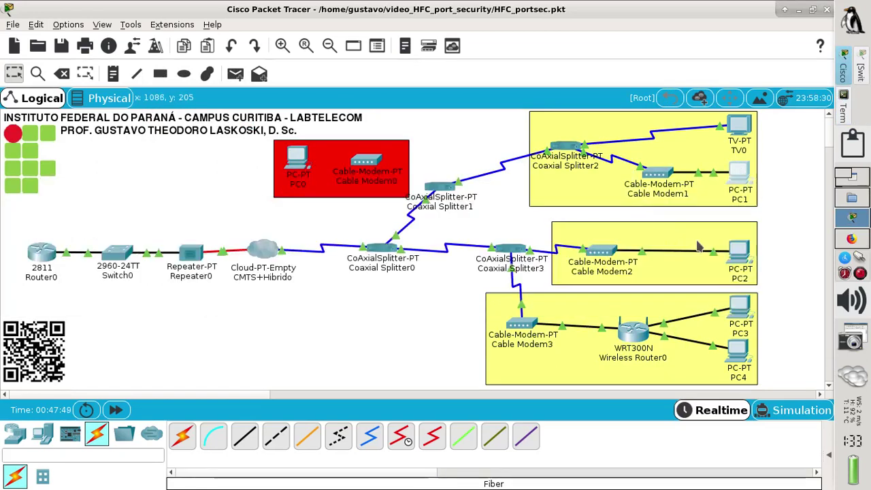
- Set PC2's IPv4 configuration to DHCP and close the PC2 window
left_click(739, 254)
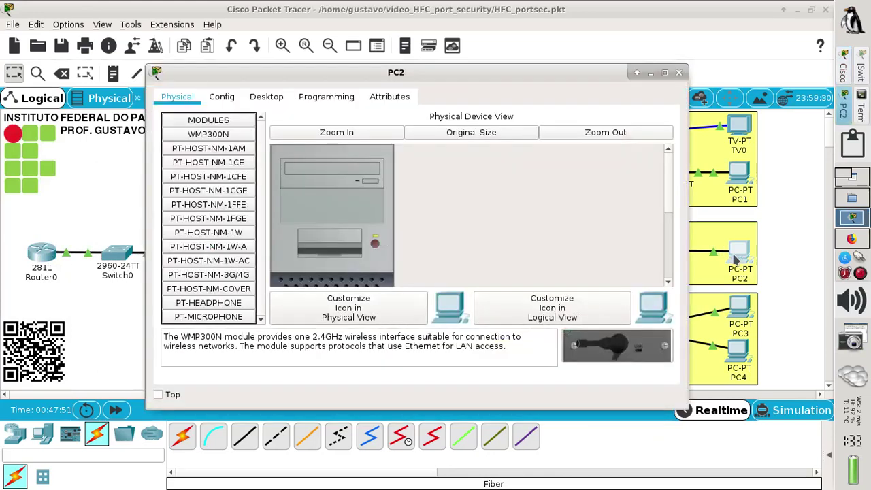
left_click(268, 101)
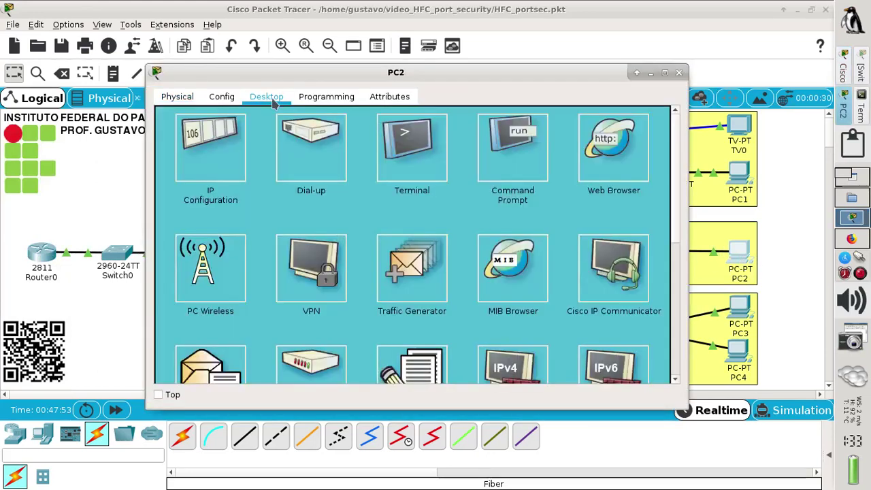
left_click(233, 150)
left_click(191, 116)
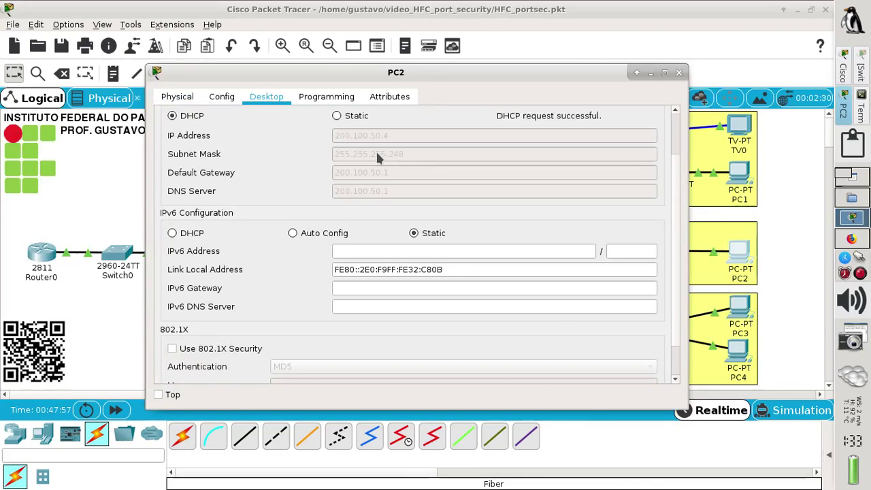
left_click(679, 72)
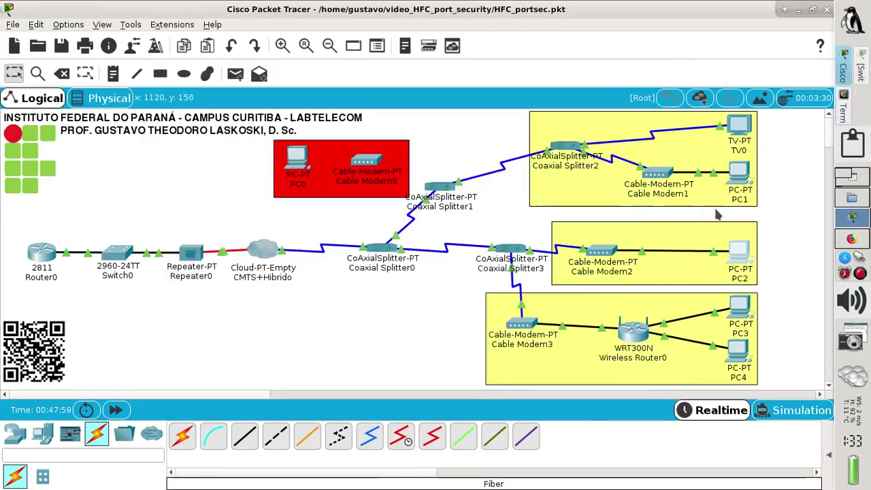
mouse_move(739, 265)
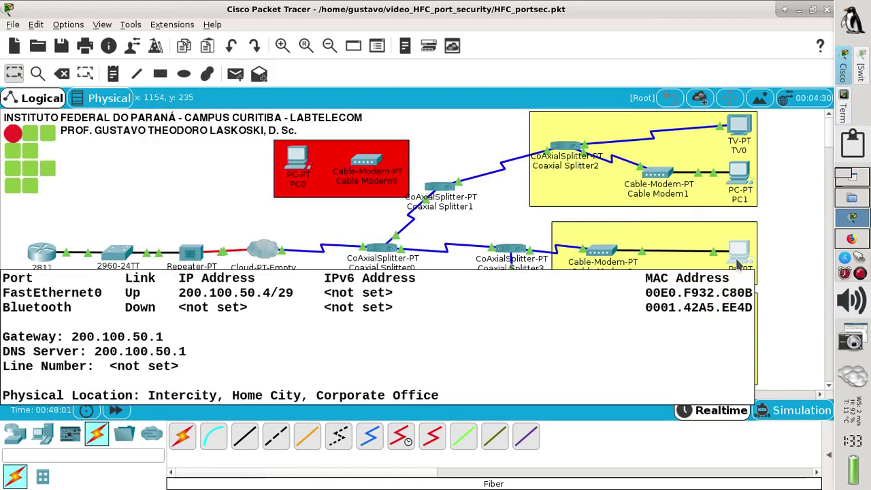
- Show the PDU list and send simple PDUs from PC1 to Router0 and from PC2 to Router0
left_click(829, 460)
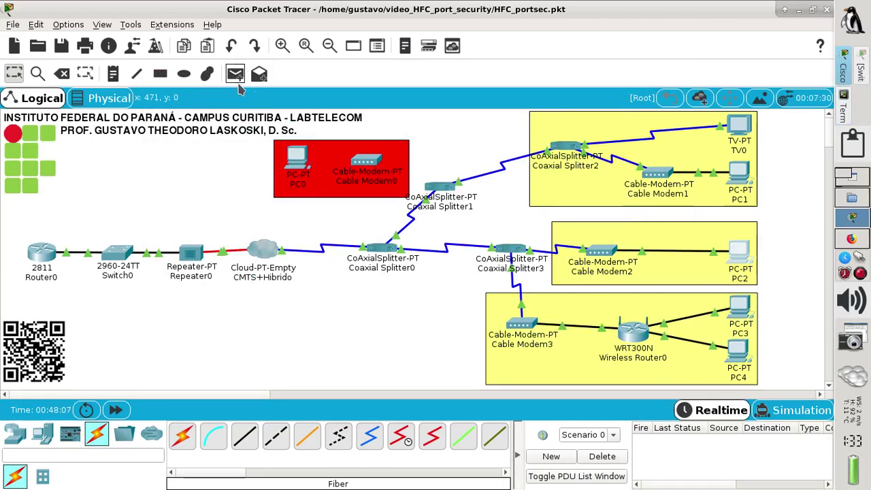
left_click(235, 77)
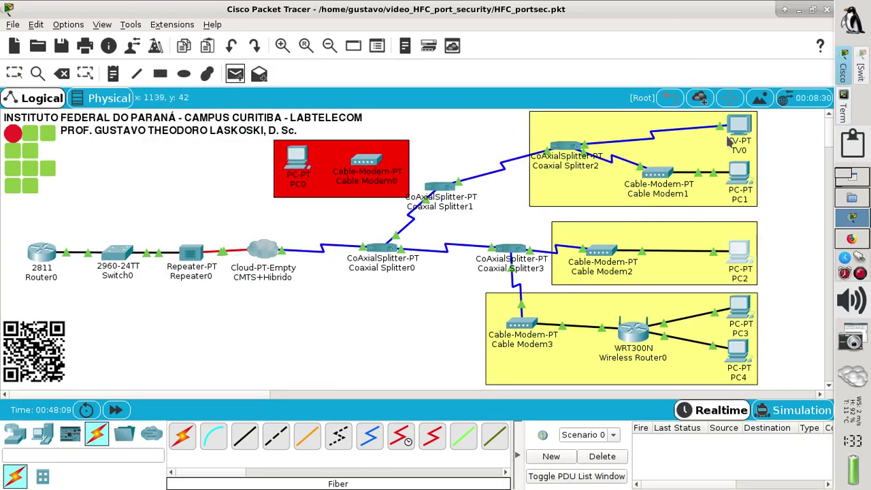
left_click(744, 177)
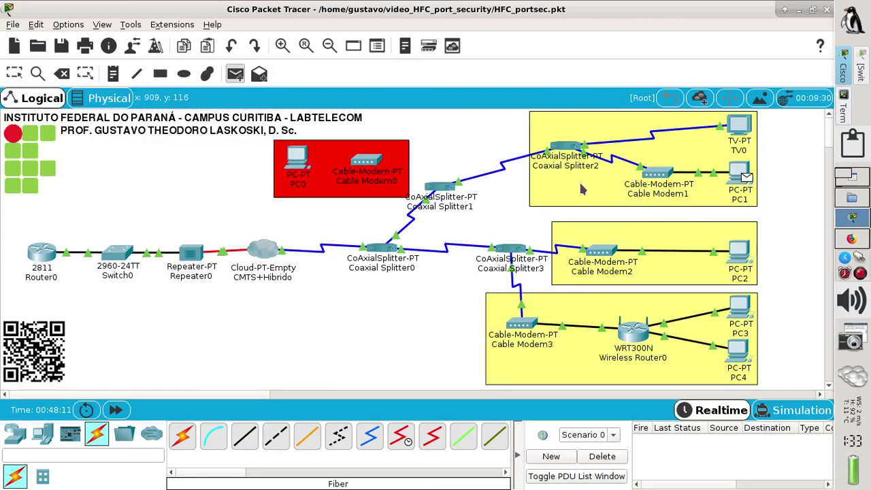
left_click(42, 259)
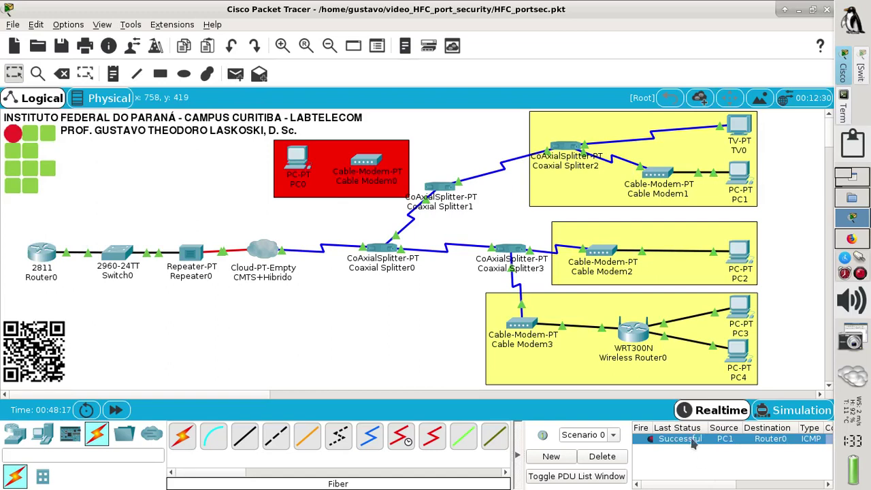
left_click(235, 74)
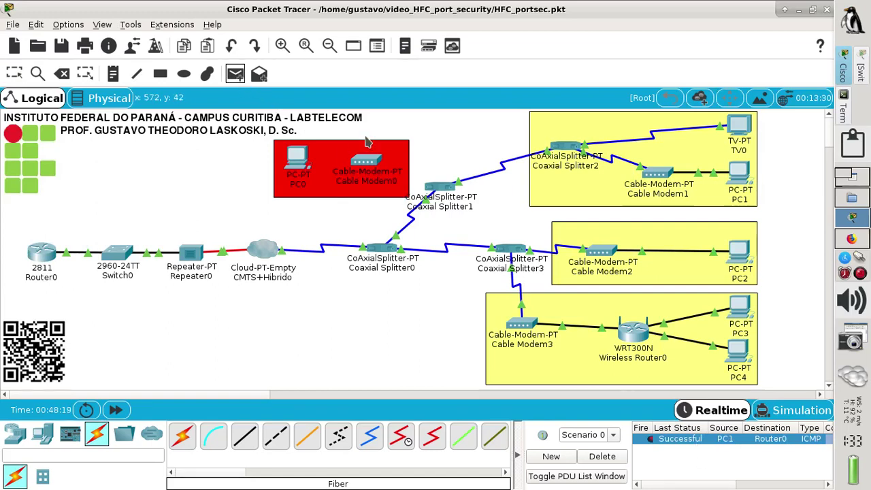
left_click(747, 257)
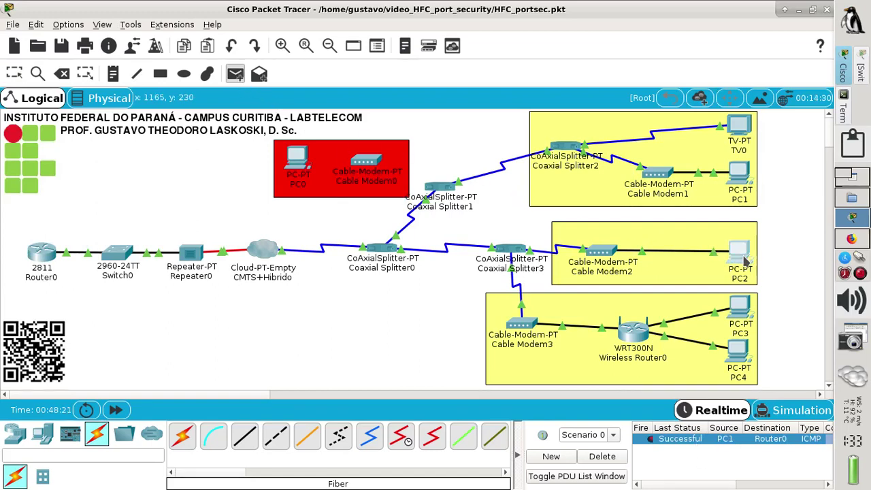
left_click(49, 261)
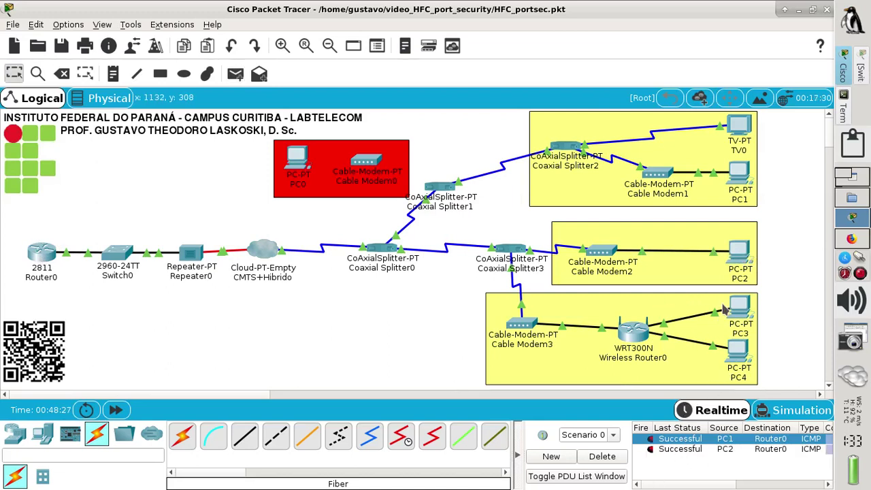
- Consult the Port Security network diagram in the HFC lab sheet in Okular, and return to Packet Tracer
left_click(851, 240)
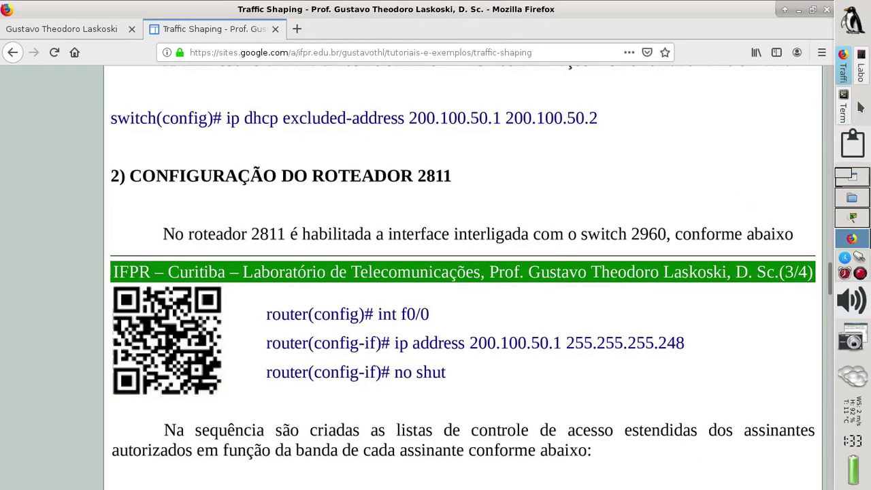
left_click(866, 73)
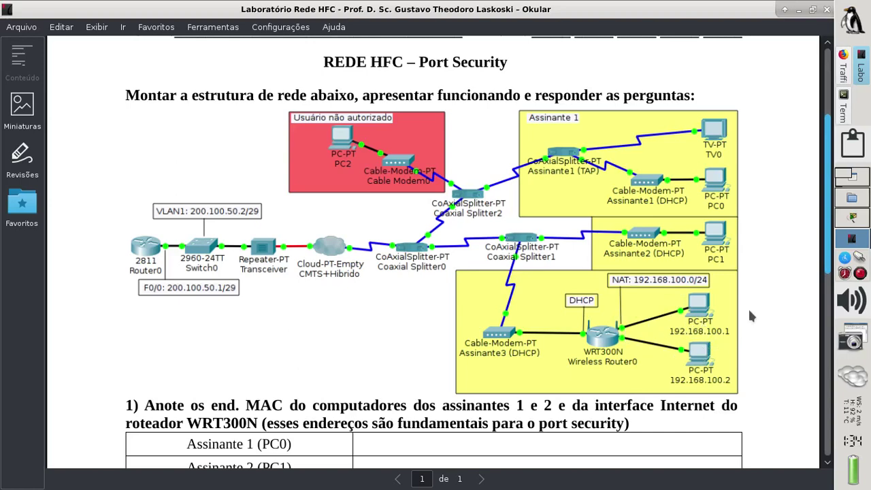
left_click(847, 230)
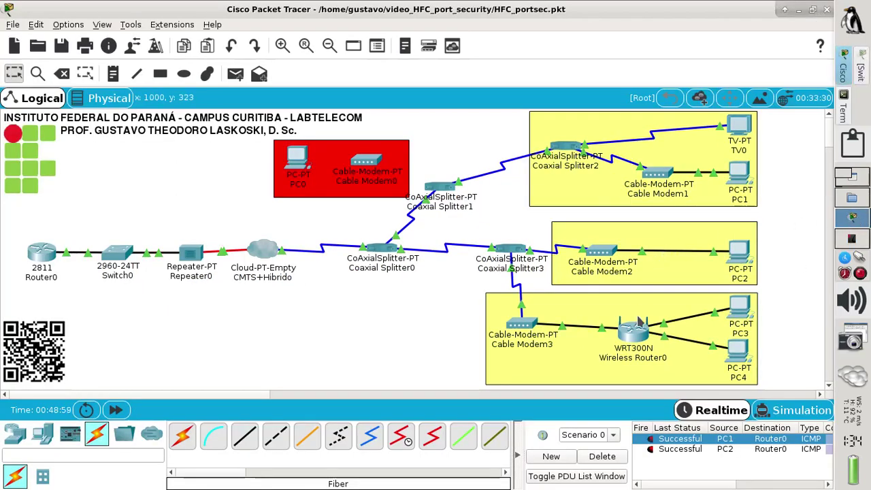
- In Wireless Router0's maximized web setup, set the router's LAN IP address to 192.168.100.254
left_click(627, 344)
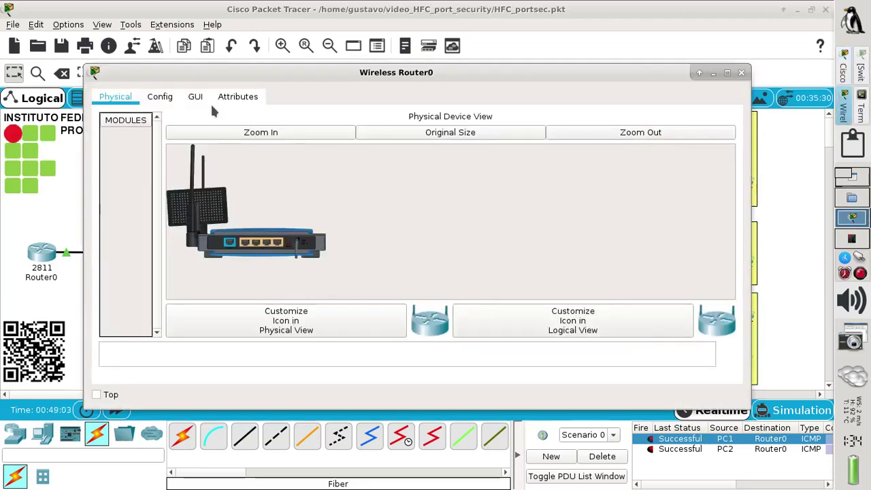
left_click(193, 98)
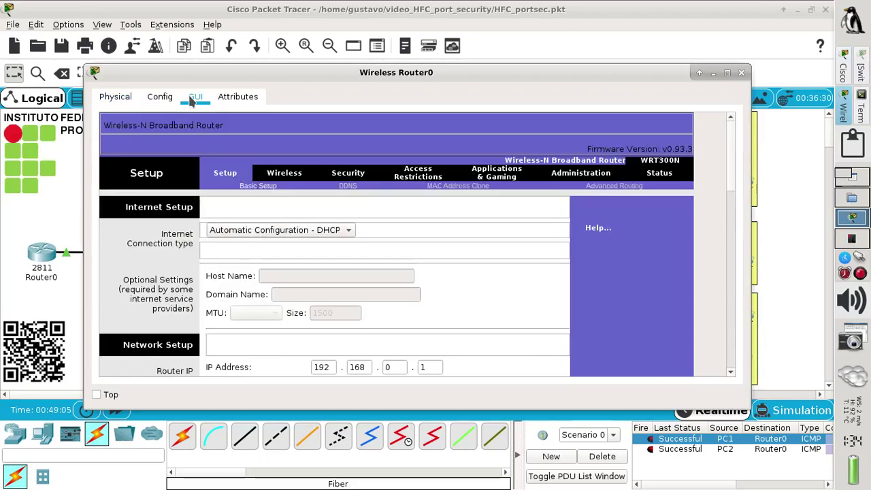
left_click(728, 73)
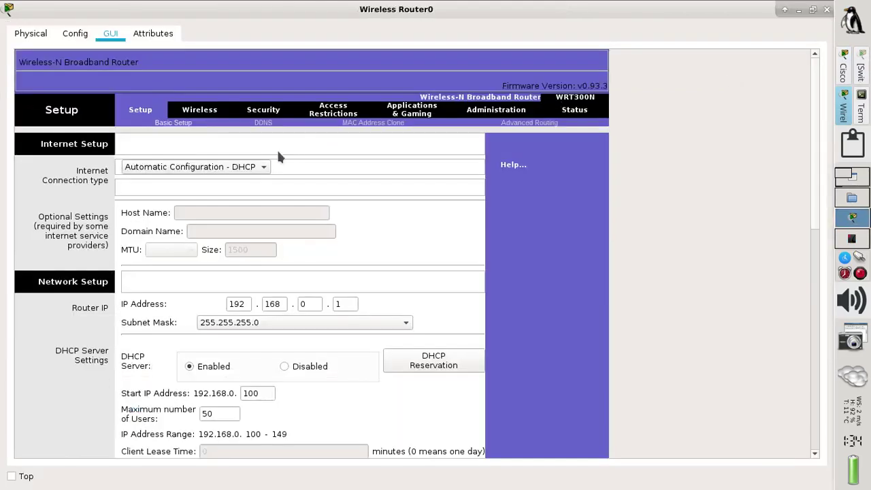
left_click(252, 169)
left_click(252, 169)
left_click_drag(814, 154, 816, 178)
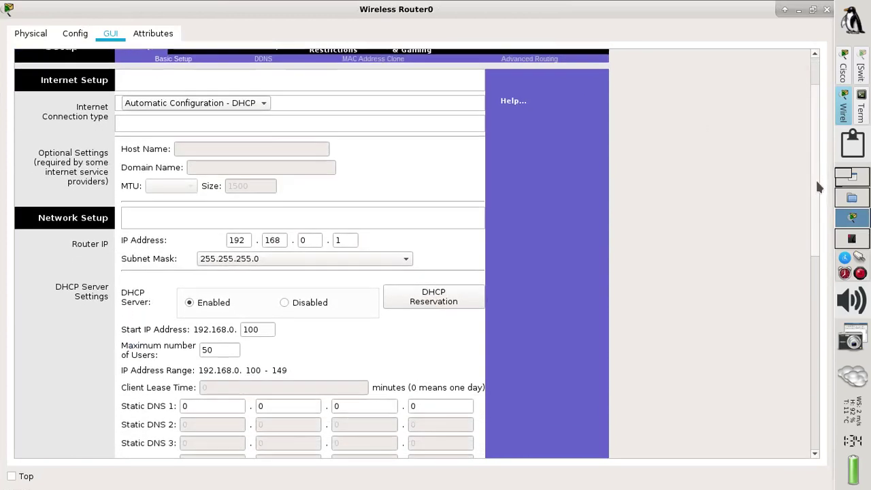
double_click(303, 240)
key("Tab")
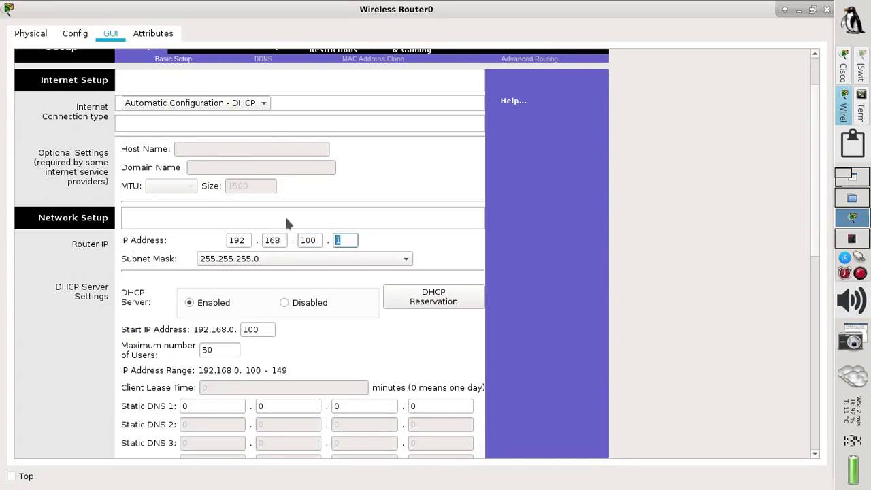
type("254")
- Set the last octet of the DHCP start IP address to 1, save the router settings and close Wireless Router0
double_click(264, 329)
type("1")
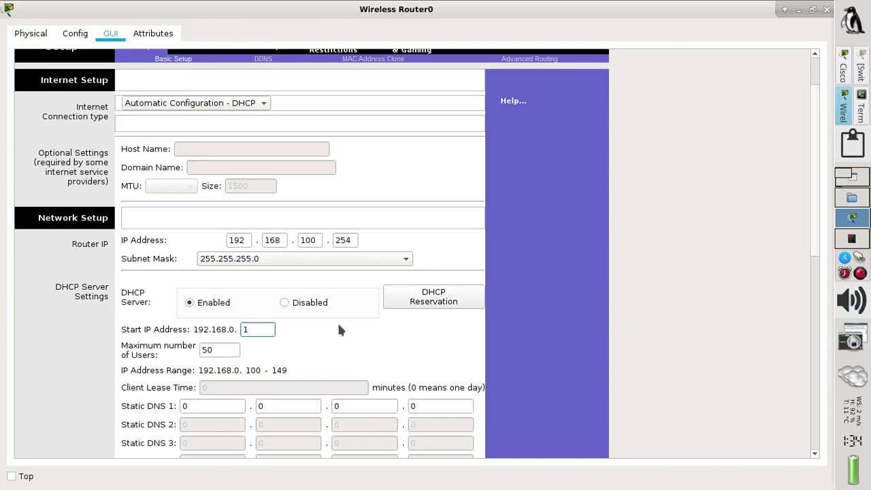
scroll(809, 219, "down", 10)
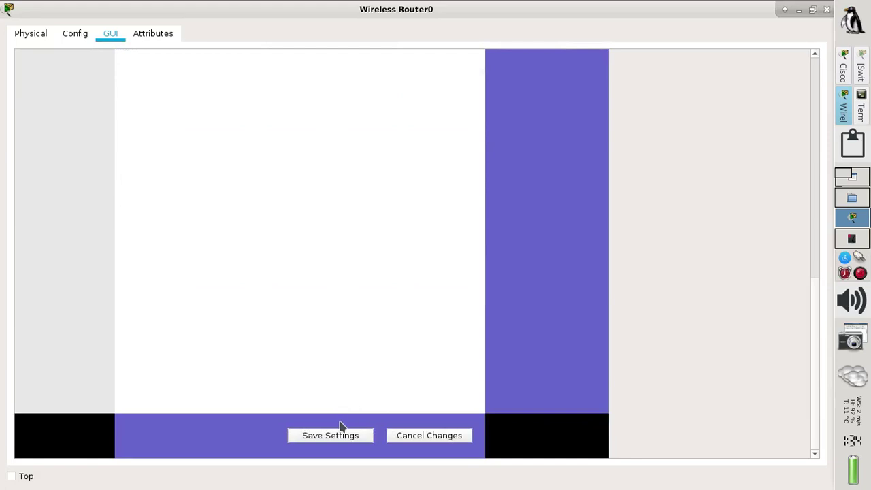
left_click(341, 434)
left_click(828, 10)
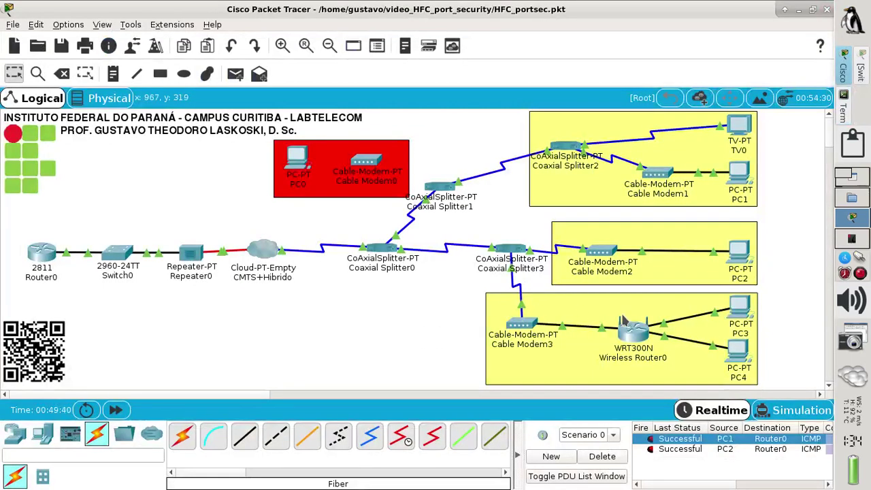
- Set PC3's IPv4 configuration to DHCP and close the PC3 window
mouse_move(634, 334)
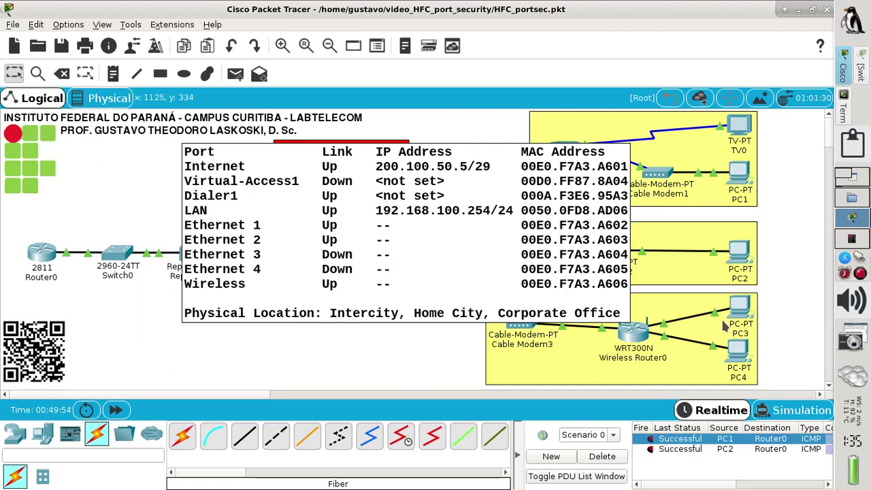
left_click(745, 314)
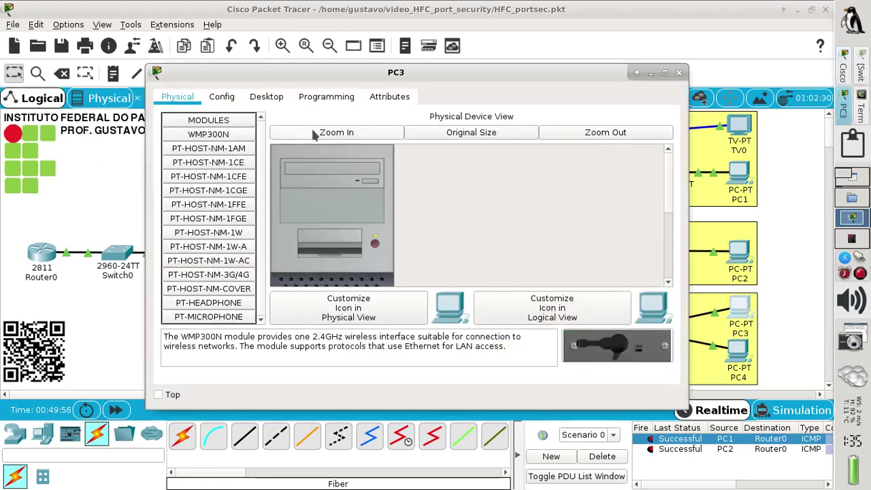
left_click(276, 98)
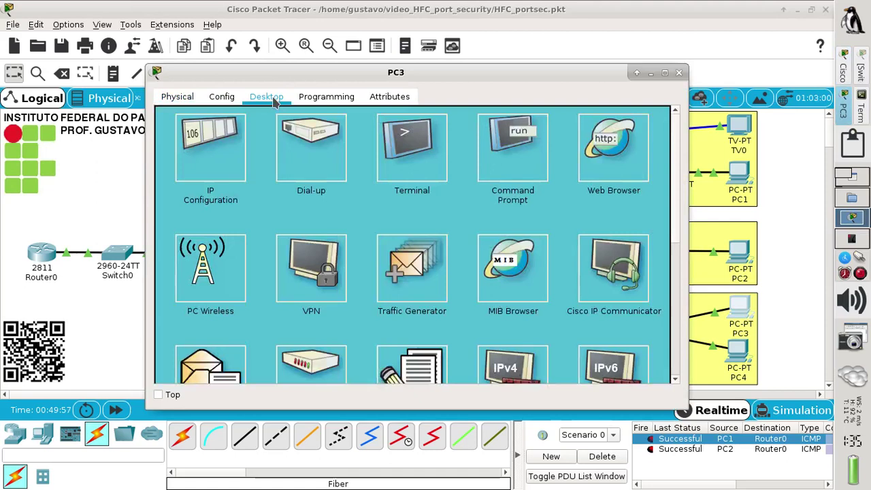
left_click(219, 149)
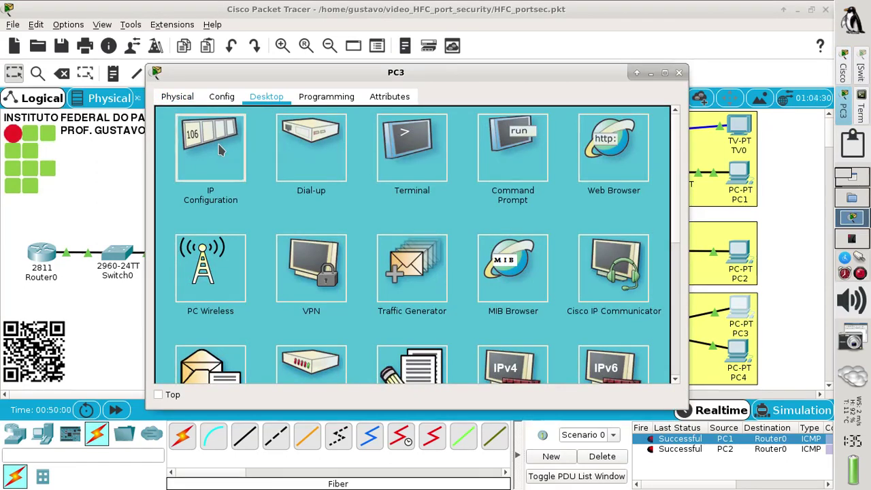
left_click(190, 117)
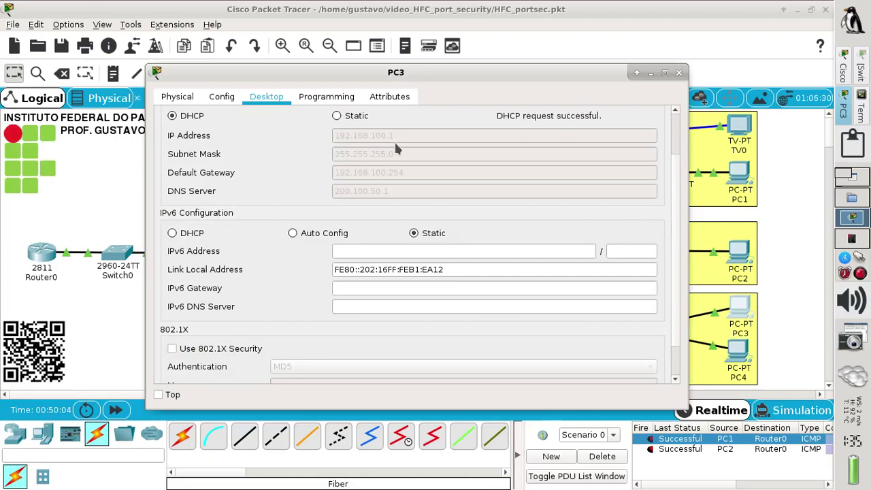
left_click(678, 72)
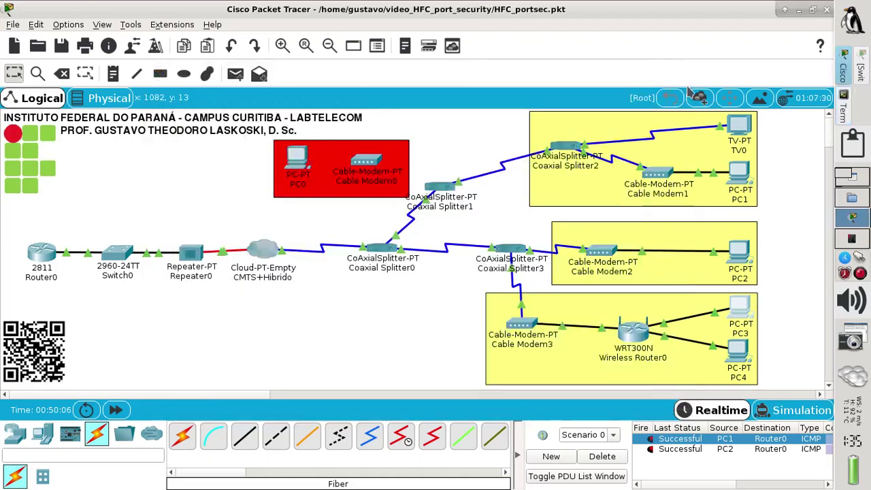
- Set PC4's IPv4 configuration to DHCP and close the PC4 window
mouse_move(744, 320)
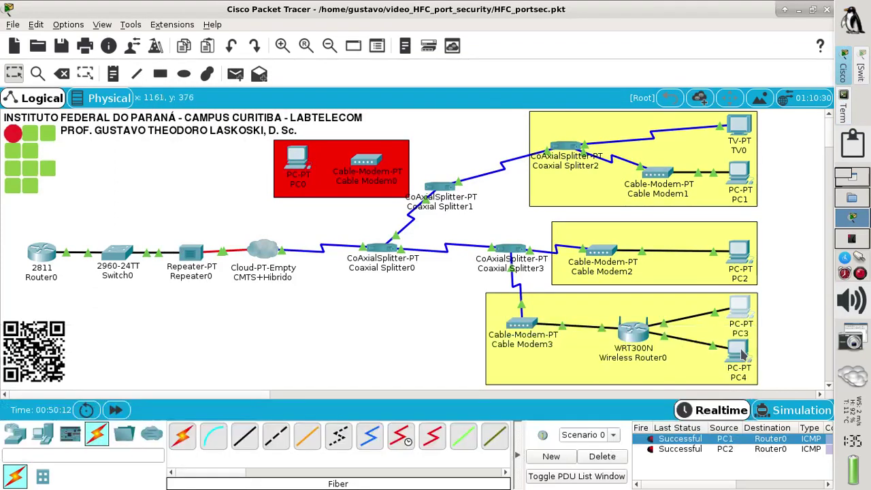
left_click(745, 357)
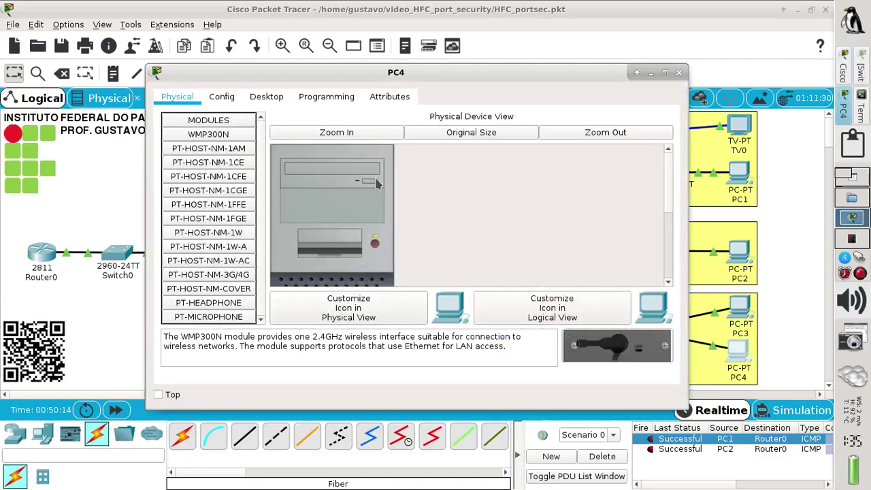
left_click(275, 96)
left_click(229, 152)
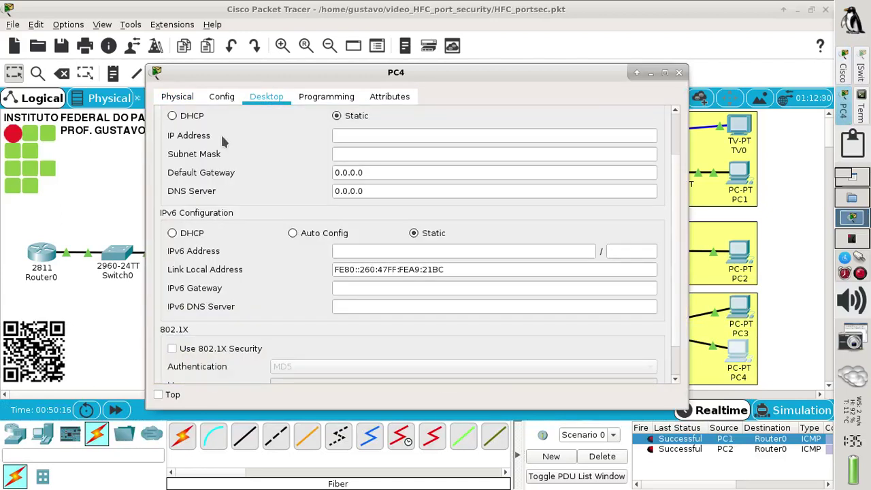
left_click(200, 118)
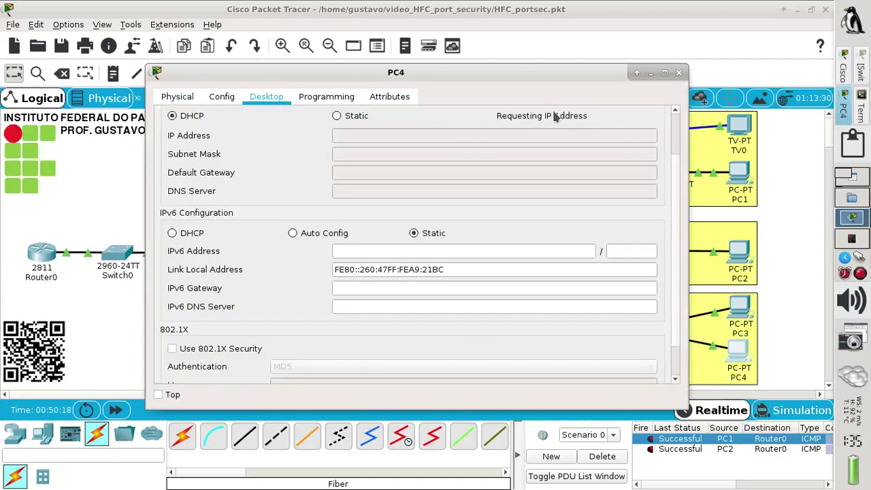
left_click(679, 73)
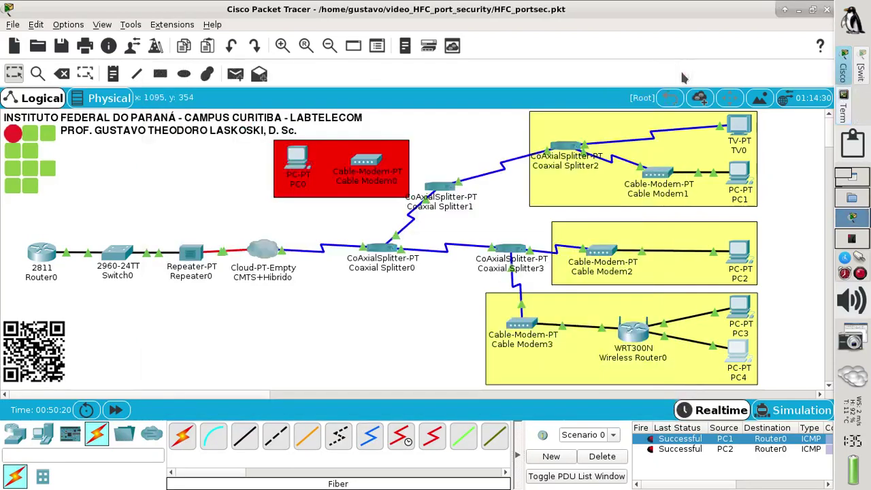
- Send simple PDUs from PC3 to PC4 and from PC3 to Router0
left_click(238, 77)
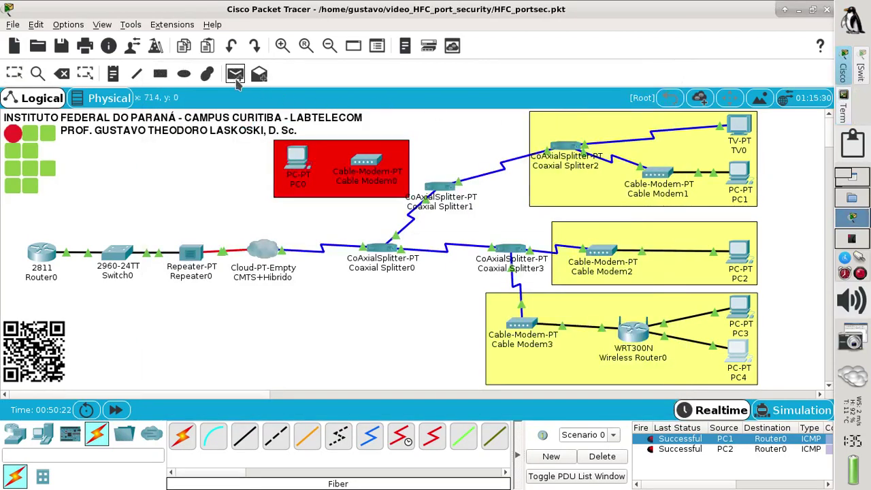
left_click(736, 313)
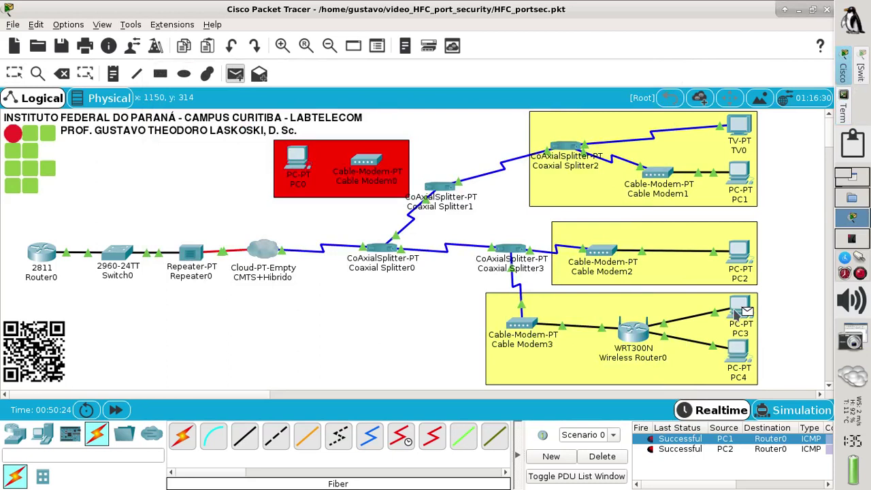
left_click(740, 354)
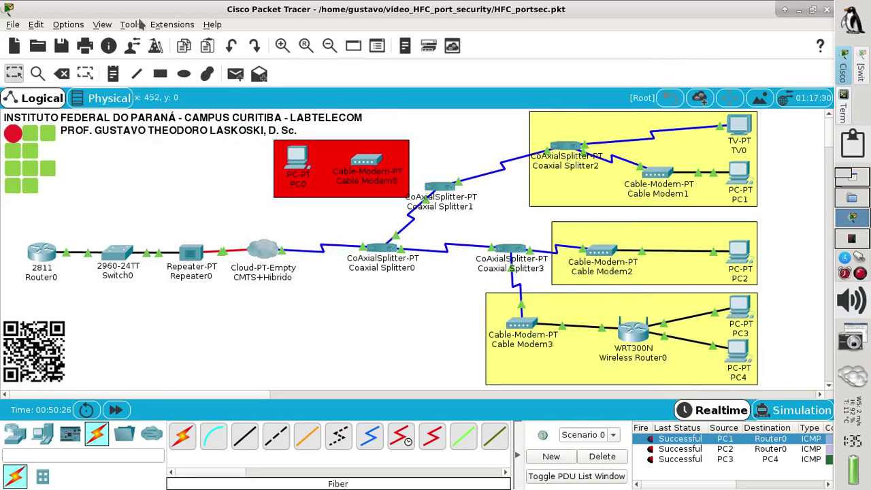
left_click(235, 73)
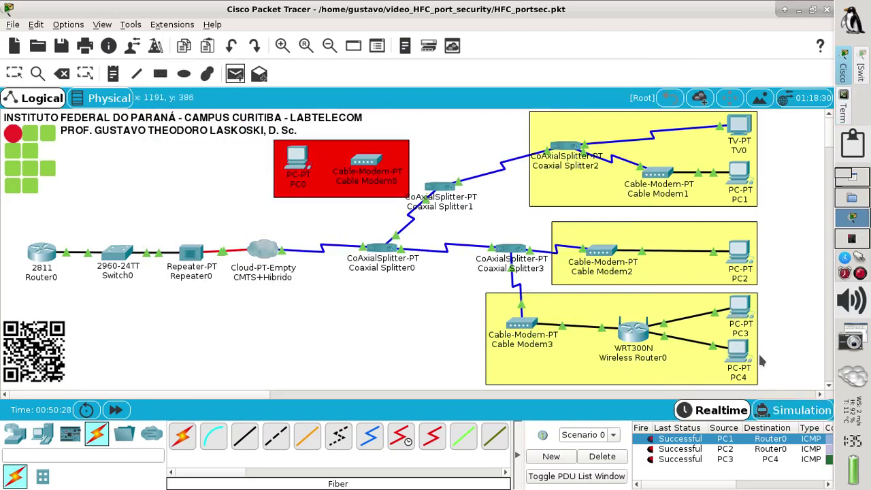
left_click(741, 312)
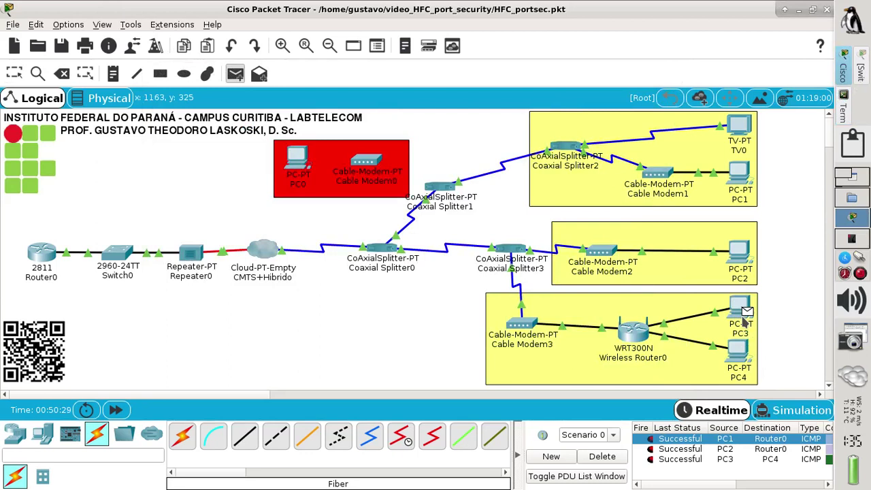
left_click(44, 253)
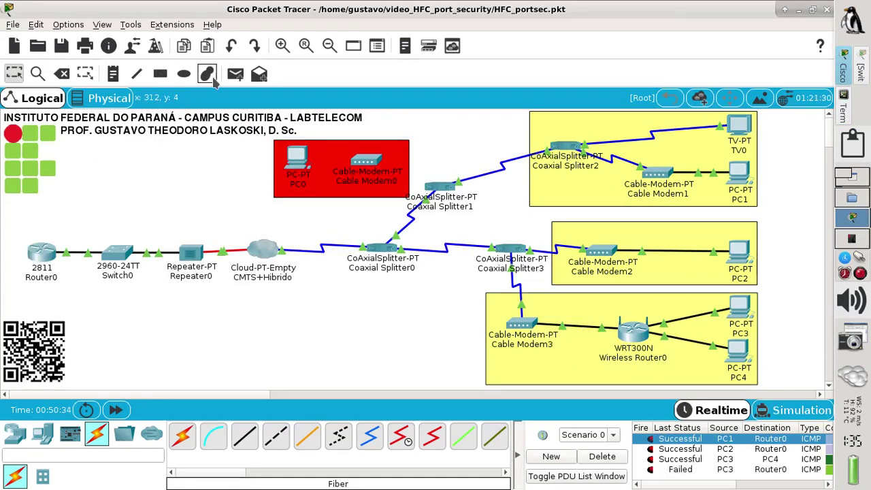
- Send two more simple PDUs from PC3 to Router0, check their status, and delete Scenario 0's PDU list
left_click(235, 73)
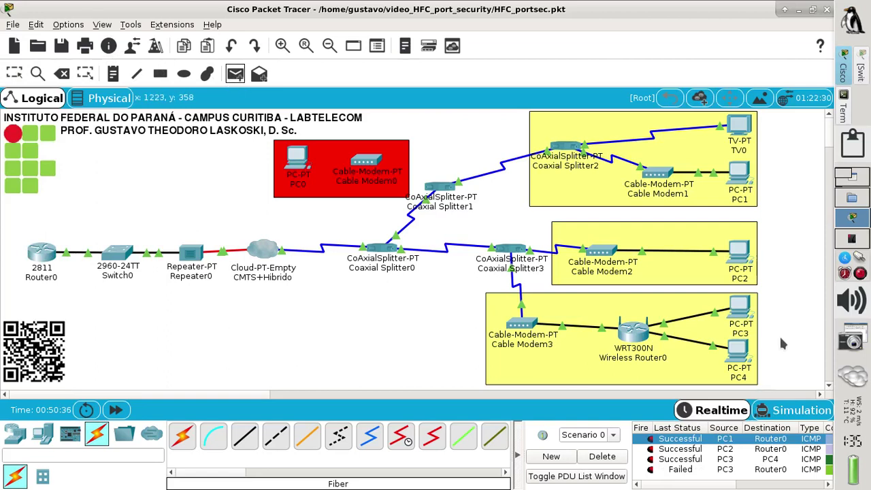
left_click(744, 313)
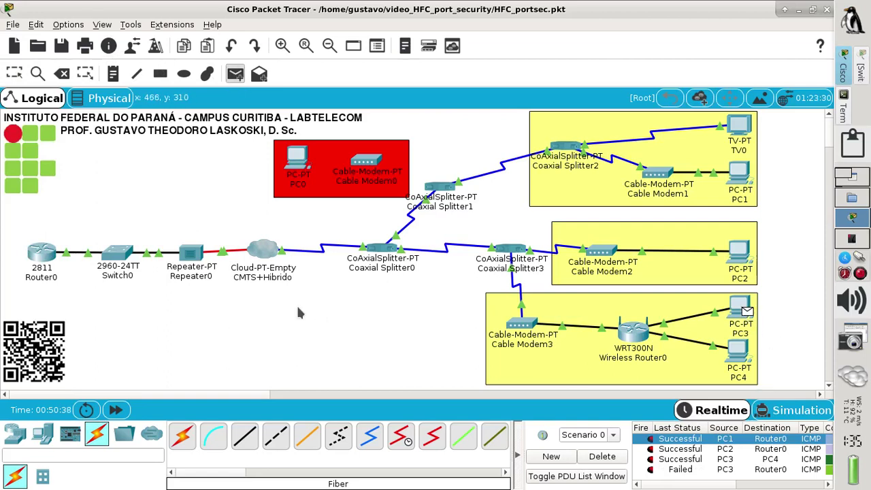
left_click(39, 254)
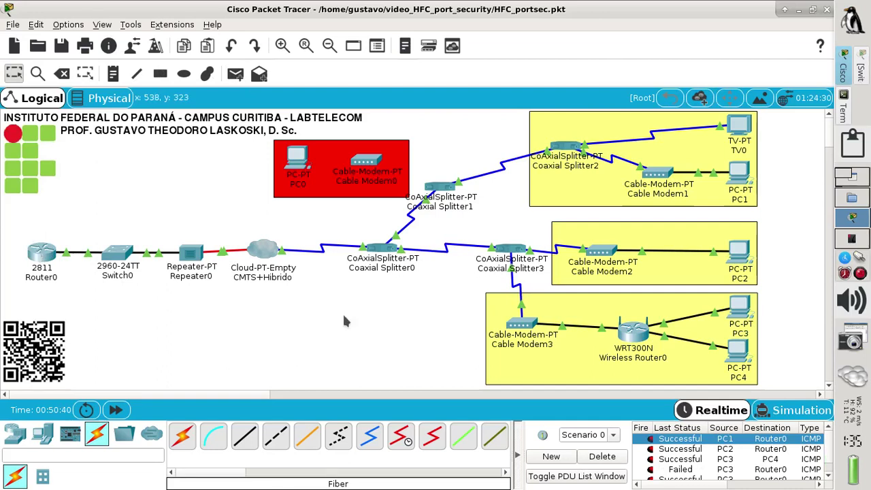
scroll(830, 460, "down", 2)
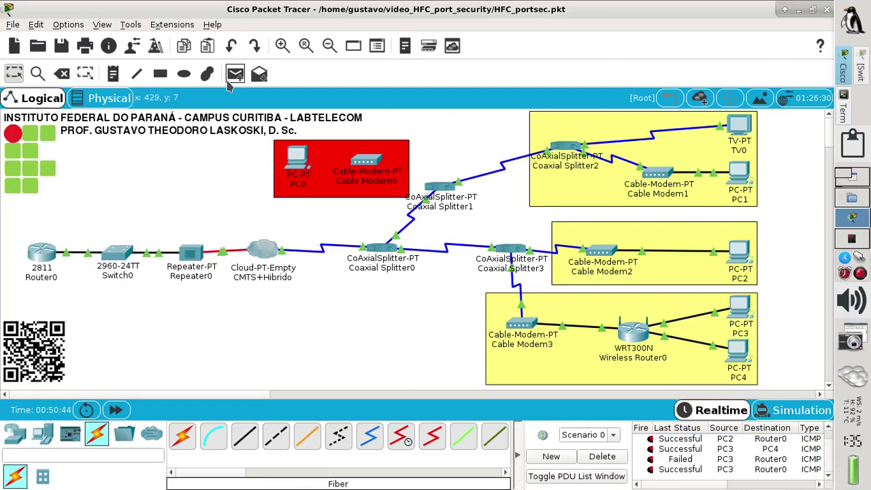
left_click(235, 74)
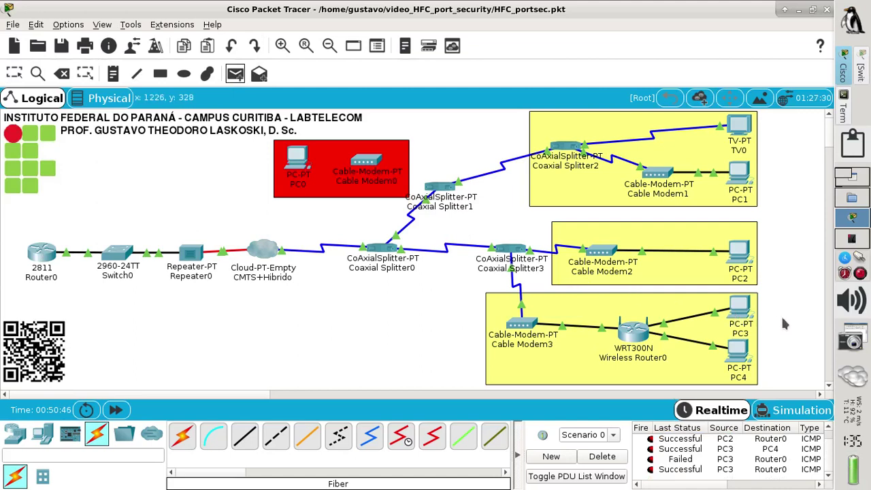
left_click(740, 314)
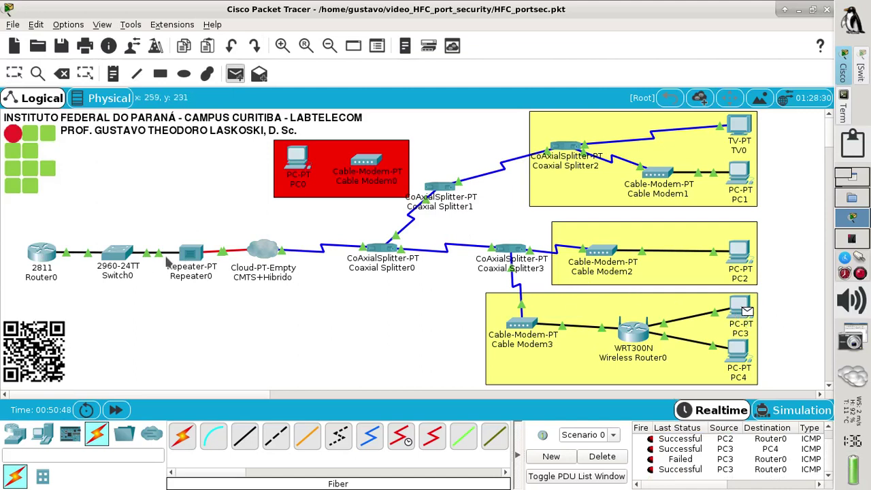
left_click(40, 262)
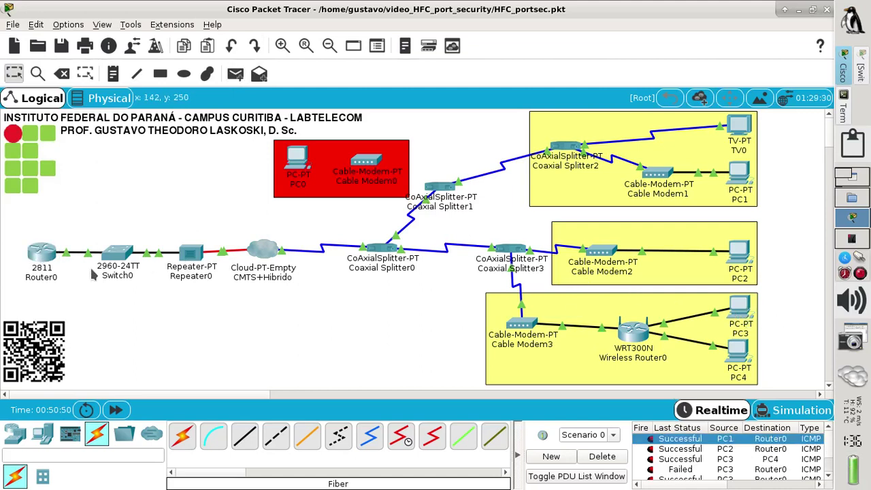
scroll(830, 462, "down", 1)
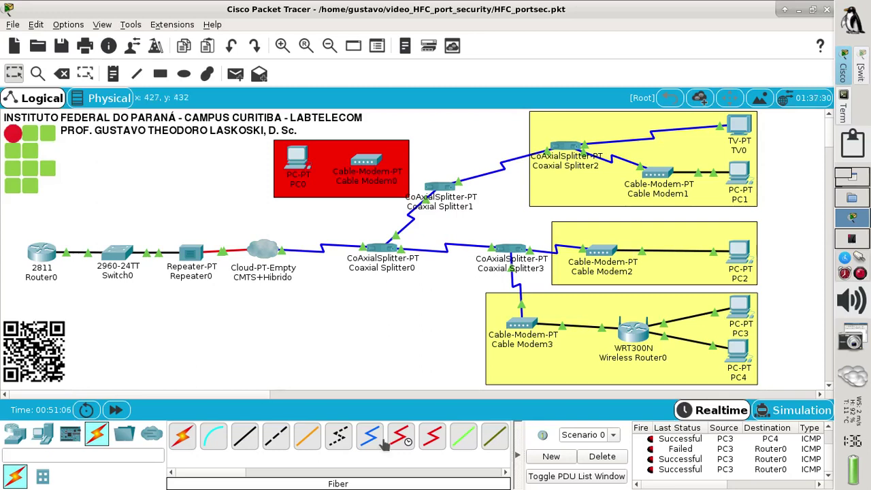
left_click(608, 458)
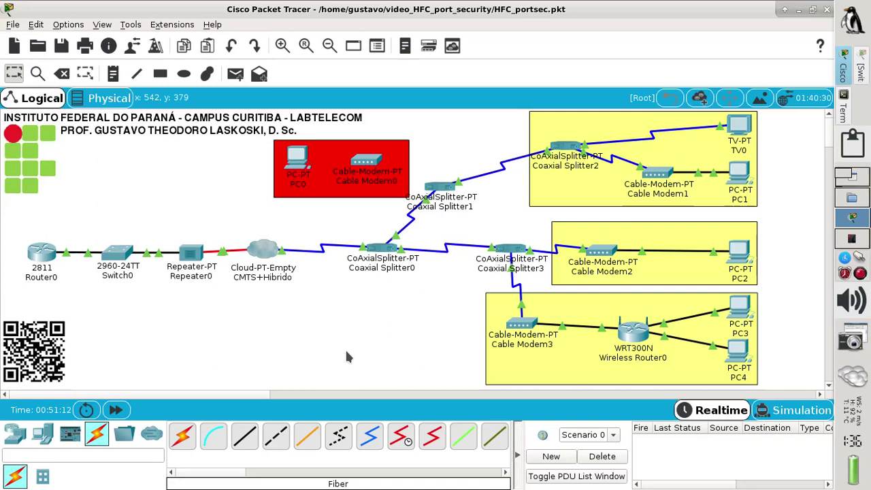
- Connect Coaxial2 of Coaxial Splitter1 to Port 0 of Cable Modem0 with a coaxial cable
left_click(369, 436)
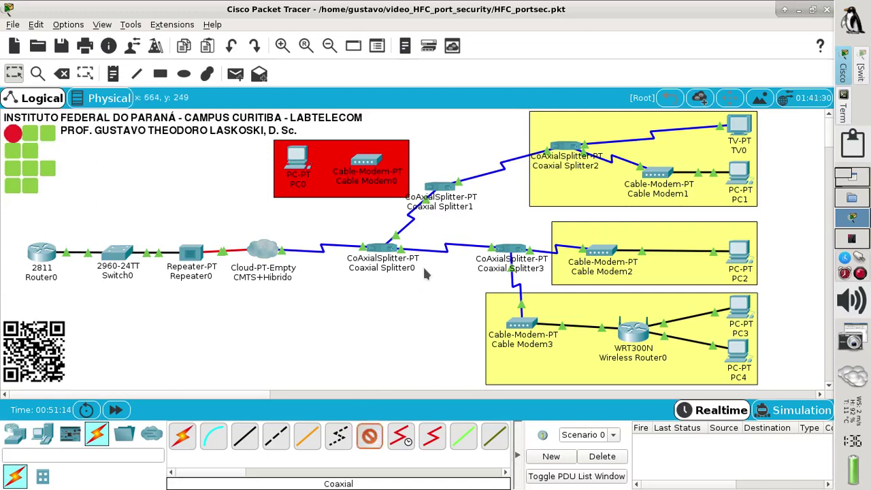
left_click(440, 185)
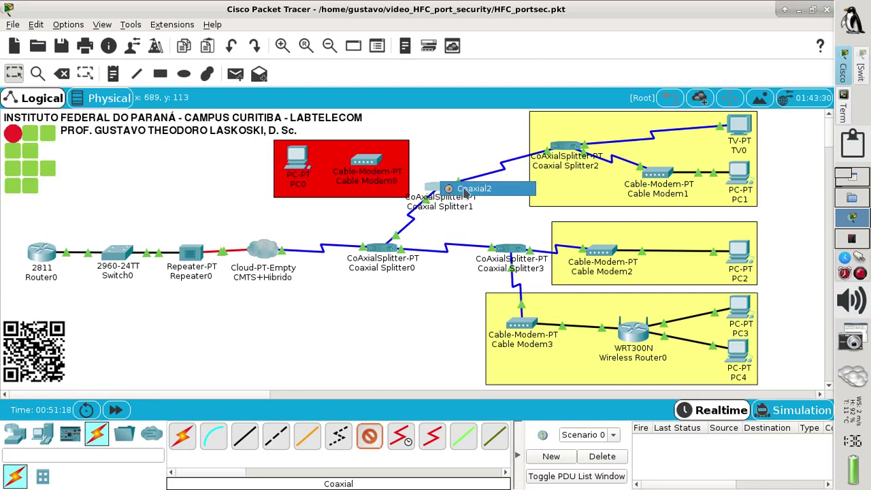
left_click(464, 189)
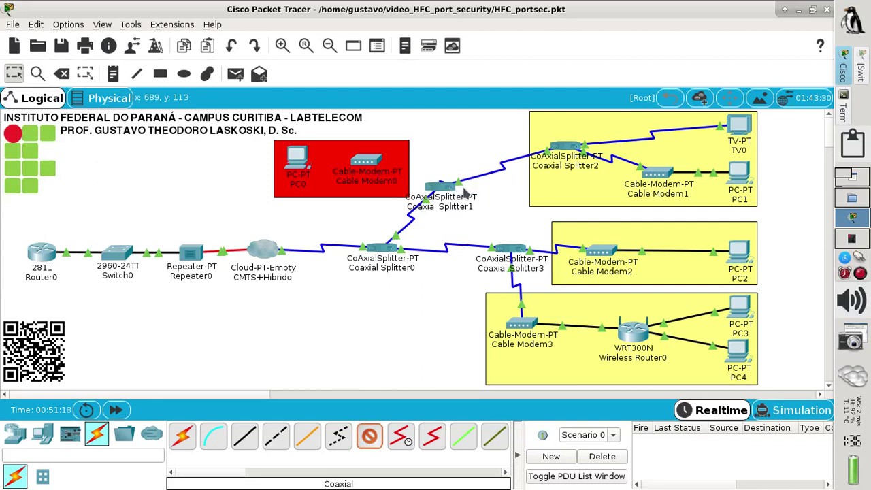
left_click(372, 167)
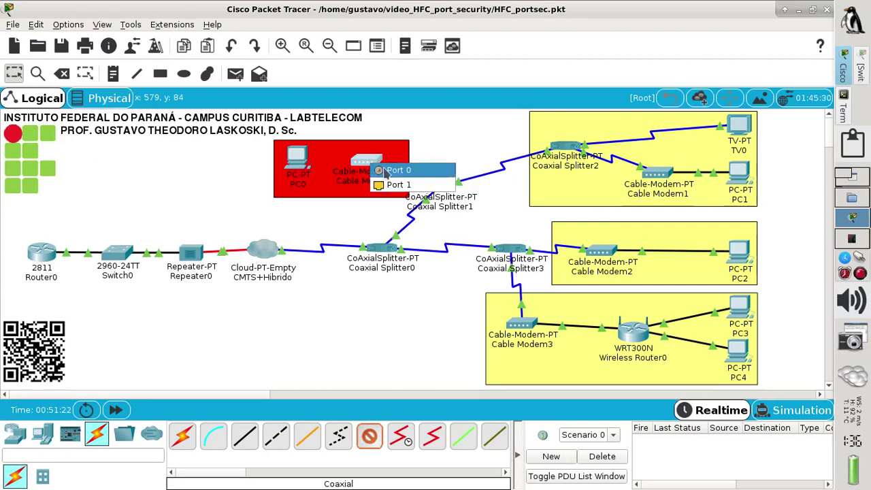
left_click(385, 170)
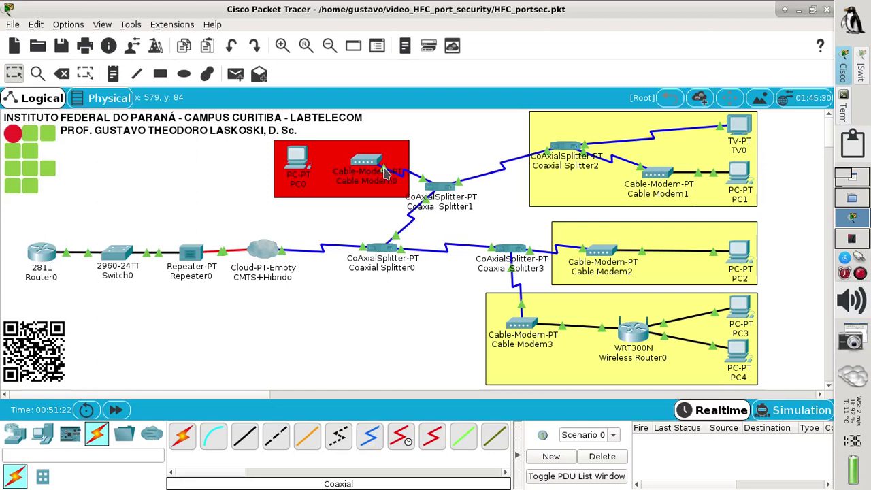
left_click(308, 437)
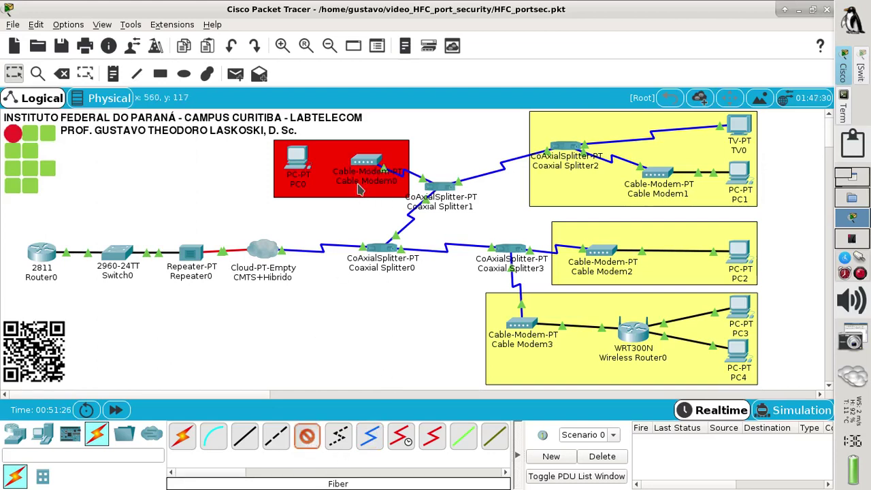
left_click(368, 167)
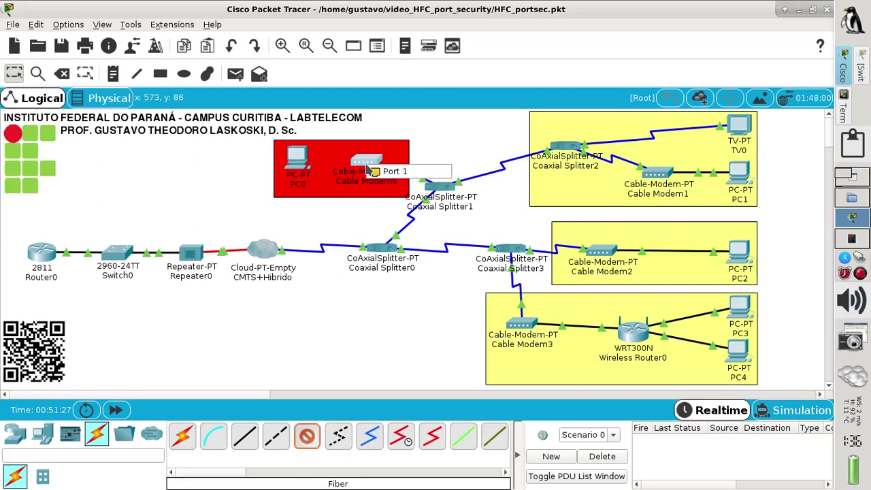
left_click(399, 175)
left_click(490, 240)
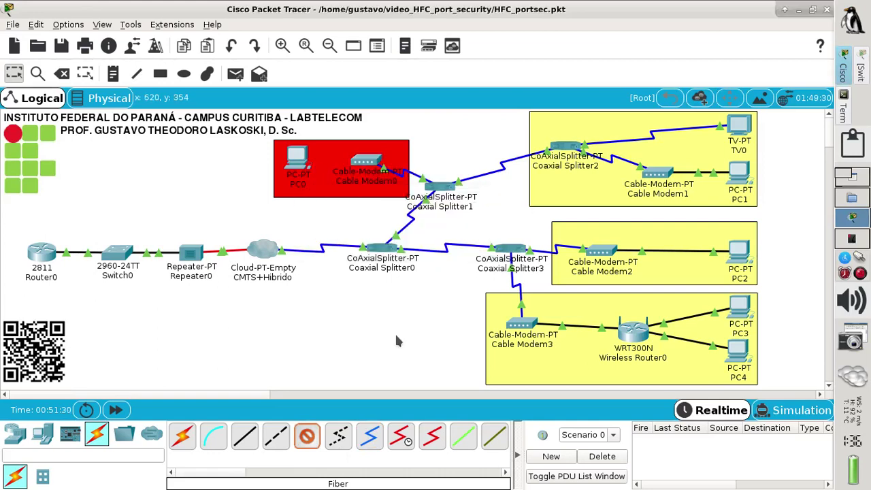
key("Escape")
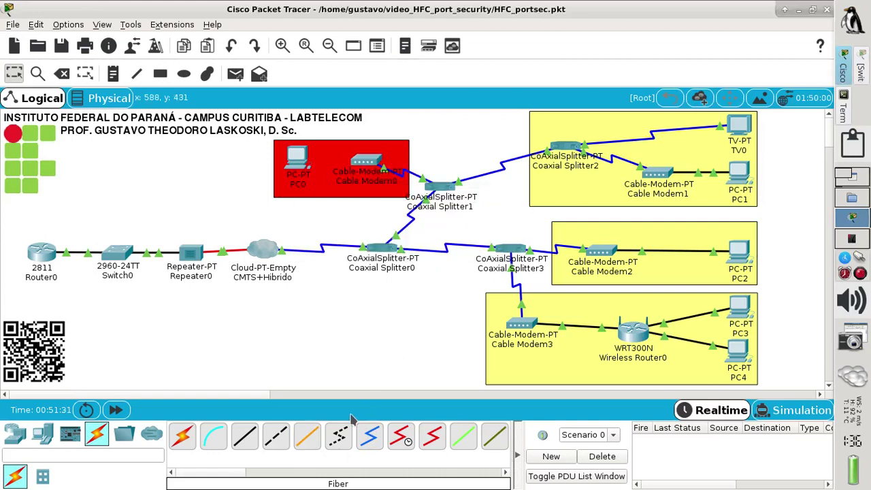
- Connect Port 1 of Cable Modem0 to FastEthernet0 of PC0 with a copper straight-through cable
left_click(245, 439)
left_click(368, 165)
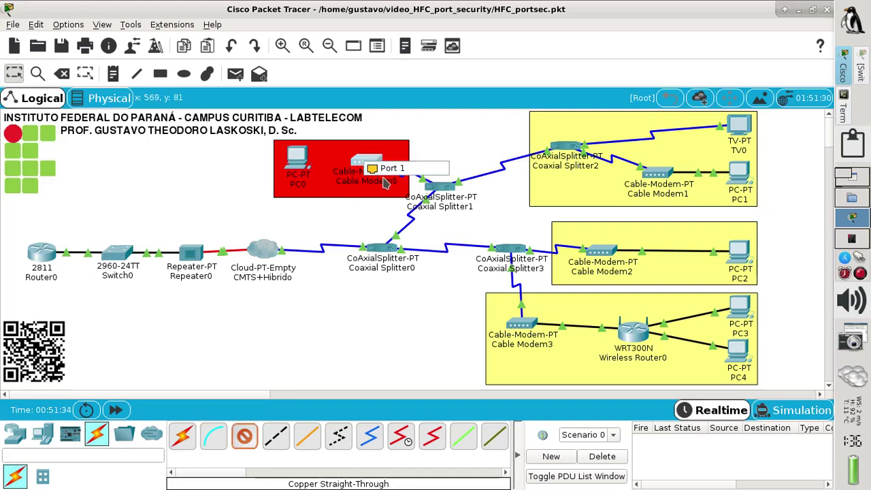
left_click(388, 169)
left_click(300, 162)
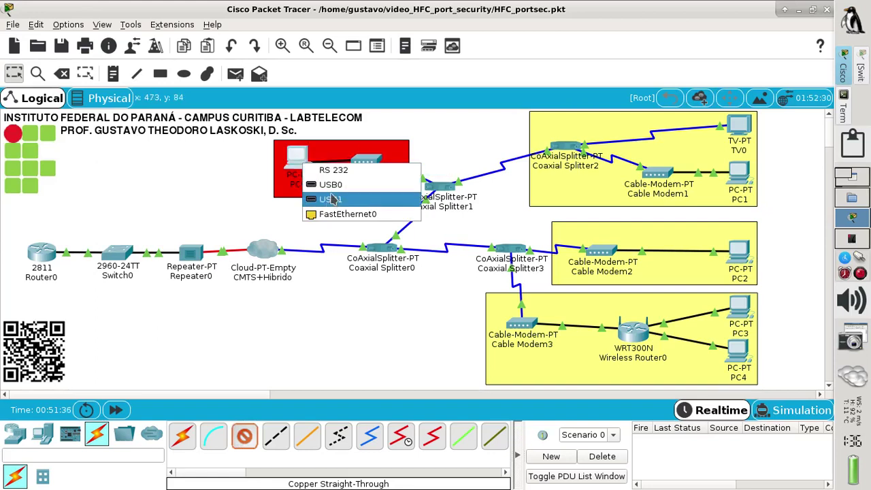
left_click(346, 215)
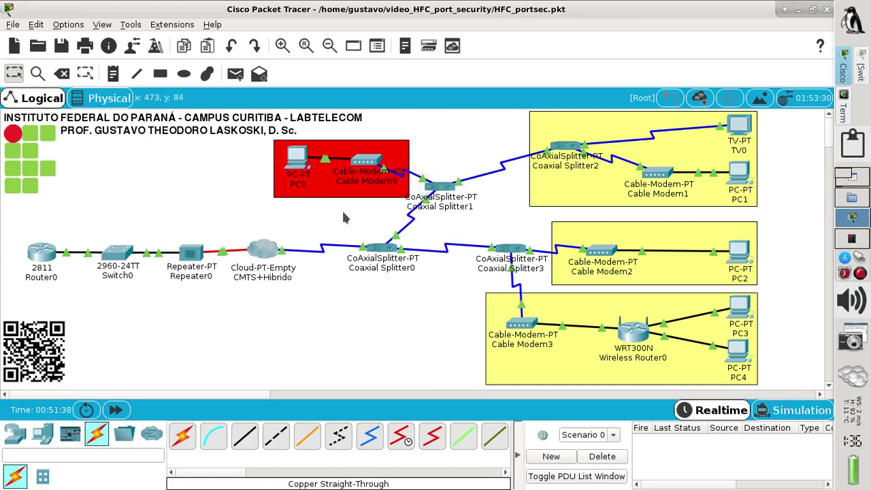
- Open PC0's IP configuration and set its IPv4 addressing to DHCP
left_click(300, 160)
left_click(275, 100)
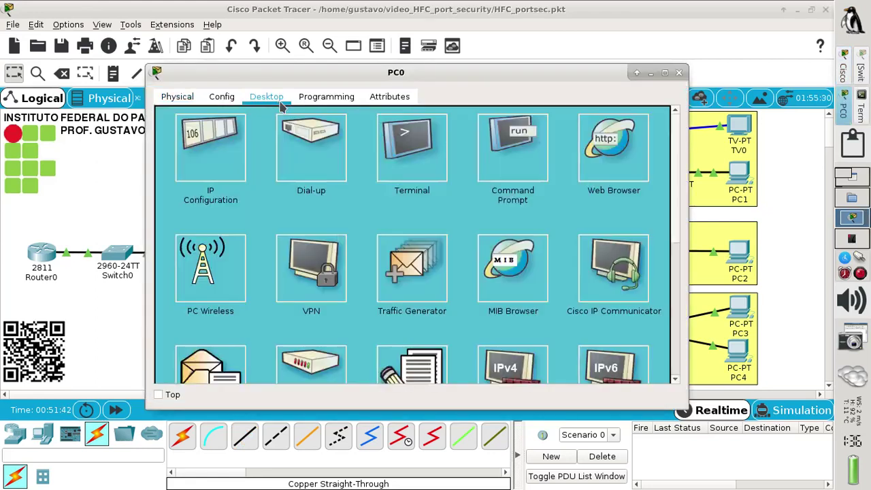
left_click(213, 136)
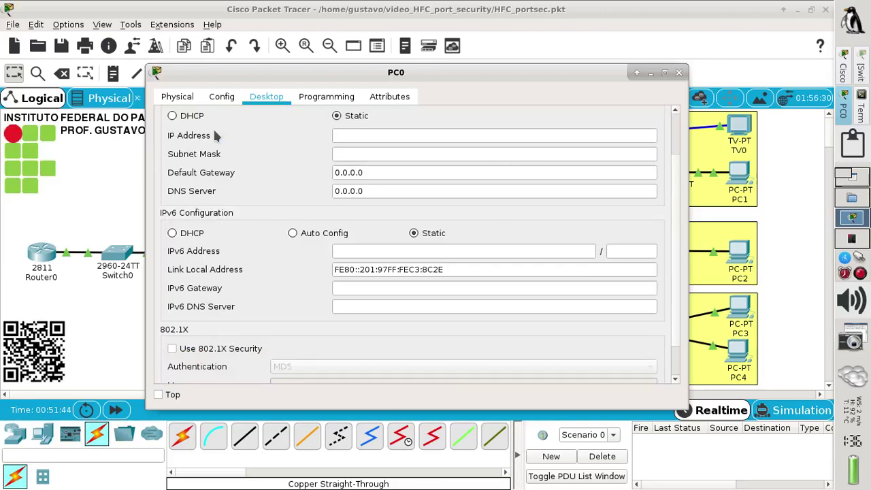
left_click(187, 119)
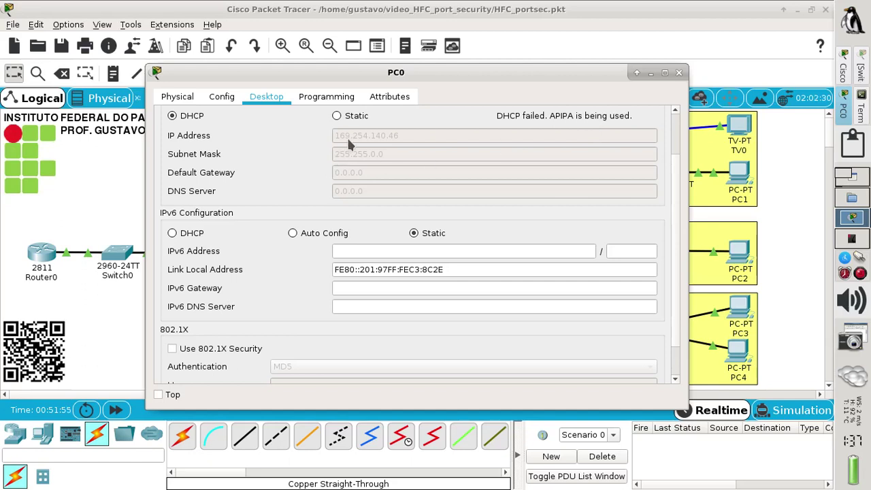
- Repeat PC0's DHCP request twice by switching IPv4 to Static and back to DHCP, and close the PC0 window
left_click(356, 117)
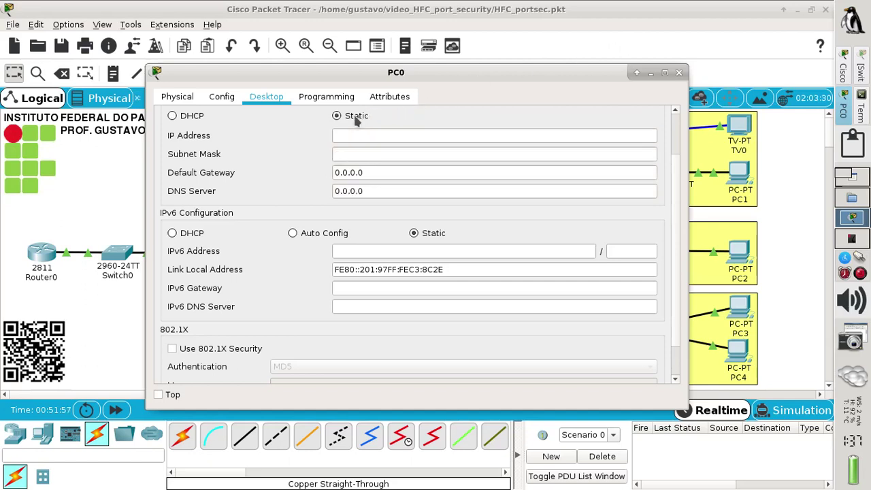
left_click(185, 121)
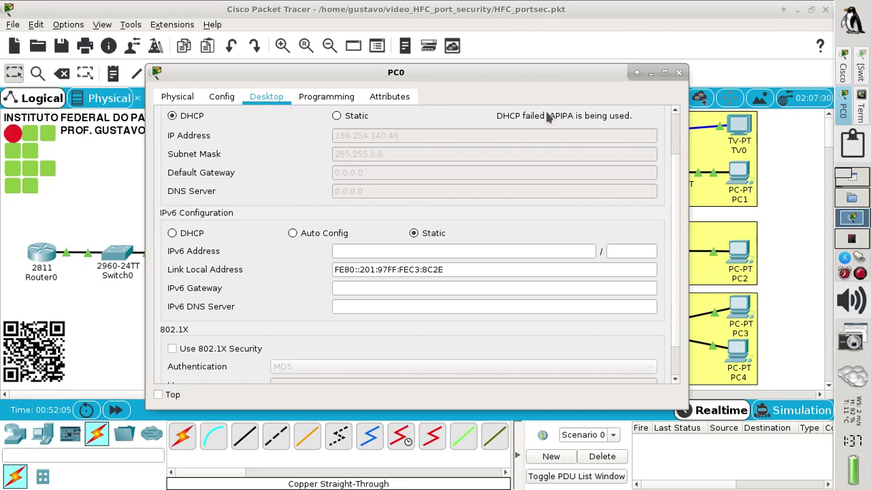
left_click(351, 120)
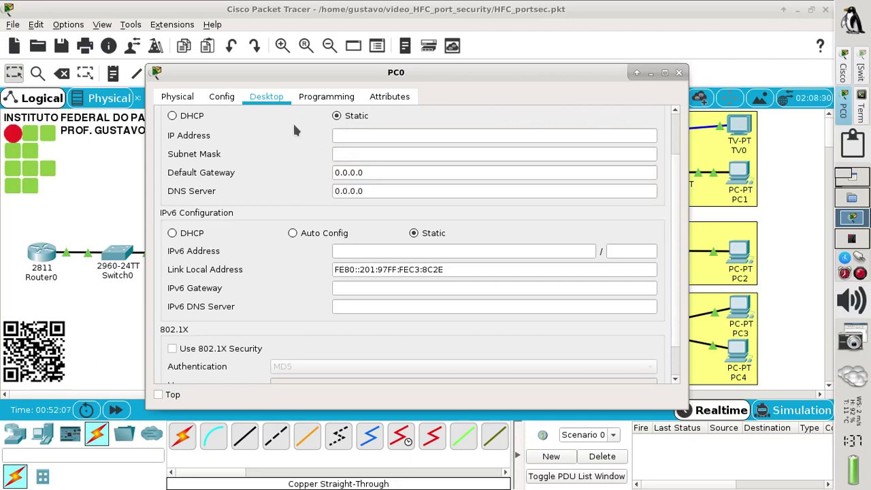
left_click(196, 121)
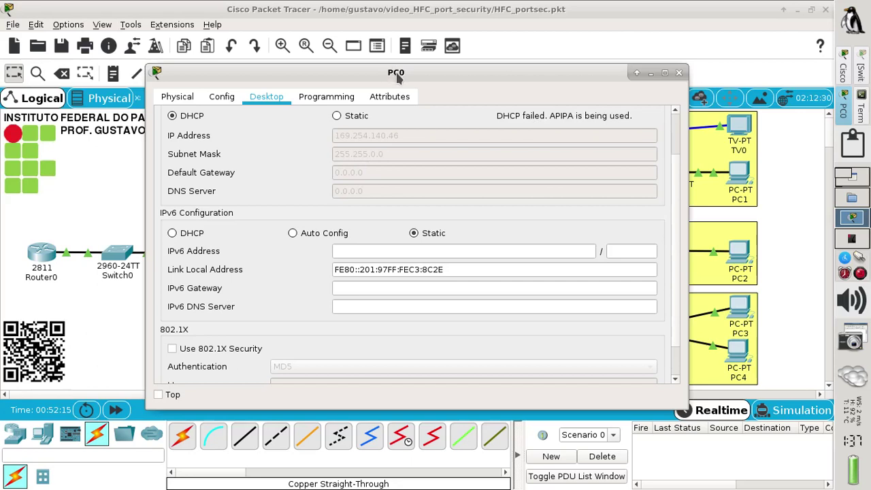
left_click_drag(399, 77, 524, 73)
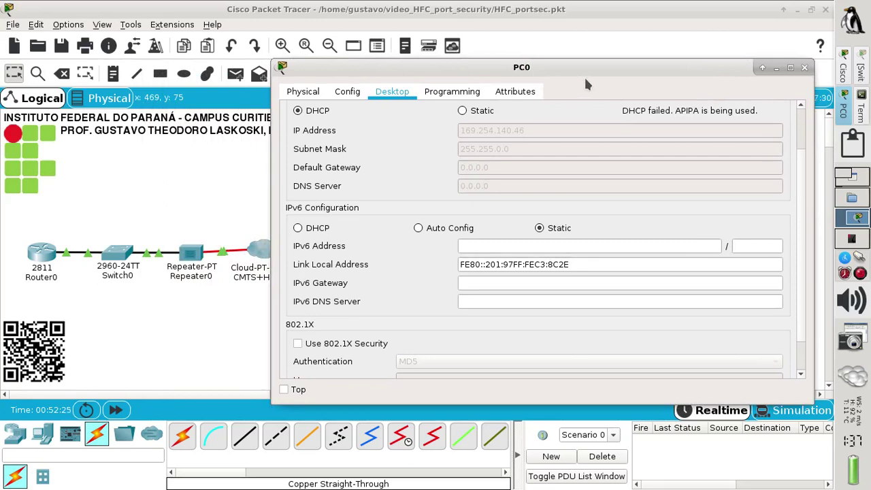
left_click(804, 68)
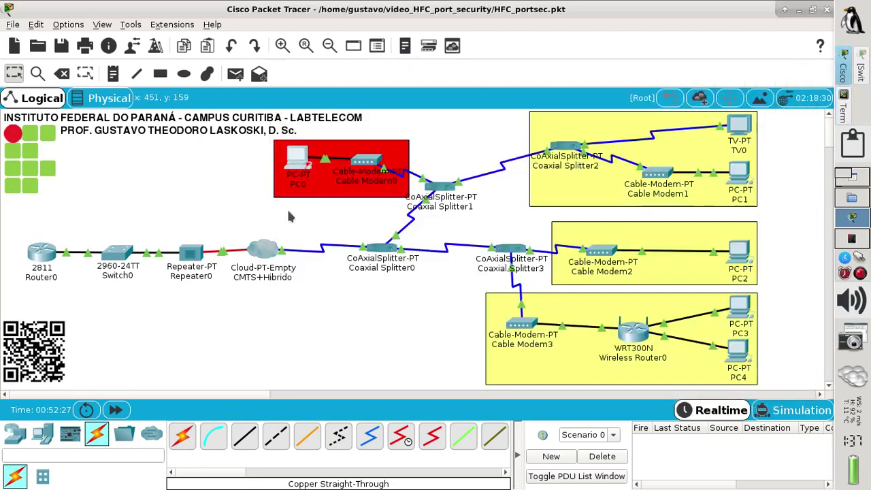
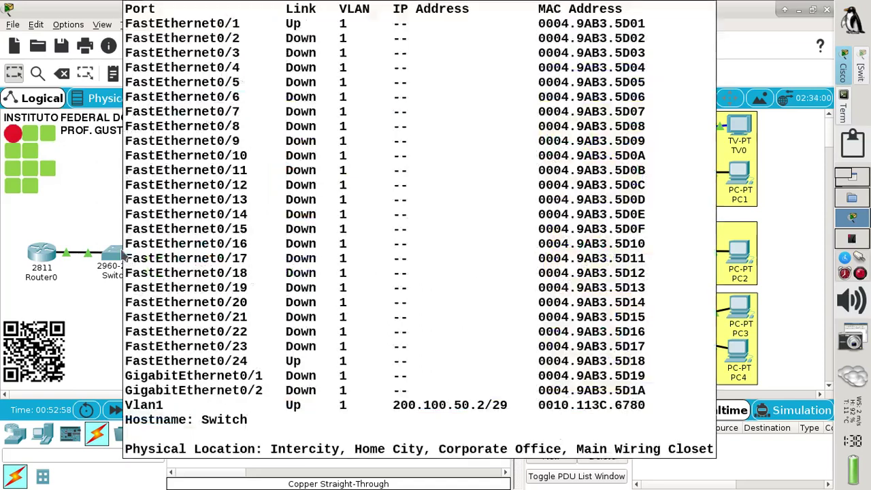
- Run sh port-security on Switch0 and examine the maximum and current secure address counts of Fa0/1
left_click(121, 250)
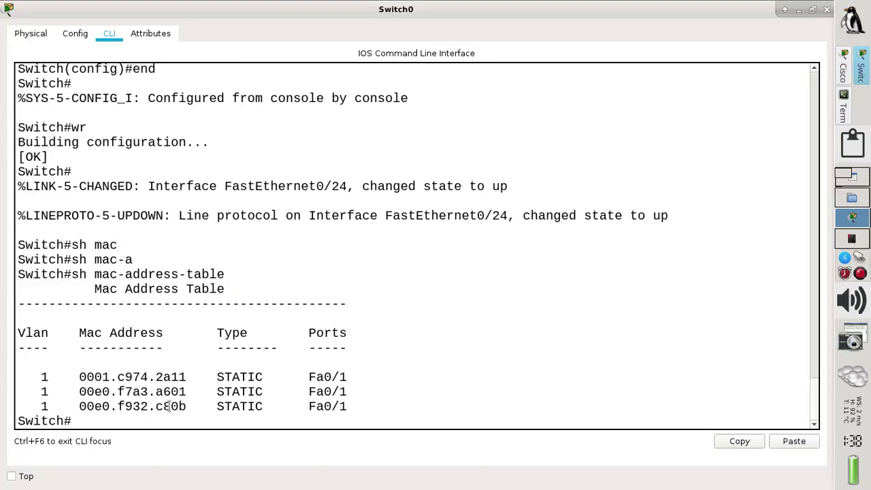
type("sh por")
key("Tab")
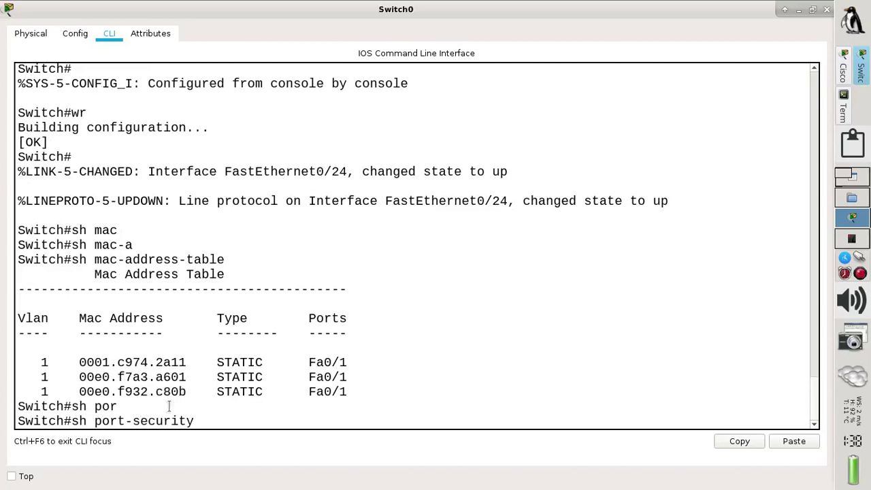
key("Return")
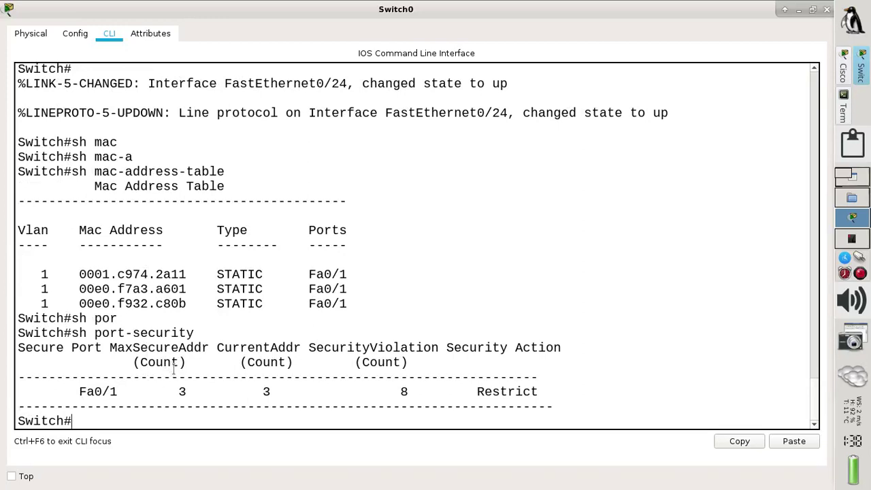
left_click_drag(218, 395, 285, 393)
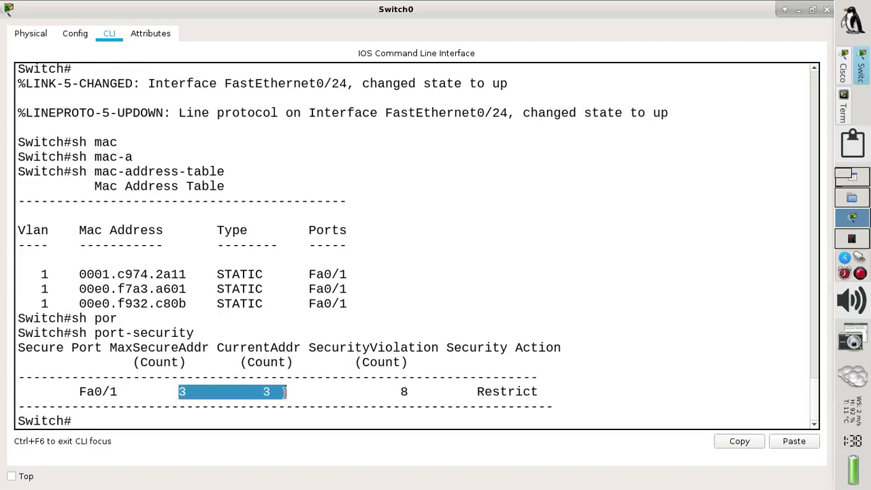
- Examine Fa0/1's security violation count on Switch0, and repeat PC0's DHCP request by switching IPv4 to Static and back to DHCP
double_click(405, 393)
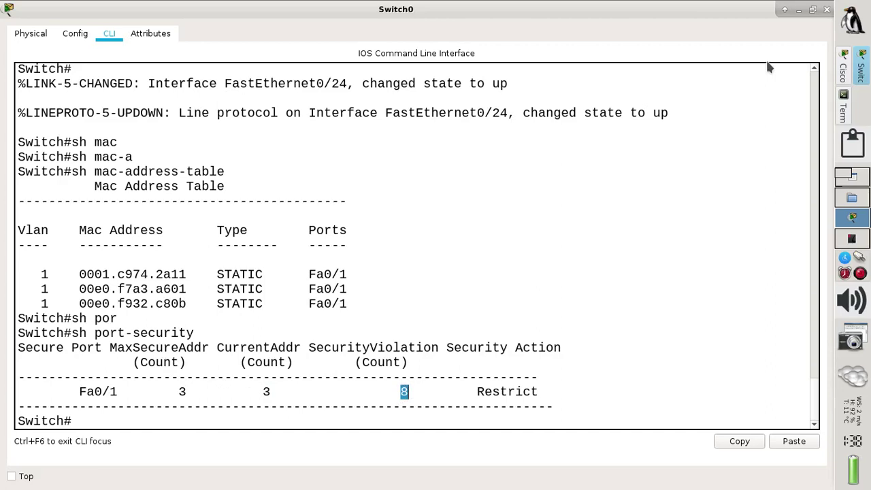
left_click(800, 10)
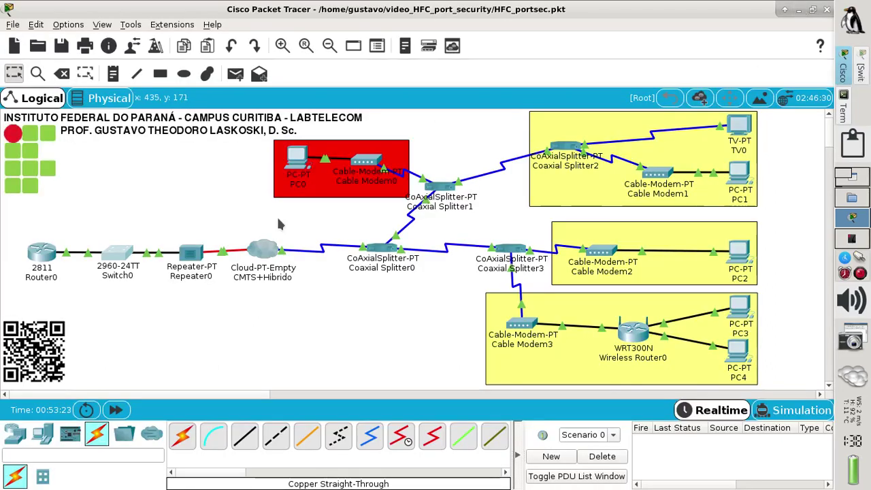
left_click(306, 159)
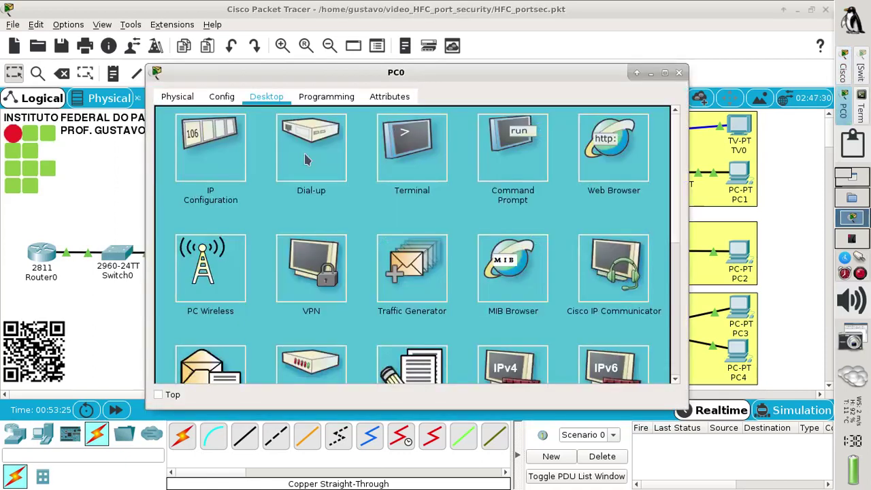
left_click(229, 156)
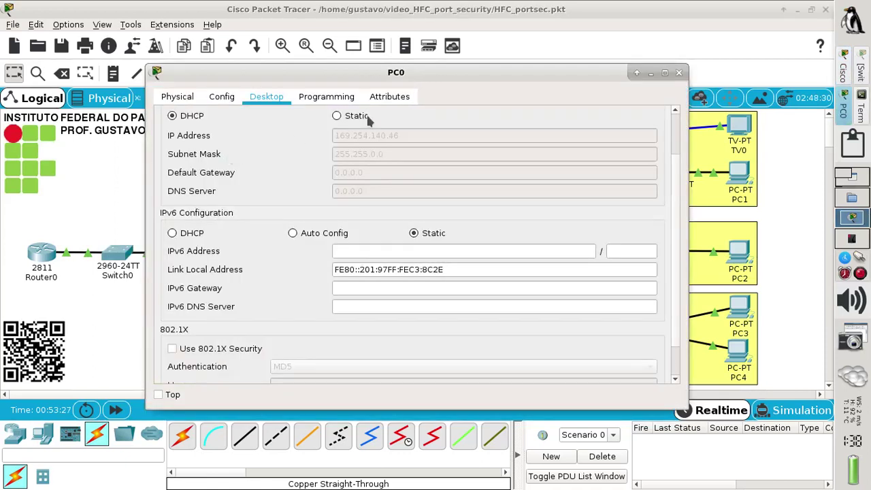
left_click(338, 116)
left_click(173, 115)
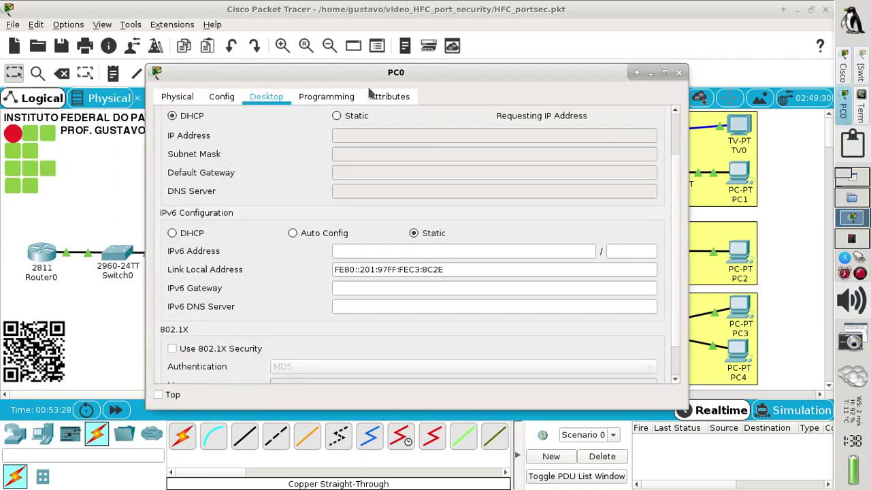
left_click_drag(405, 77, 586, 50)
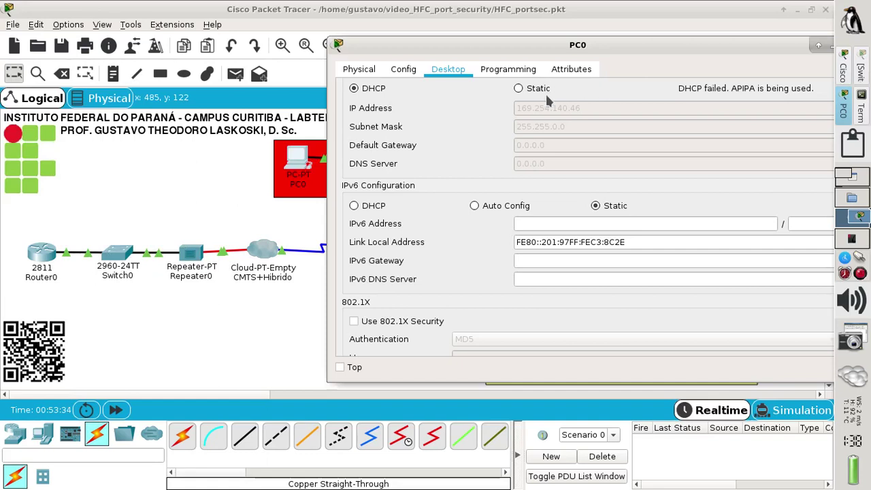
- Rerun sh port-security on Switch0 and examine the security violation count of Fa0/1
left_click(122, 257)
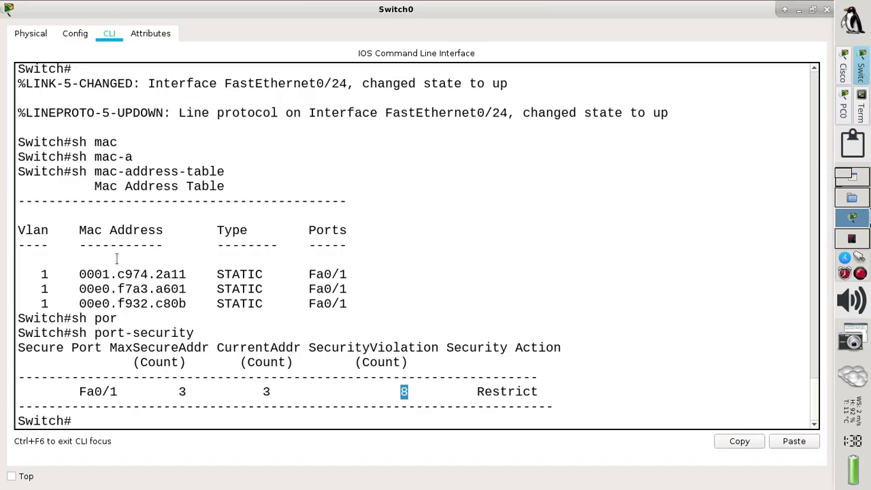
left_click(203, 300)
key("Up")
key("Return")
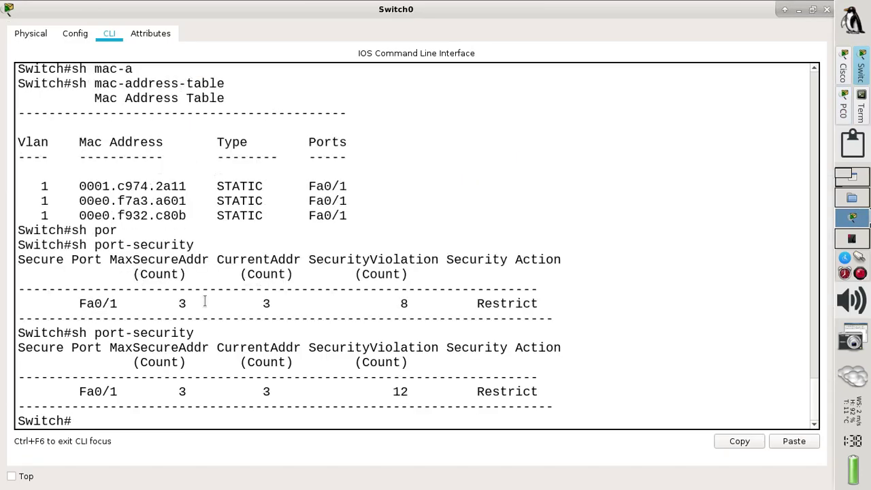
left_click_drag(391, 390, 416, 387)
left_click(798, 10)
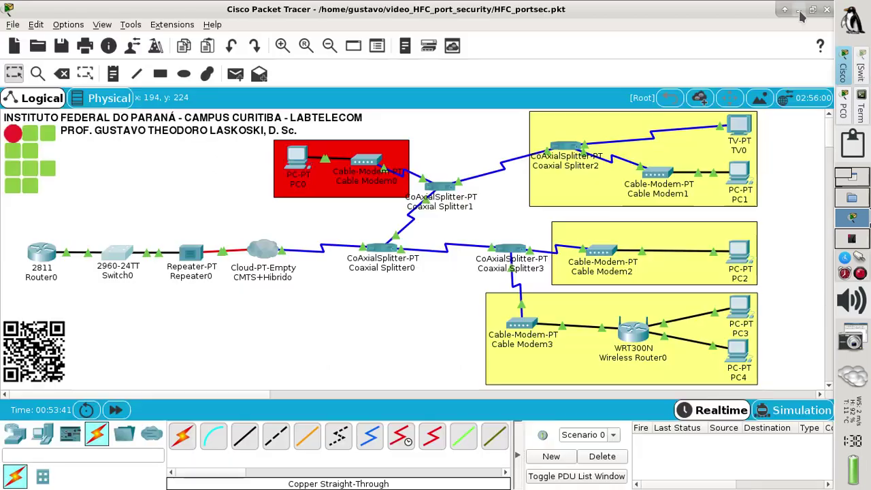
- Request an address for PC0 once more by toggling its IPv4 addressing to Static and back to DHCP
left_click(298, 166)
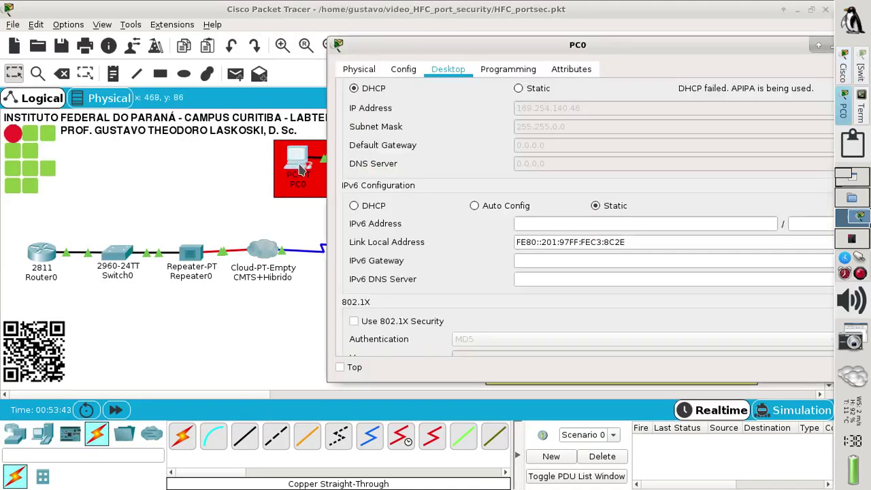
left_click(535, 90)
left_click(373, 88)
- Run sh port-security again on Switch0 to check Fa0/1's violation count, and minimize the switch window
left_click(116, 257)
left_click(116, 257)
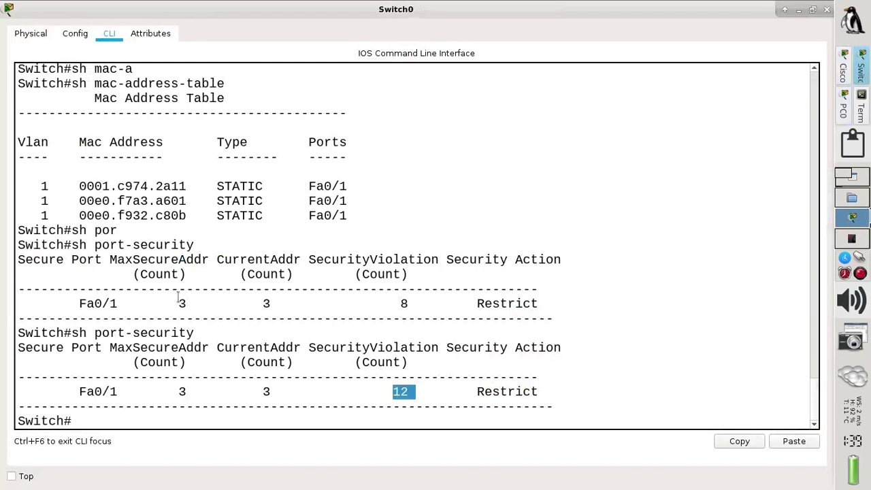
left_click(272, 332)
key("Up")
key("Return")
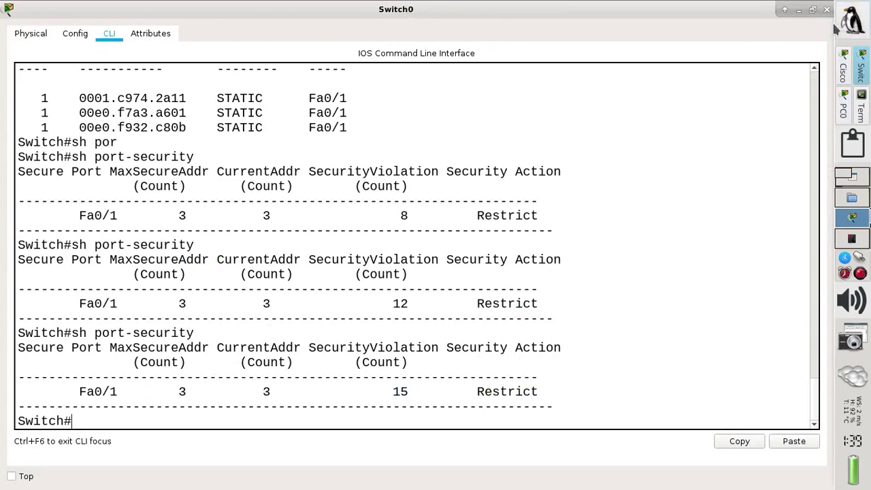
left_click(799, 10)
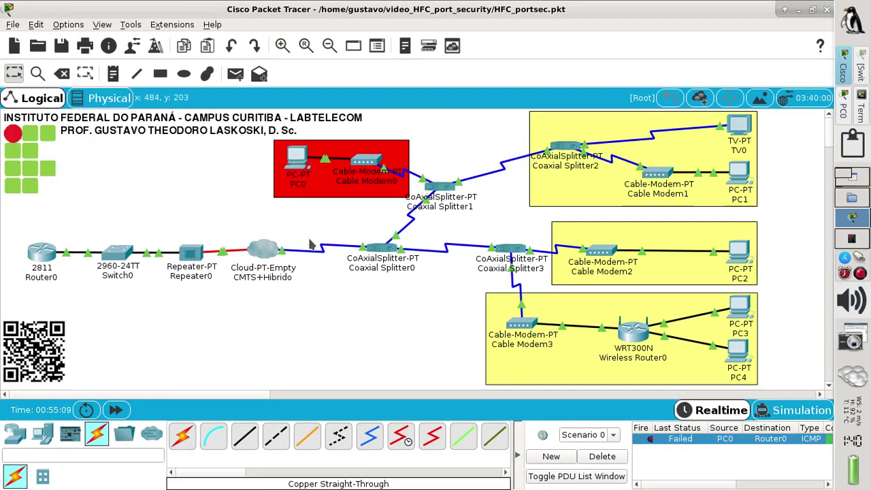
- Give PC0 the static IP address 200.100.50.6, subnet mask 255.255.255.0 and default gateway 200.100.50.1, and close its window
left_click(296, 167)
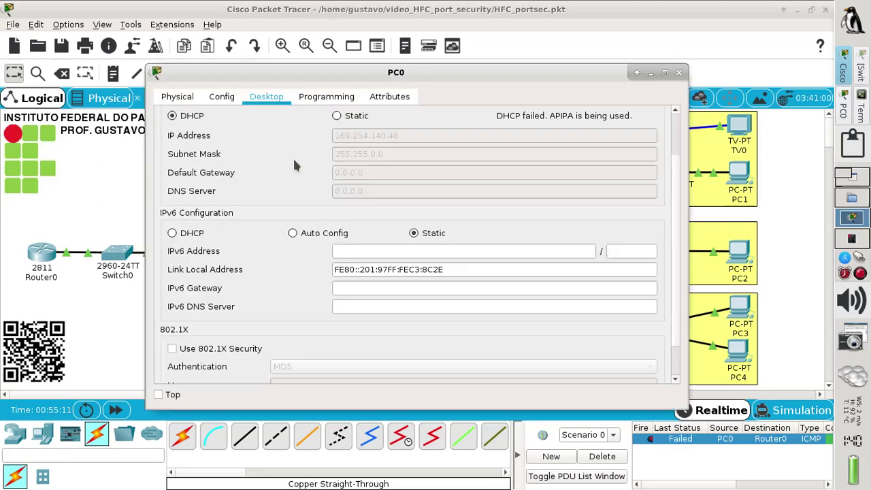
left_click(337, 116)
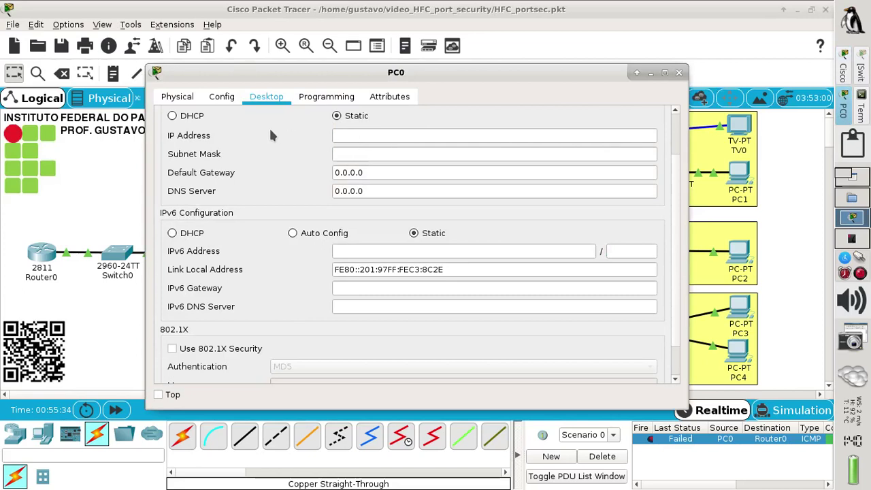
left_click(347, 134)
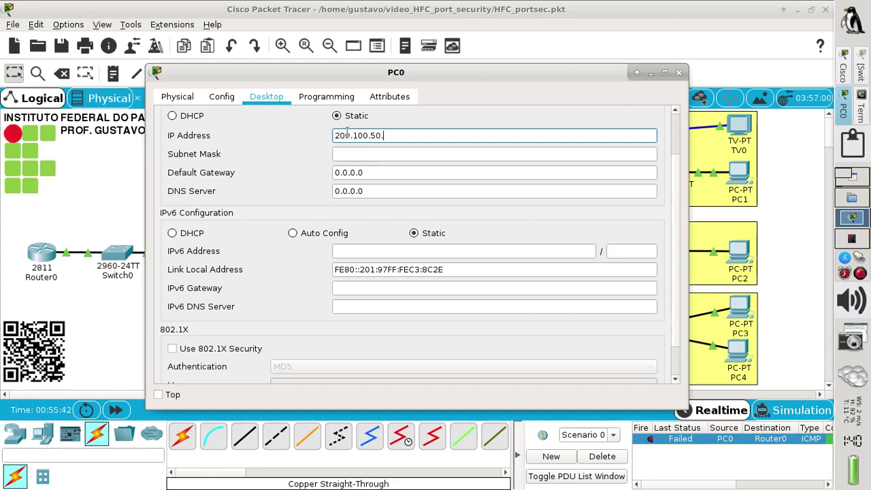
key("Tab")
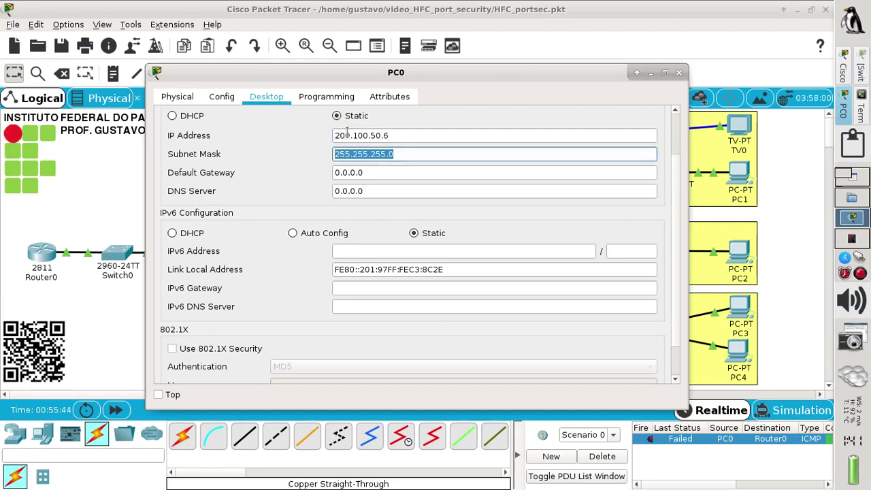
key("Tab")
type("200.100")
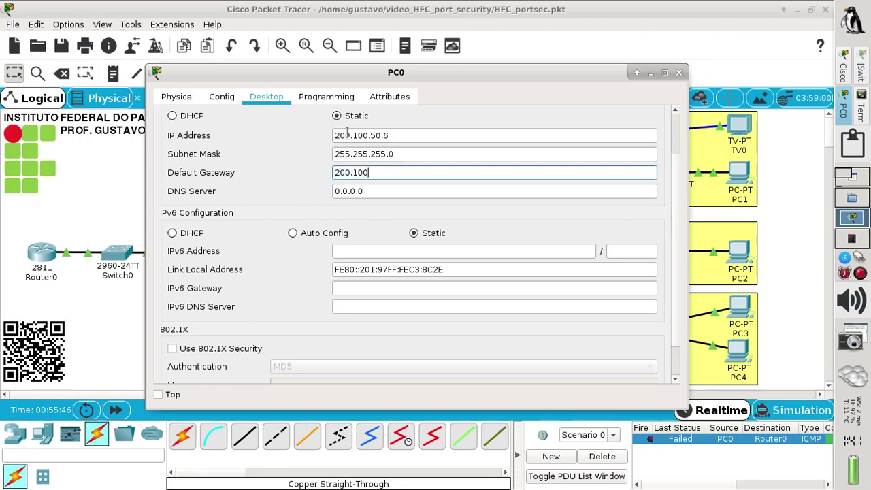
type(".50.1")
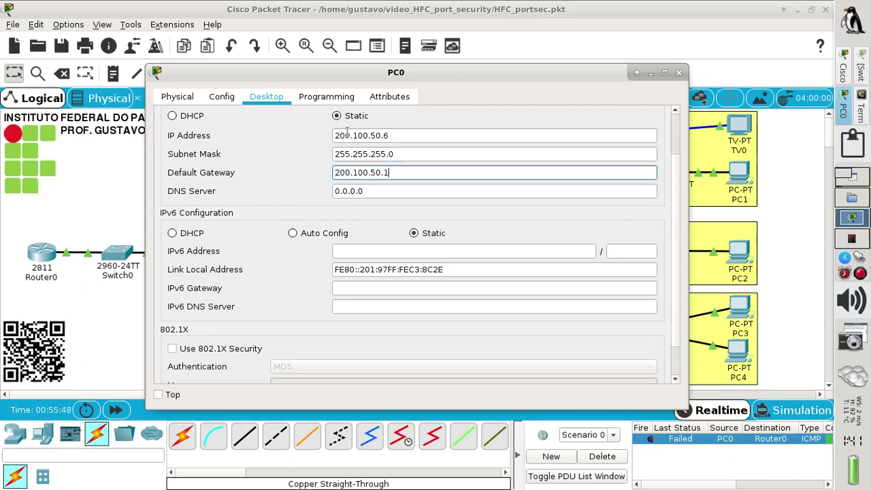
left_click(678, 73)
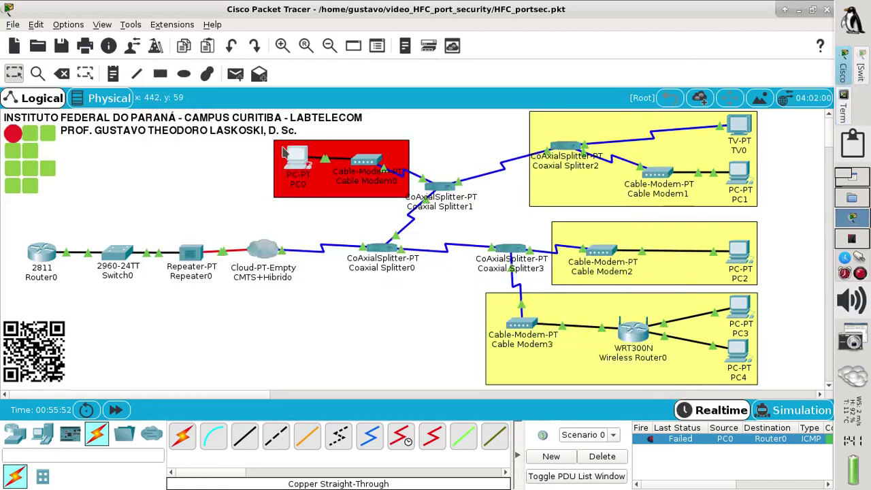
- Send two simple PDUs from PC0 to Router0 to test connectivity with the static address
mouse_move(306, 168)
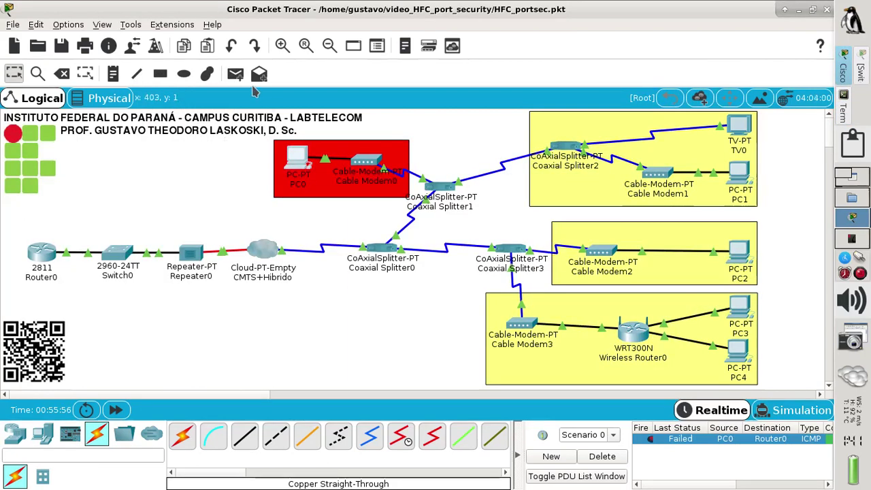
left_click(238, 75)
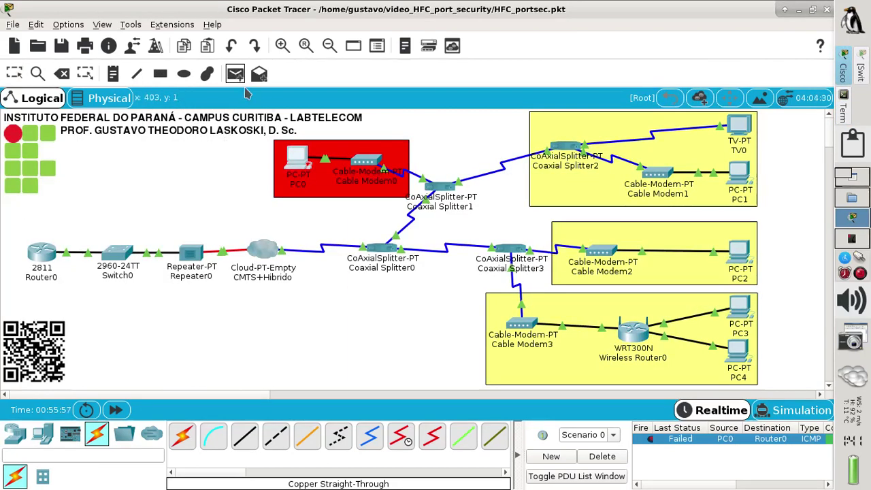
left_click(296, 159)
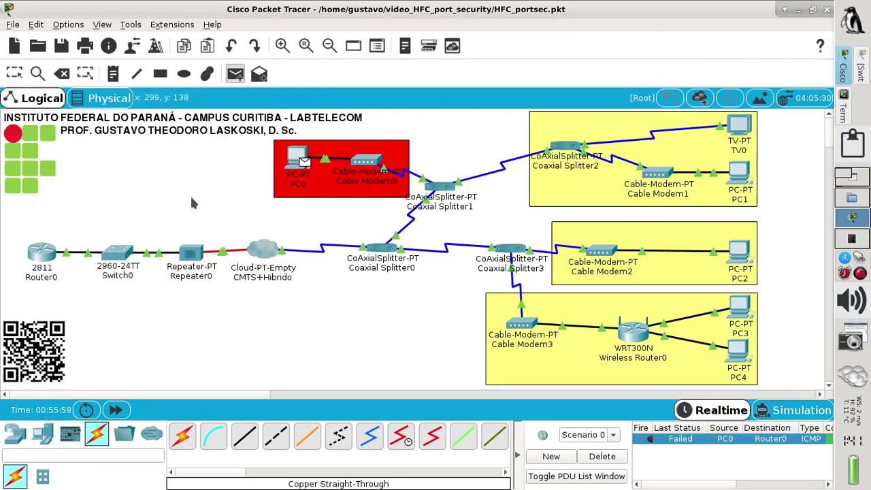
left_click(47, 255)
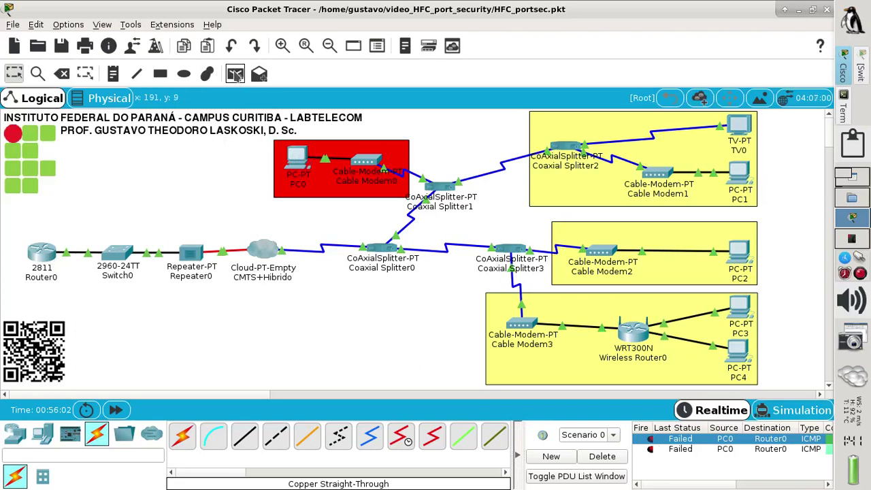
left_click(235, 75)
left_click(303, 163)
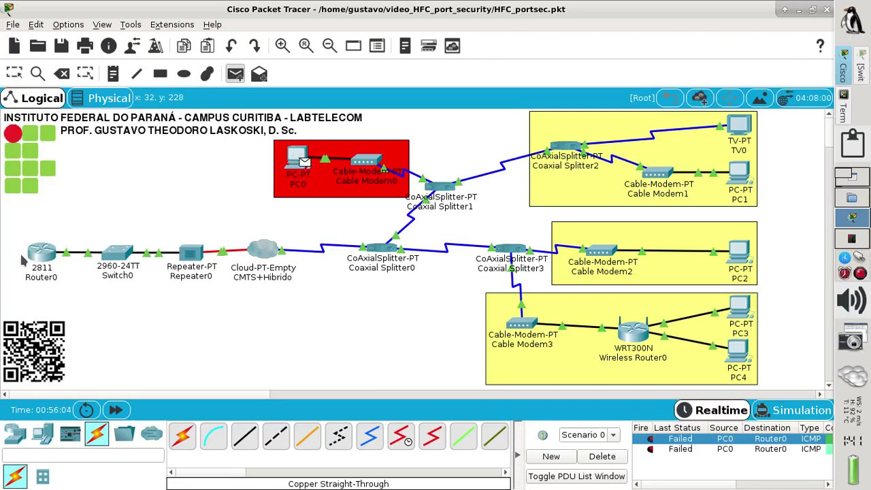
left_click(47, 253)
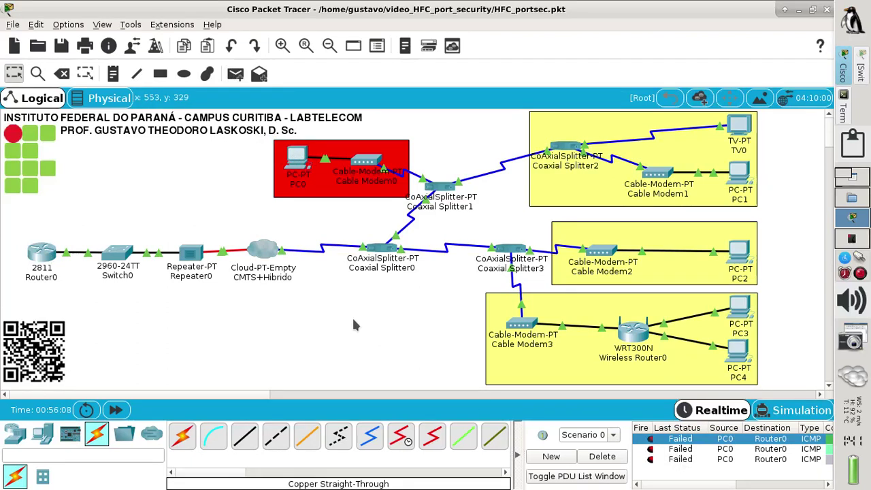
- Switch to Simulation mode, hide the event list panel, and delete Scenario 0's existing PDUs
left_click(782, 411)
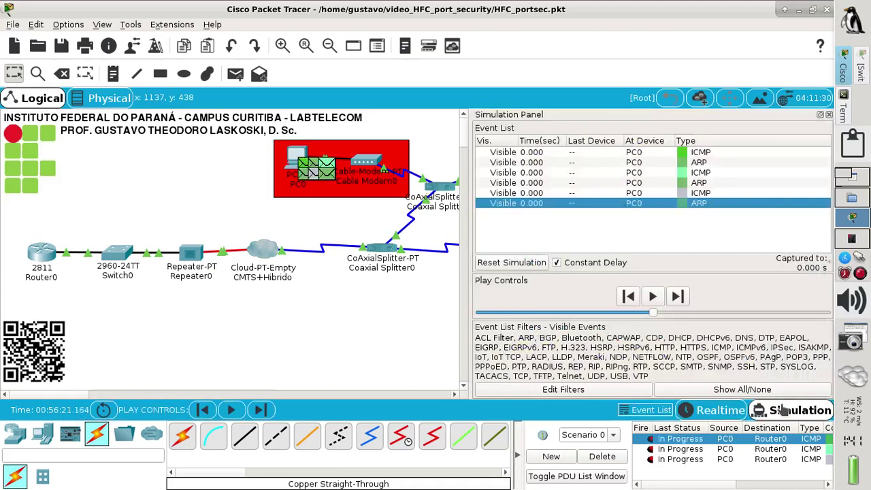
left_click(829, 117)
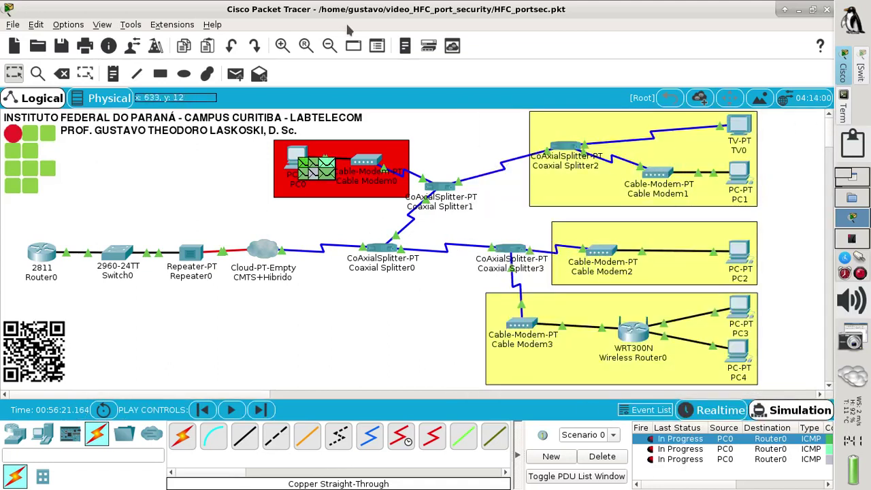
left_click(603, 456)
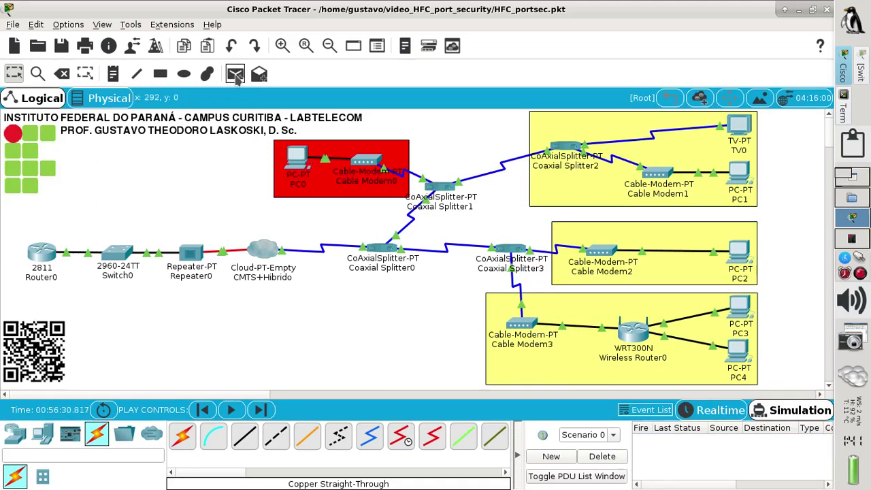
- Add a simple PDU from PC0 to Router0 in Simulation mode
left_click(235, 74)
left_click(297, 158)
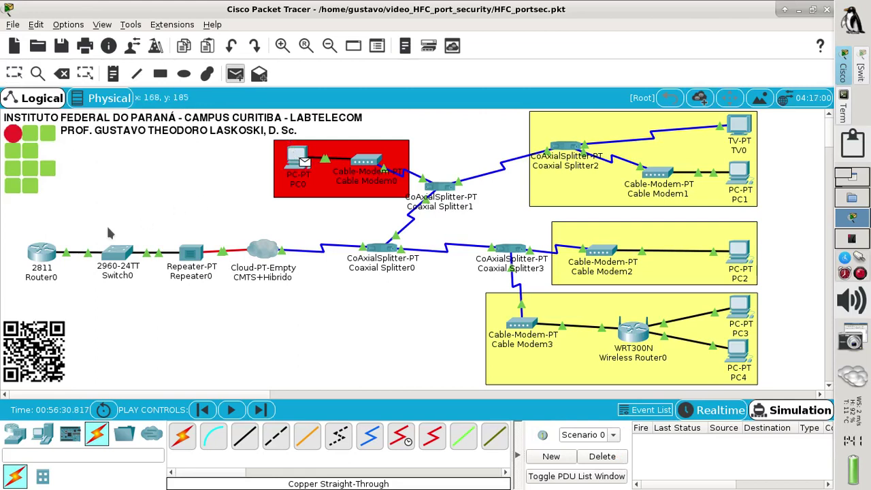
left_click(40, 257)
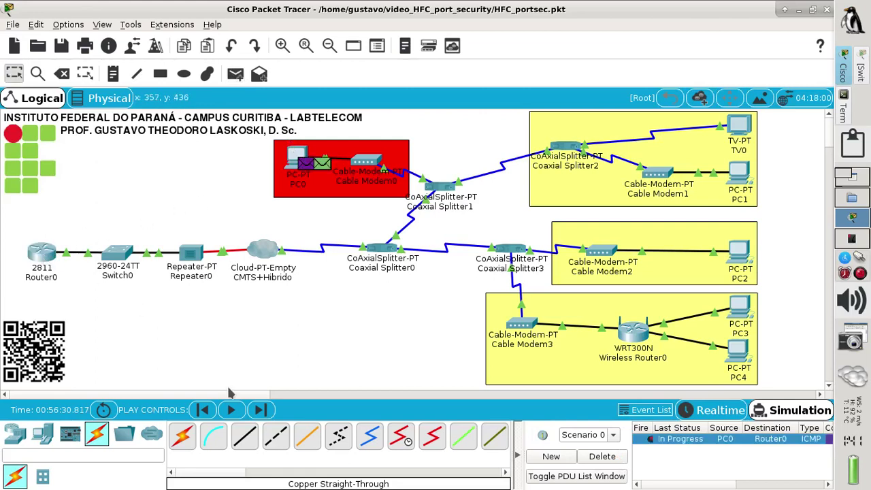
- Advance the simulation one event at a time to trace PC0's packet as far as Switch0, and return to Realtime mode
left_click(261, 409)
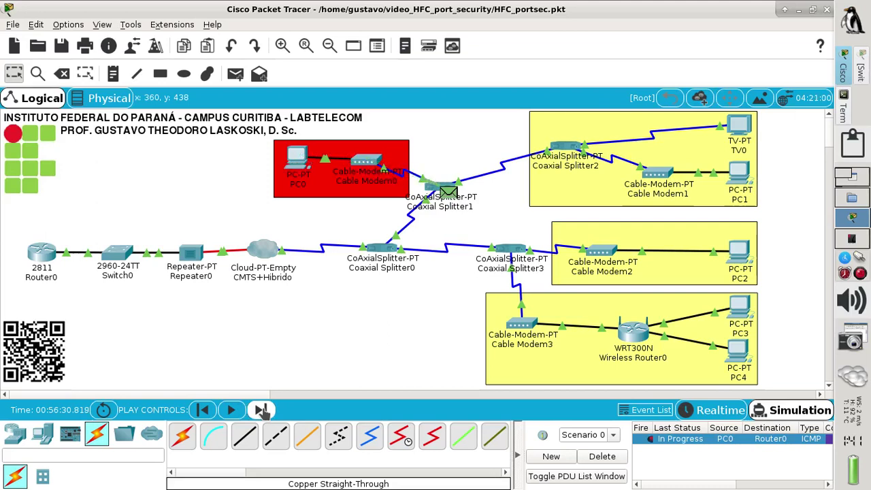
left_click(264, 410)
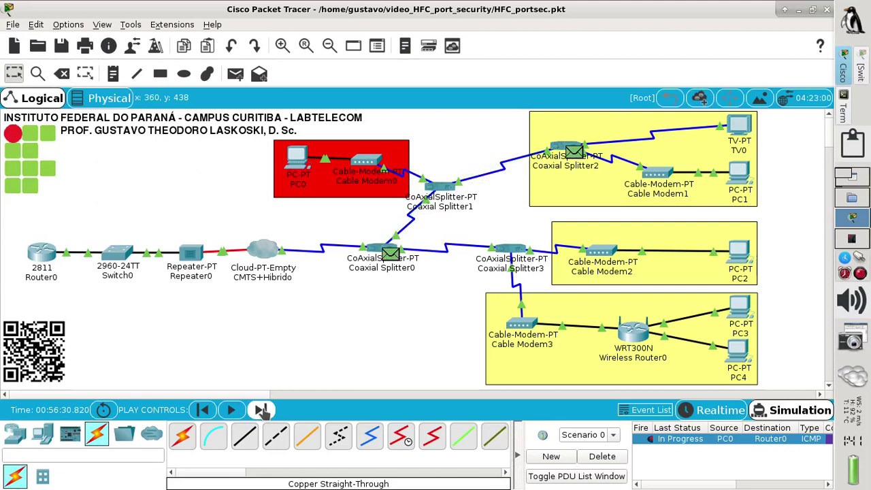
left_click(264, 410)
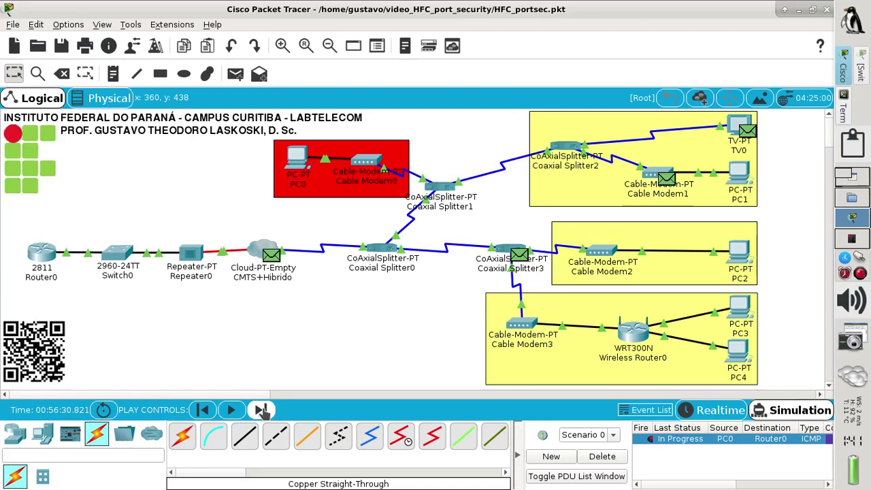
left_click(264, 410)
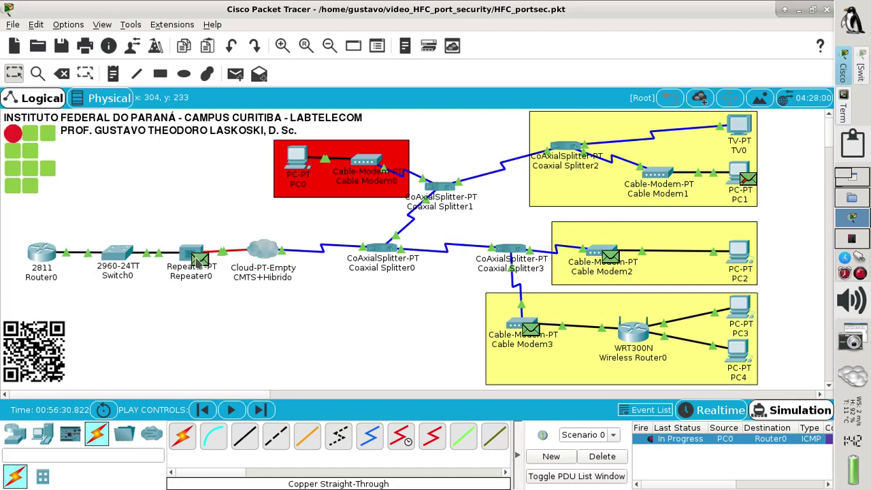
left_click(263, 410)
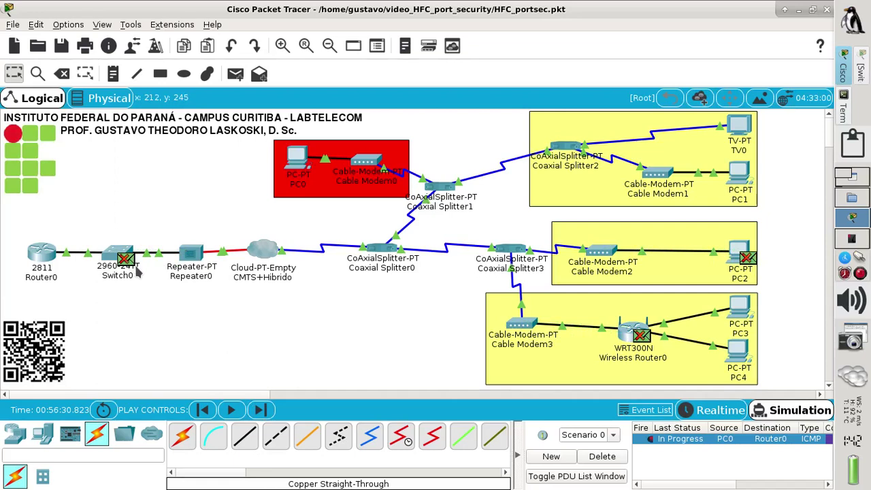
mouse_move(137, 273)
left_click(694, 413)
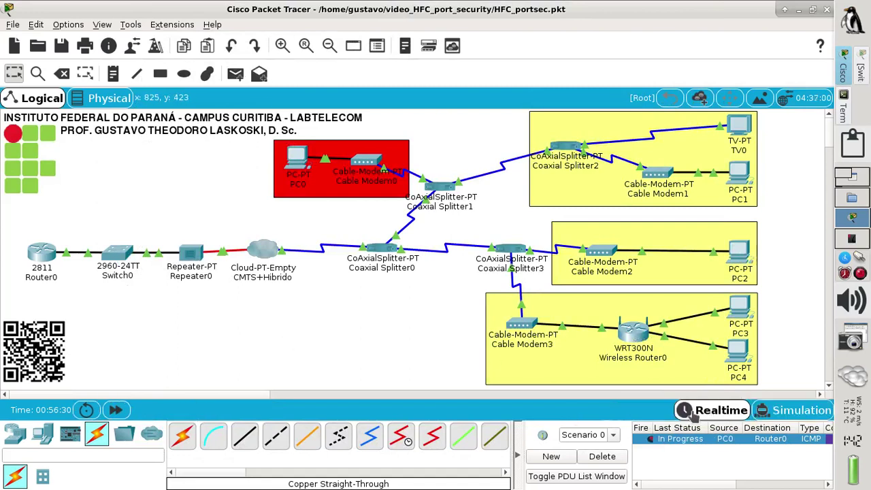